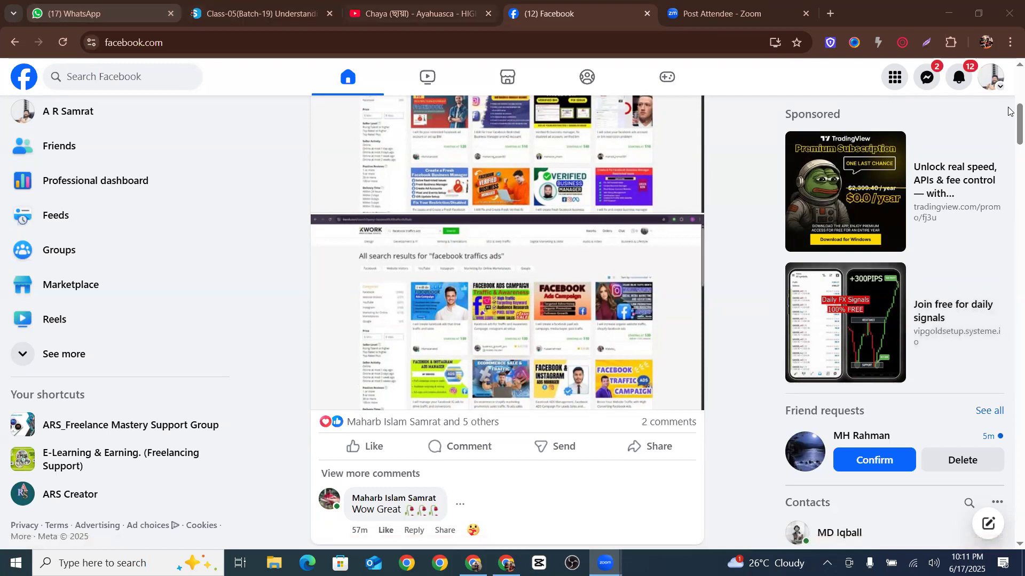
Open Ads Manager from the expanded shortcuts list in the Facebook sidebar
left_click(230, 354)
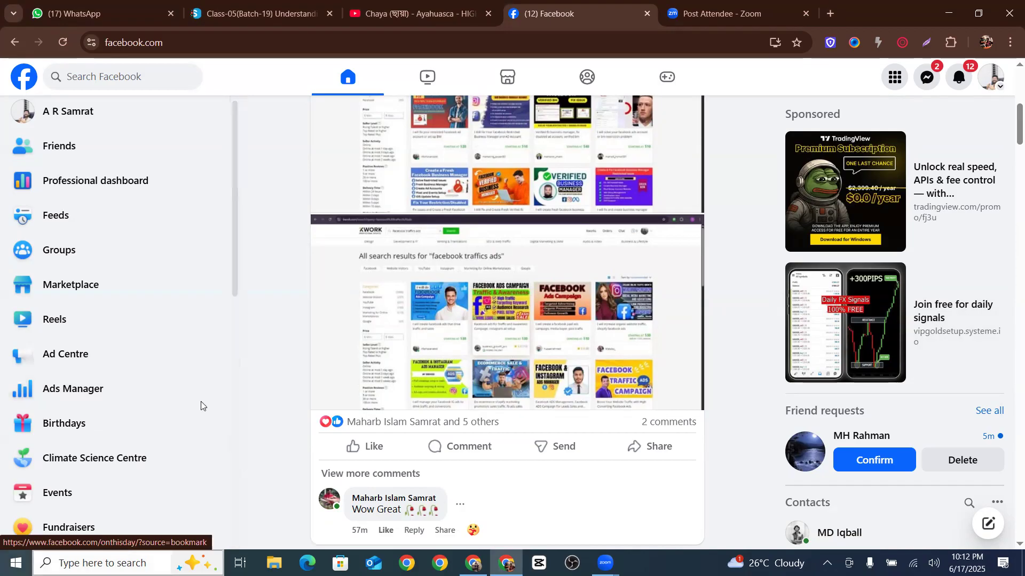
scroll(846, 187, "up", 4)
scroll(846, 186, "up", 4)
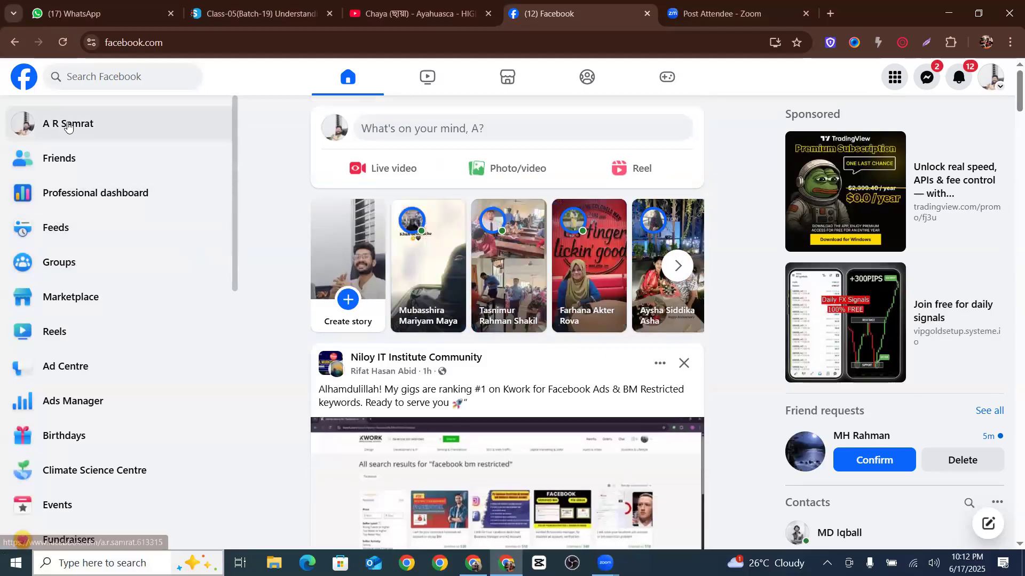
left_click(347, 76)
scroll(101, 168, "down", 9)
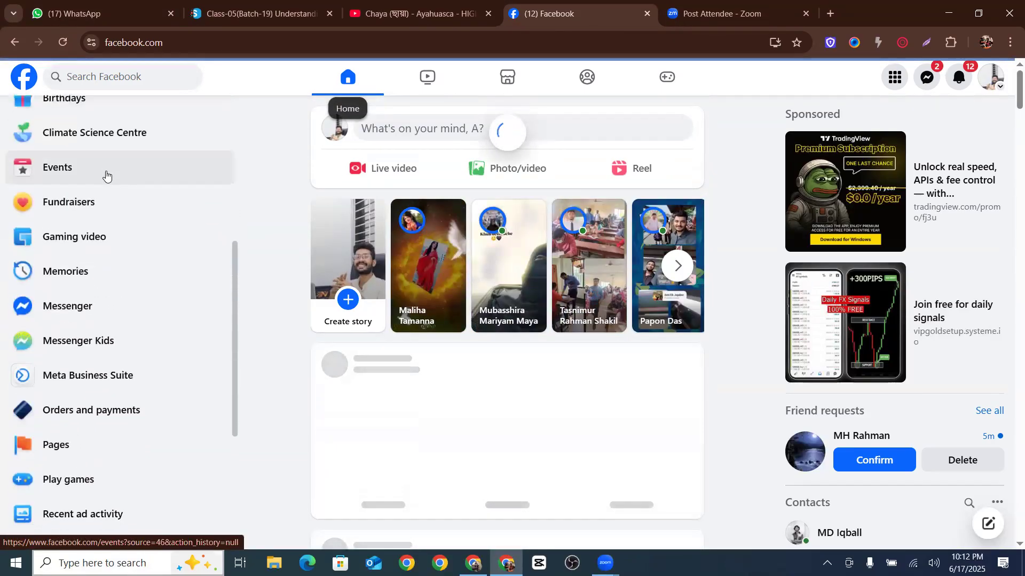
scroll(133, 203, "up", 6)
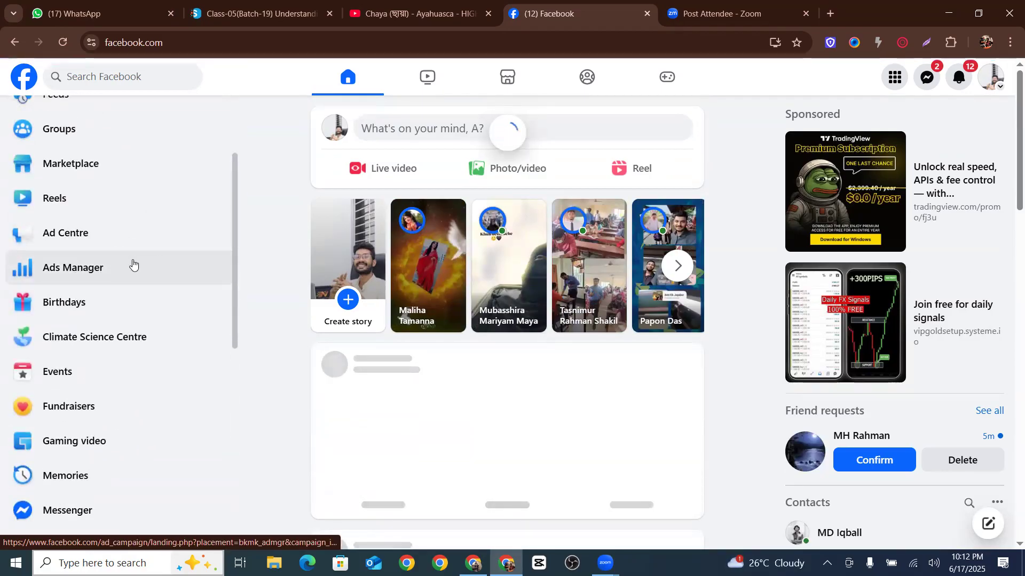
left_click(116, 268)
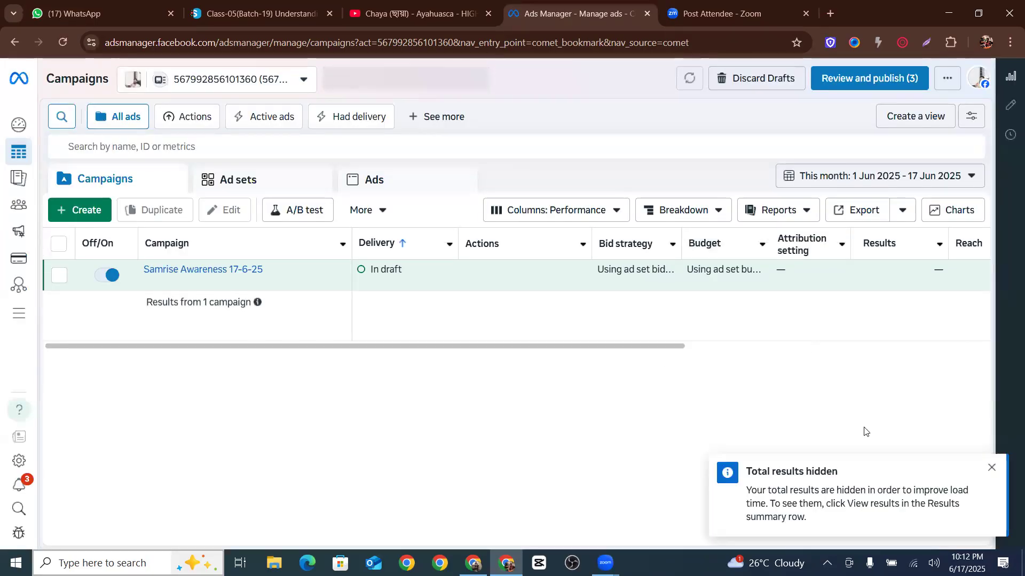
Dismiss the results notice and delete the draft campaign Samrise Awareness 17-6-25
left_click(991, 467)
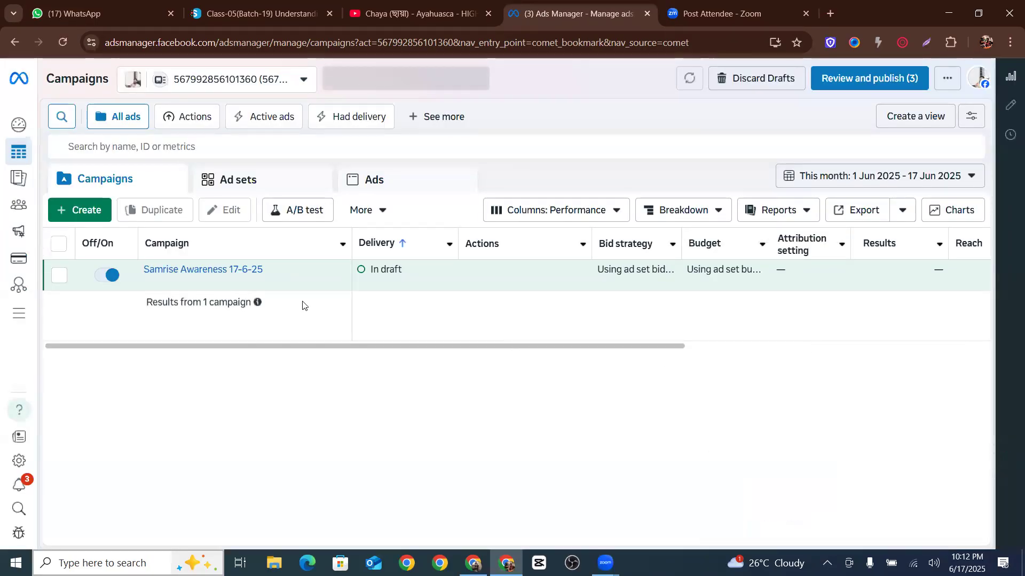
left_click(58, 277)
left_click(327, 211)
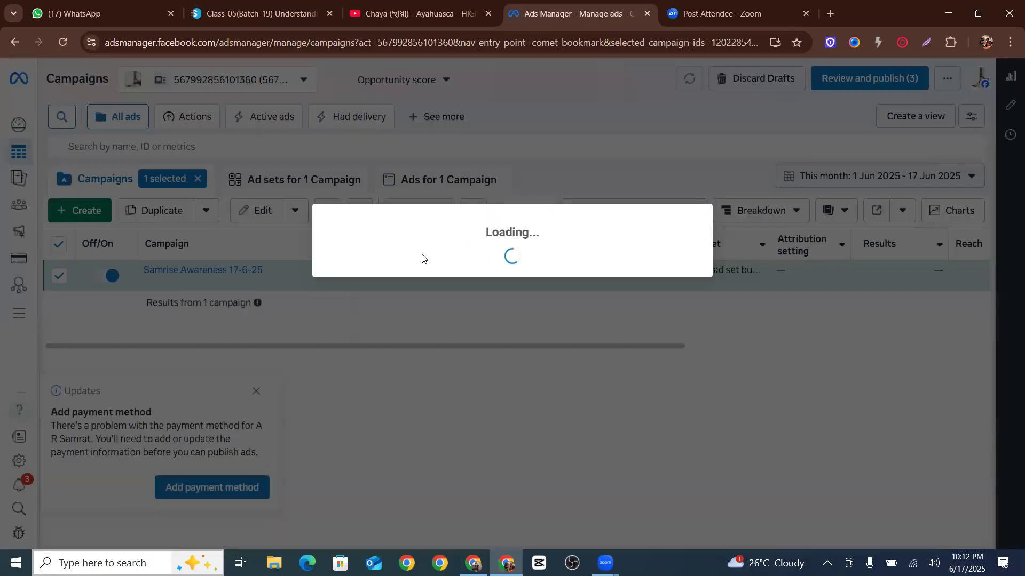
left_click(620, 257)
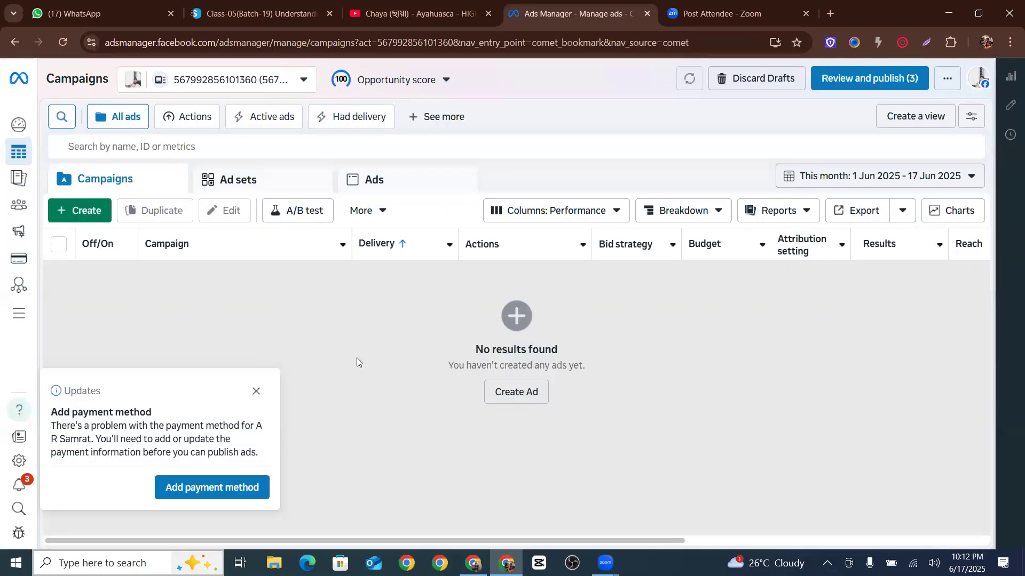
Dismiss the Add payment method update notice
left_click(256, 391)
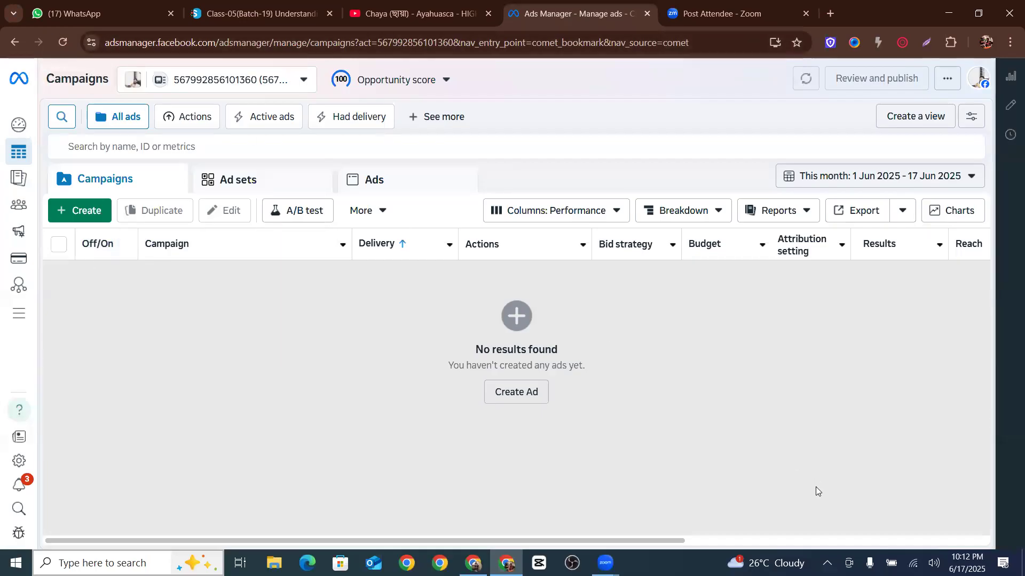
left_click(827, 563)
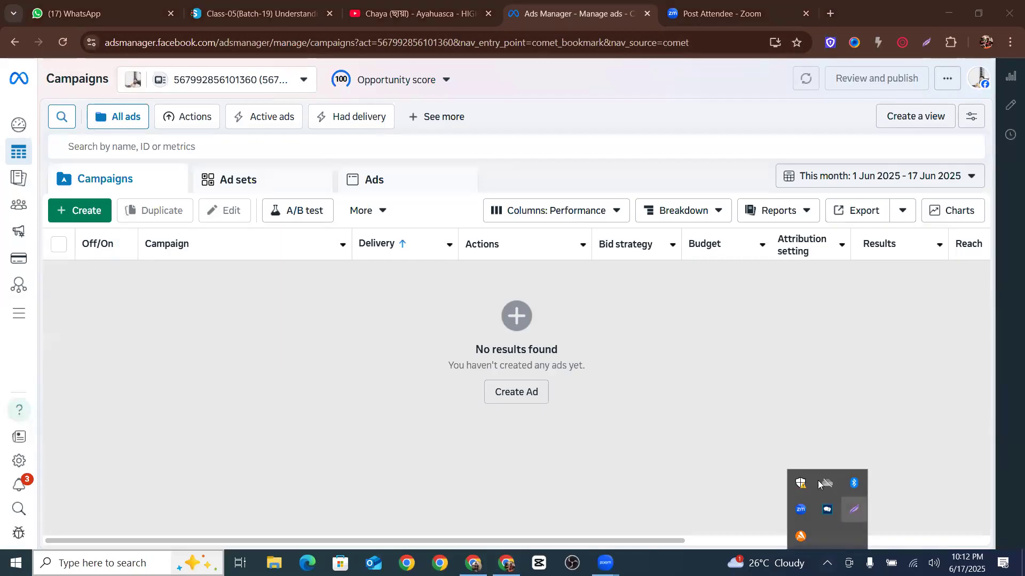
Outline the Campaigns heading, the ad account selector and the Campaigns, Ad sets and Ads tabs in a screen capture
key("Print")
mouse_move(10, 53)
left_mouse_down()
mouse_move(181, 93)
mouse_move(604, 238)
mouse_move(1013, 306)
mouse_move(995, 314)
left_mouse_up()
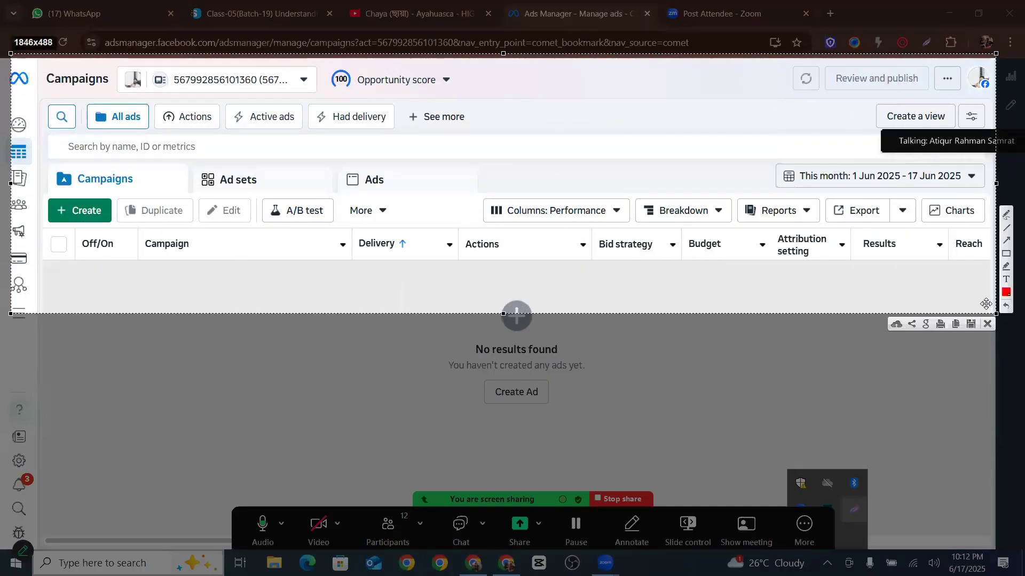
left_click(1007, 255)
left_click_drag(36, 68, 115, 92)
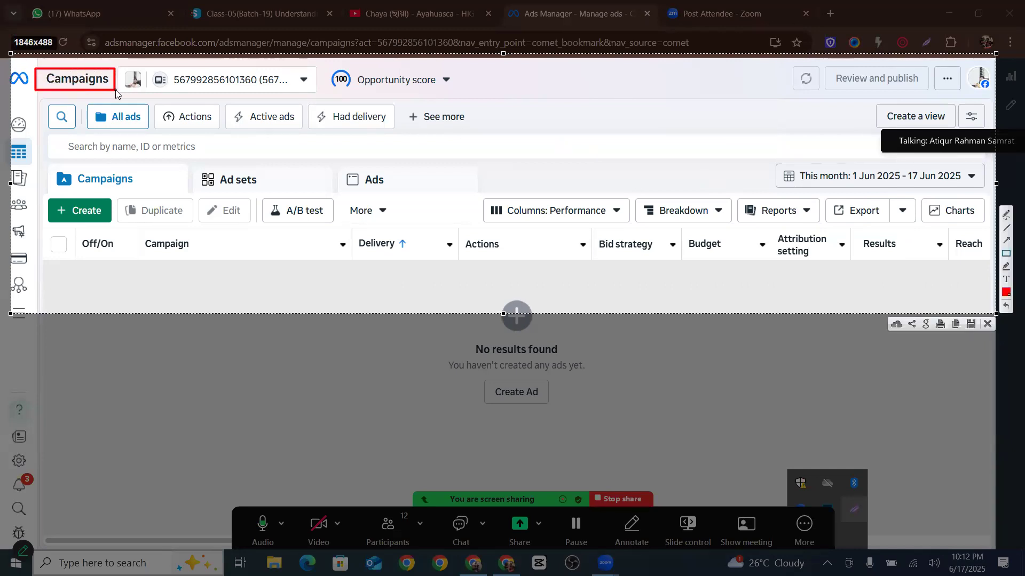
left_click_drag(123, 70, 311, 96)
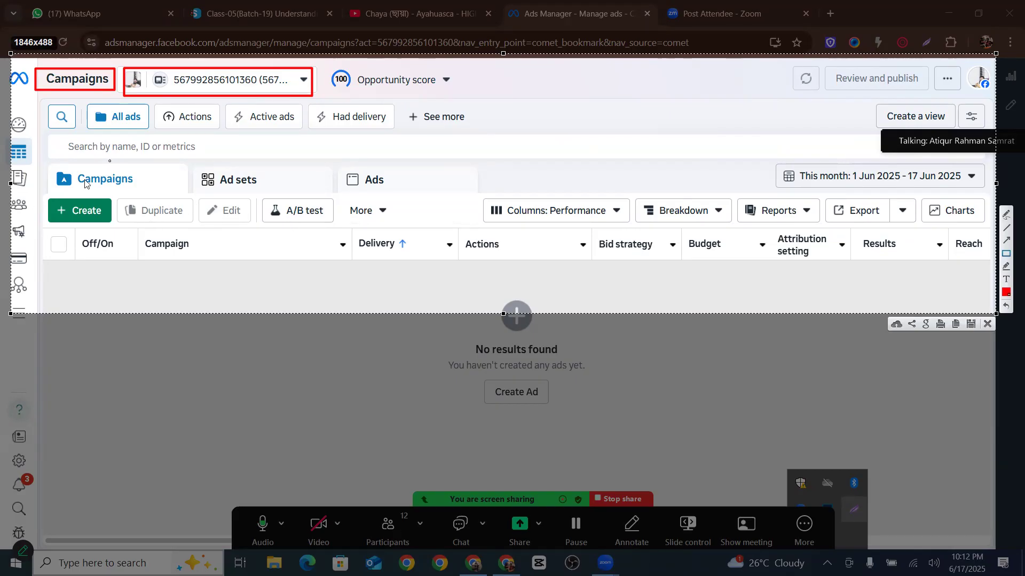
left_click_drag(49, 165, 186, 201)
mouse_move(197, 163)
left_mouse_down()
mouse_move(300, 191)
mouse_move(380, 184)
mouse_move(467, 197)
left_mouse_up()
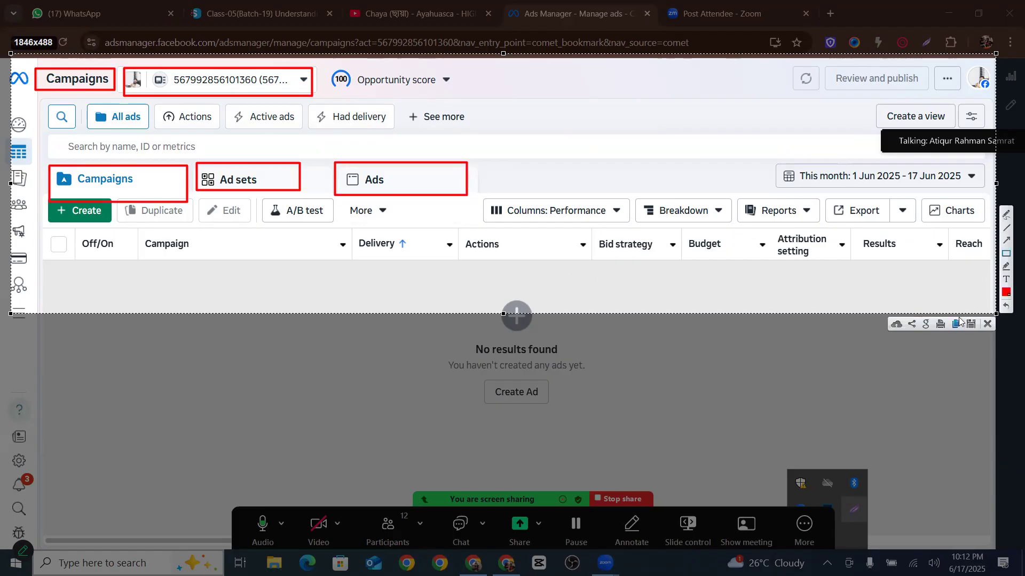
left_click(987, 324)
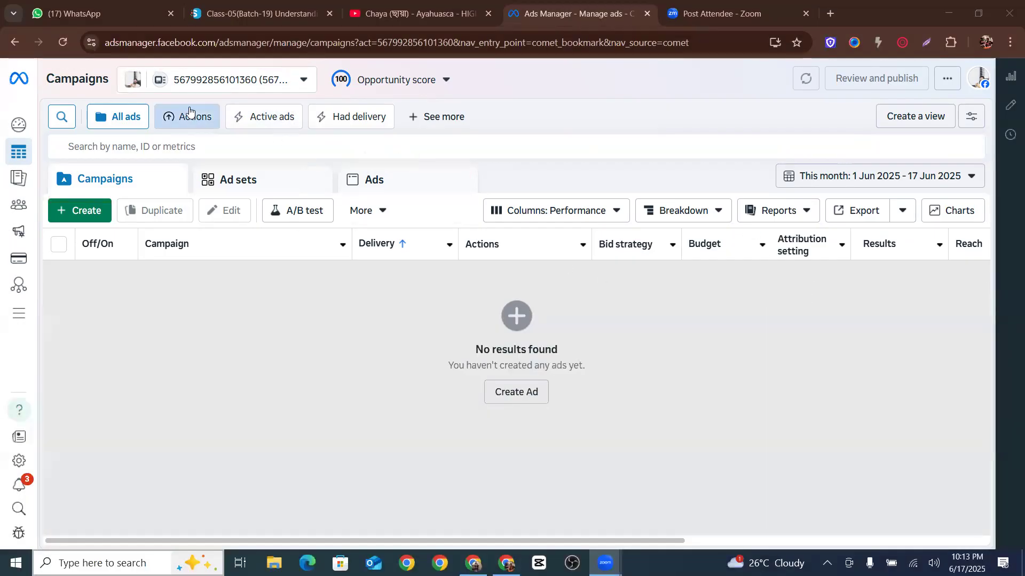
Browse the ad account selector's business portfolio and personal ad account entries
left_click(238, 80)
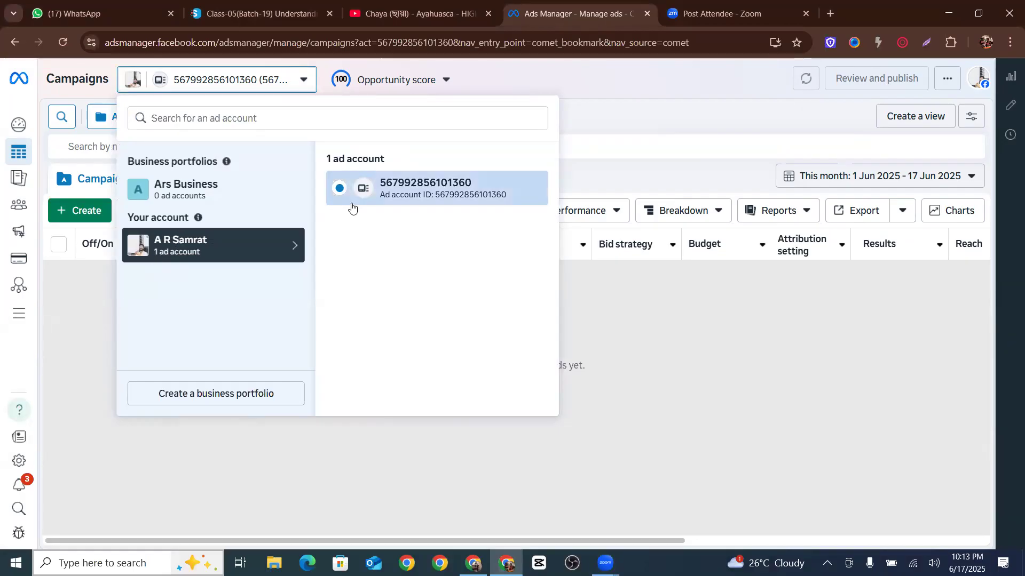
left_click(173, 192)
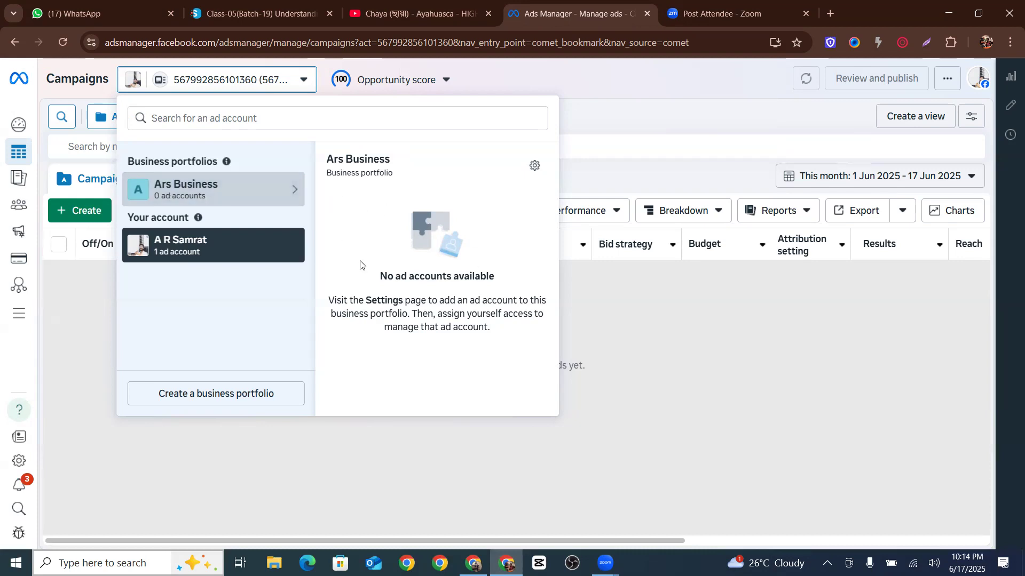
left_click(195, 252)
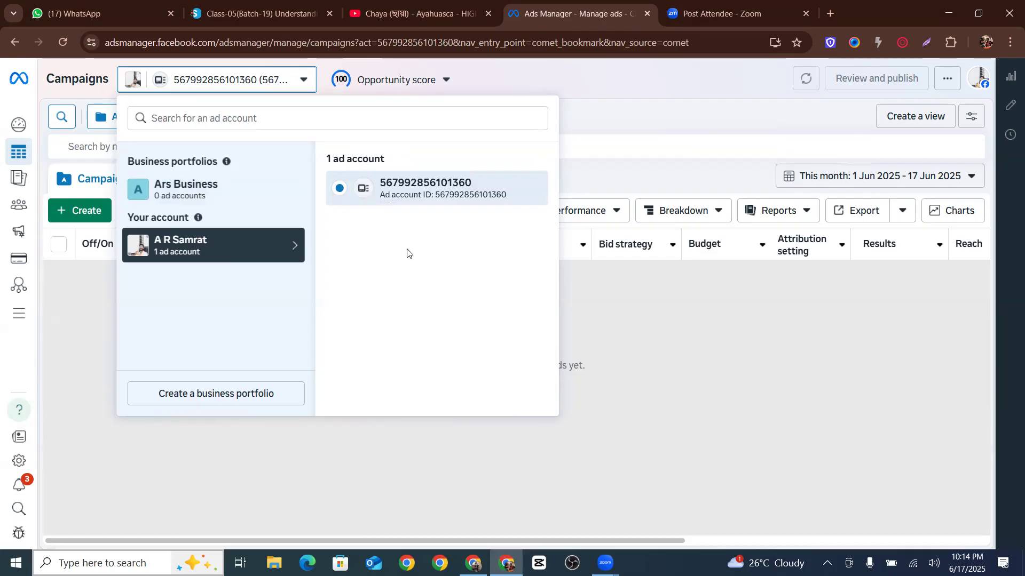
left_click(643, 319)
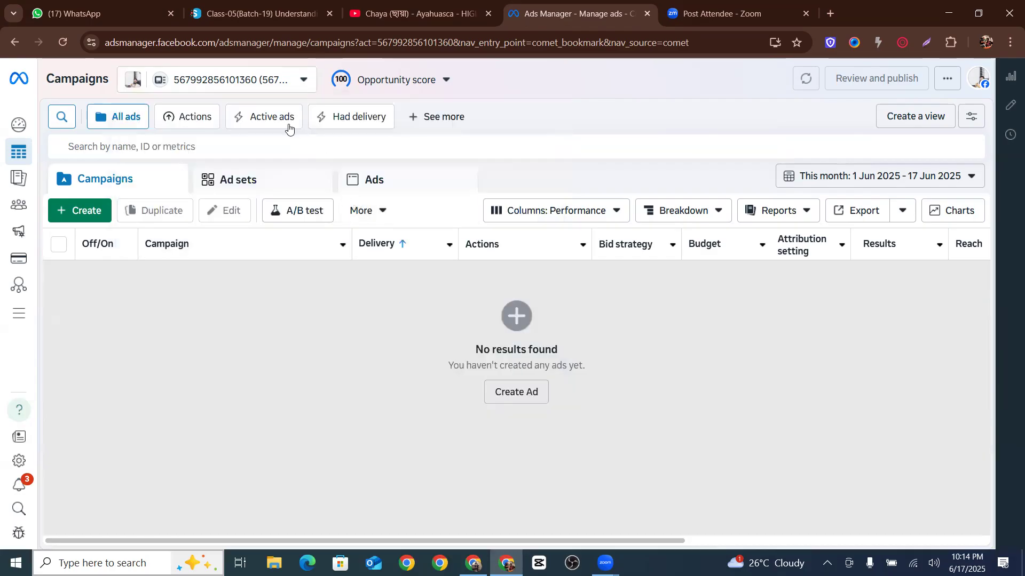
left_click(264, 87)
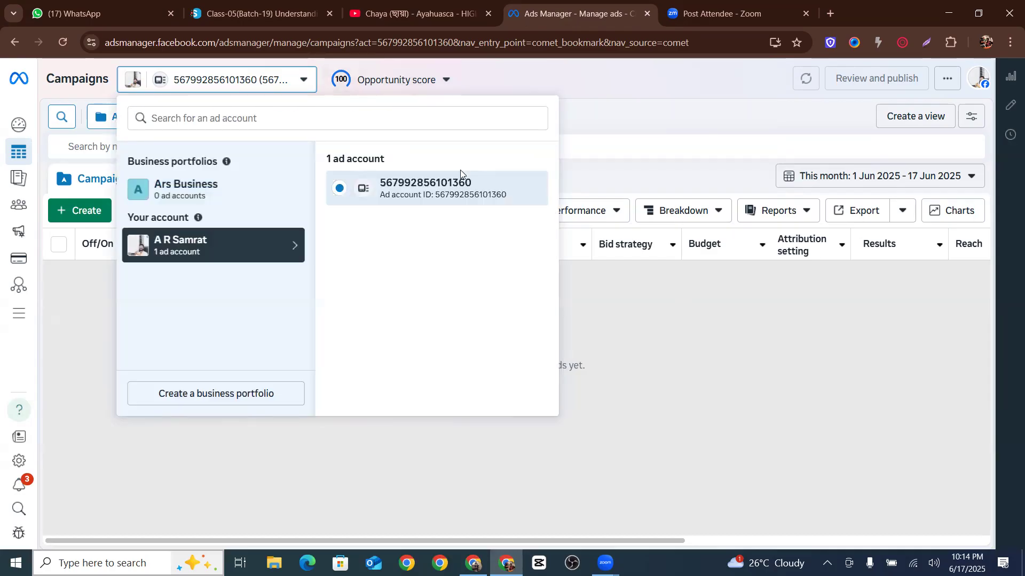
left_click(666, 340)
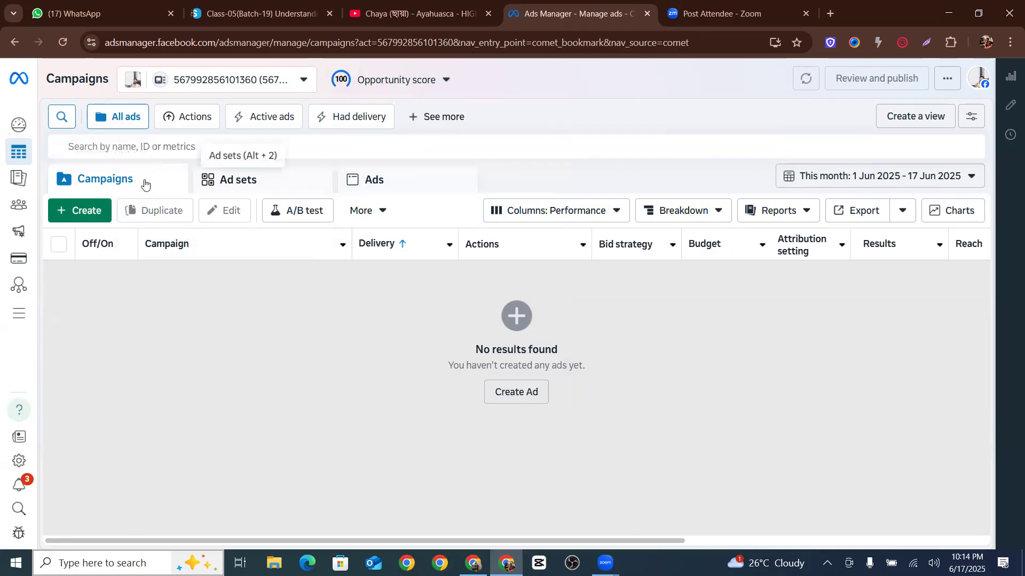
Switch through the Ad sets, Ads and Campaigns levels of the account
left_click(293, 182)
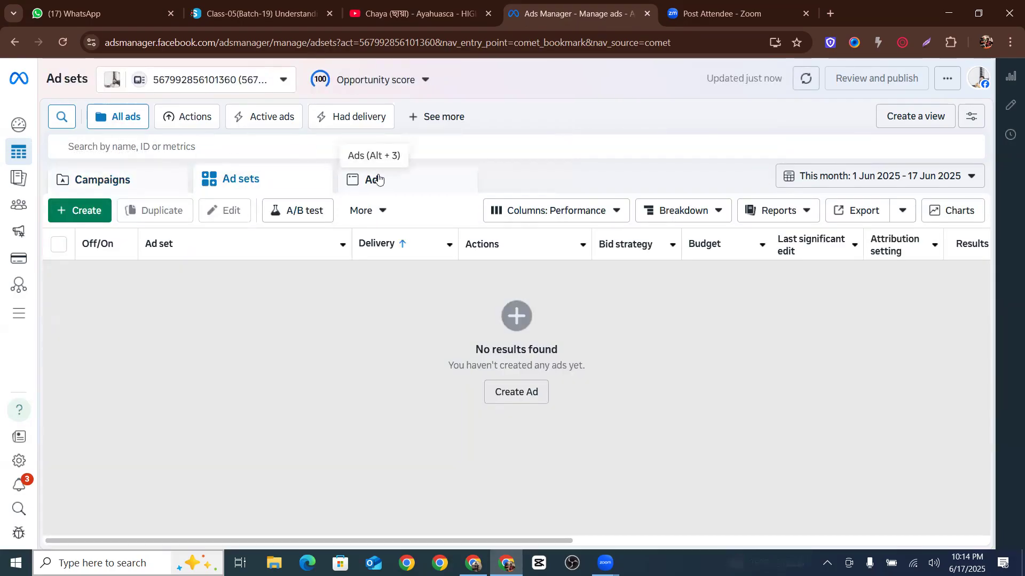
left_click(374, 180)
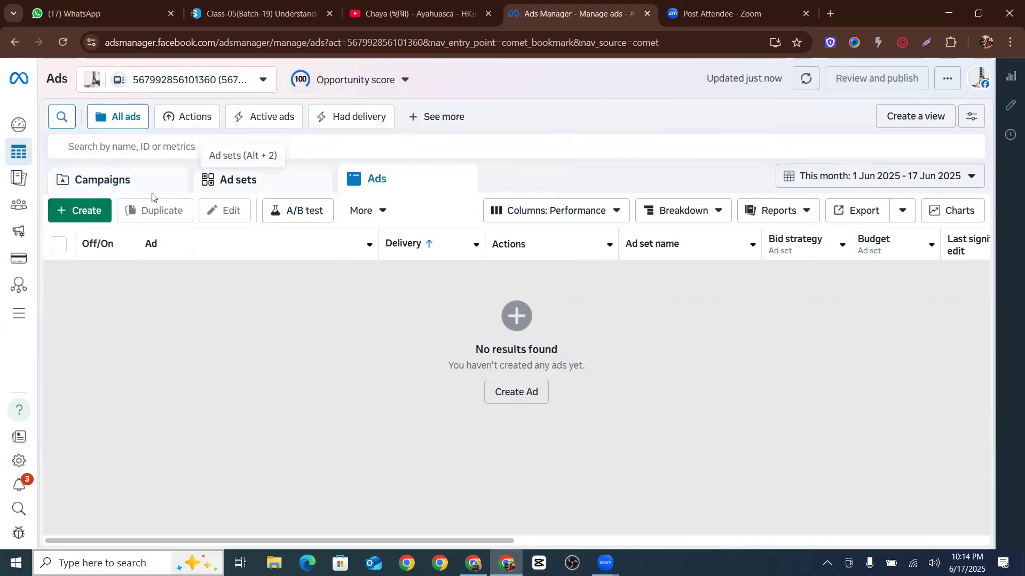
left_click(122, 189)
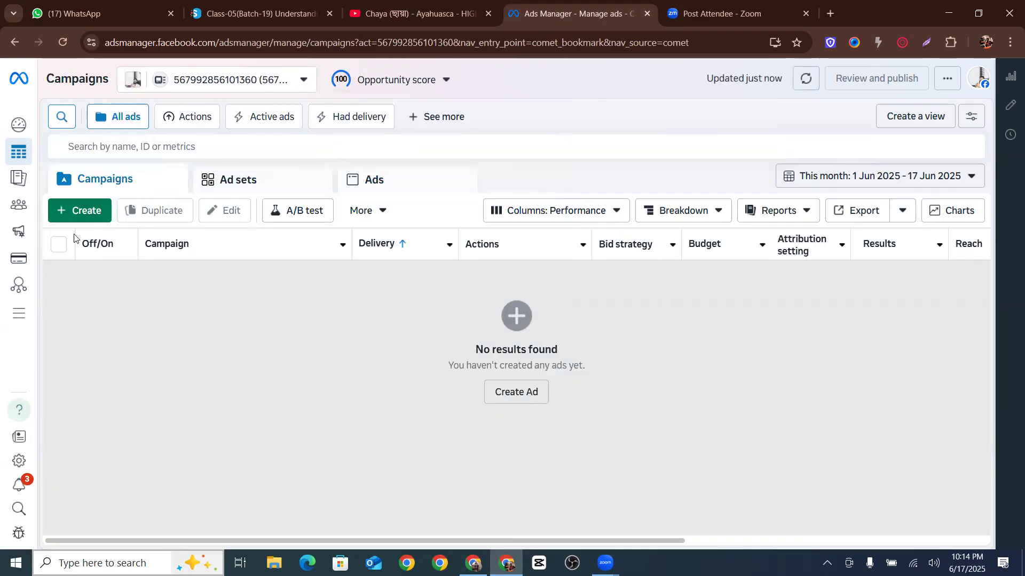
Start creating a new campaign and review the buying type options, keeping Auction
left_click(77, 209)
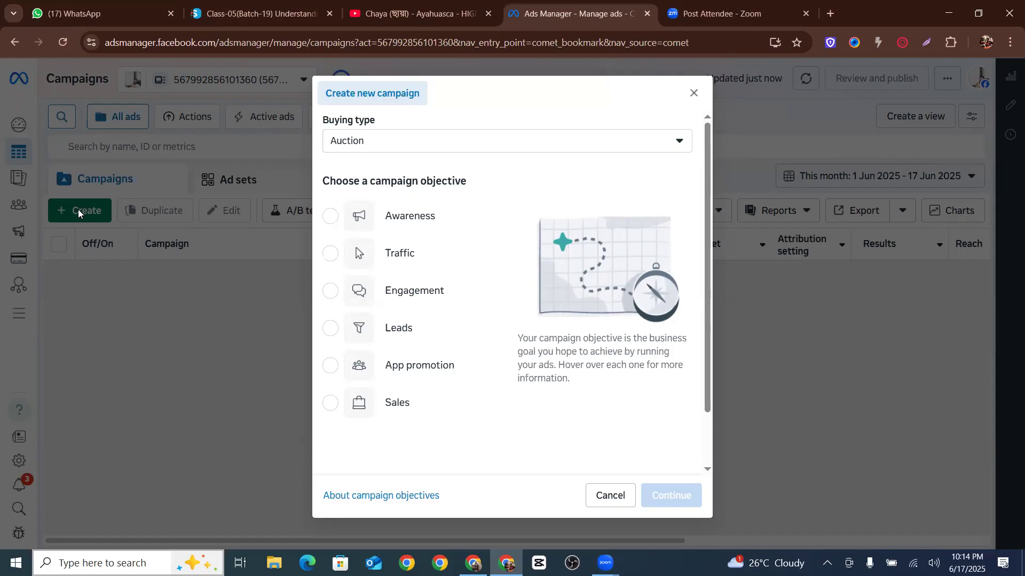
left_click(374, 140)
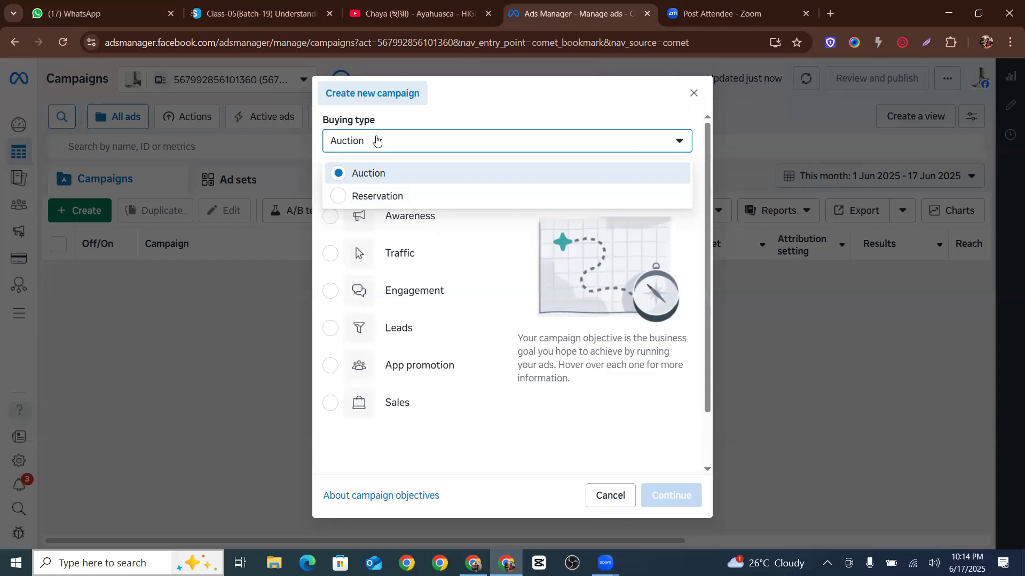
left_click(387, 169)
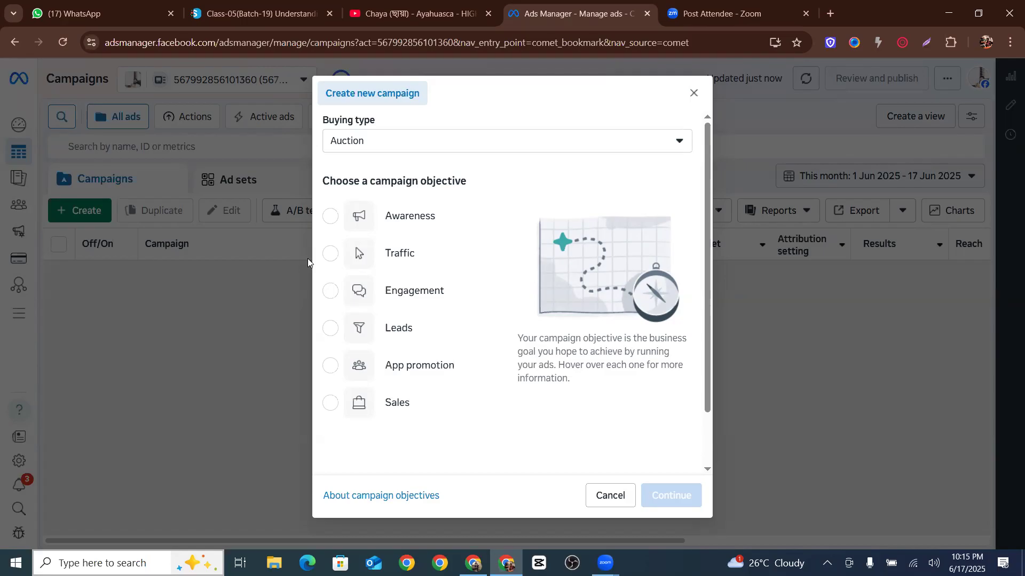
Switch the campaign's buying type to Reservation
left_click(366, 140)
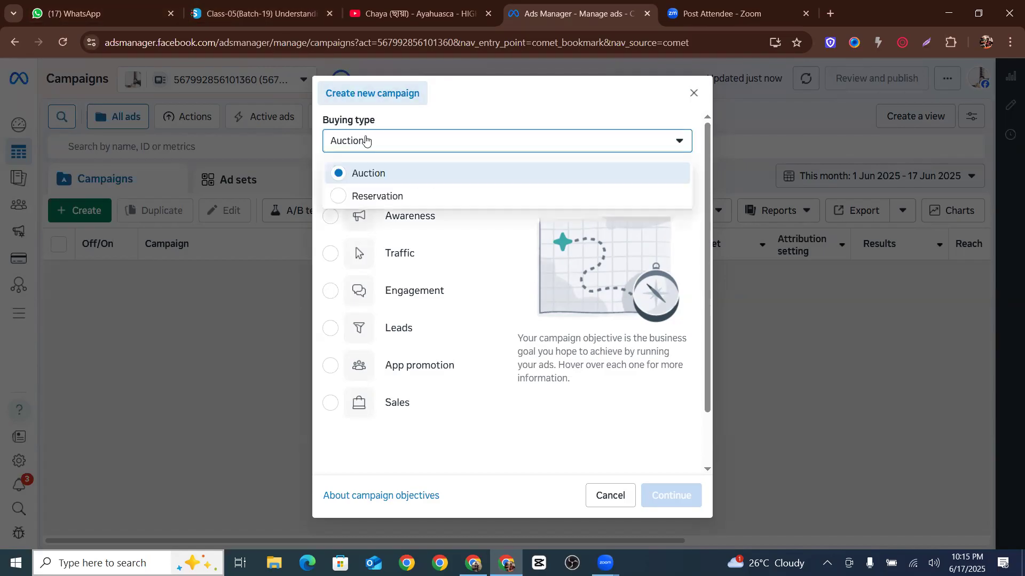
left_click(388, 194)
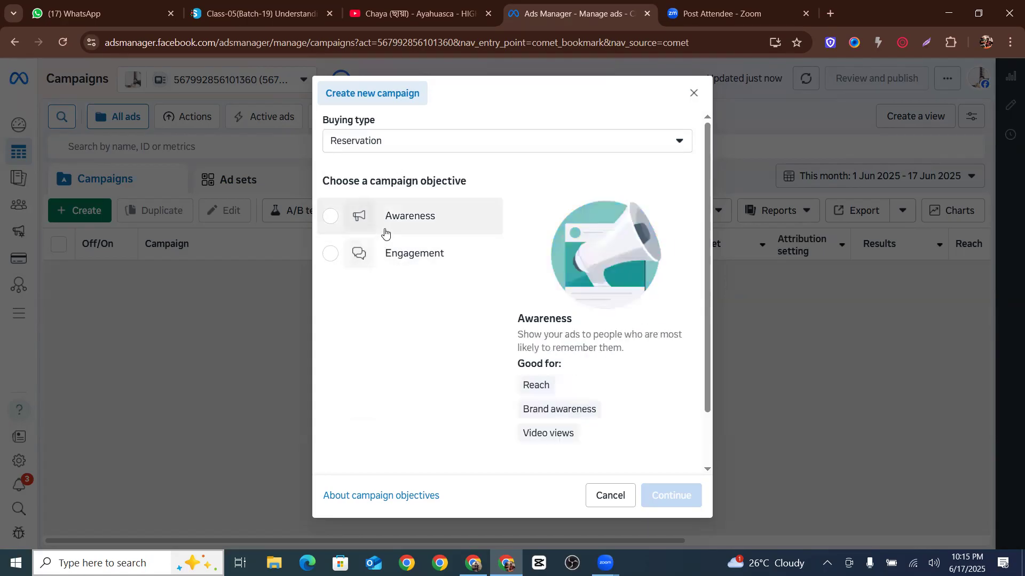
Set the campaign's buying type back to Auction
left_click(363, 143)
left_click(370, 172)
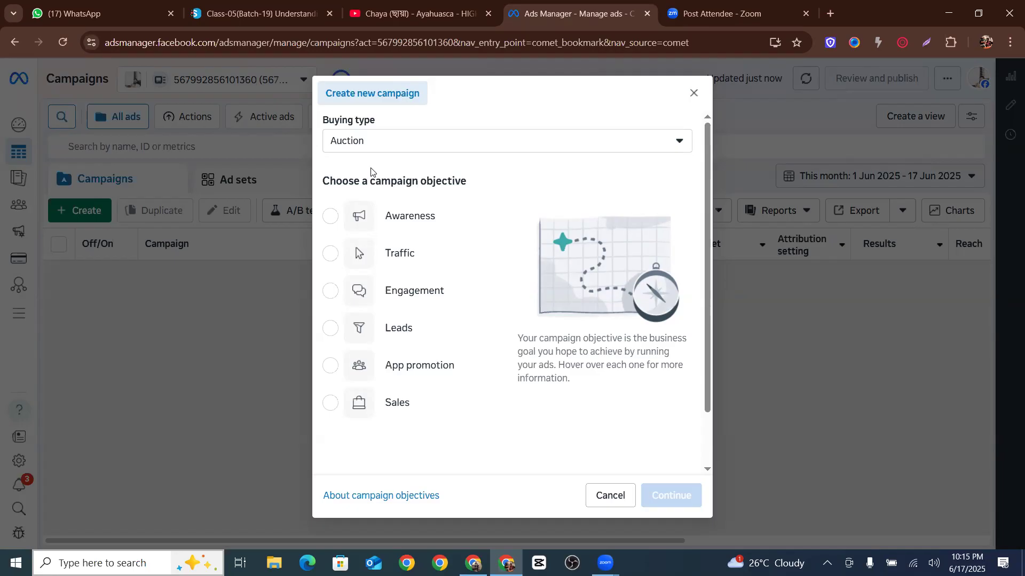
Open a new browser tab and search Google for pothom alo
left_click(829, 11)
type("po")
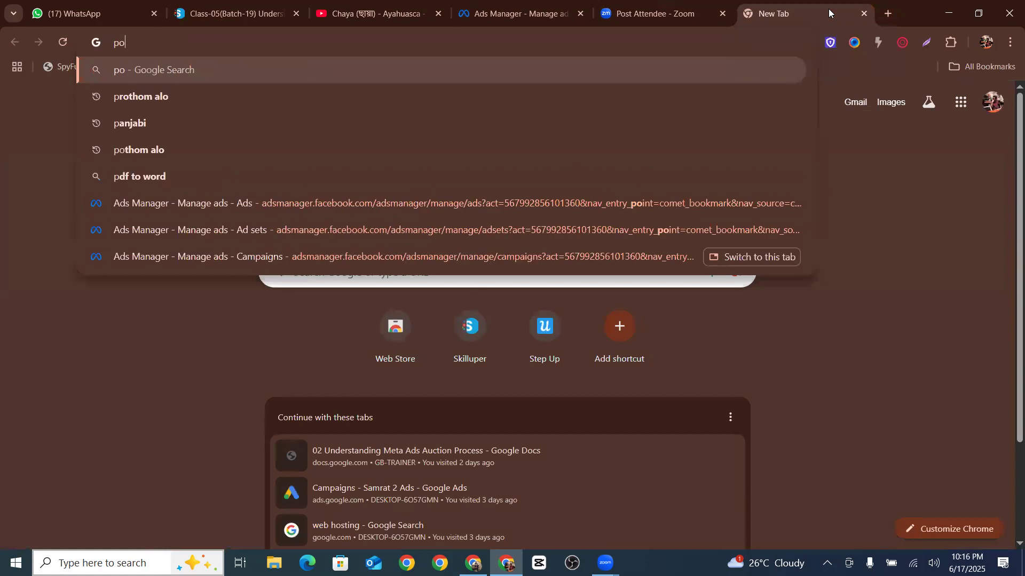
type("thom alo")
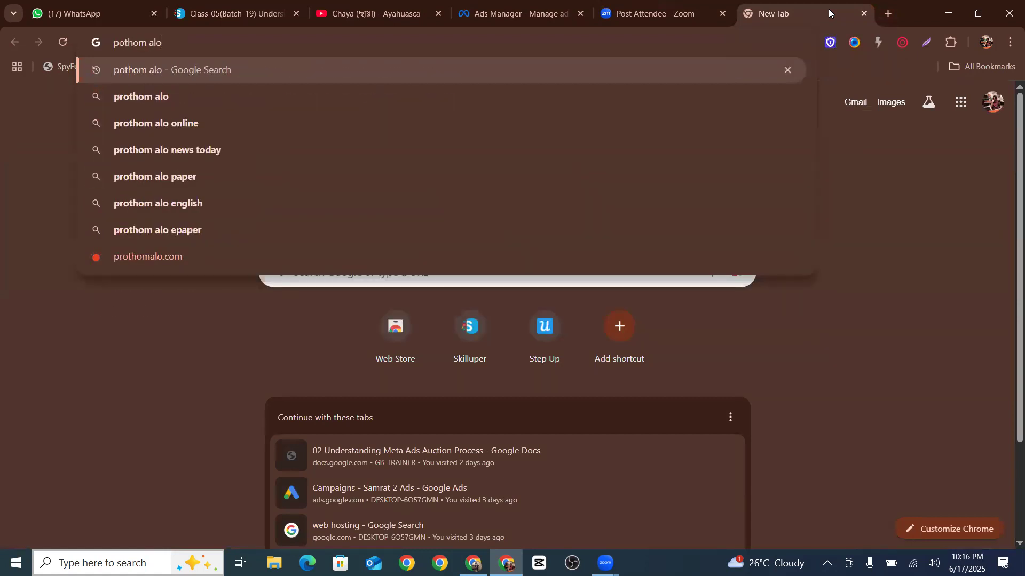
key("Return")
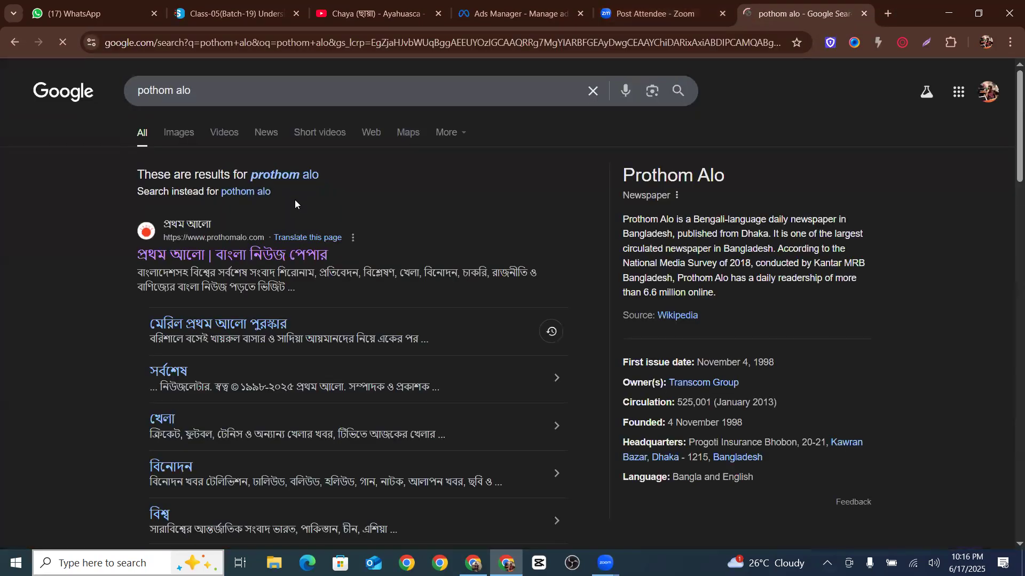
Open the Prothom Alo website from the results and display it in original Bangla
left_click(279, 245)
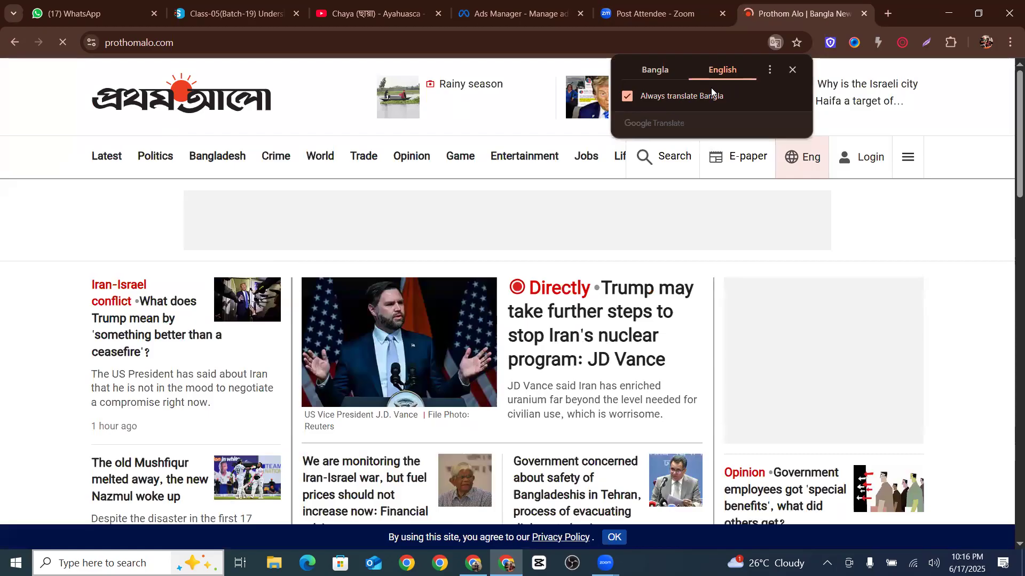
left_click(677, 71)
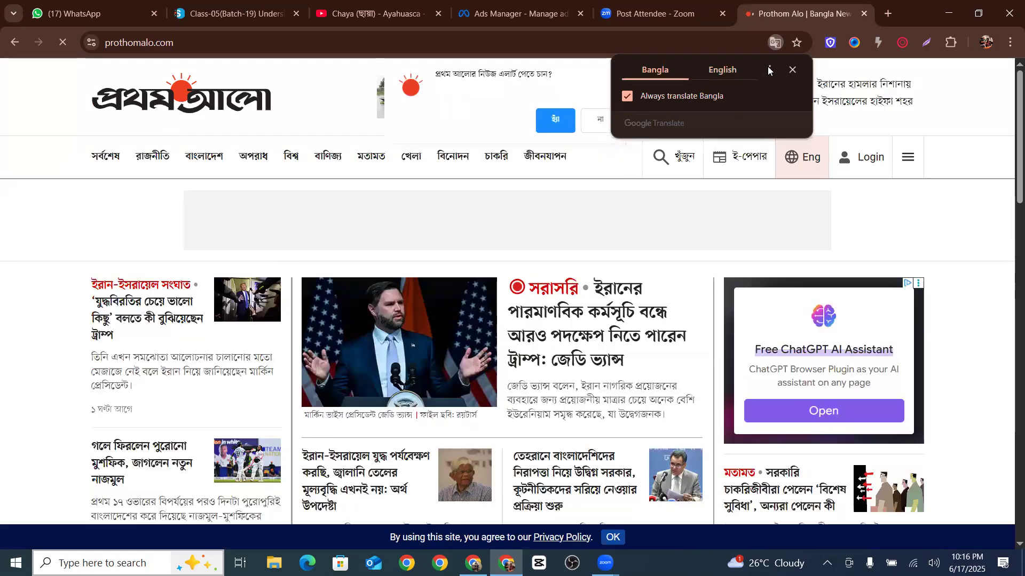
Dismiss the translation and notification popups and browse down the Prothom Alo homepage headlines
left_click(790, 71)
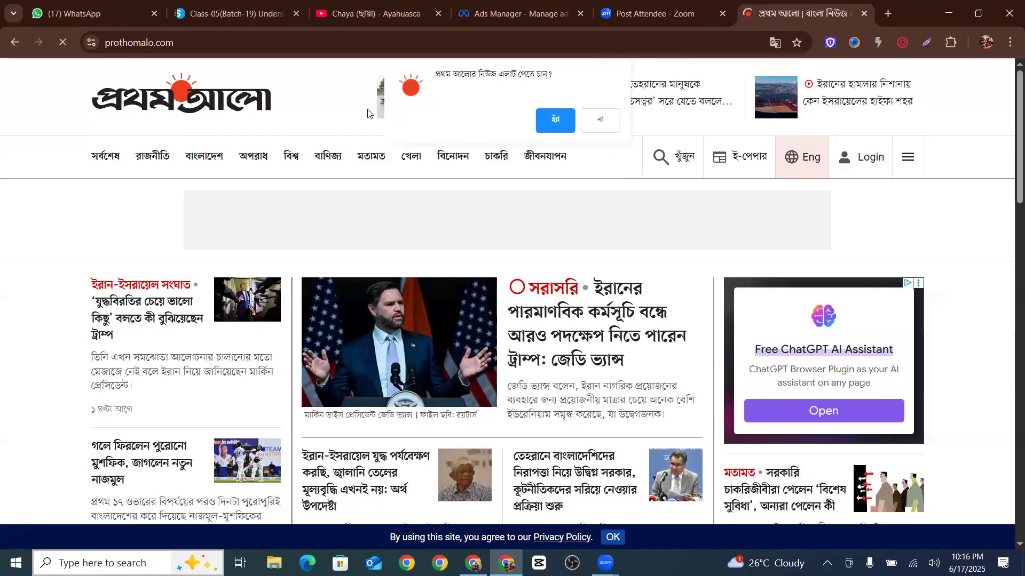
left_click(606, 121)
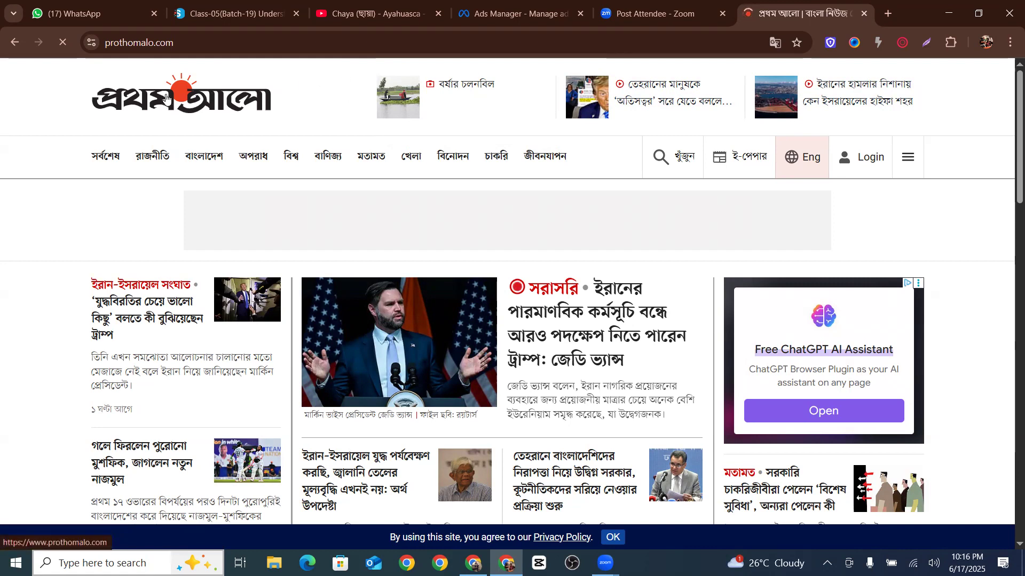
scroll(233, 142, "down", 3)
scroll(234, 142, "down", 15)
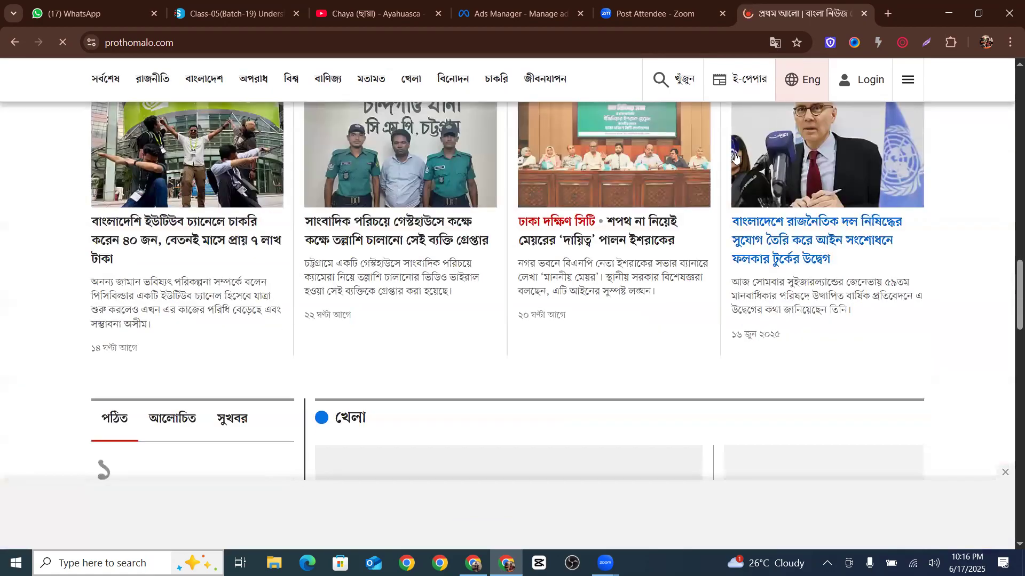
scroll(692, 224, "down", 5)
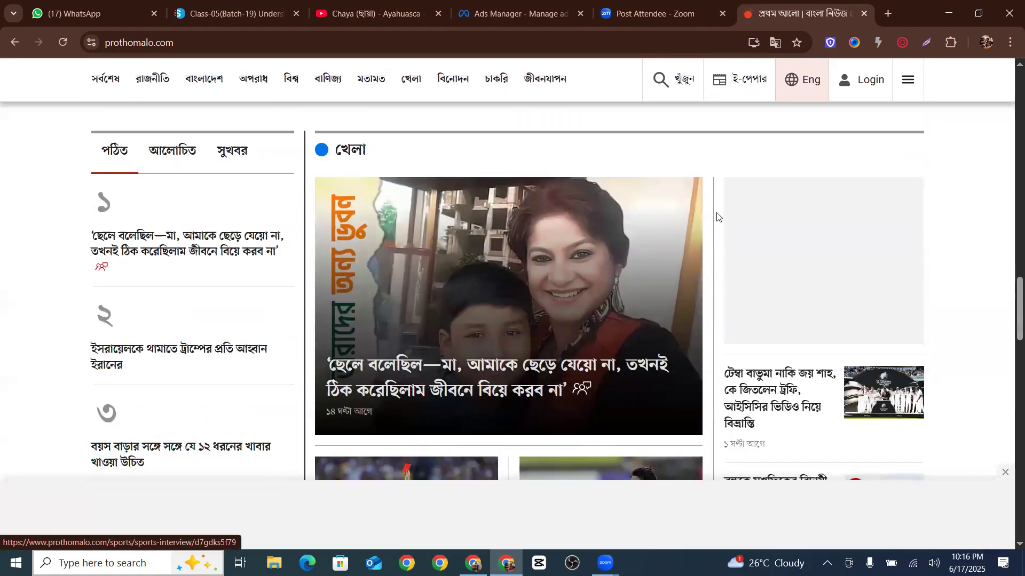
scroll(715, 217, "down", 5)
scroll(613, 237, "up", 6)
scroll(614, 237, "up", 15)
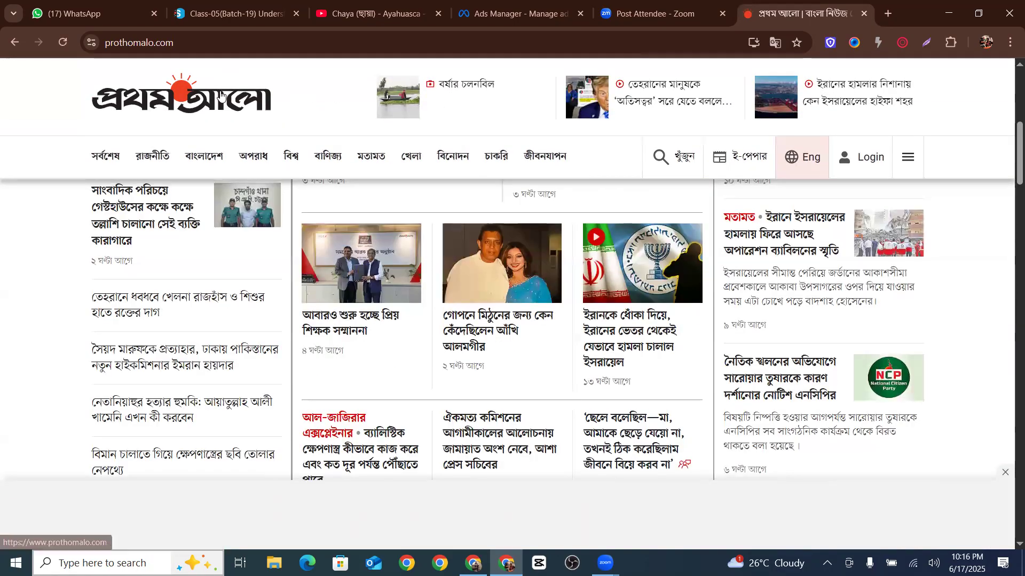
Open the বর্ষার চলনবিল photo story from the headline strip at the top of the page
left_click_drag(405, 74, 976, 108)
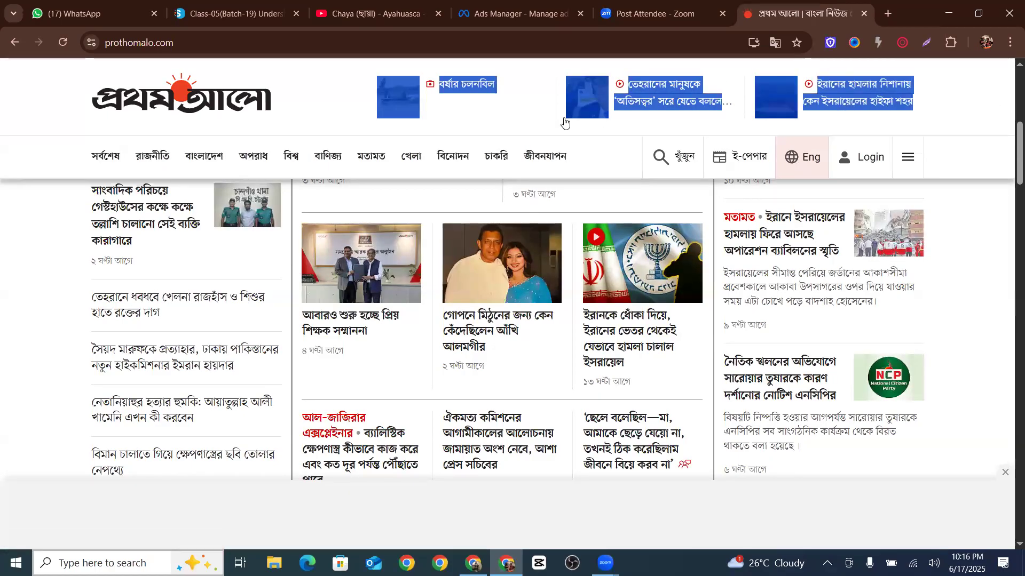
left_click(499, 109)
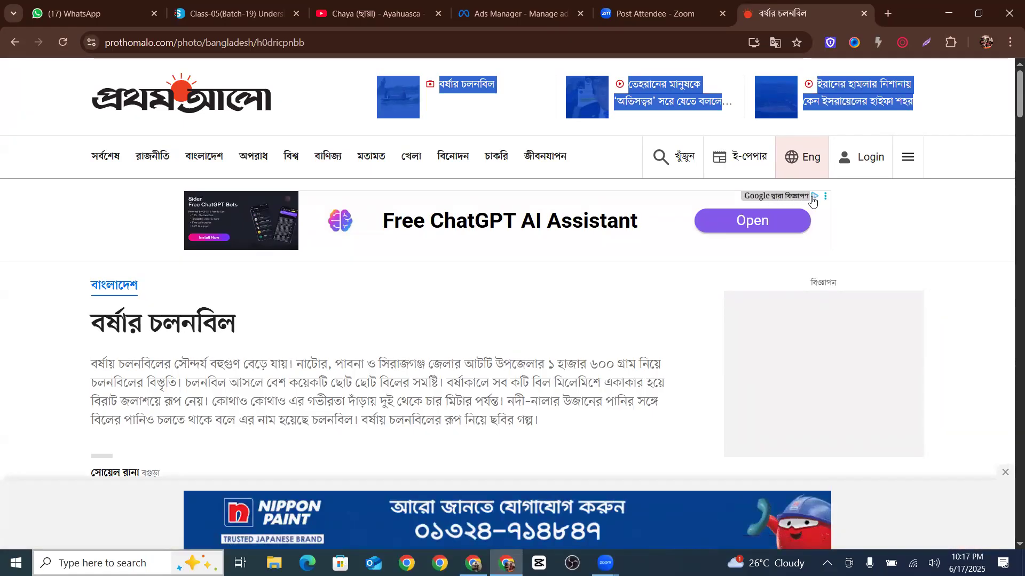
left_click(450, 112)
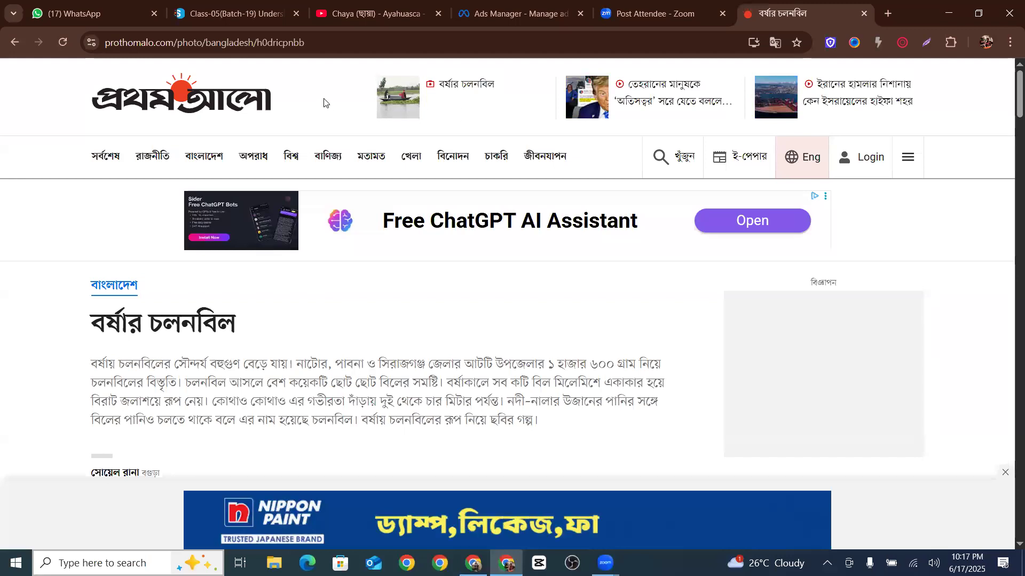
left_click_drag(324, 101, 954, 117)
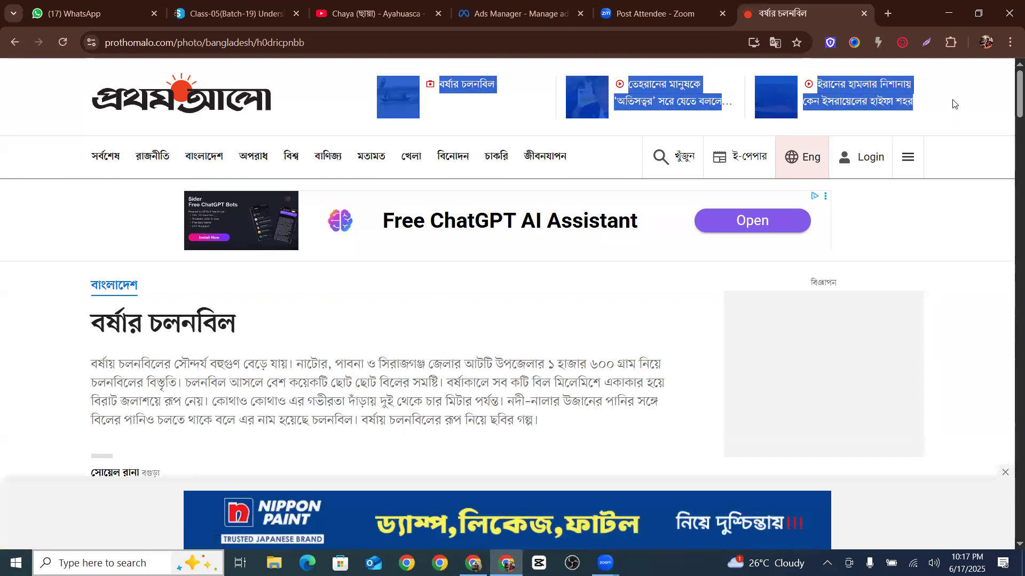
left_click(954, 104)
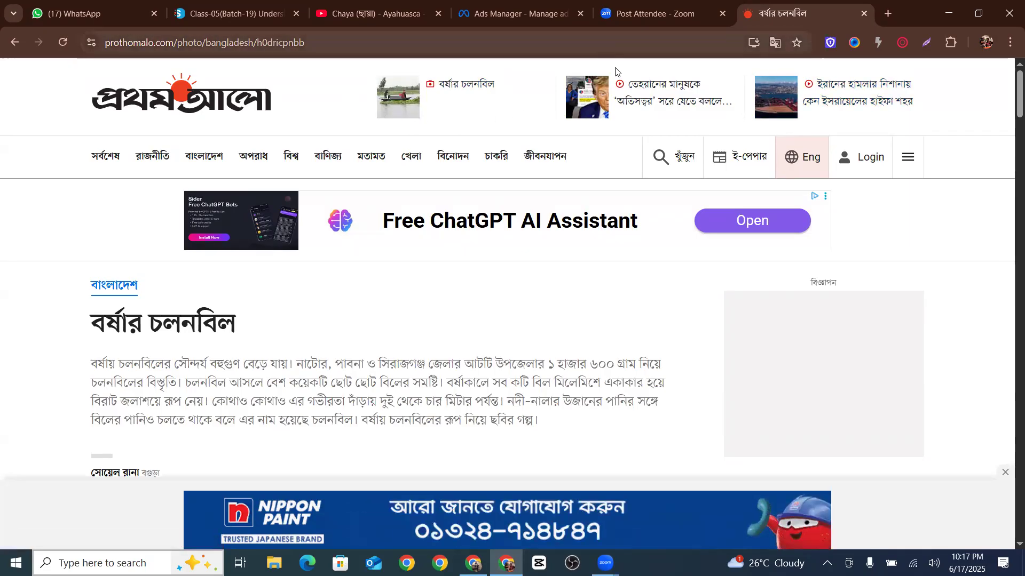
Review the campaign objective list in the Ads Manager dialog, then return to the news article
left_click(520, 14)
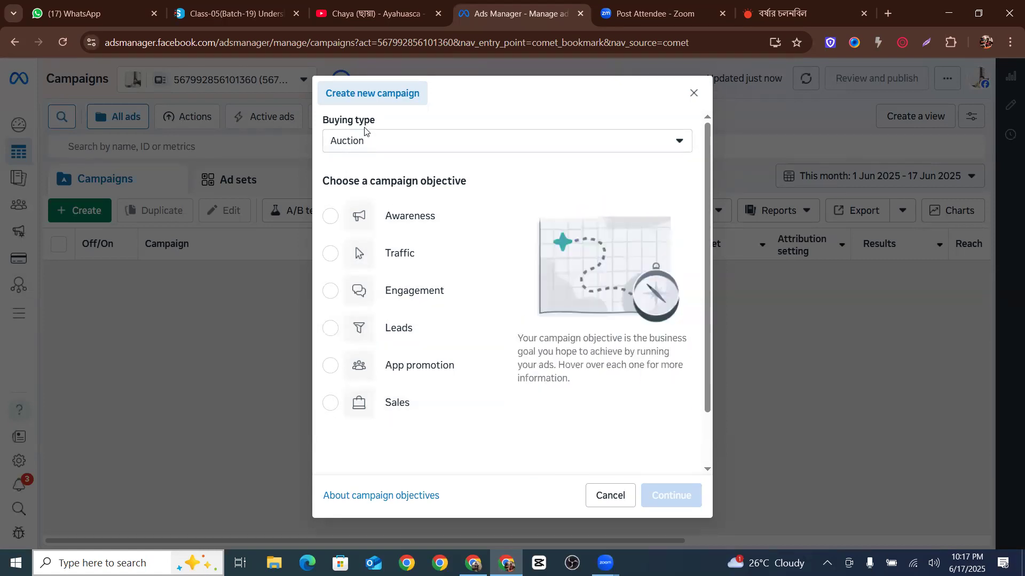
scroll(443, 260, "down", 1)
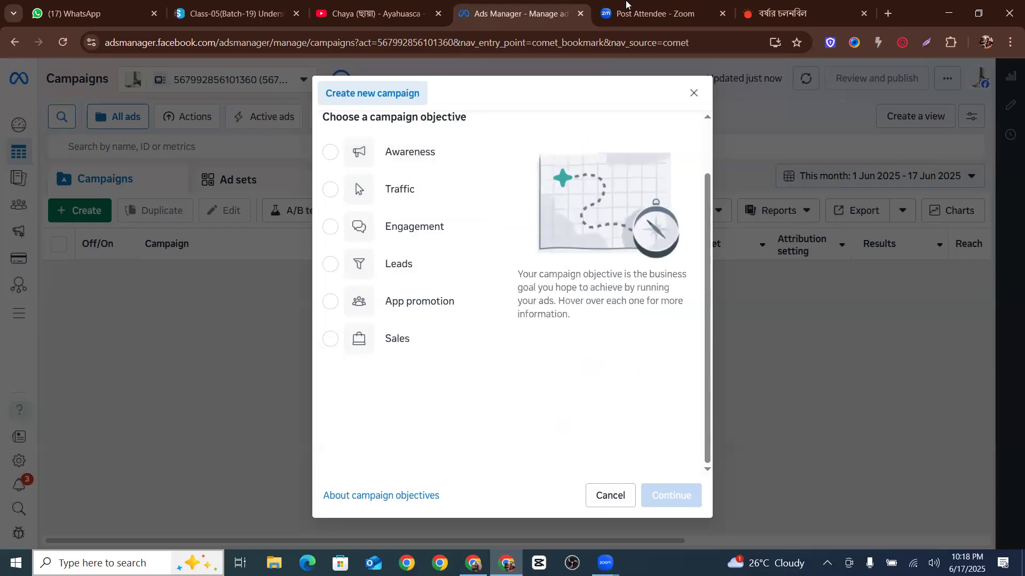
left_click(769, 16)
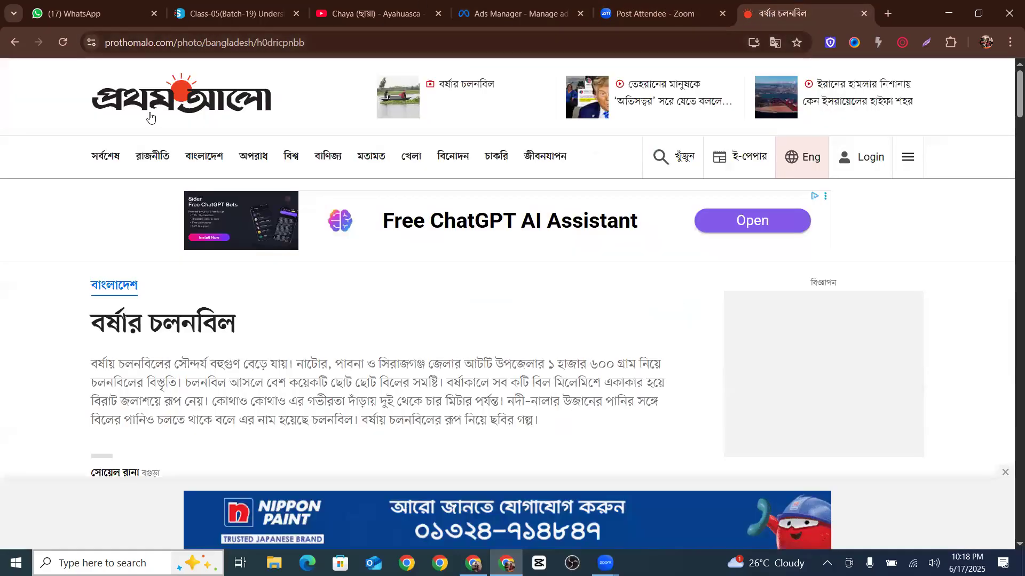
Scroll through the pictures of the বর্ষার চলনবিল photo story
scroll(376, 154, "down", 15)
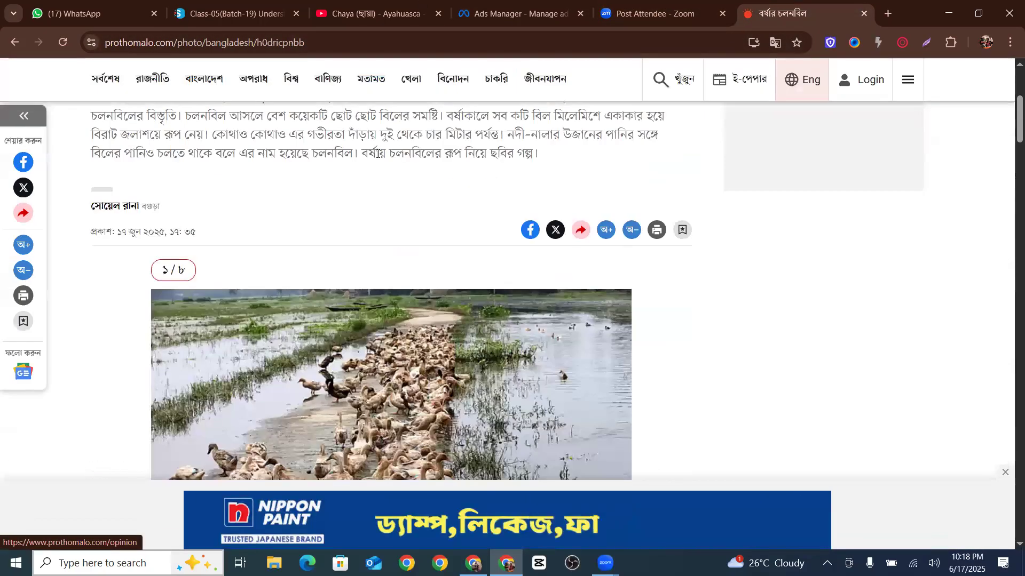
scroll(501, 158, "down", 15)
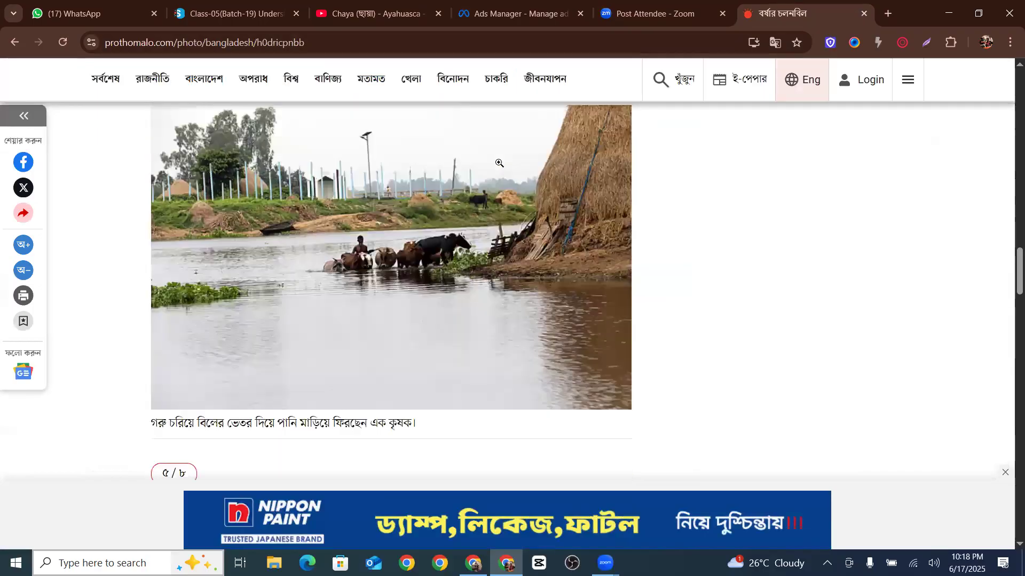
scroll(686, 217, "up", 12)
scroll(320, 212, "up", 5)
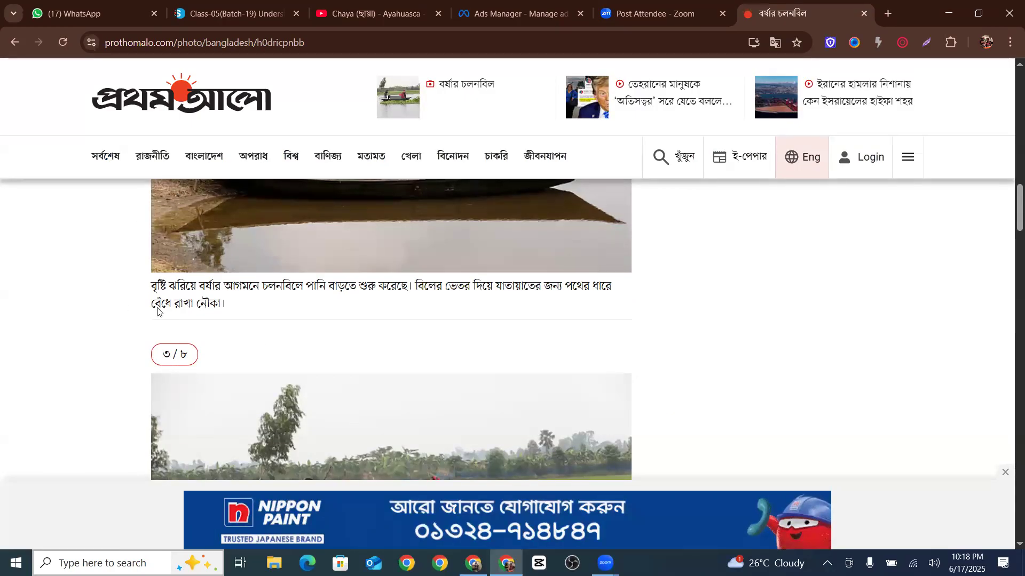
Select the Awareness campaign objective, continue to the campaign editor and dismiss the payment method notice
left_click(486, 9)
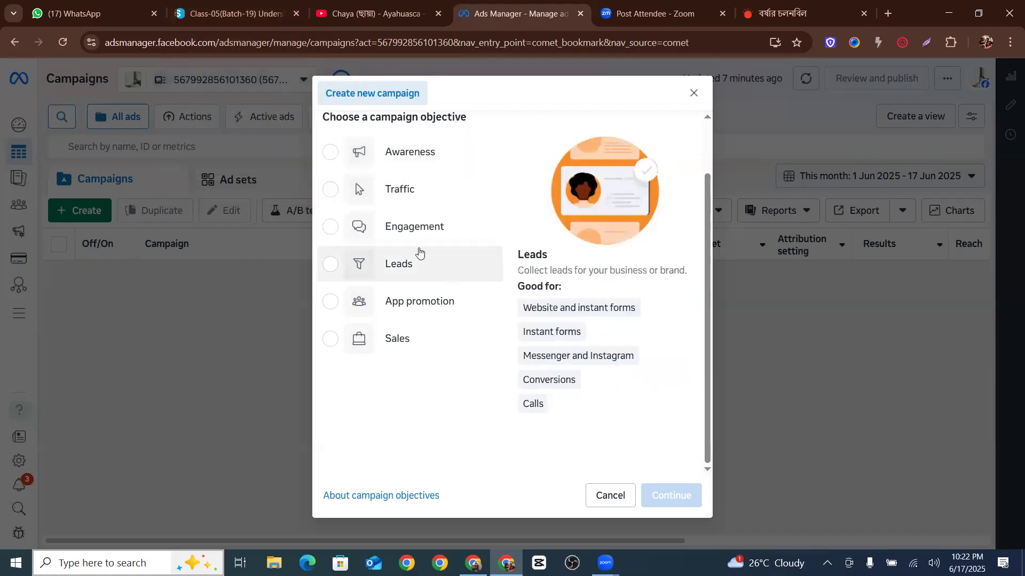
left_click(329, 152)
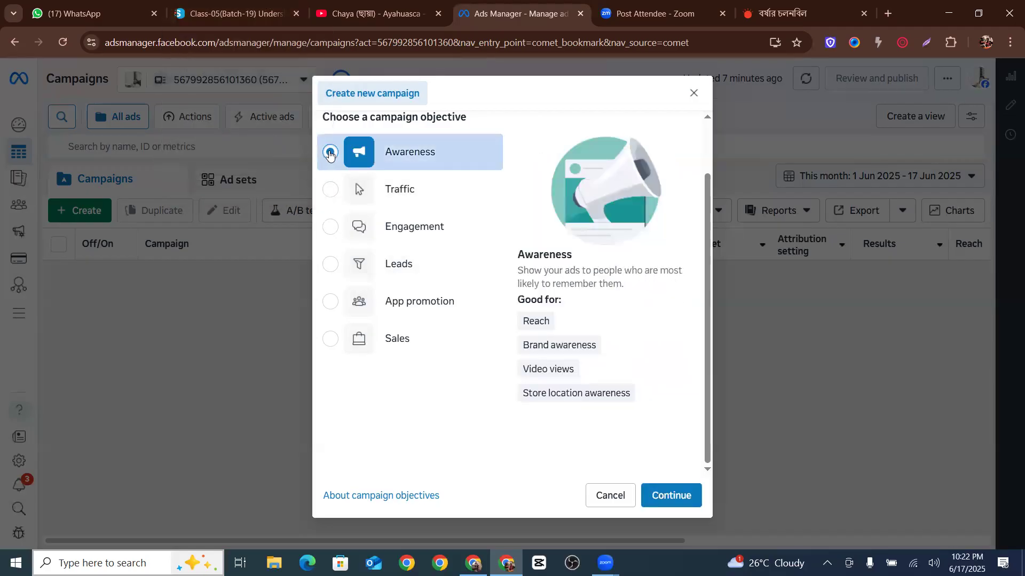
scroll(544, 279, "up", 2)
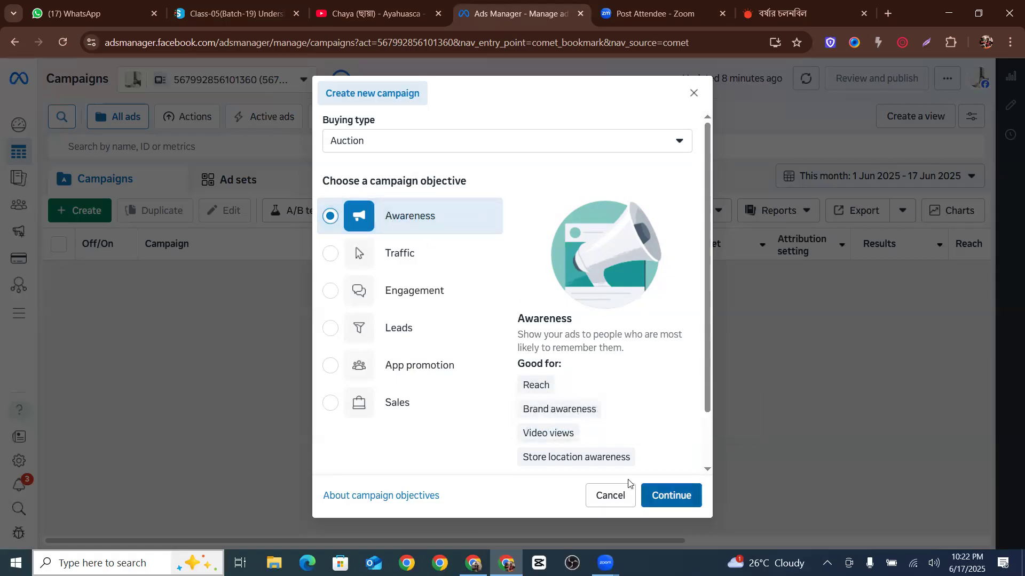
left_click(671, 495)
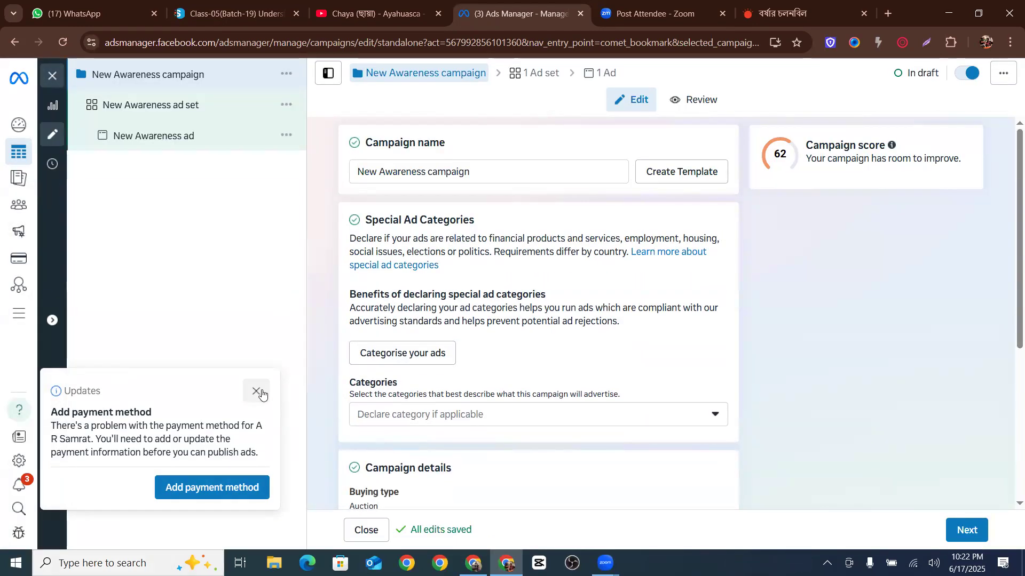
left_click(257, 393)
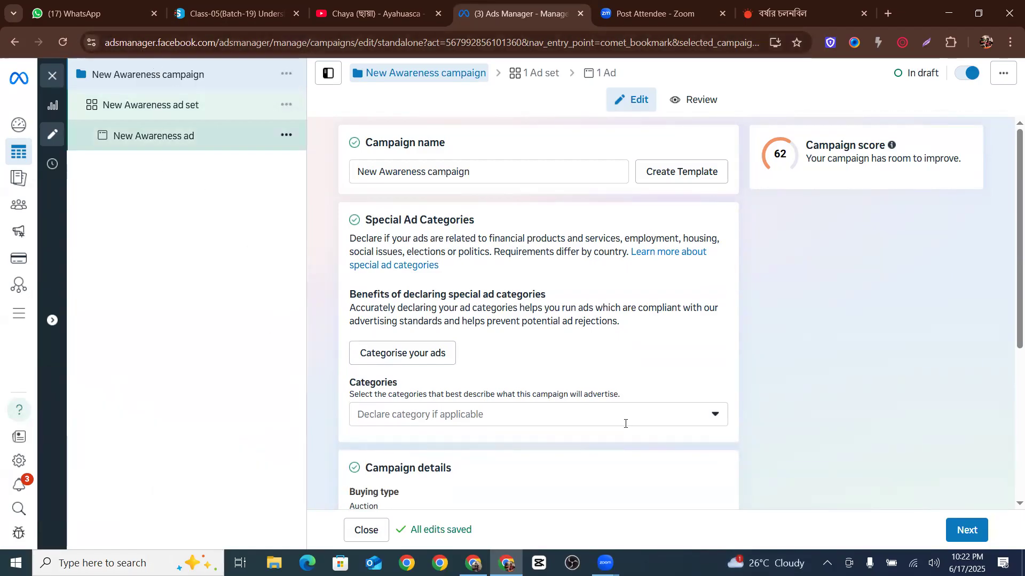
Outline the campaign, ad set and ad entries with red rectangles using Zoom screen annotation, then close it
left_click(827, 563)
left_click(854, 512)
left_click_drag(171, 99, 942, 247)
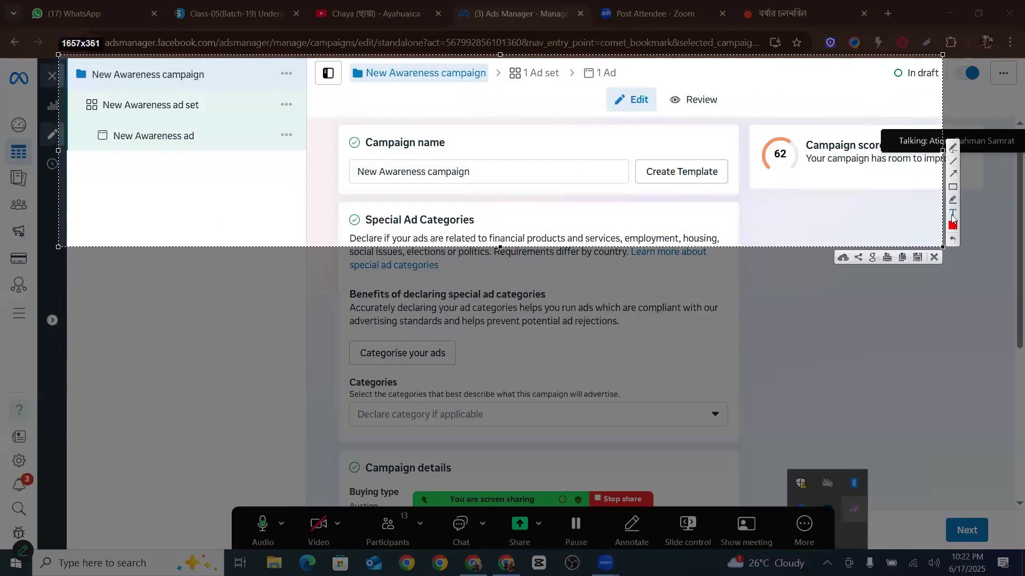
left_click(952, 188)
left_click_drag(72, 64, 225, 86)
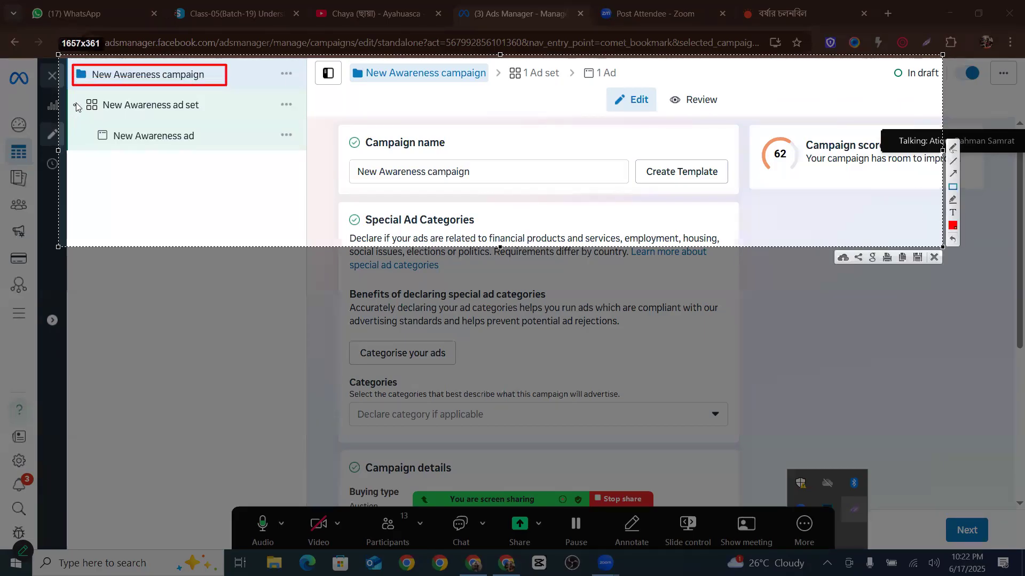
left_click_drag(77, 96, 223, 119)
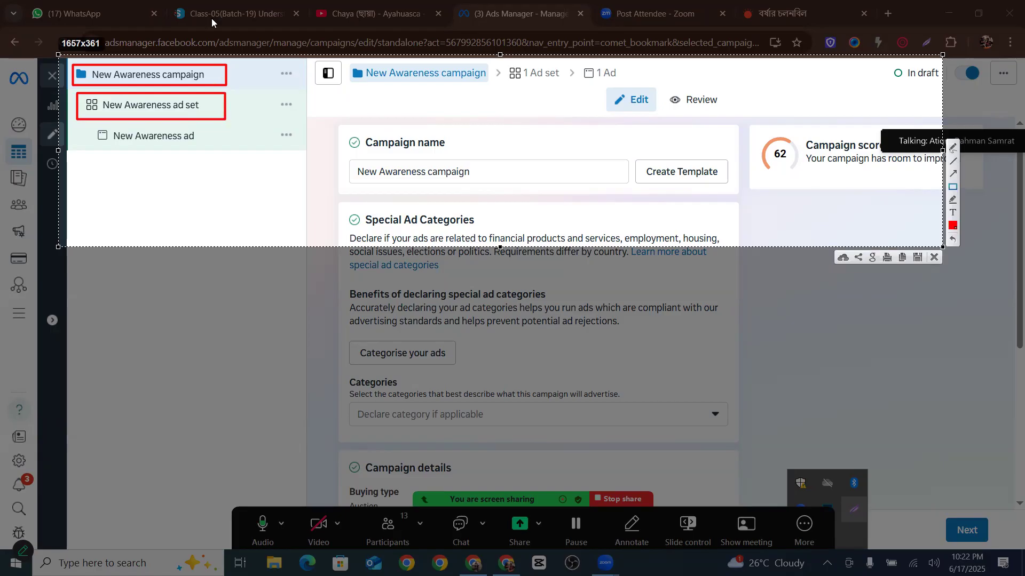
left_click_drag(83, 125, 224, 145)
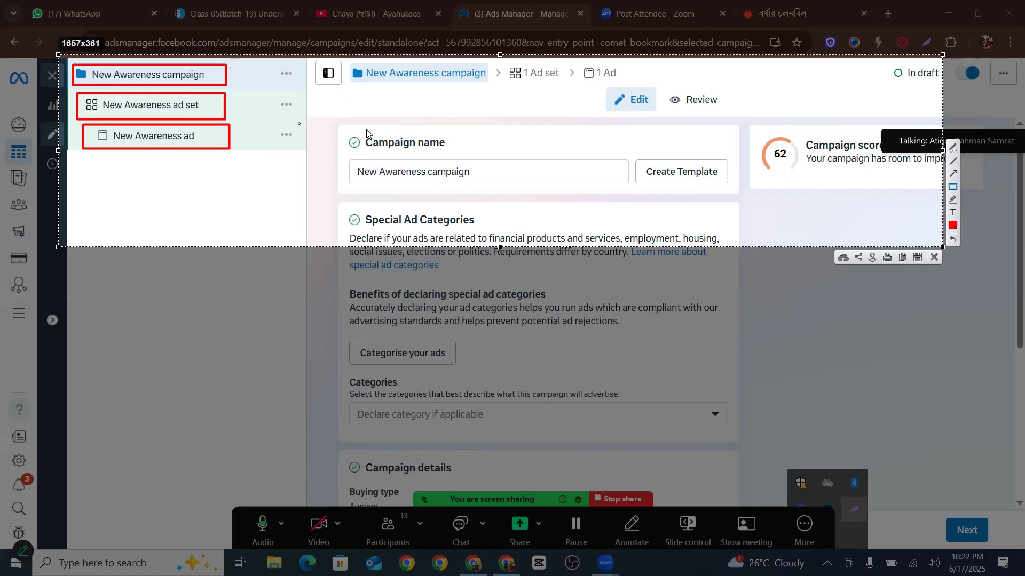
left_click(933, 257)
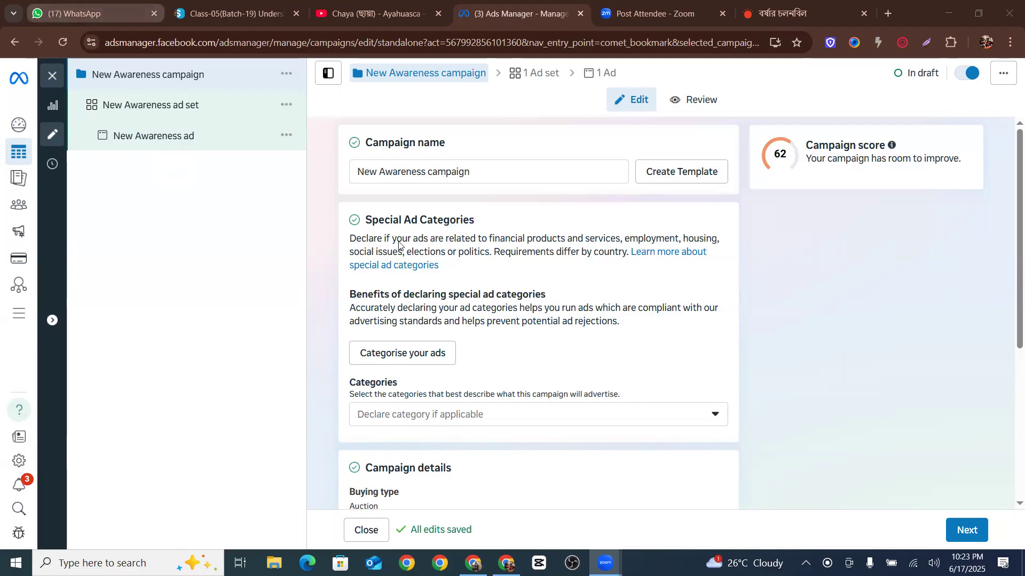
Rename the campaign to Awareness ars creator
double_click(378, 169)
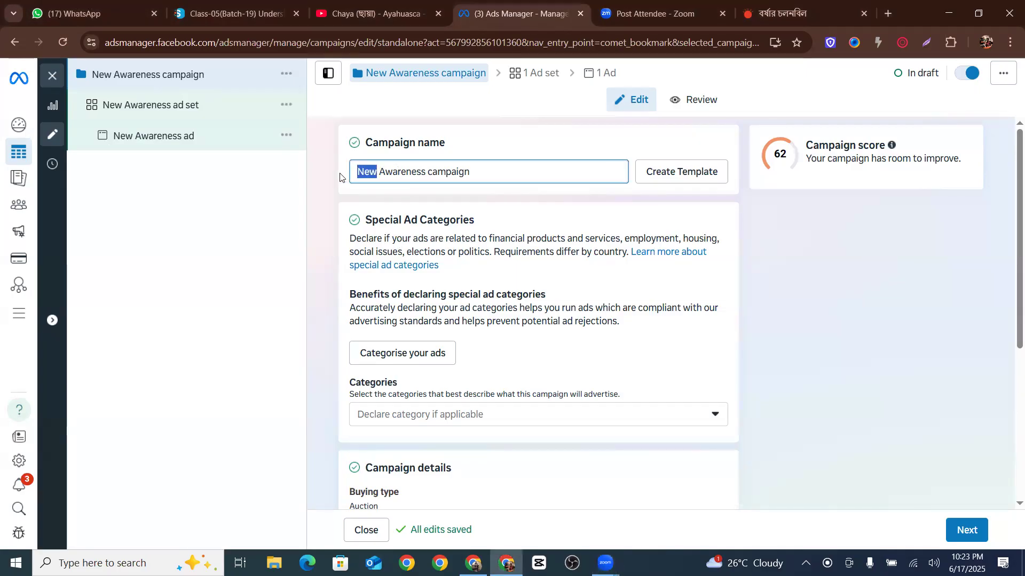
key("BackSpace")
left_click(452, 167)
key("BackSpace")
key("BackSpace")
key("BackSpace")
key("BackSpace")
key("BackSpace")
key("BackSpace")
key("BackSpace")
key("BackSpace")
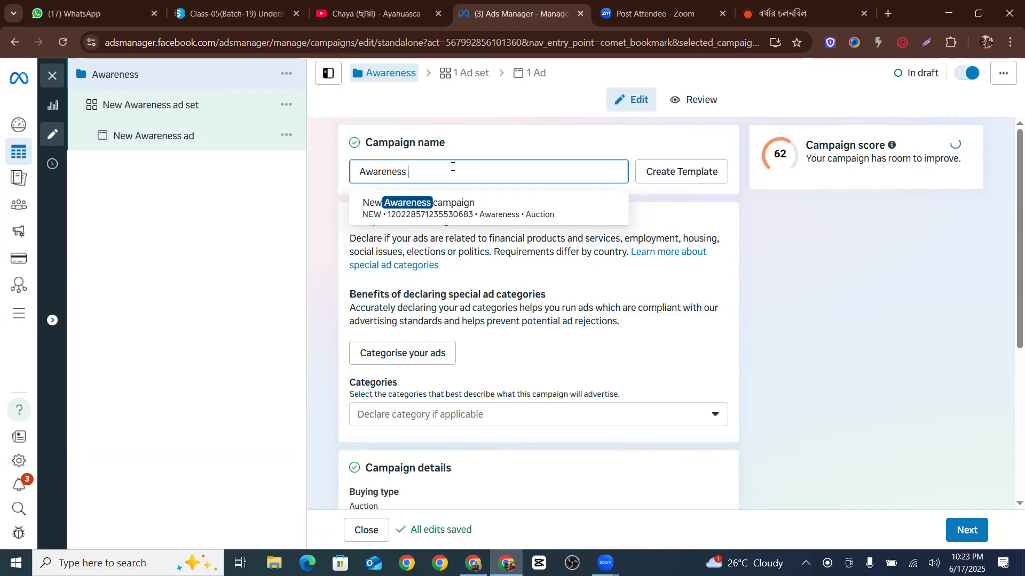
type("ars ")
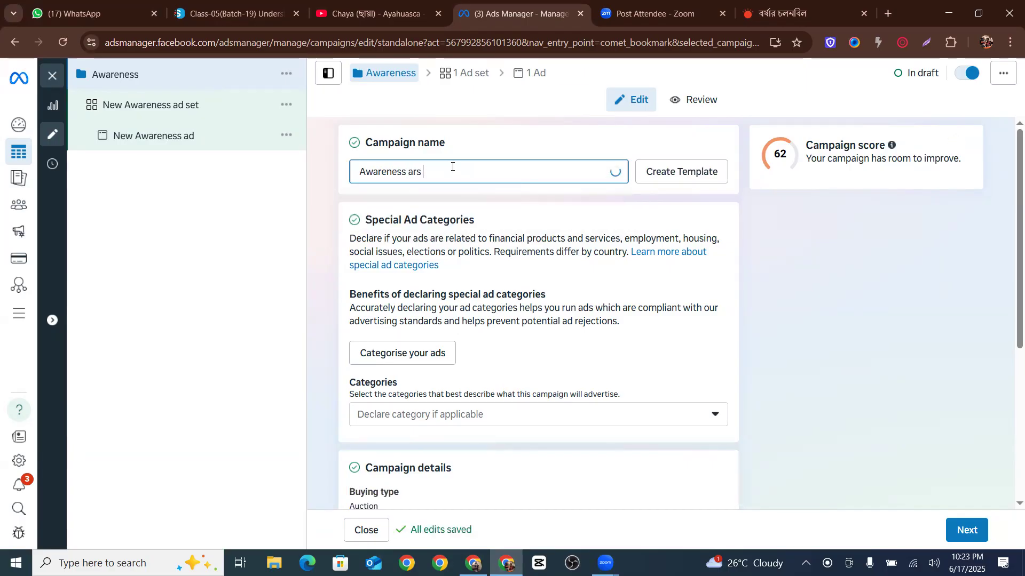
type("crea")
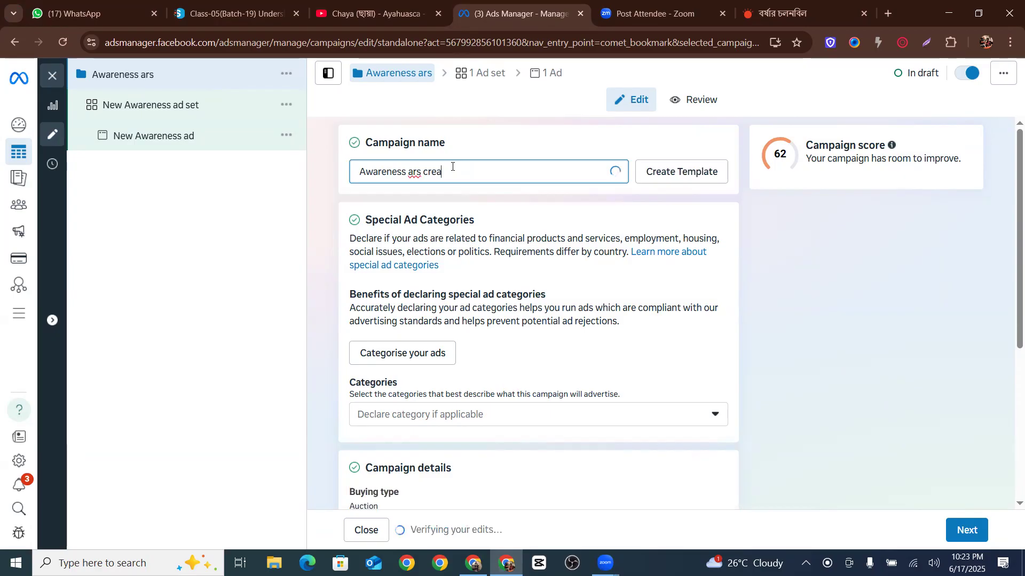
type("tor")
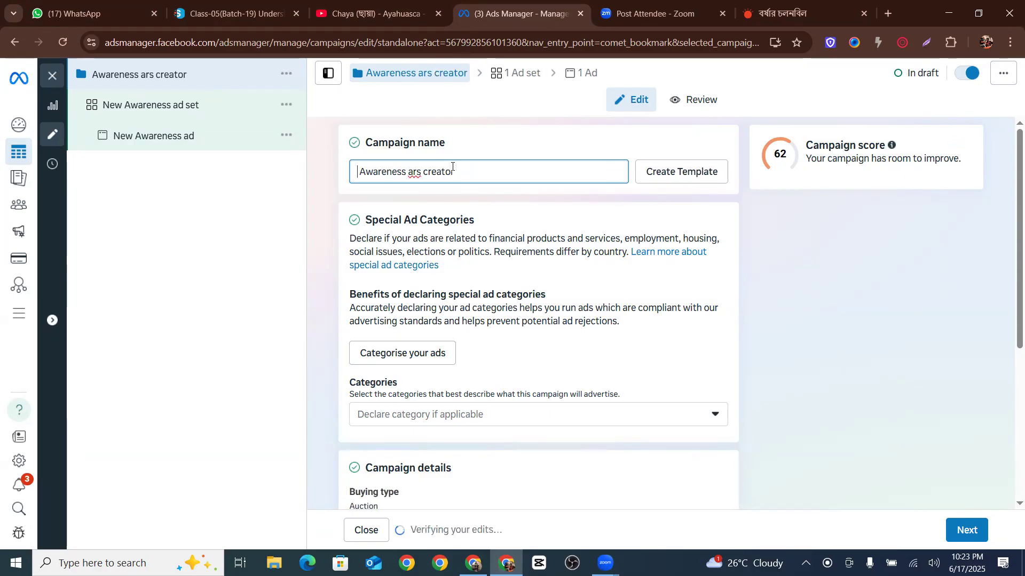
key("Home")
type("17")
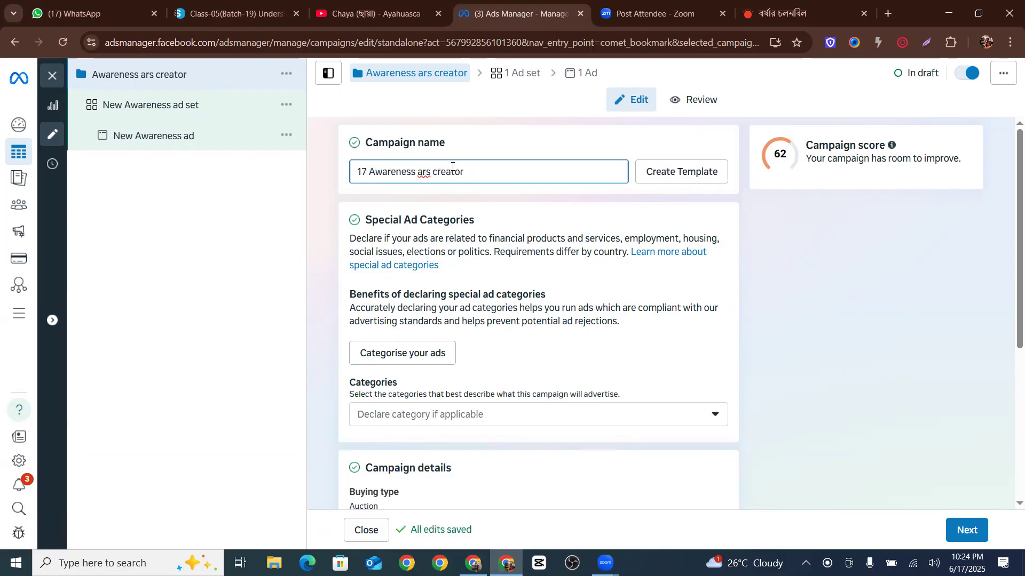
key("BackSpace")
key("BackSpace")
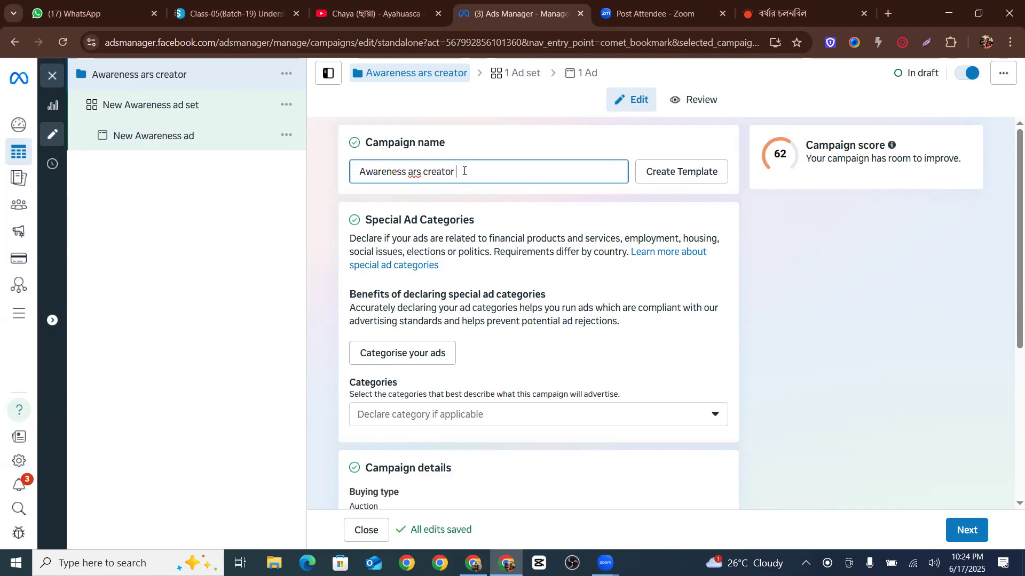
Append the date 17-6-25 to the end of the campaign name
type("17")
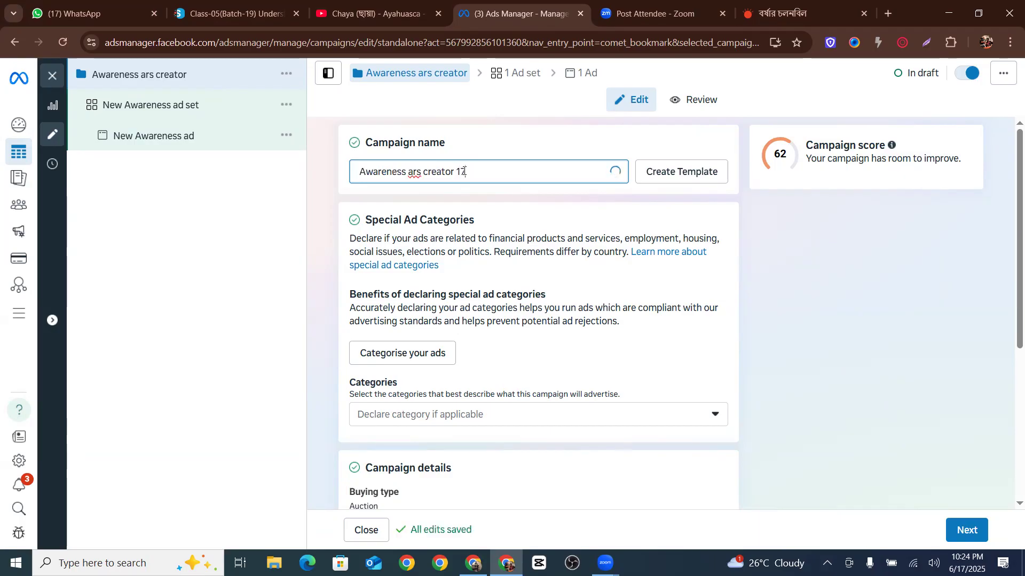
type("-6-")
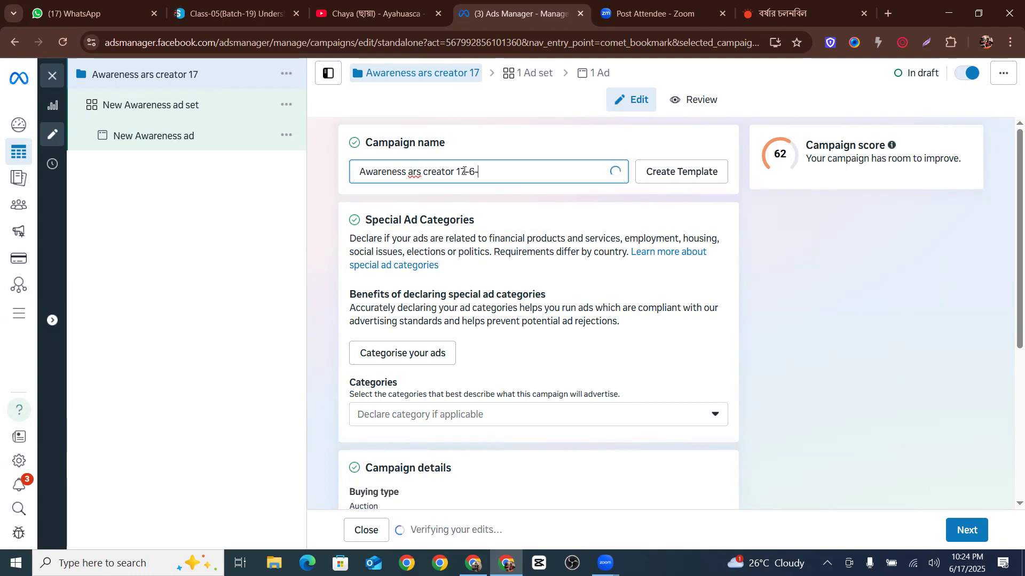
type("25")
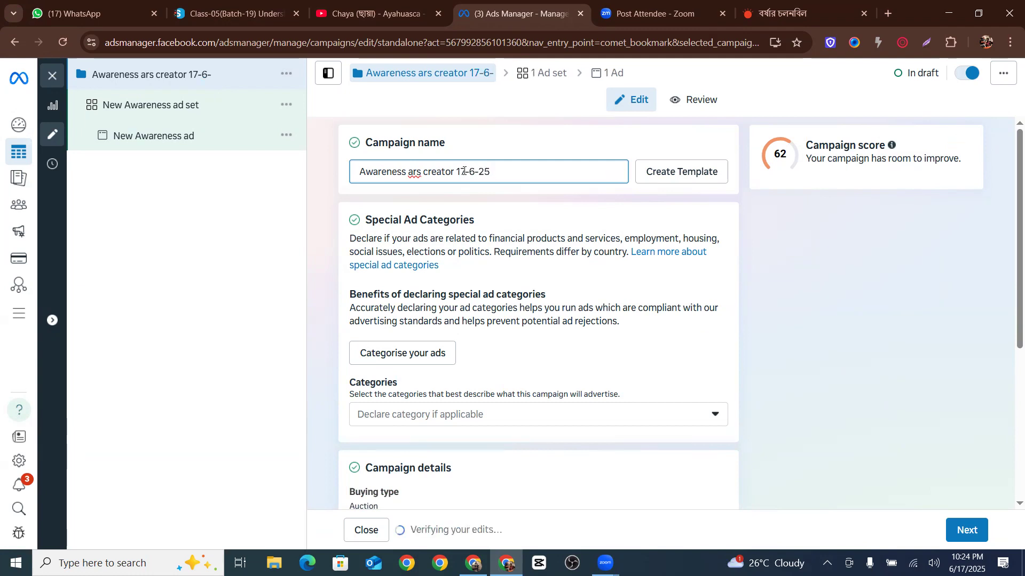
Wrap ars creator in parentheses and capitalise it so the campaign name reads Awareness (Ars creator) 17-6-25
left_click(409, 172)
type("(")
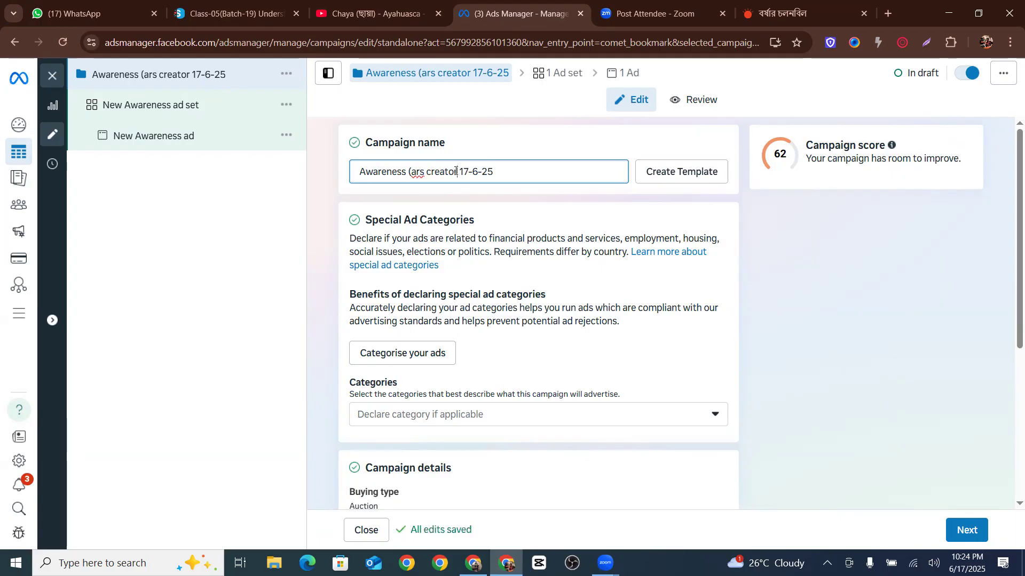
left_click(458, 171)
type(")")
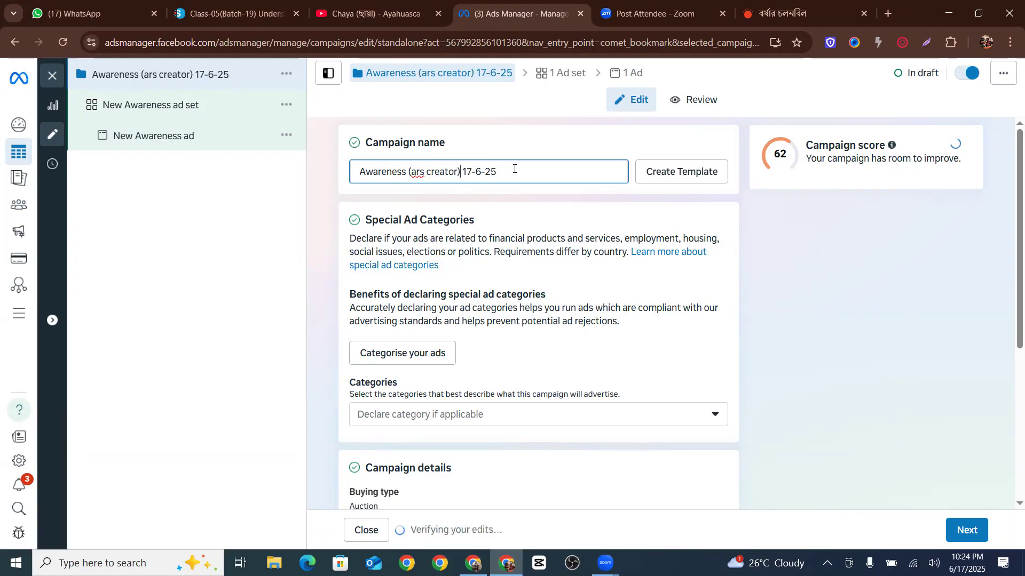
left_click_drag(515, 172, 354, 171)
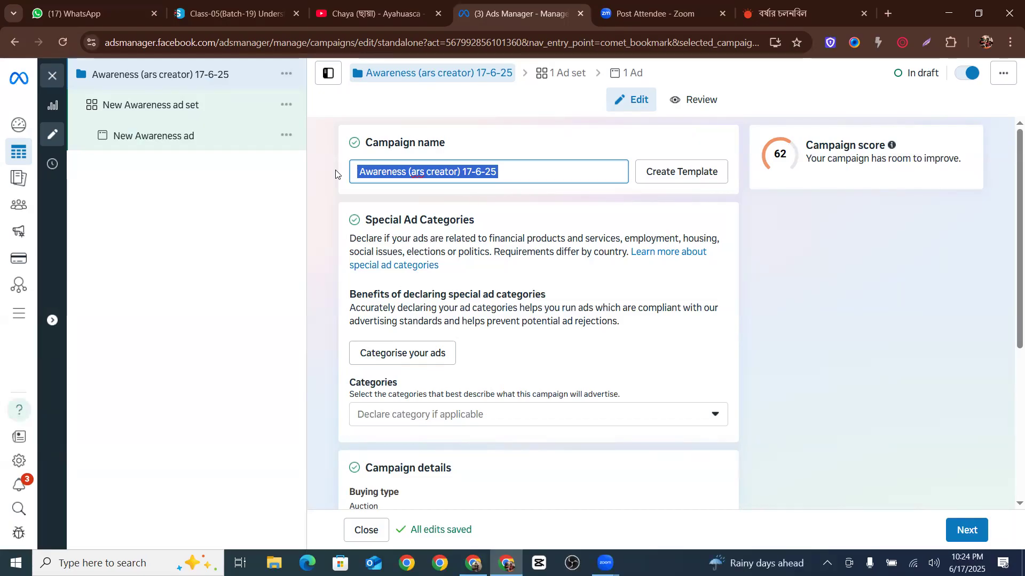
left_click(427, 171)
left_click(416, 170)
key("BackSpace")
type("A")
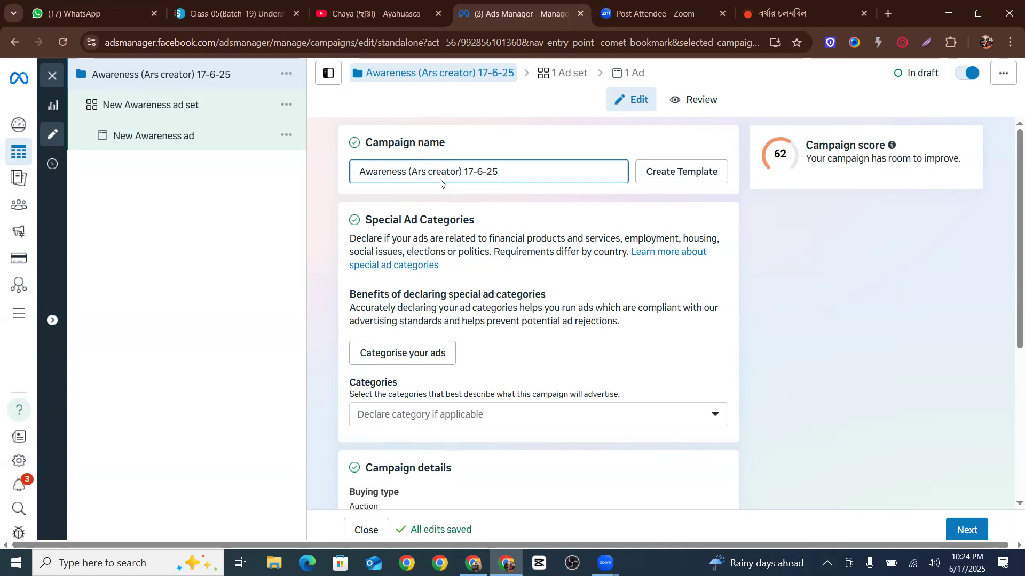
Add the word Campaign to the end of the campaign name
left_click_drag(365, 170, 397, 171)
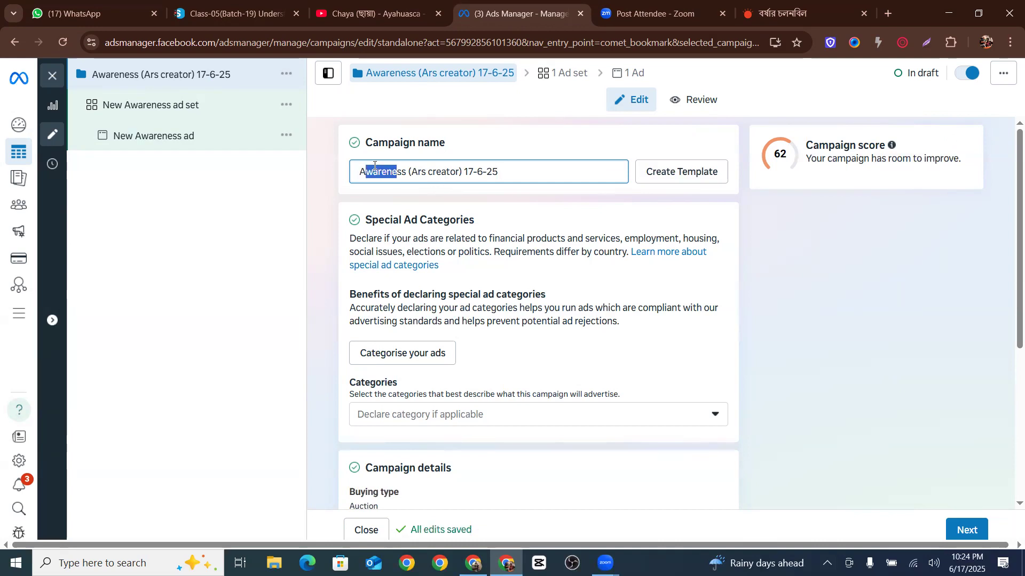
left_click(499, 172)
type("Cam")
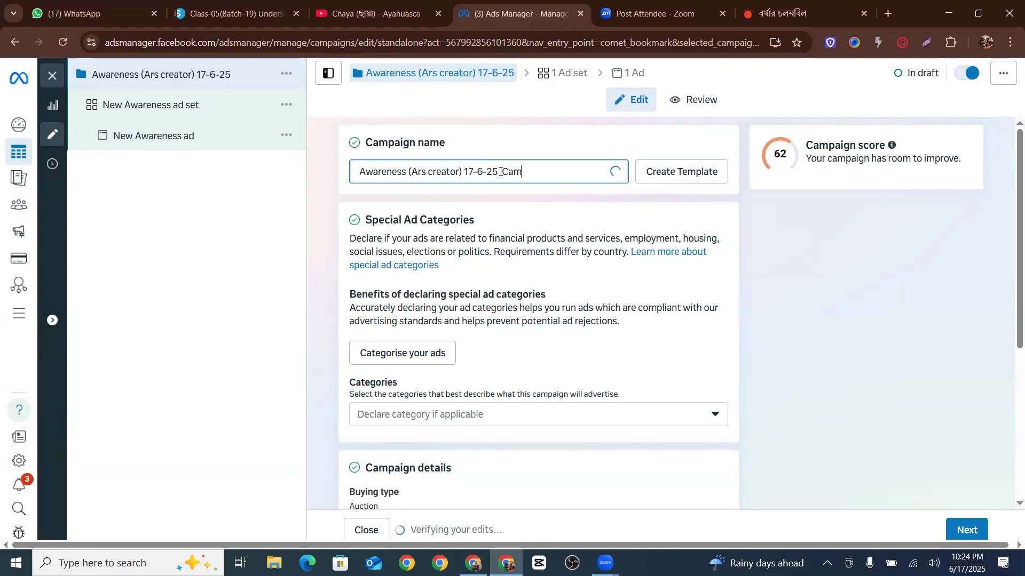
type("paign")
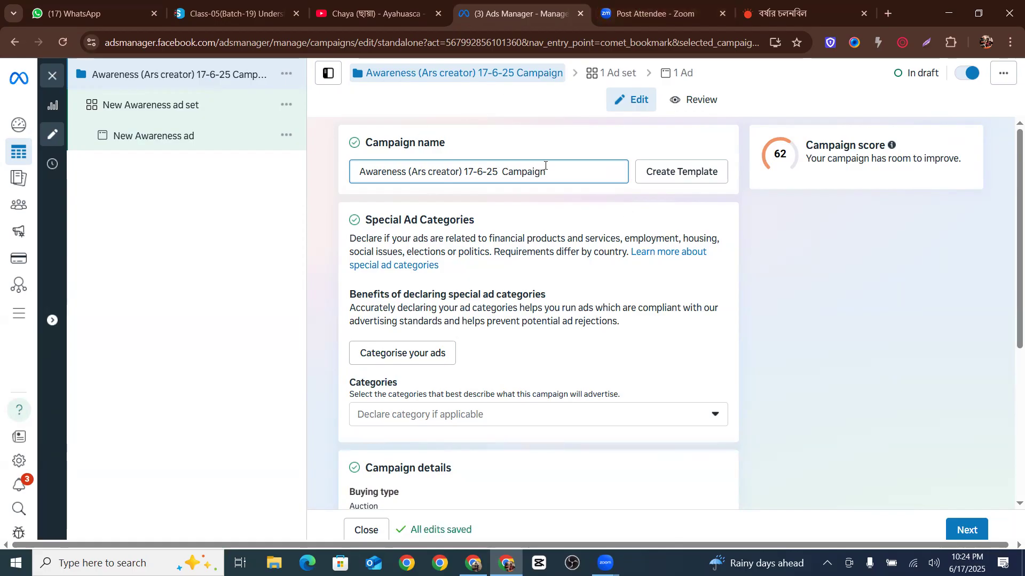
Highlight the parts of the campaign name in turn to explain its naming structure
left_click_drag(549, 171, 344, 173)
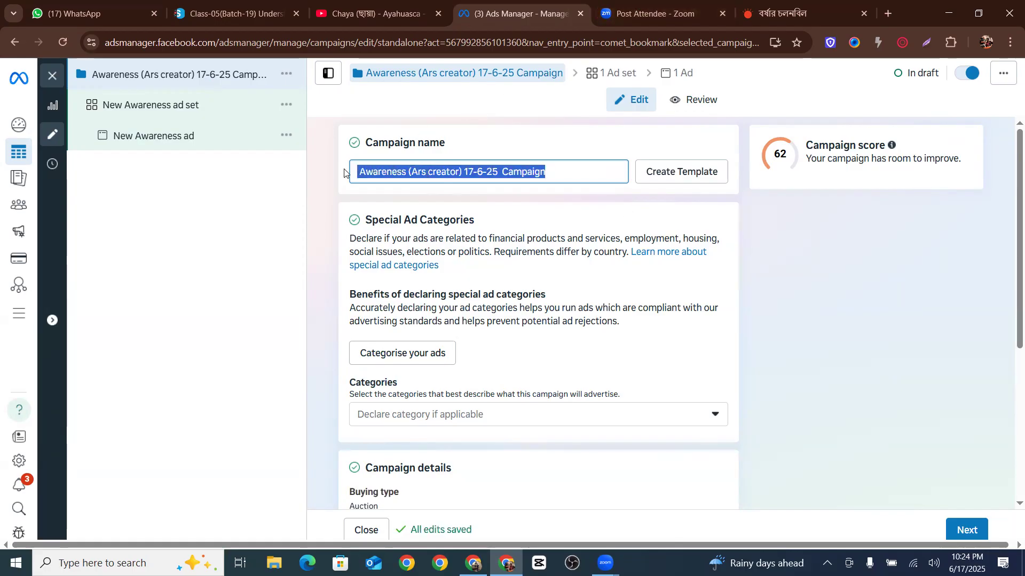
left_click(575, 188)
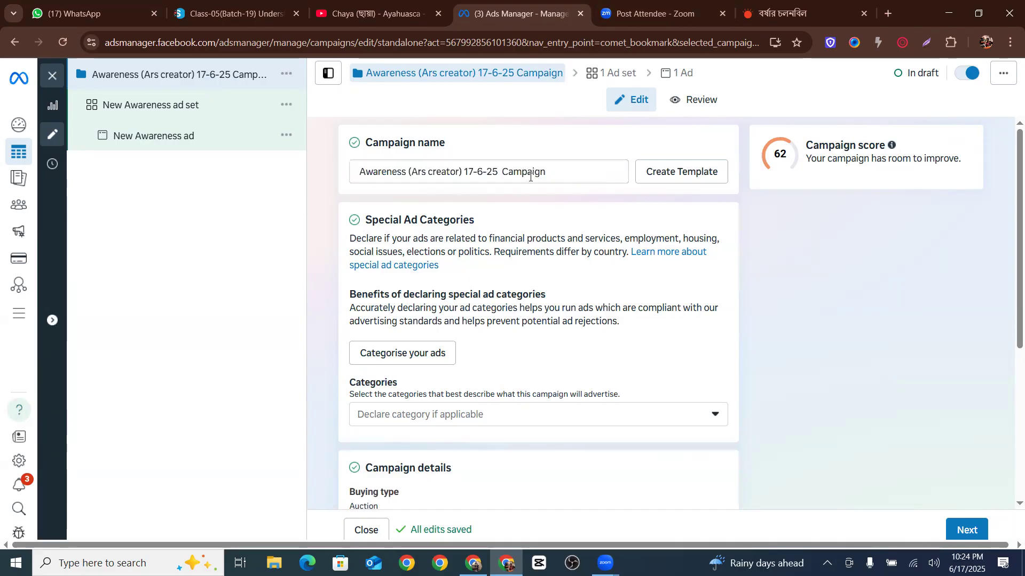
left_click_drag(464, 173, 499, 174)
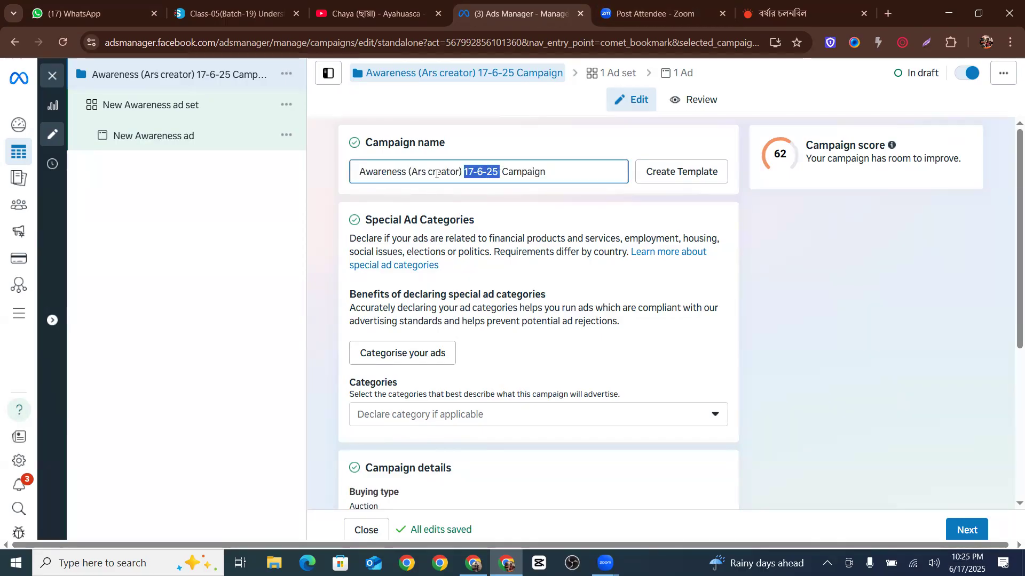
left_click_drag(409, 172, 470, 171)
left_click(411, 173)
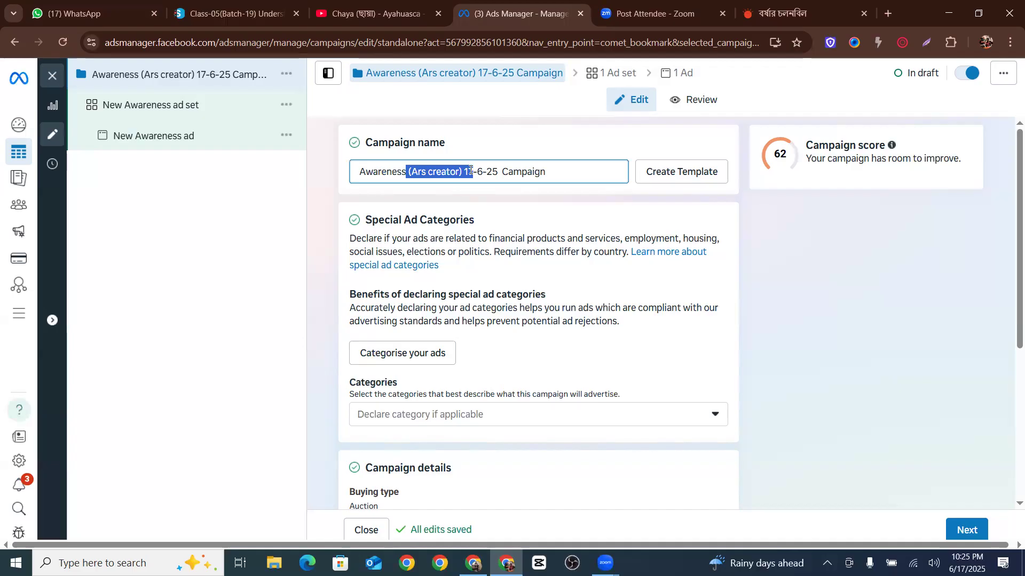
left_click(567, 166)
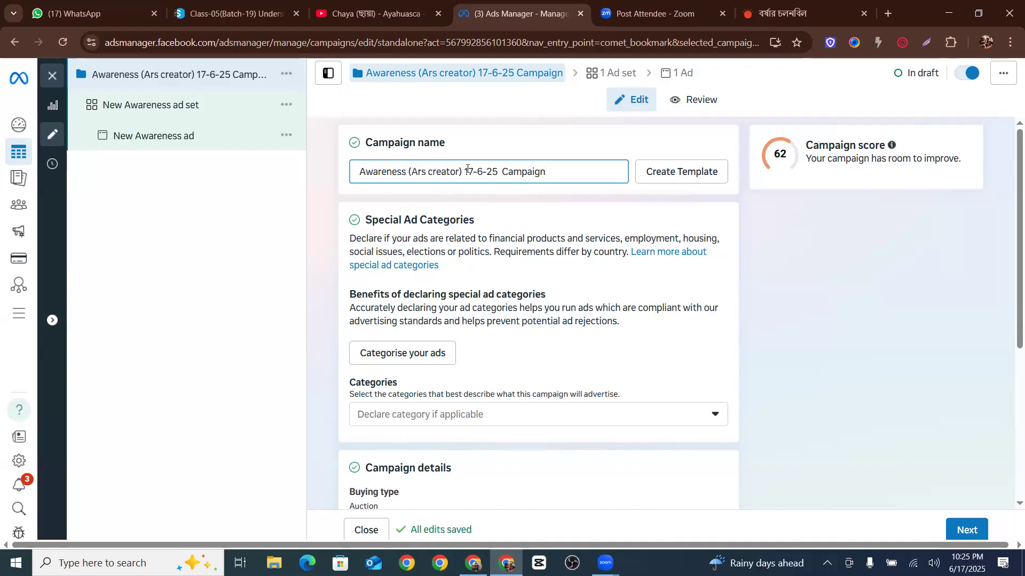
left_click_drag(464, 170, 498, 166)
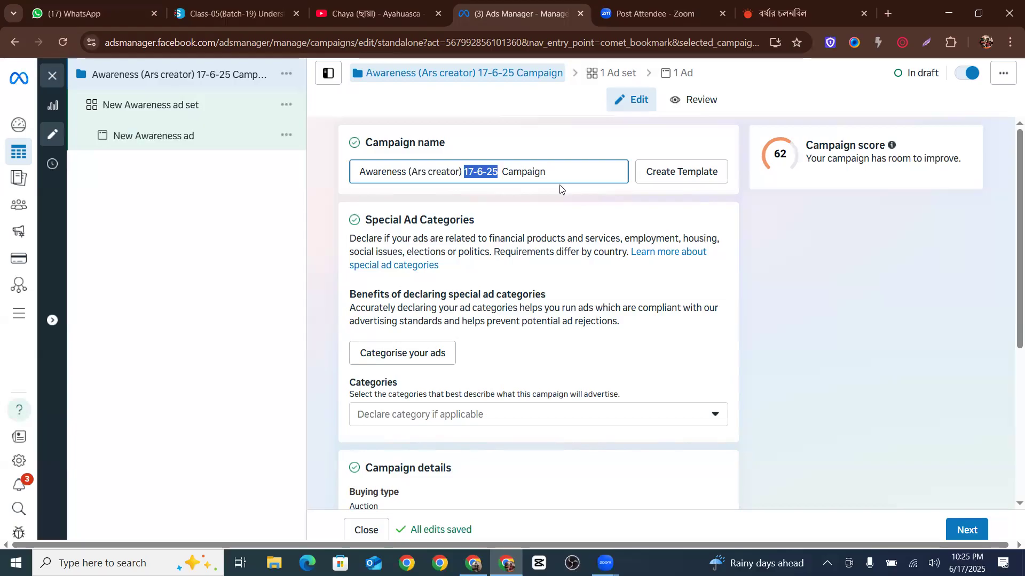
left_click(567, 174)
left_click_drag(546, 169, 357, 169)
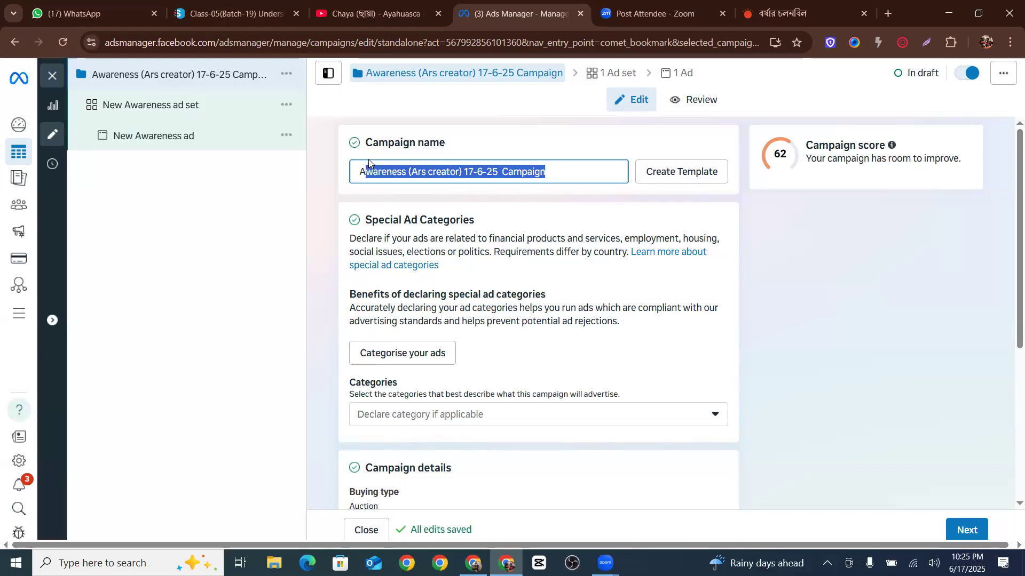
left_click(495, 173)
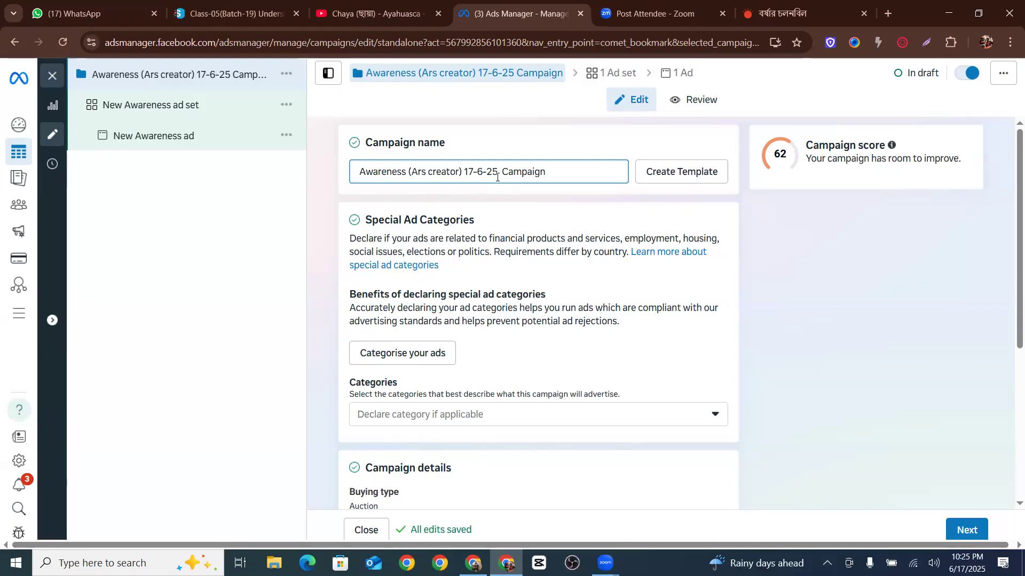
left_click_drag(497, 176, 304, 186)
key("ctrl+c")
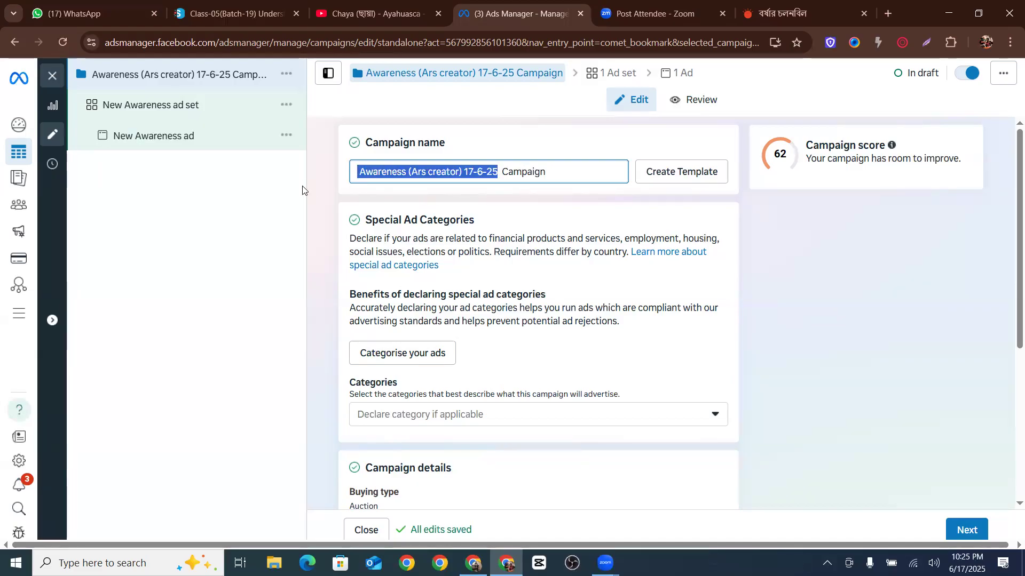
left_click(583, 171)
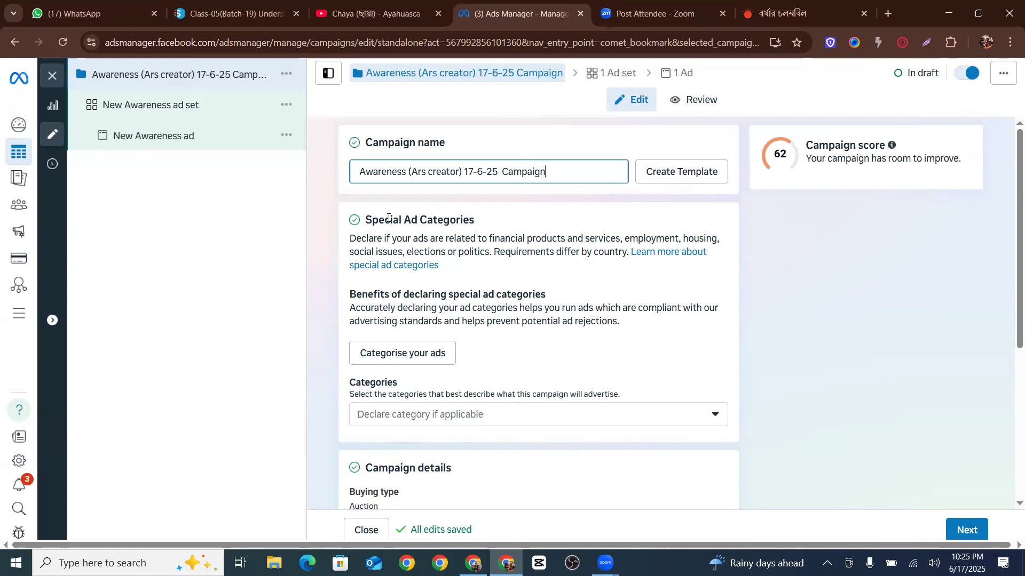
Examine the special ad category options and the campaign details section without changing anything
left_click(703, 412)
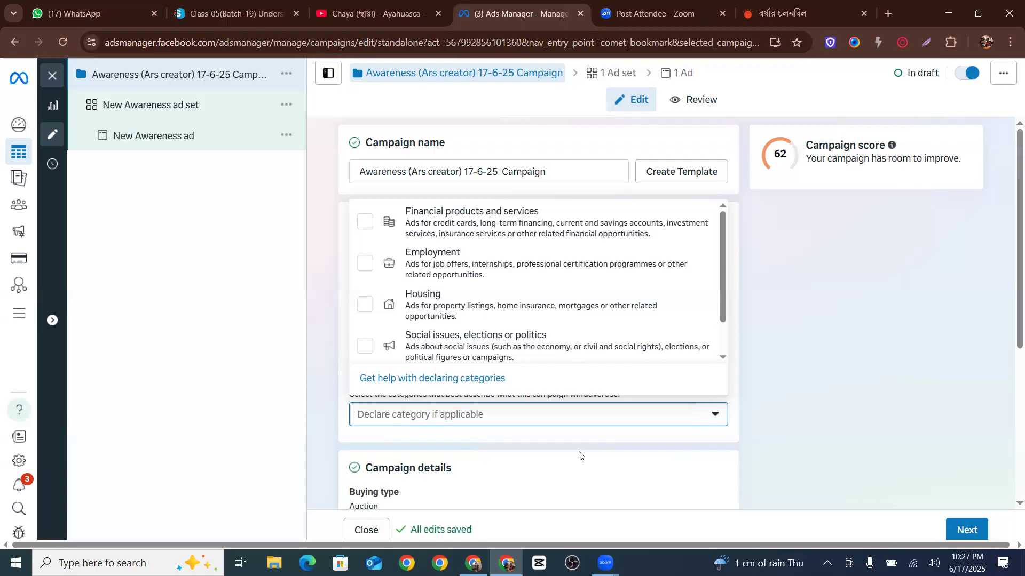
left_click(748, 231)
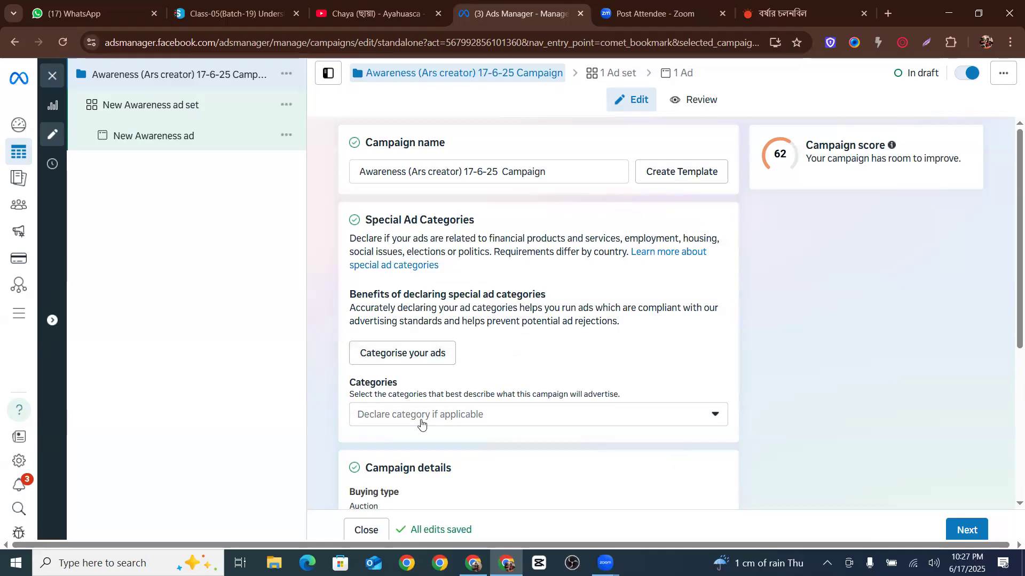
scroll(422, 347, "down", 3)
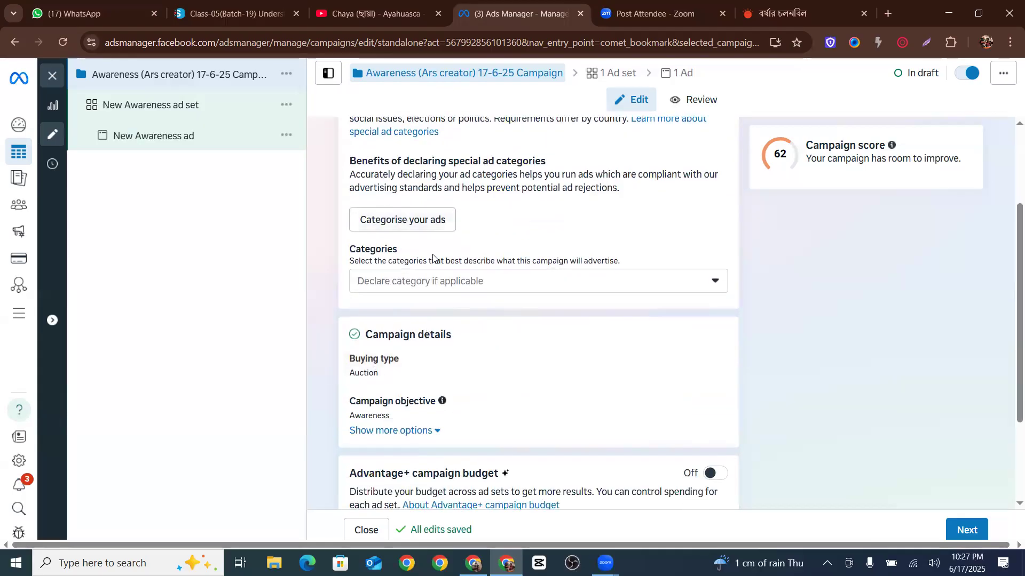
scroll(427, 251, "down", 2)
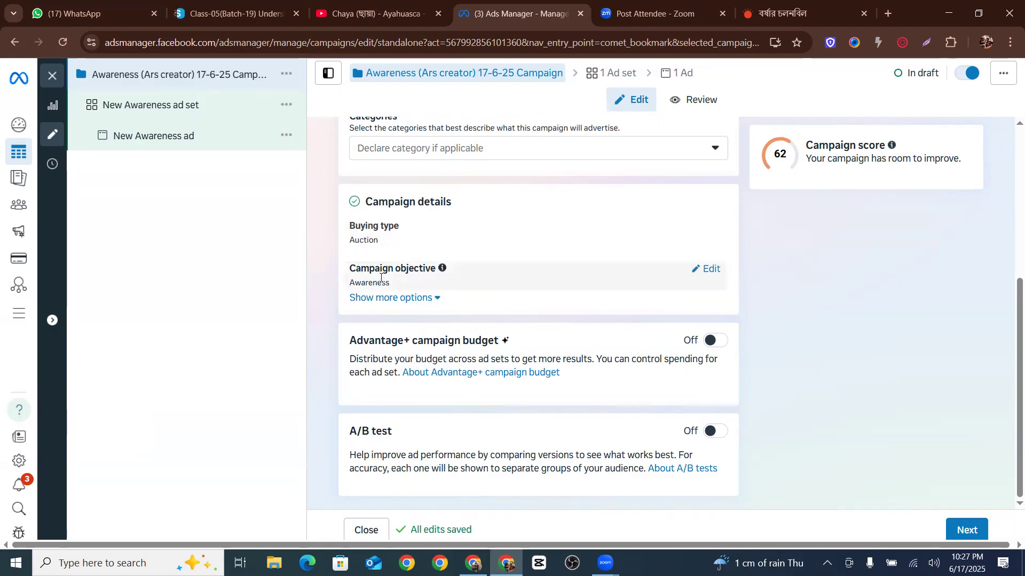
left_click_drag(391, 284, 326, 284)
left_click(328, 276)
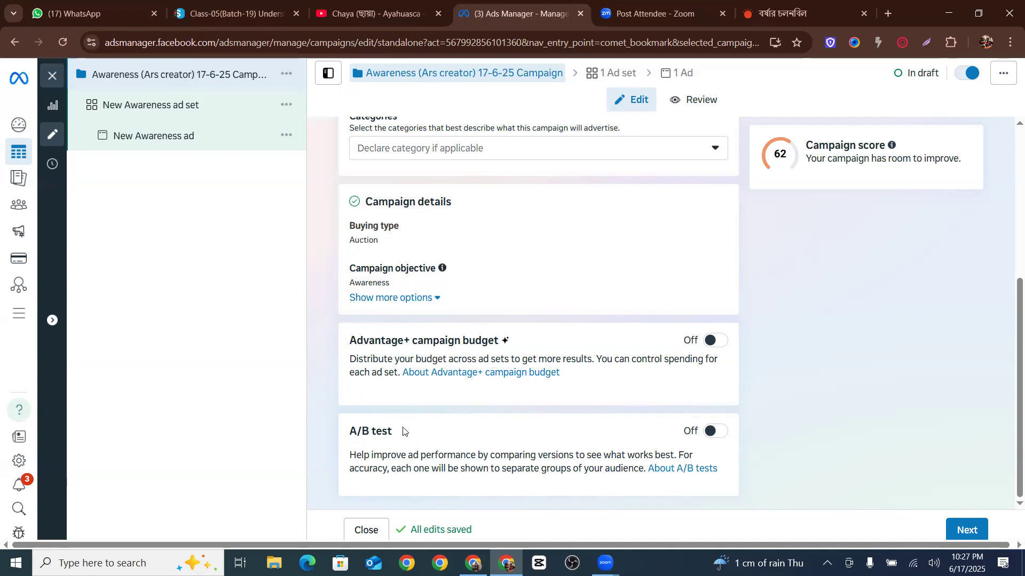
scroll(618, 309, "up", 5)
scroll(622, 293, "down", 5)
scroll(474, 228, "up", 1)
scroll(474, 229, "up", 5)
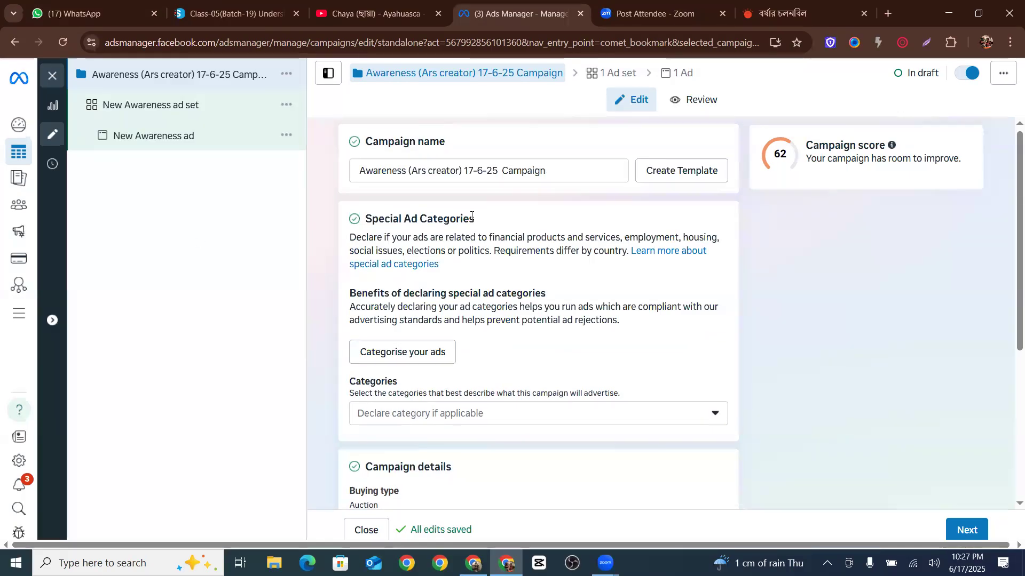
scroll(432, 156, "down", 3)
scroll(503, 284, "down", 3)
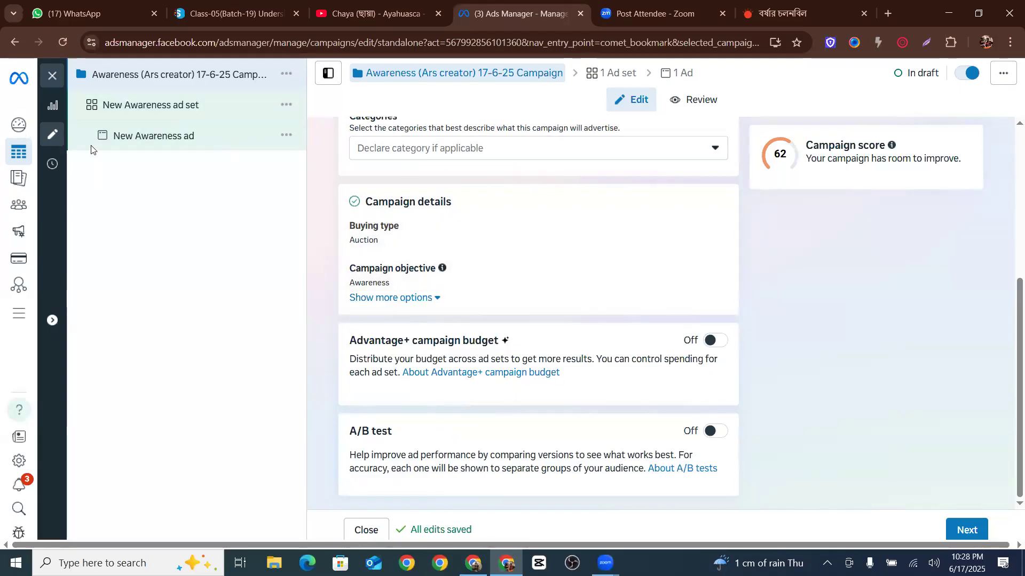
Open the ad set and rename it Awareness (Ars creator) 17-6-25 Ad set
left_click(117, 103)
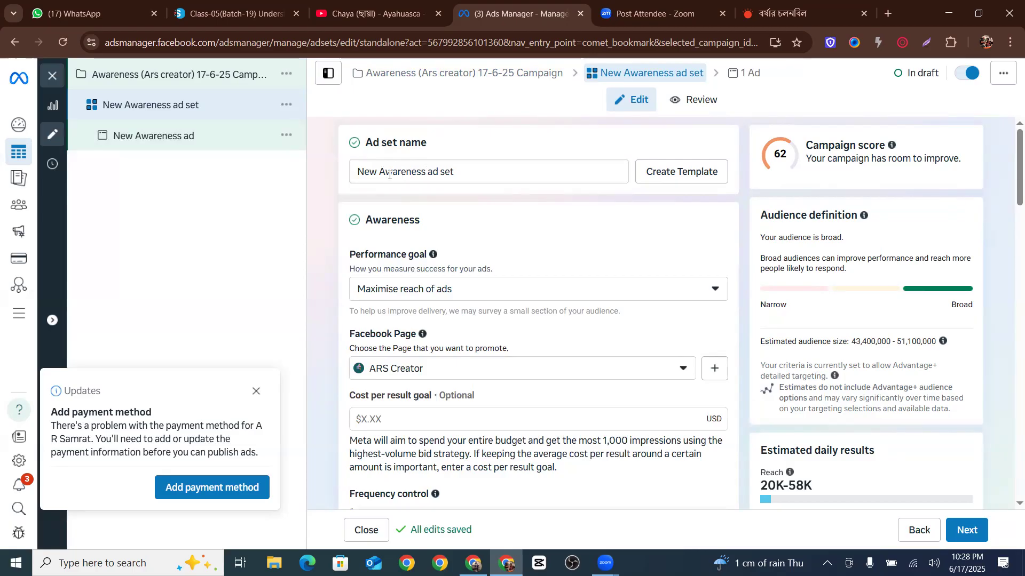
left_click_drag(427, 171, 286, 169)
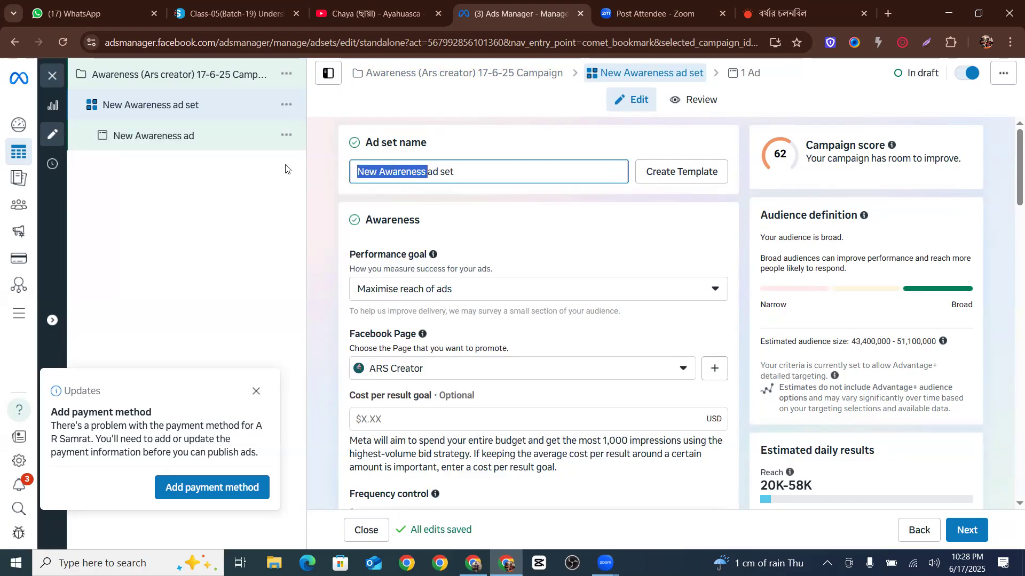
key("ctrl+v")
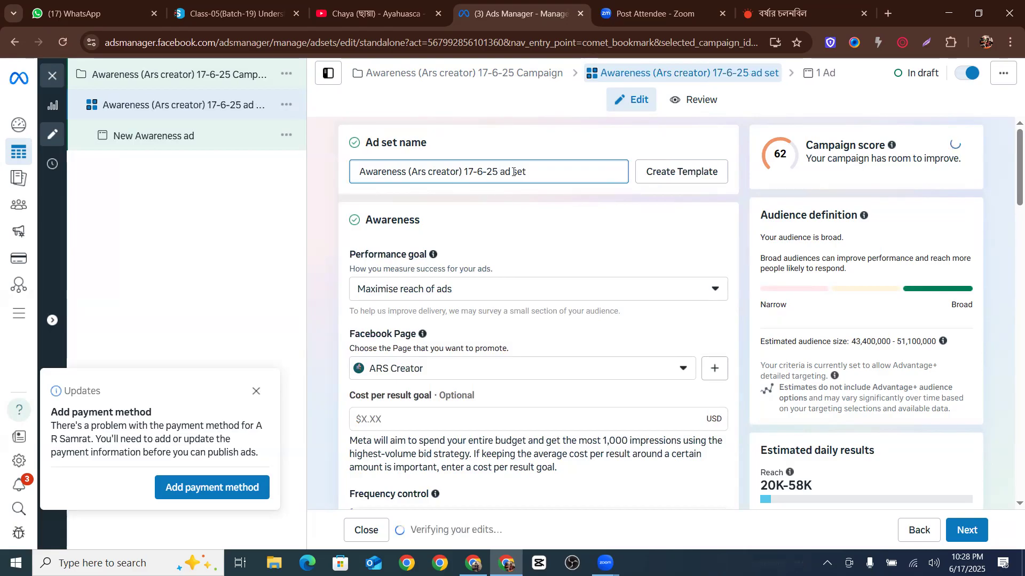
left_click(503, 172)
key("BackSpace")
type("A")
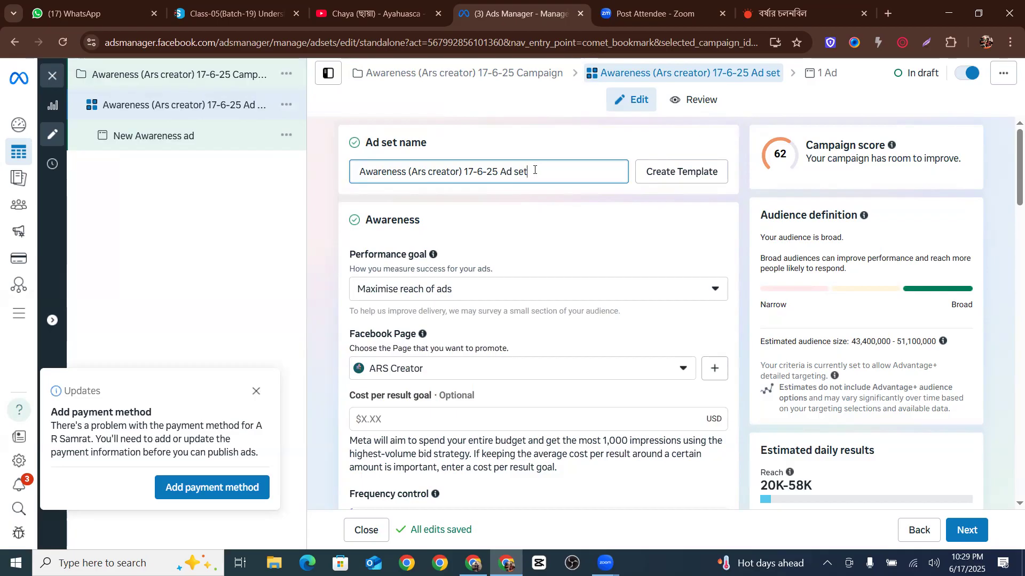
Highlight the ad set name and its date portion to explain the naming
left_click_drag(533, 169, 329, 171)
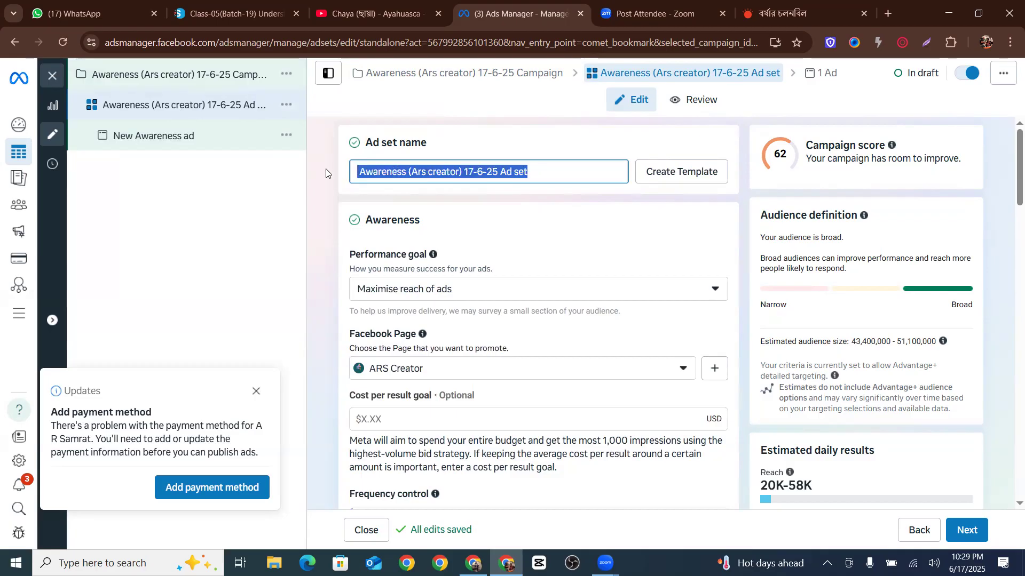
left_click(407, 172)
left_click_drag(463, 172, 497, 172)
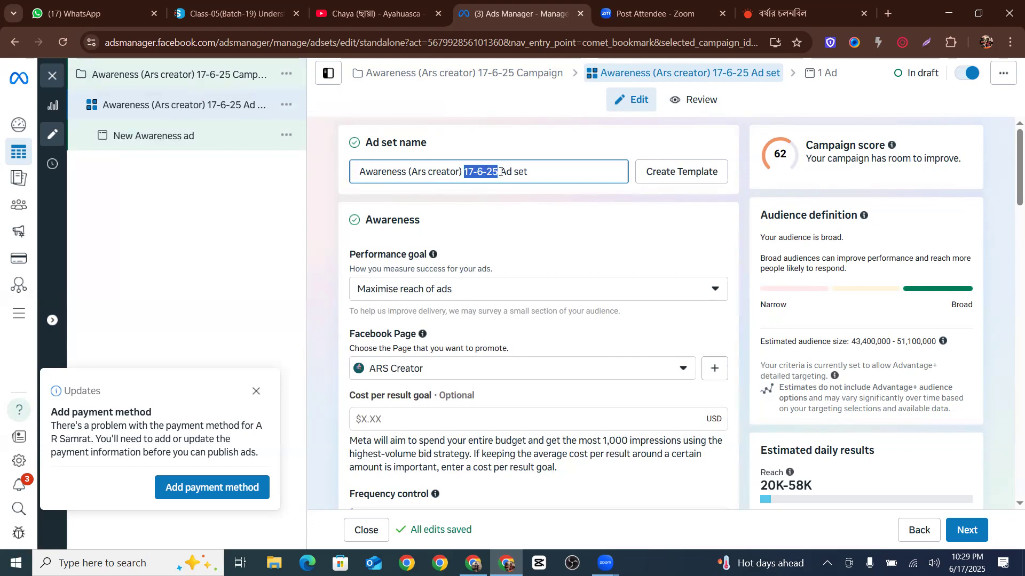
left_click(499, 173)
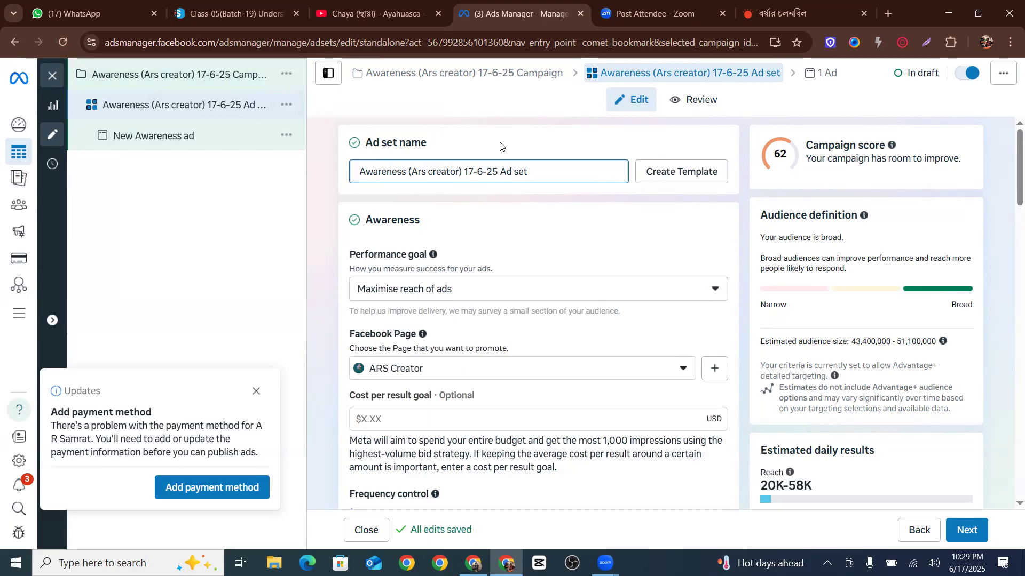
left_click(545, 171)
type("1")
key("BackSpace")
type("2")
key("BackSpace")
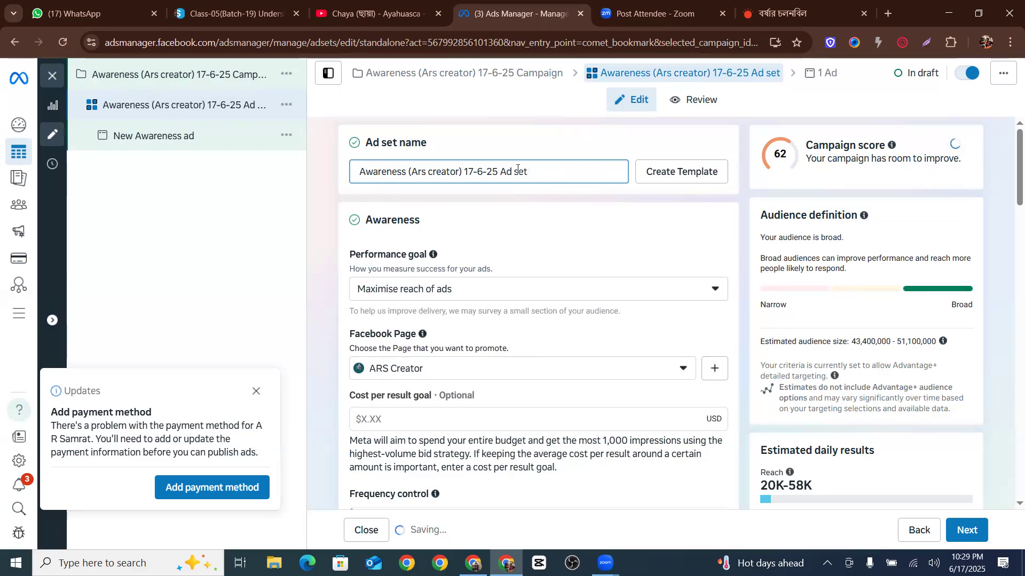
key("ctrl+a")
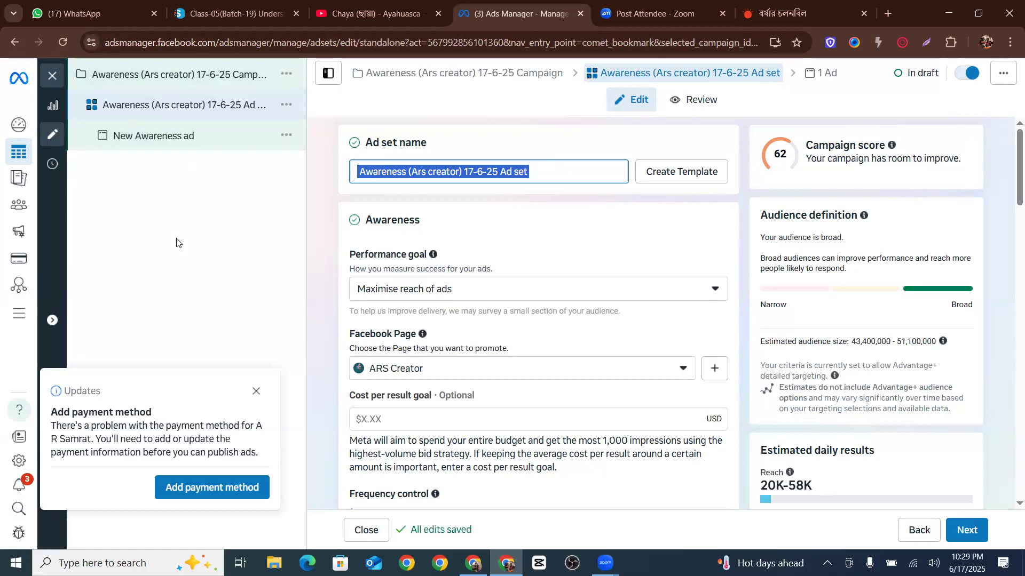
left_click(254, 388)
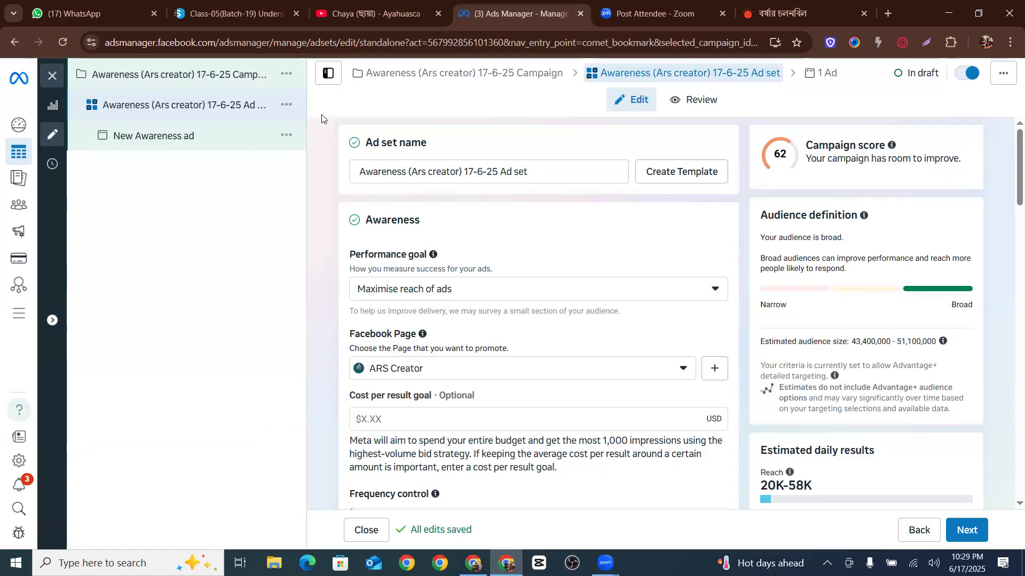
Switch the performance goal to Maximise number of impressions, then back to Maximise reach of ads
scroll(450, 297, "down", 1)
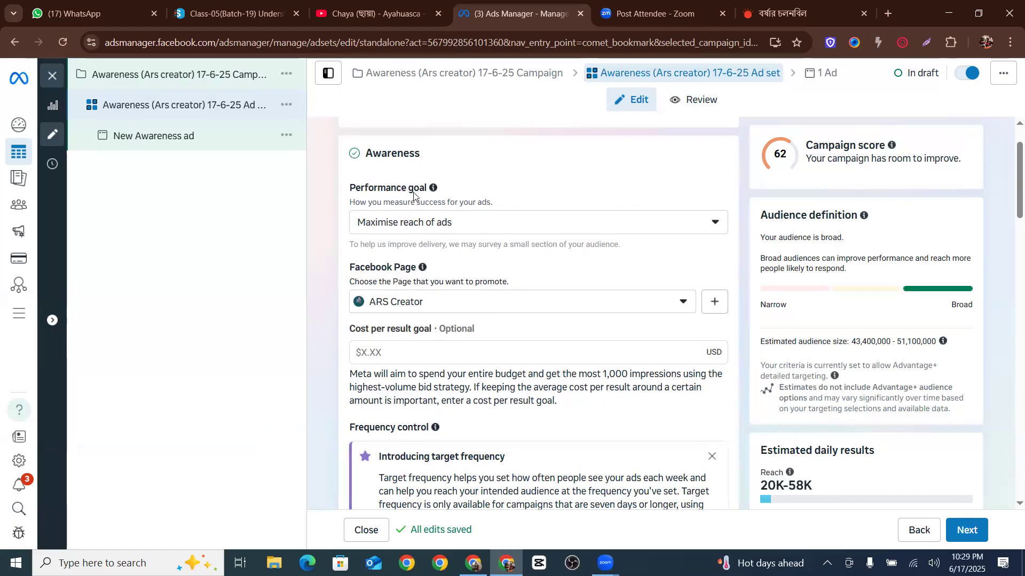
scroll(411, 187, "up", 1)
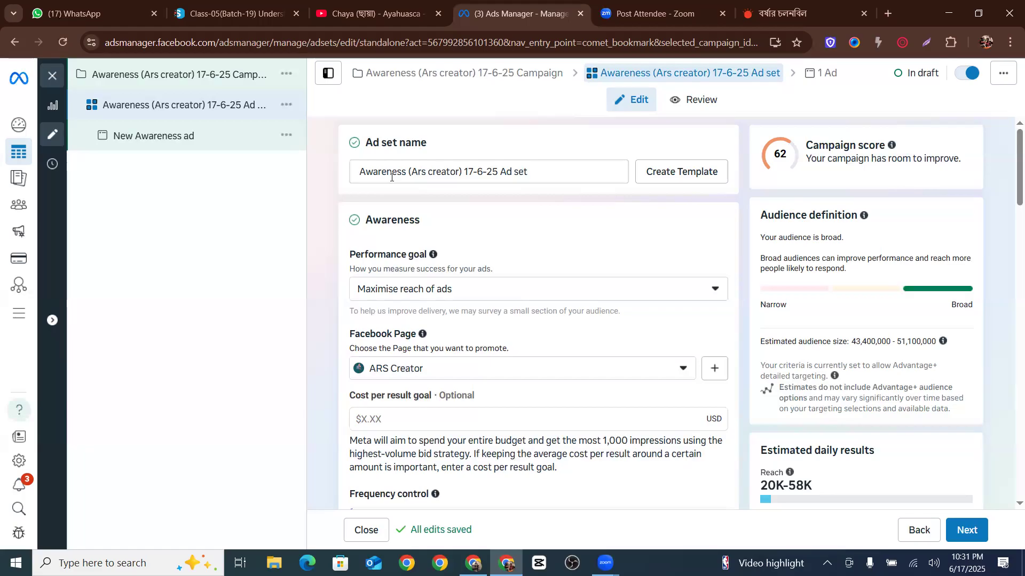
left_click_drag(348, 255, 433, 241)
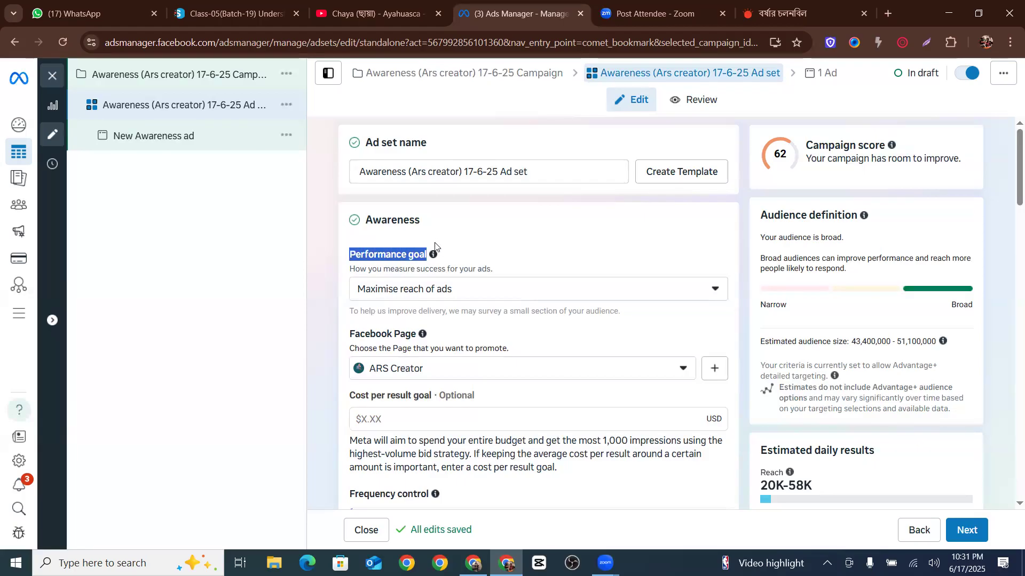
left_click(461, 293)
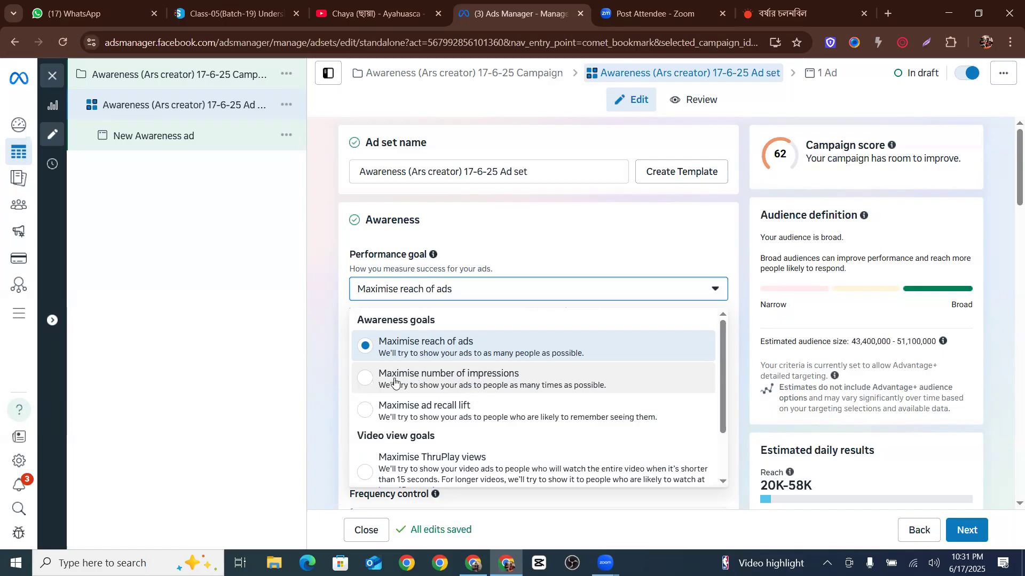
left_click(462, 380)
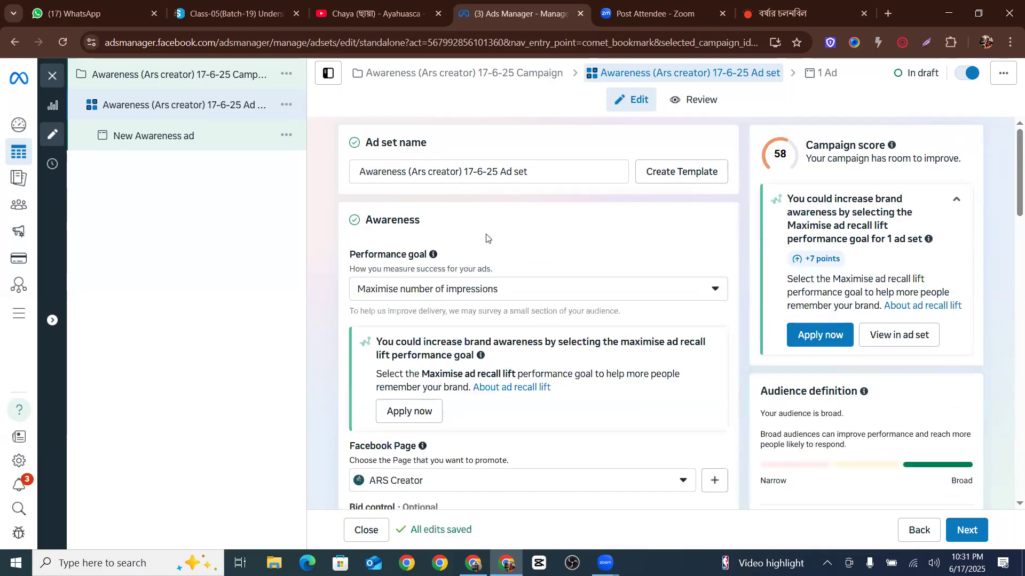
left_click(517, 289)
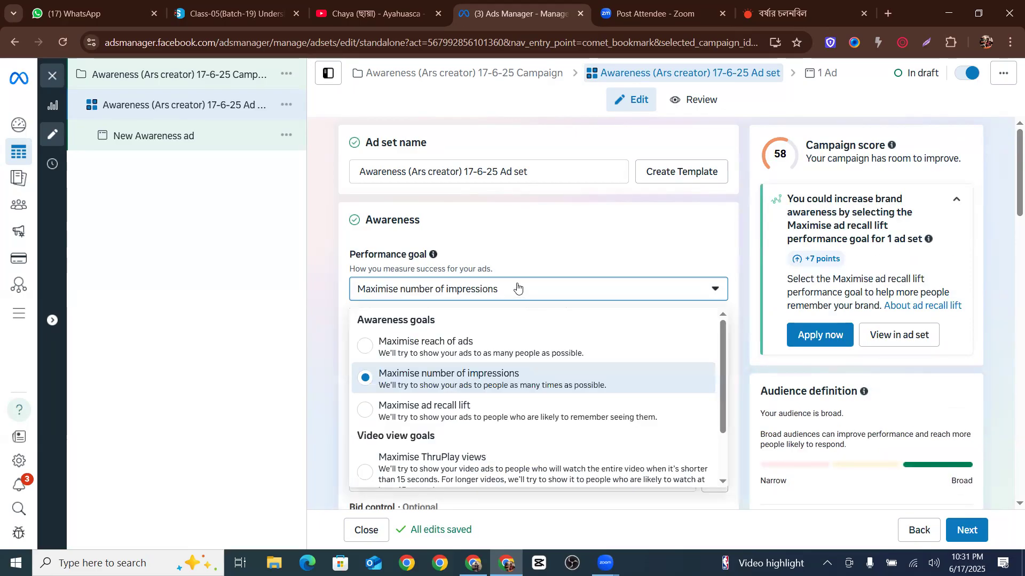
left_click(446, 341)
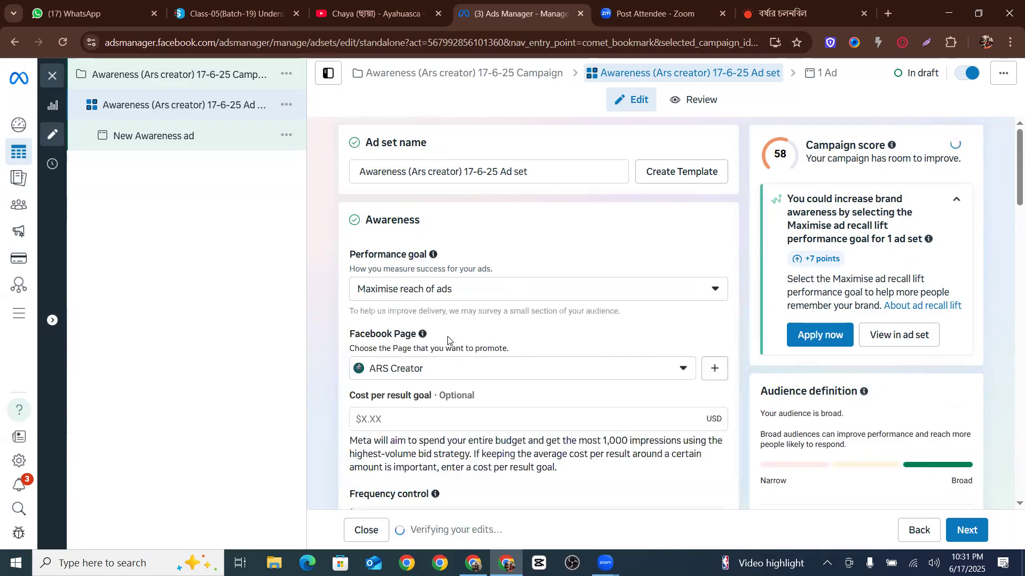
Review the performance goal options in the list, keeping Maximise reach of ads selected
left_click(481, 293)
scroll(442, 357, "down", 1)
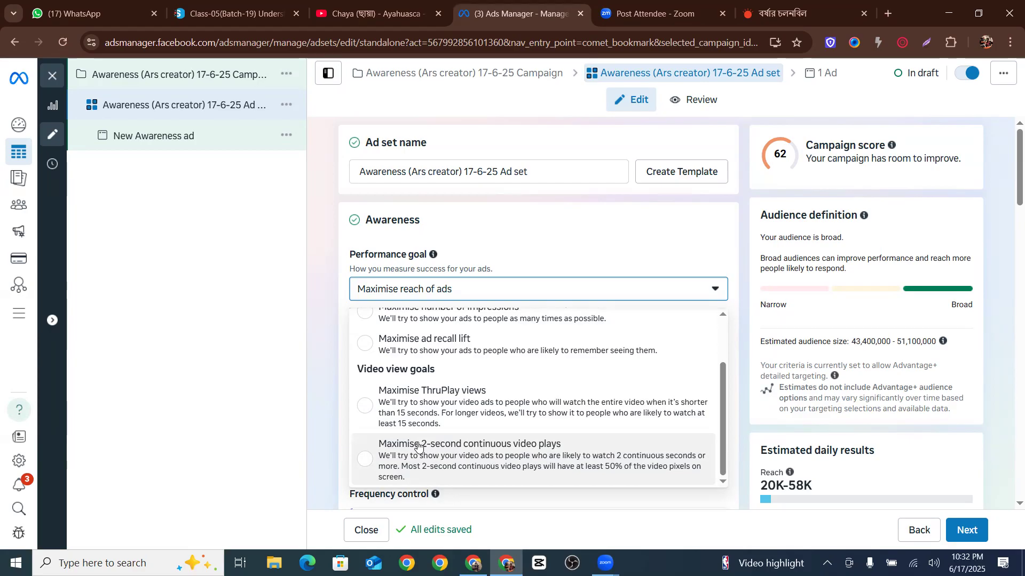
scroll(667, 375, "up", 2)
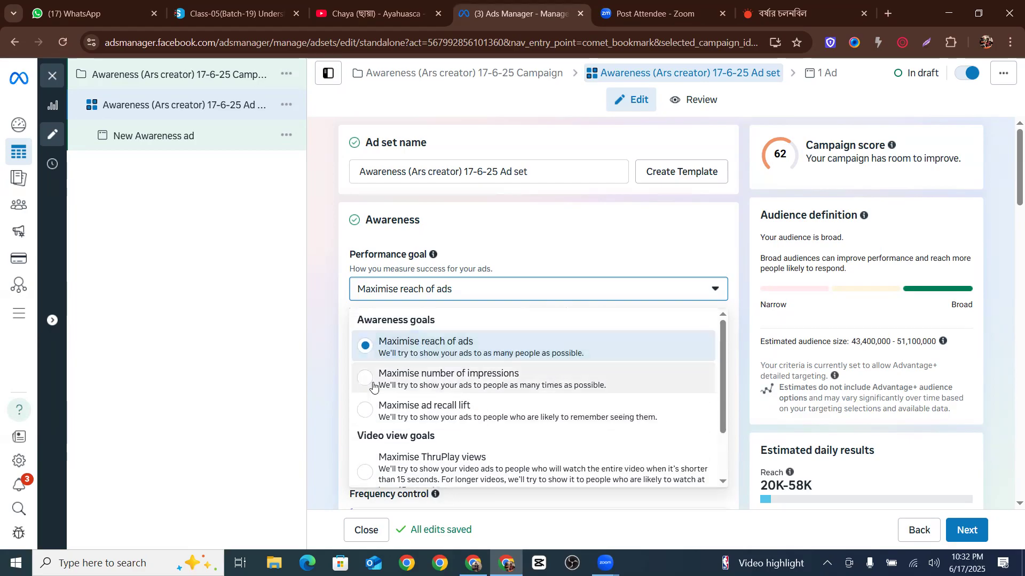
left_click(443, 352)
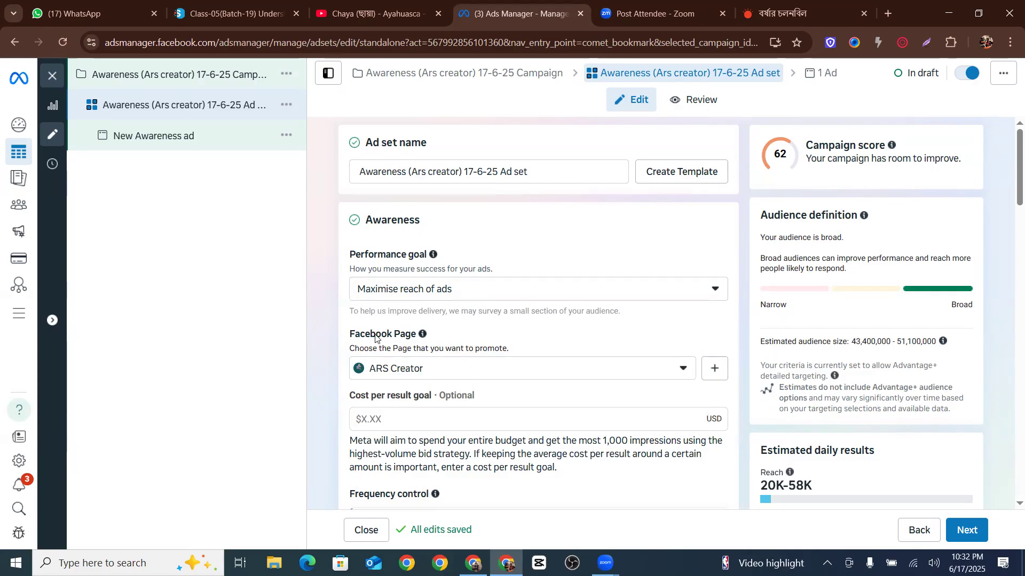
Select ARS Creator as the Facebook Page to promote
scroll(376, 337, "down", 1)
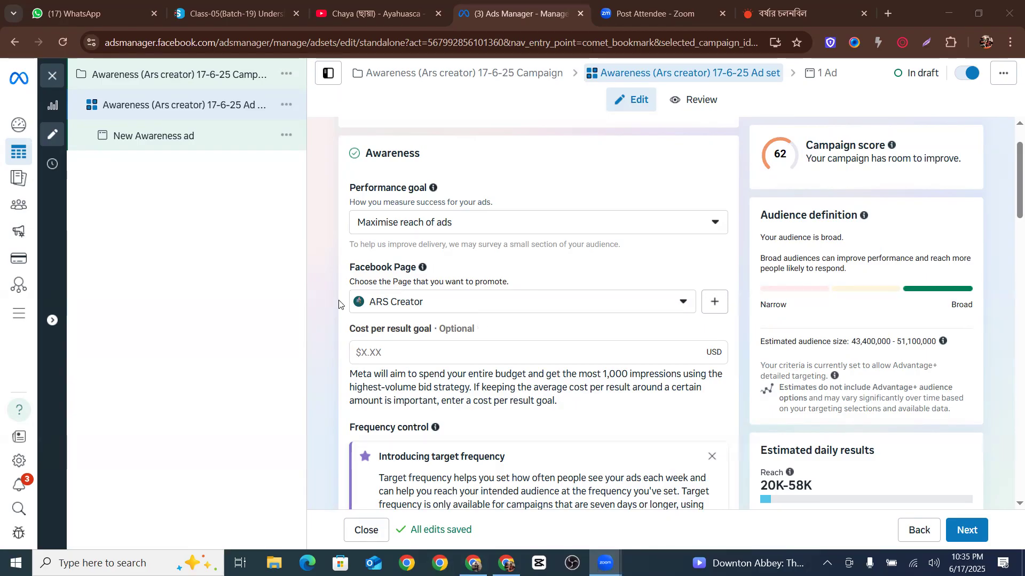
left_click(436, 297)
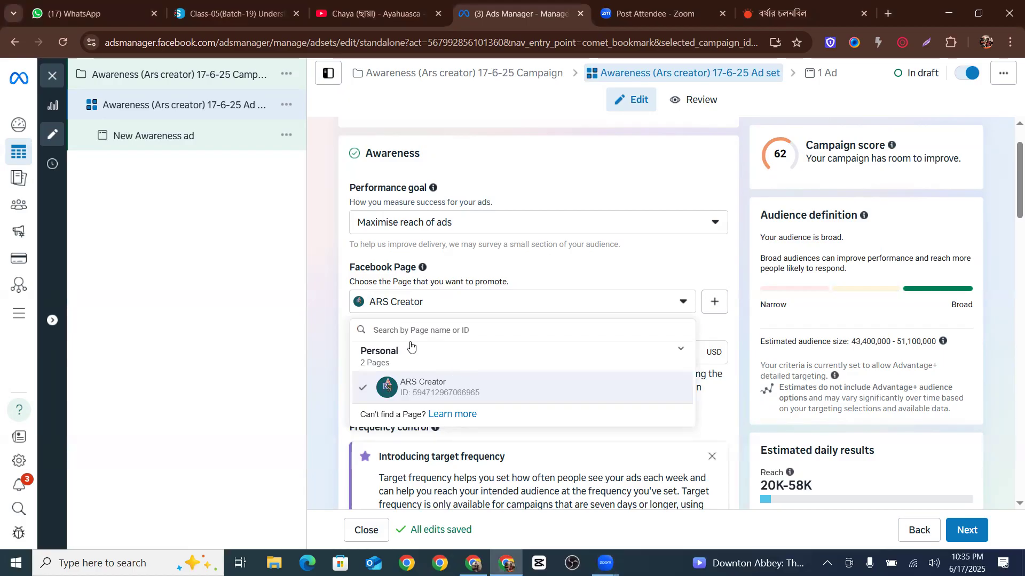
scroll(424, 380, "down", 4)
scroll(366, 255, "up", 1)
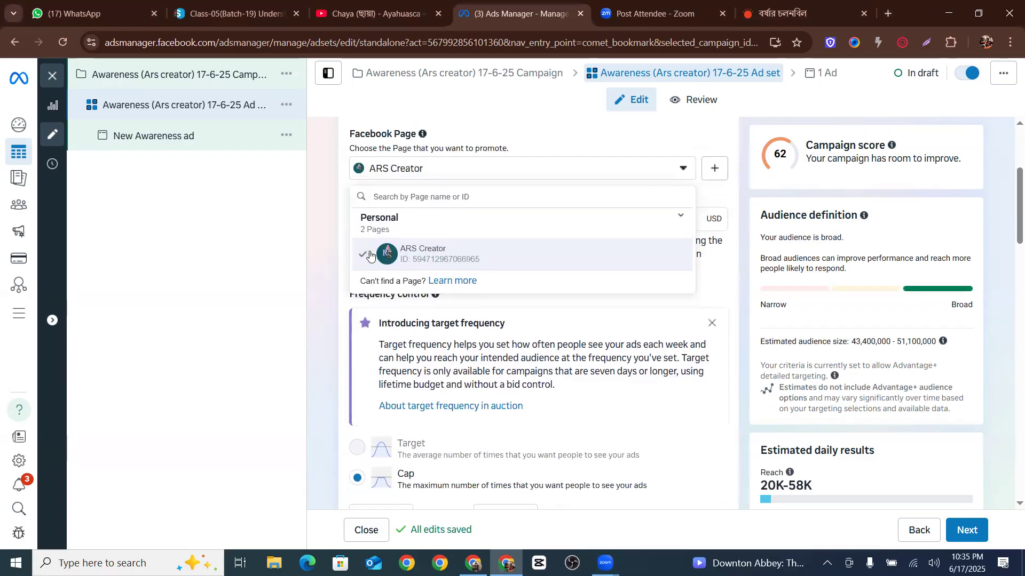
left_click(435, 253)
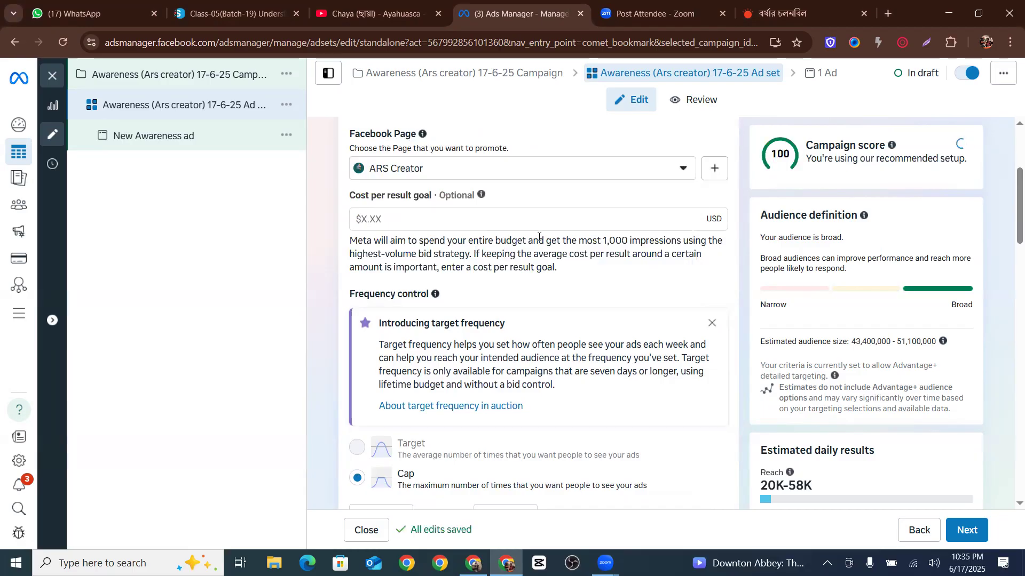
Dismiss the target frequency introduction notice in the Frequency control section
scroll(531, 240, "down", 1)
scroll(537, 241, "down", 2)
scroll(538, 240, "down", 2)
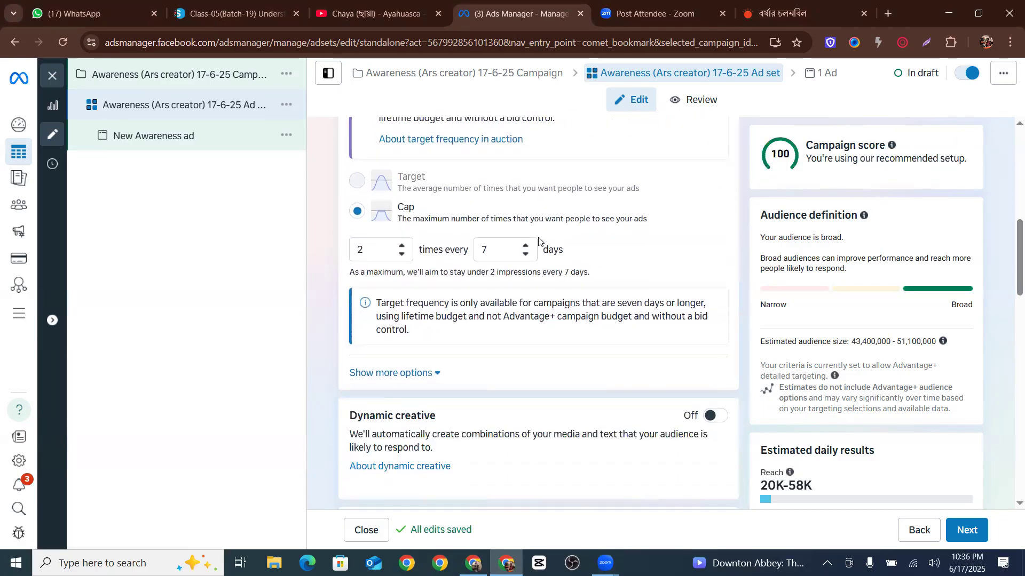
scroll(435, 250, "up", 2)
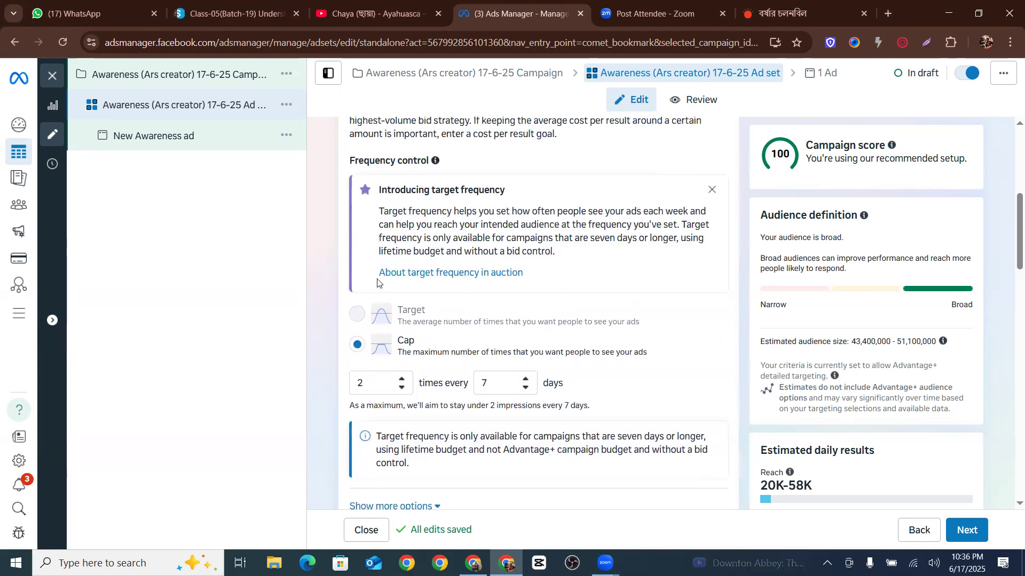
left_click(712, 189)
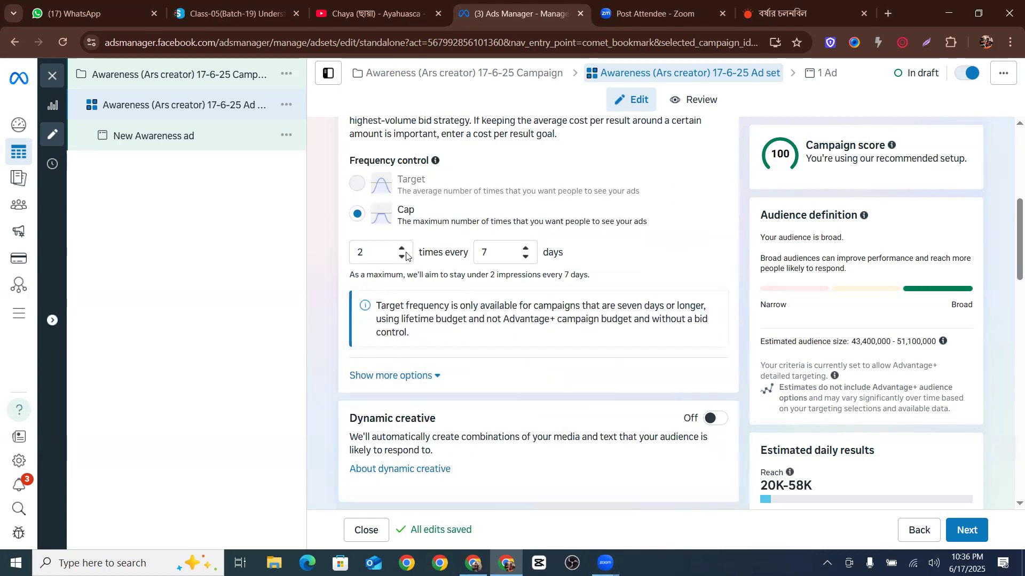
Keep Daily budget as the budget type and set the daily budget to $15.00
scroll(419, 373, "down", 2)
scroll(423, 357, "up", 1)
scroll(400, 336, "down", 1)
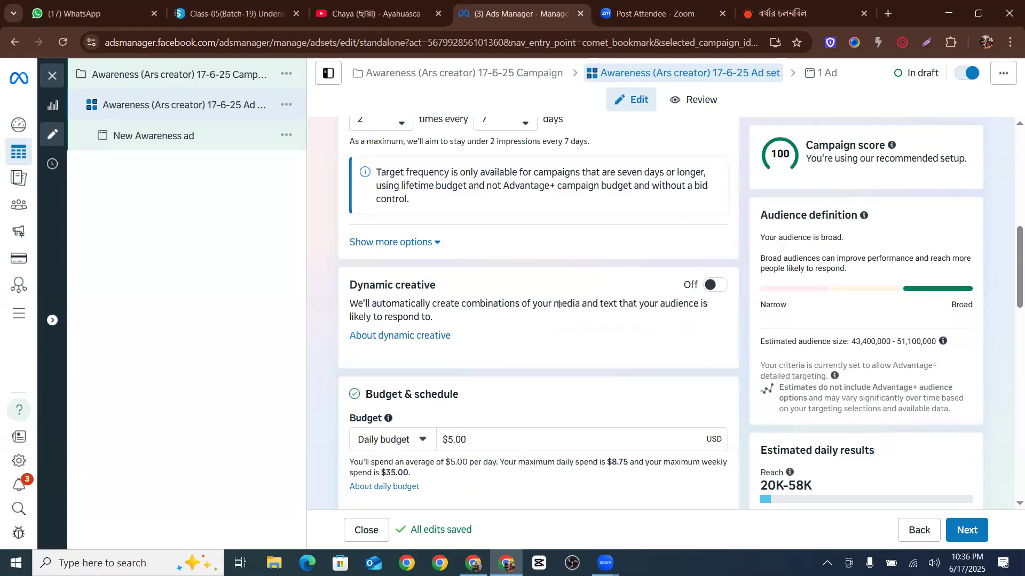
scroll(397, 306, "down", 2)
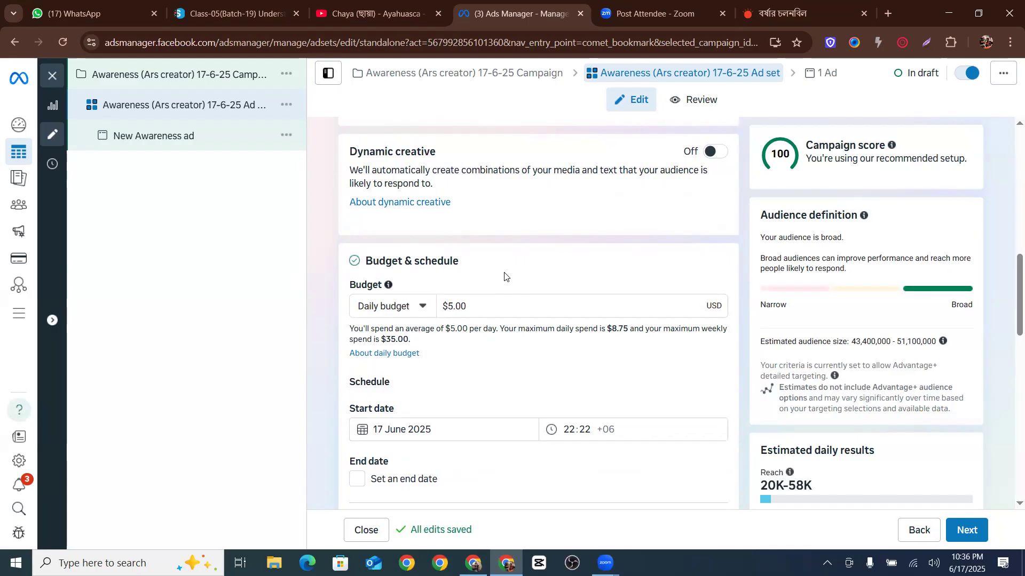
left_click(411, 310)
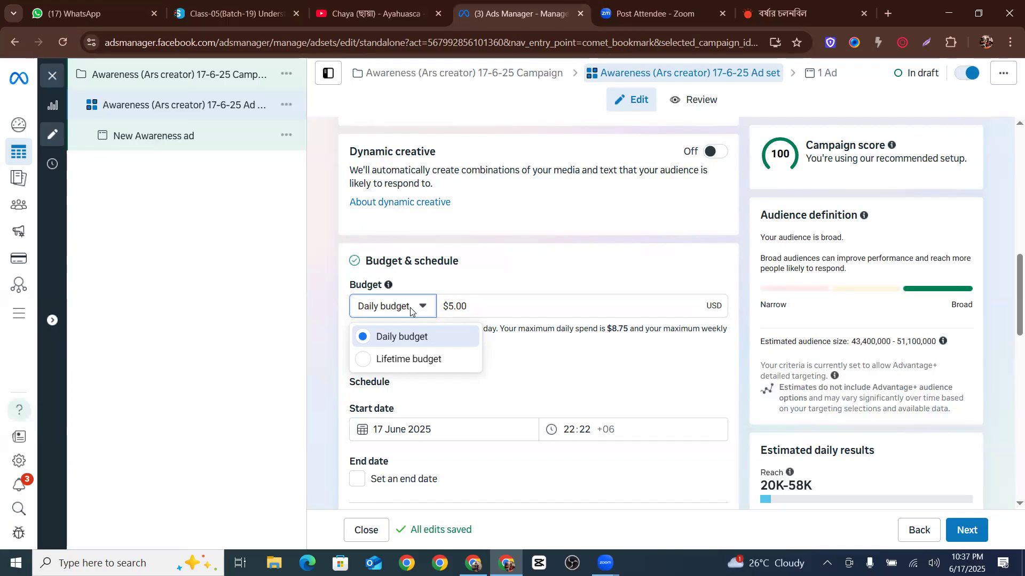
left_click(413, 337)
left_click(450, 303)
type("1")
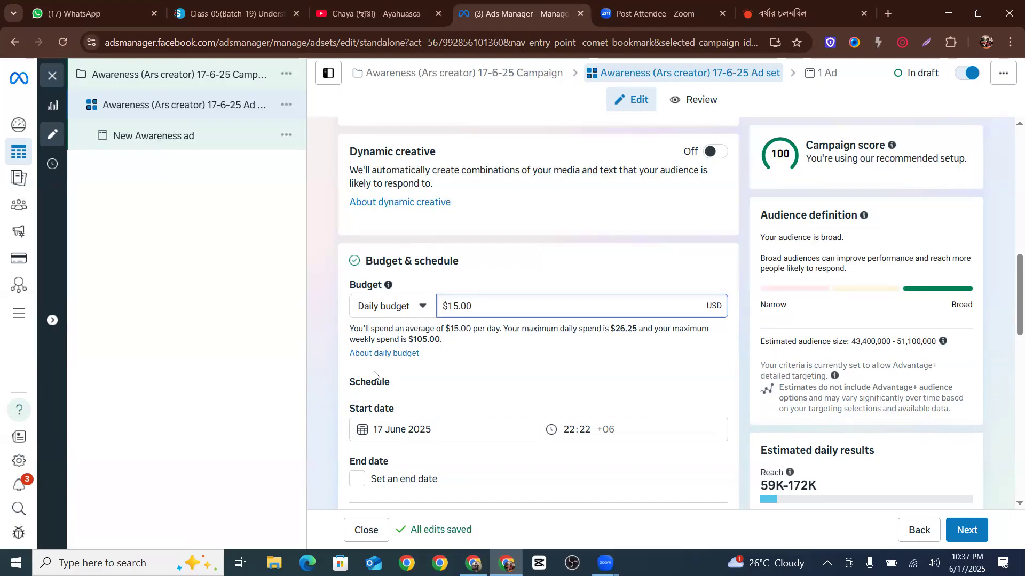
Highlight the maximum weekly spend note under the budget to explain it
left_click_drag(440, 341, 364, 333)
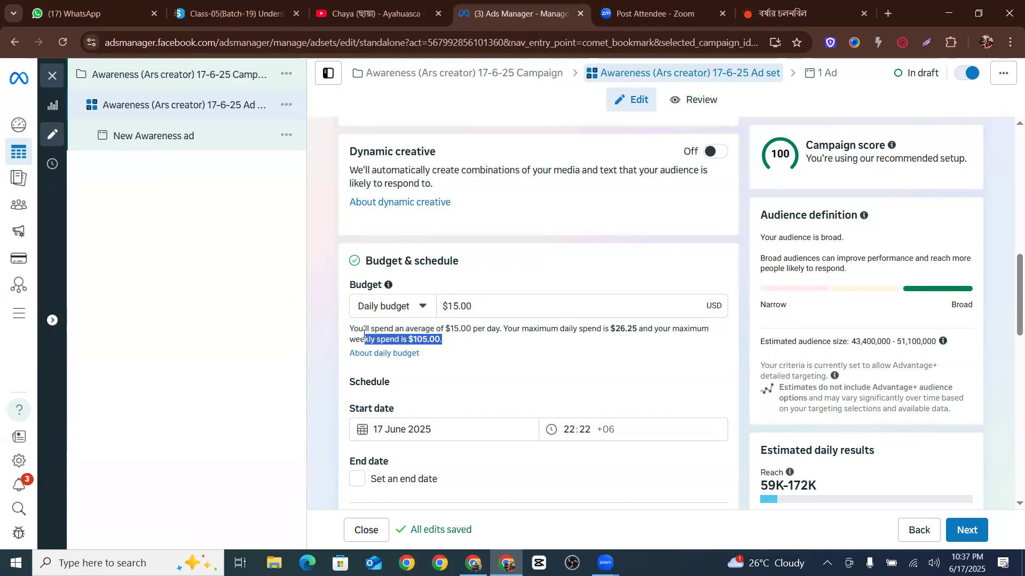
left_click(439, 339)
left_click_drag(439, 340, 395, 334)
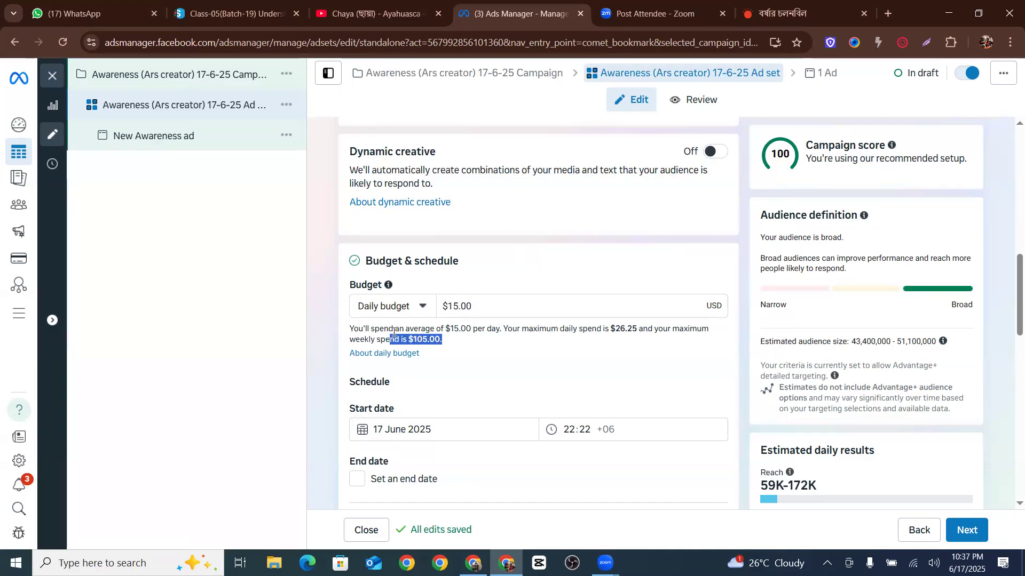
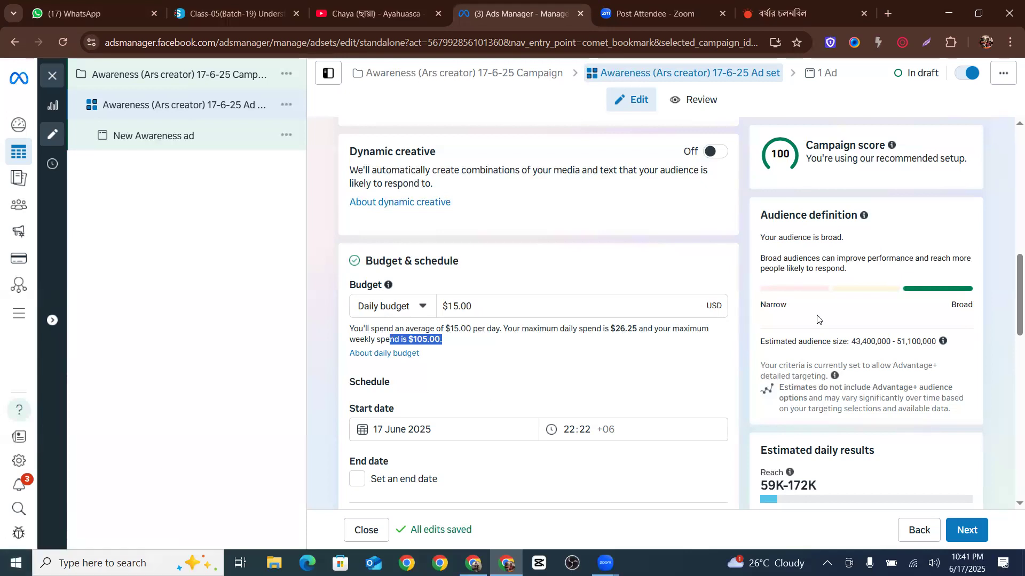
Set the ad set's start date to 18 June 2025 and the start time to 10:00
left_click(505, 394)
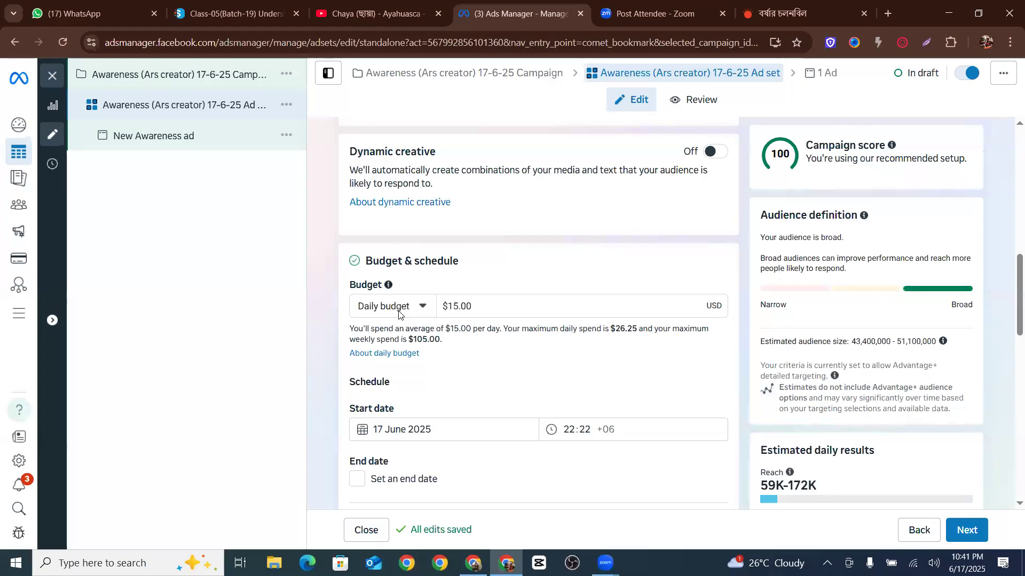
scroll(429, 326, "down", 2)
scroll(430, 329, "up", 2)
scroll(433, 330, "down", 2)
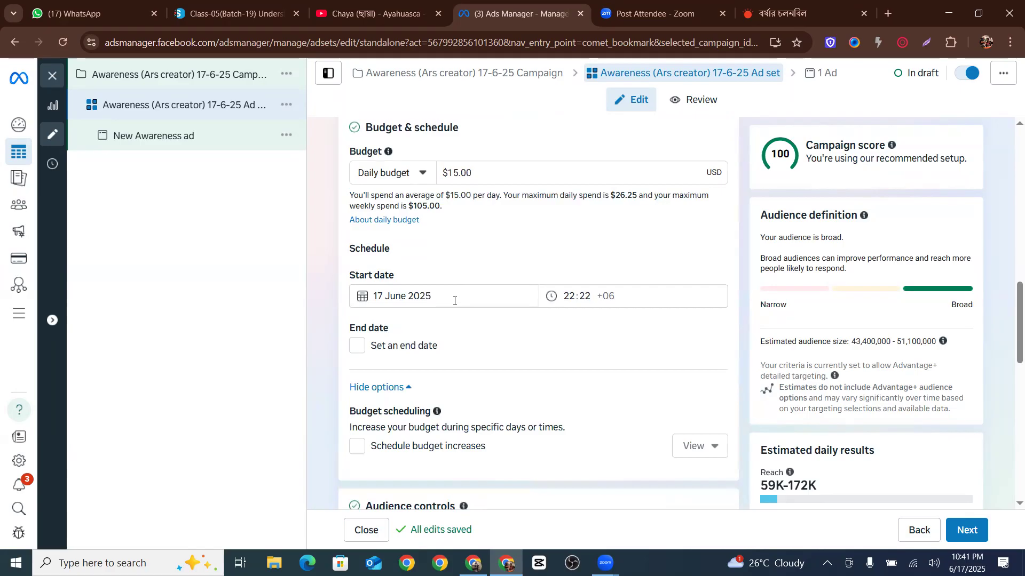
left_click(425, 295)
left_click(434, 406)
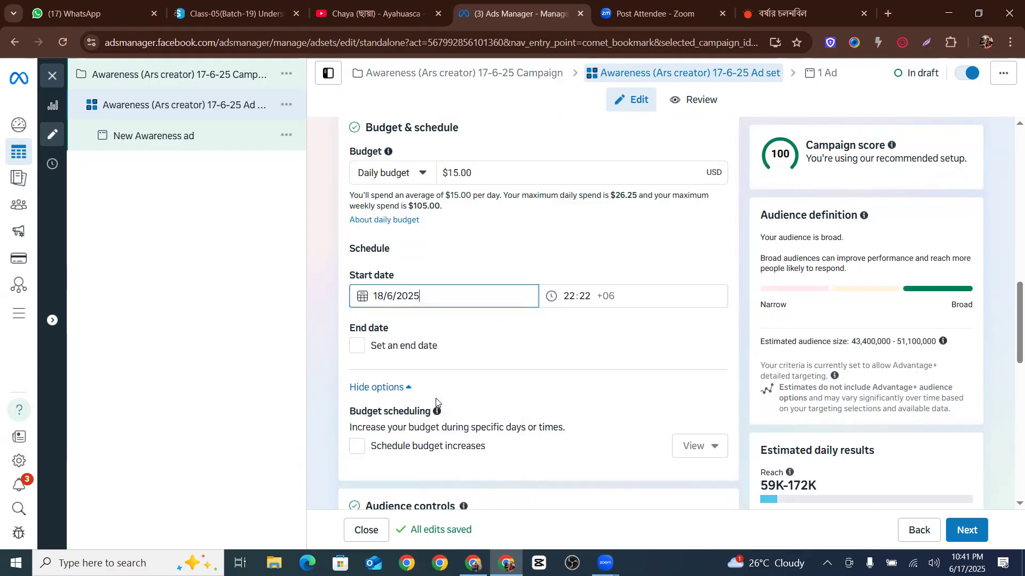
left_click(567, 296)
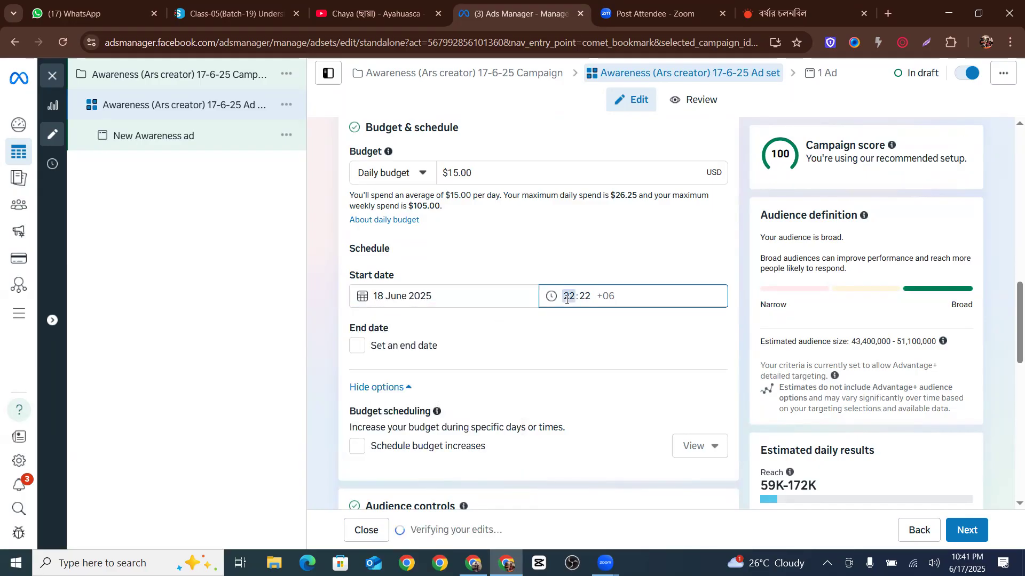
type("10")
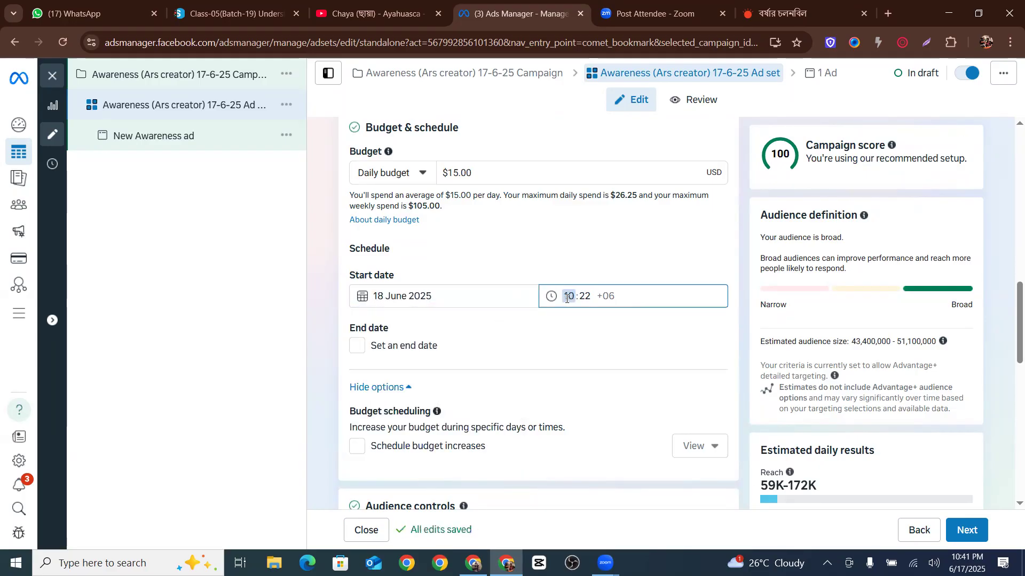
left_click(585, 296)
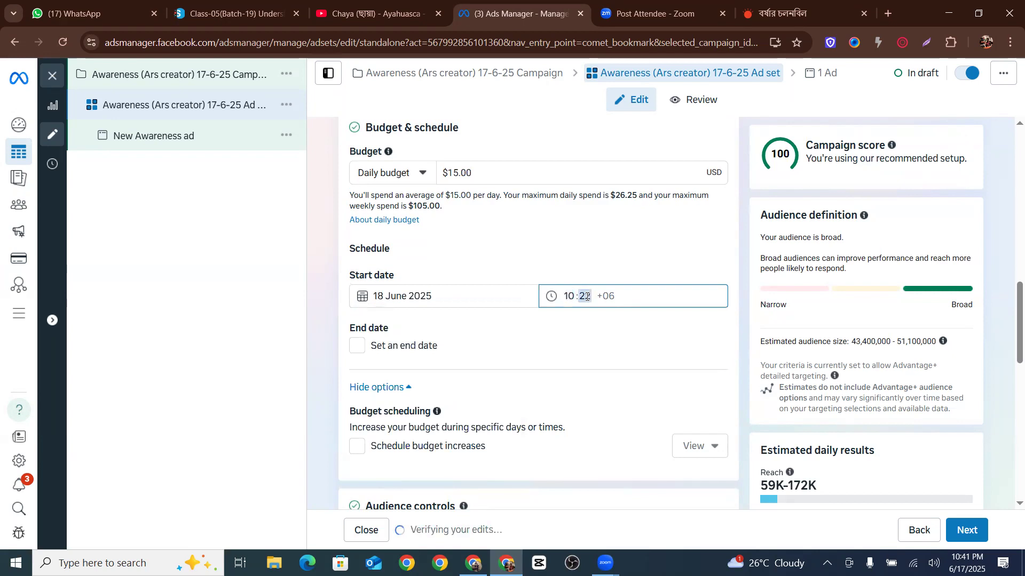
type("00")
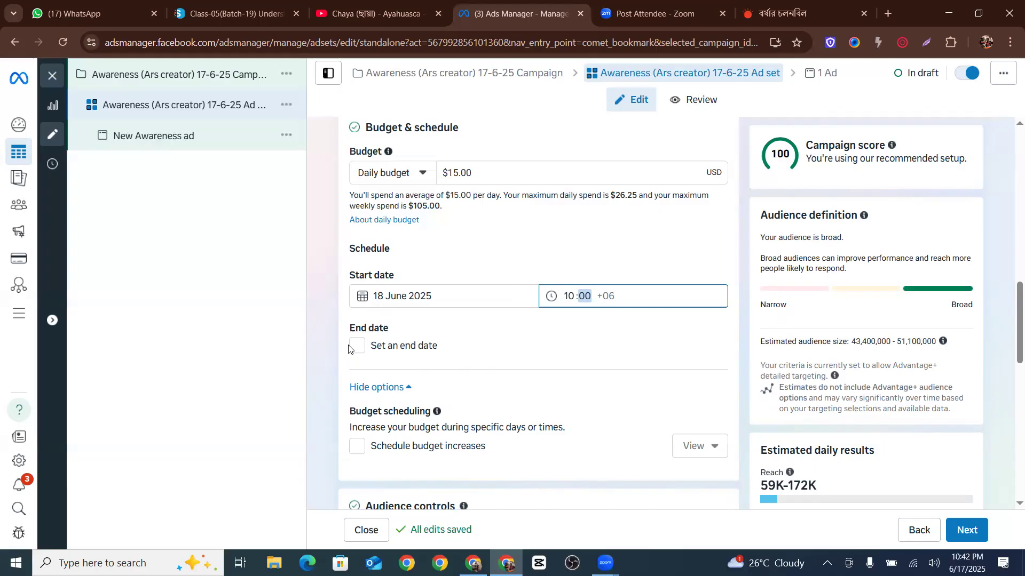
Enable an end date, switch its duration to Custom, and set the end date to 20 July 2025
left_click(364, 350)
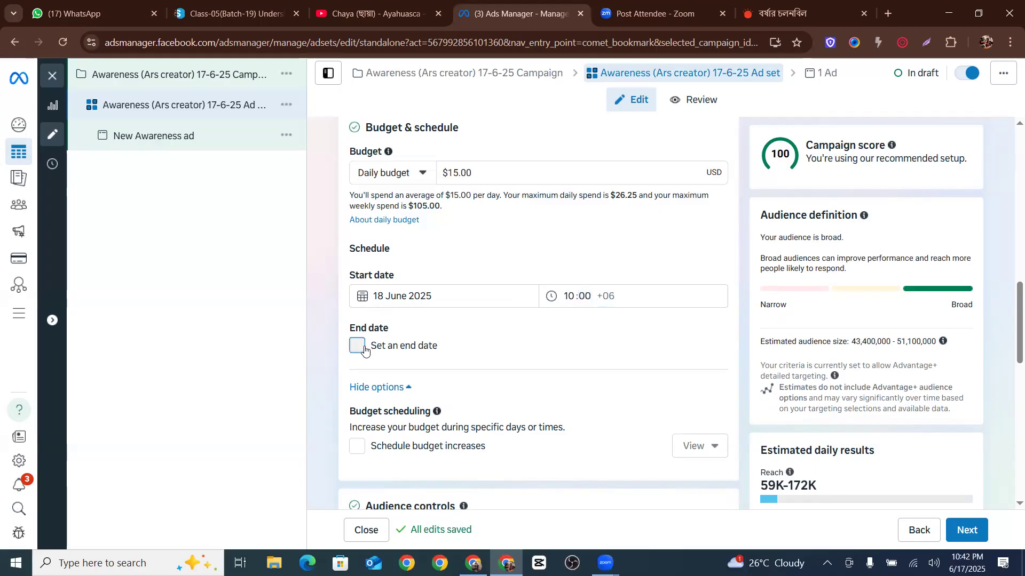
left_click(402, 414)
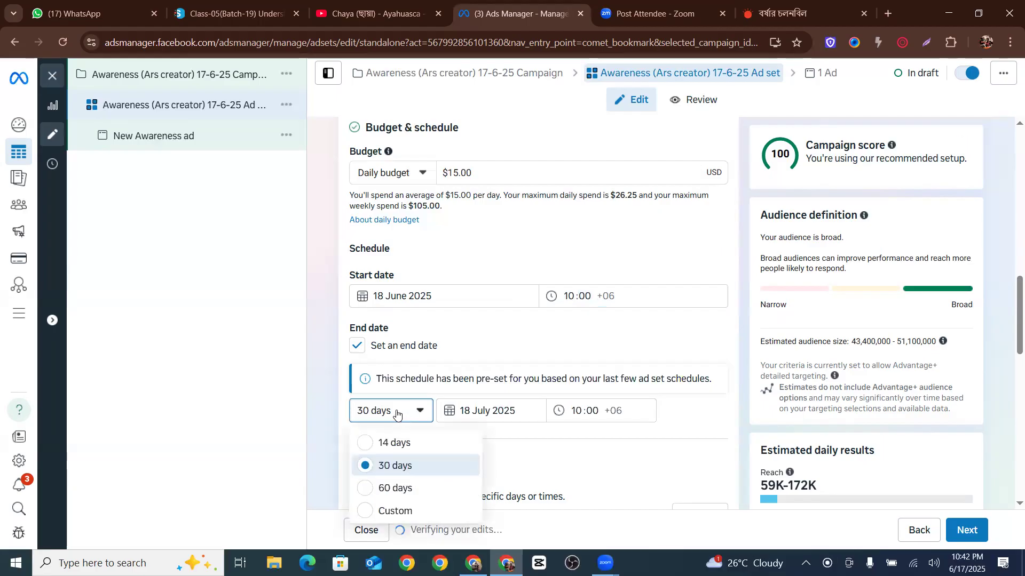
left_click(409, 518)
left_click(474, 412)
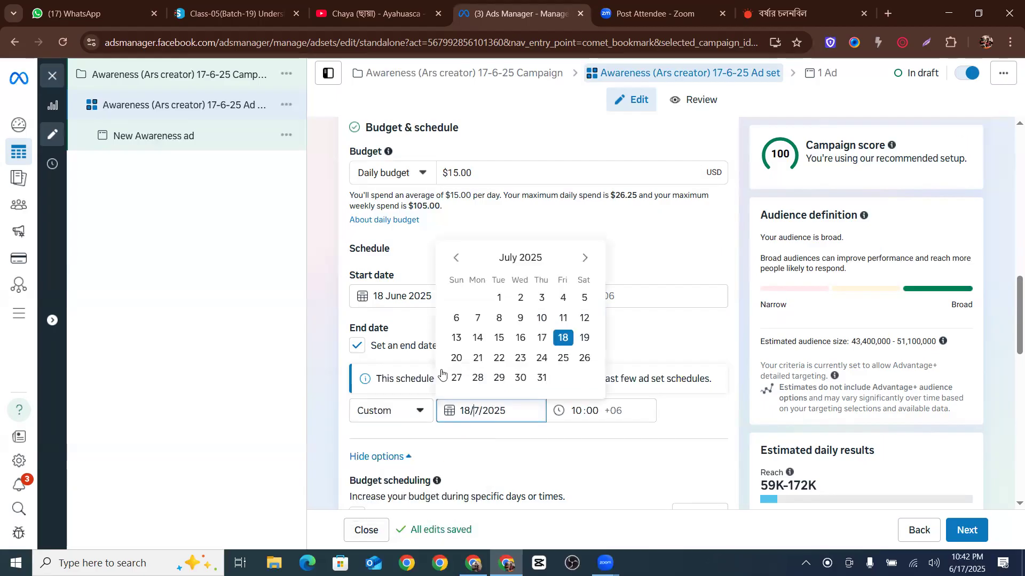
left_click(456, 357)
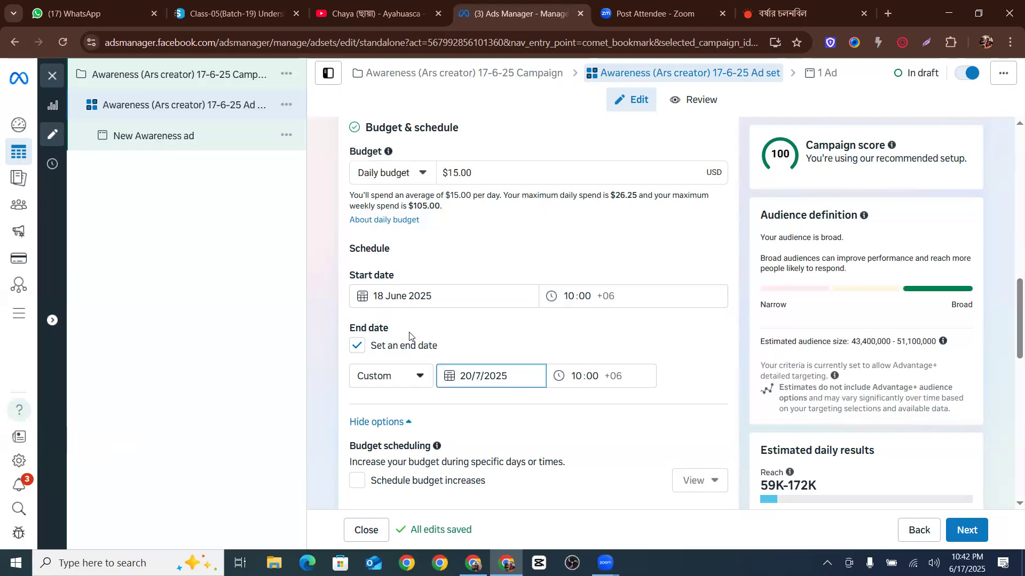
Review the ad set sections from frequency control down through audience controls and Advantage+ audience
scroll(408, 342, "down", 1)
scroll(397, 240, "up", 2)
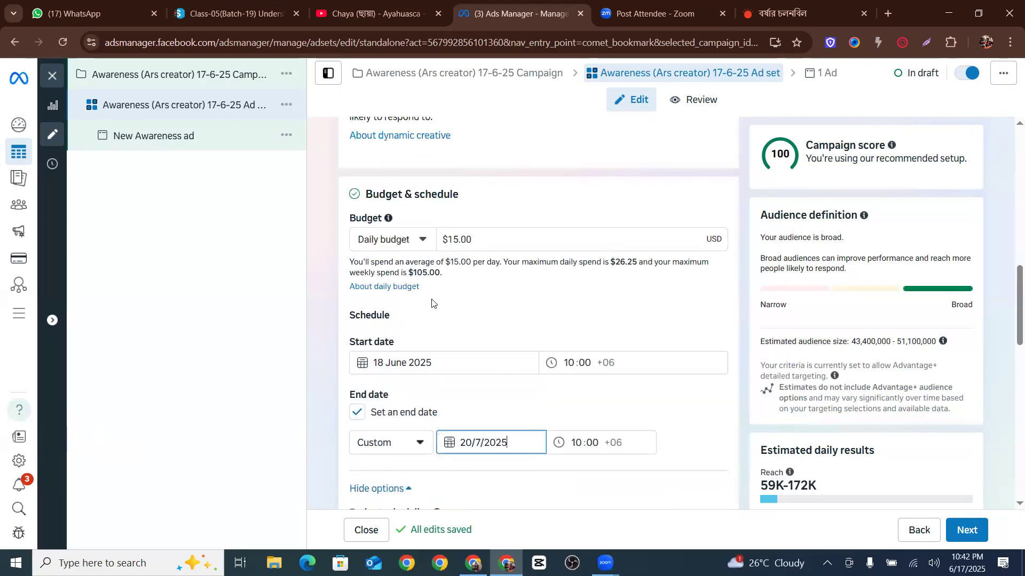
scroll(395, 413, "up", 5)
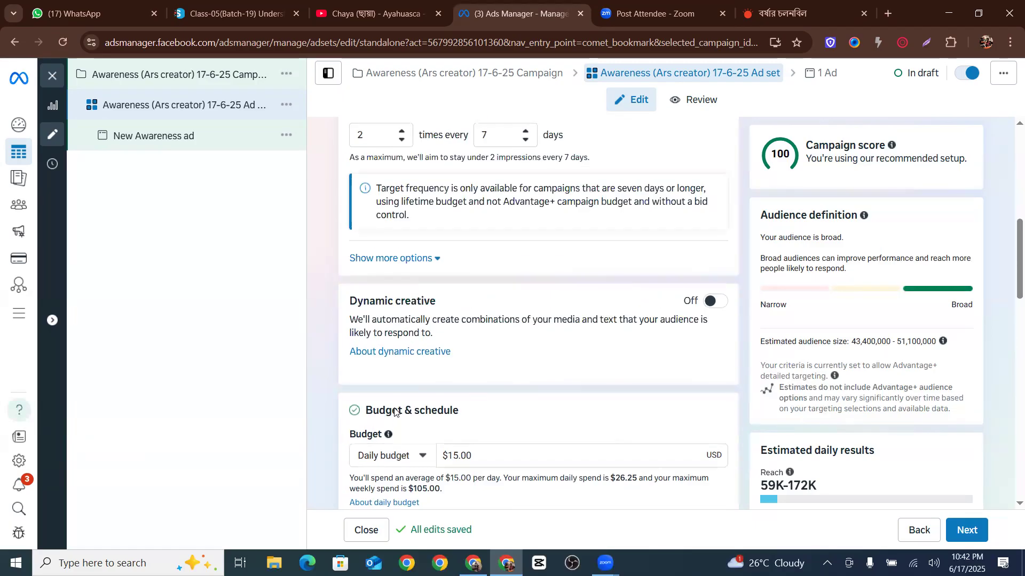
scroll(394, 407, "up", 5)
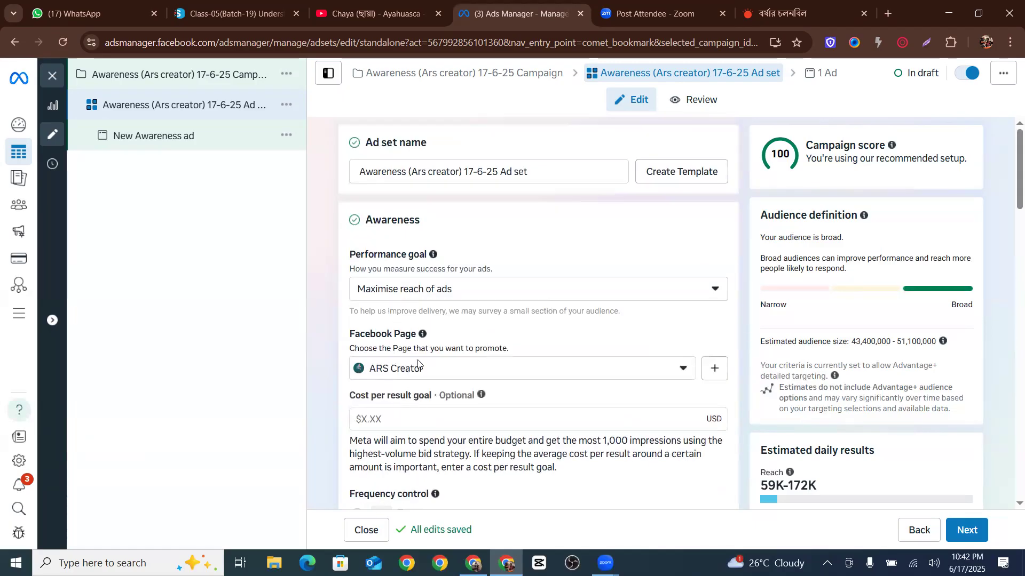
scroll(443, 389, "down", 10)
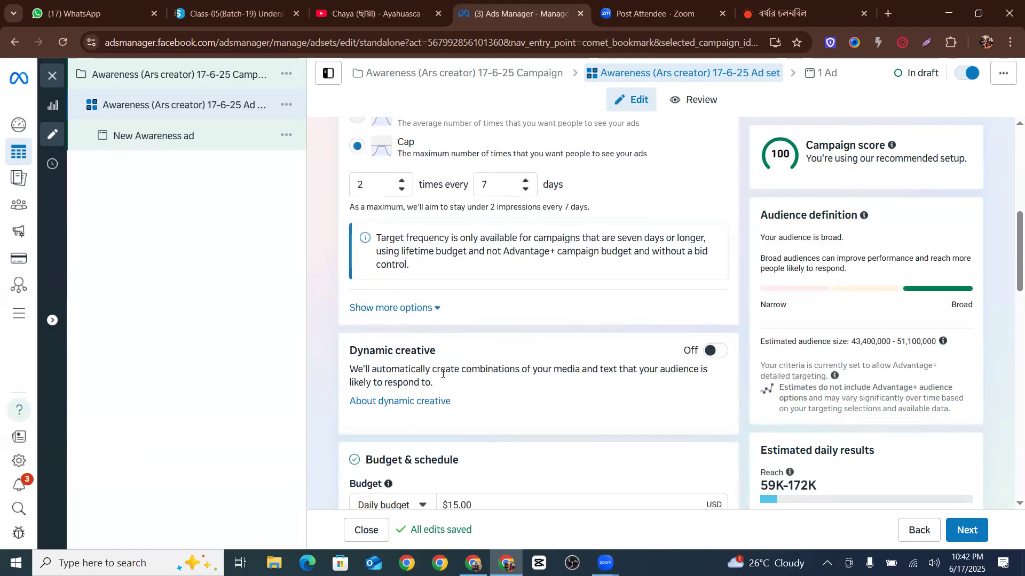
scroll(441, 377, "down", 6)
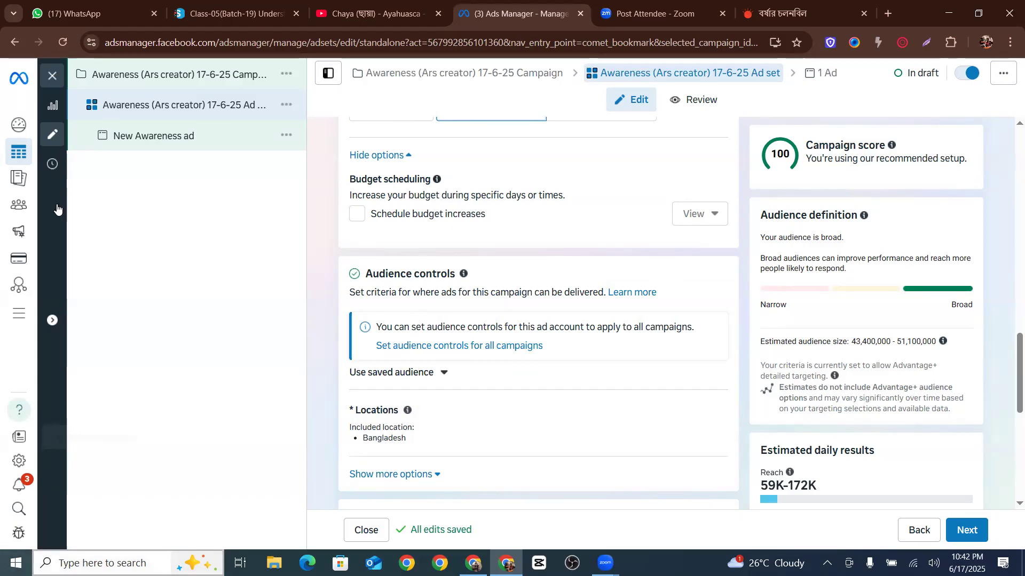
mouse_move(57, 208)
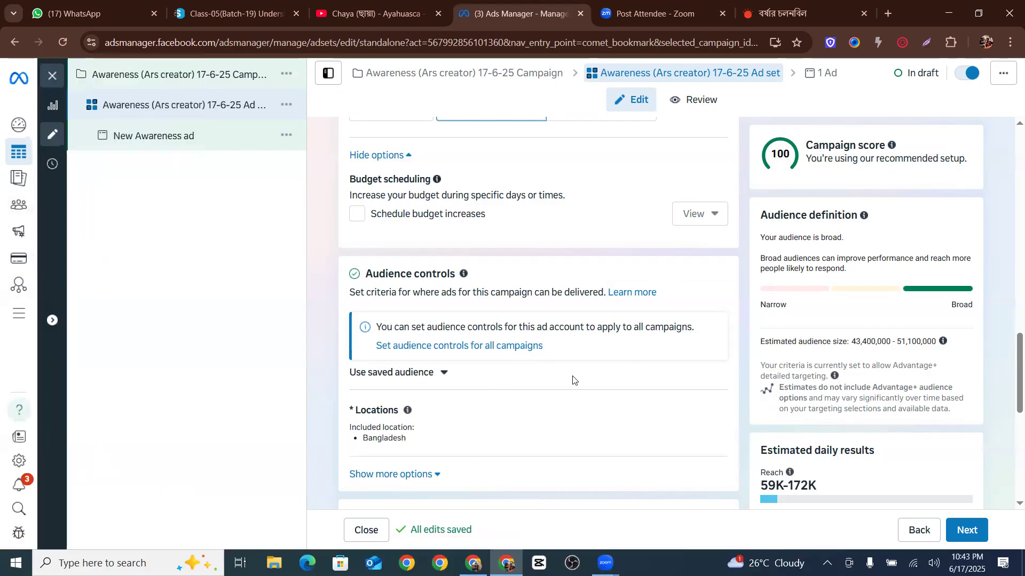
scroll(573, 379, "down", 5)
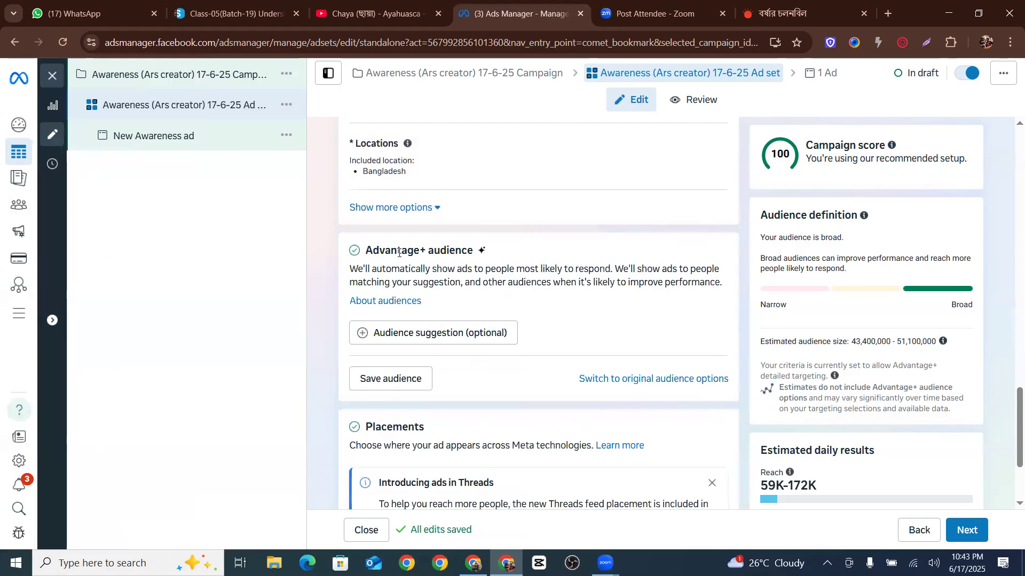
scroll(422, 355, "up", 2)
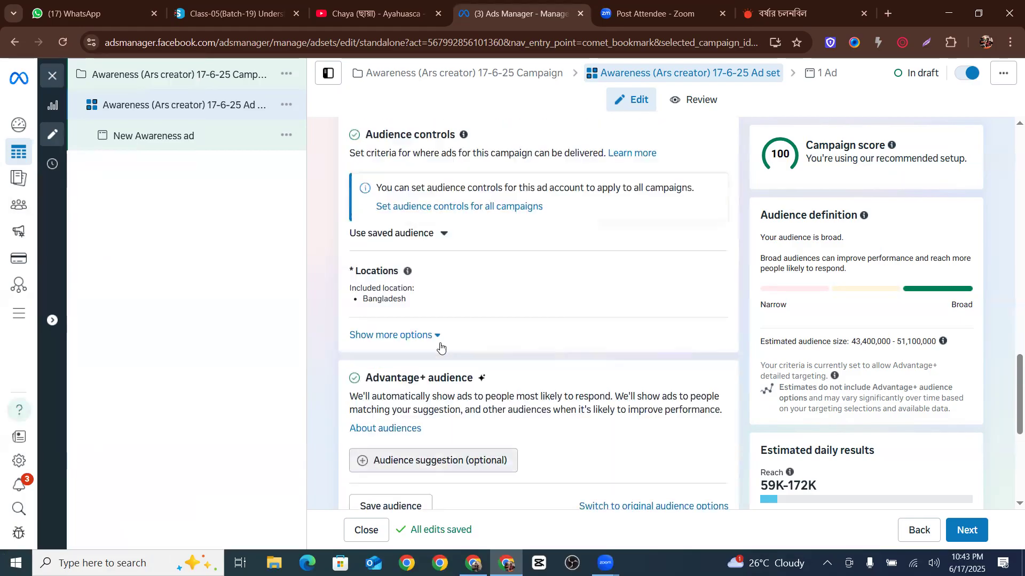
scroll(441, 347, "up", 1)
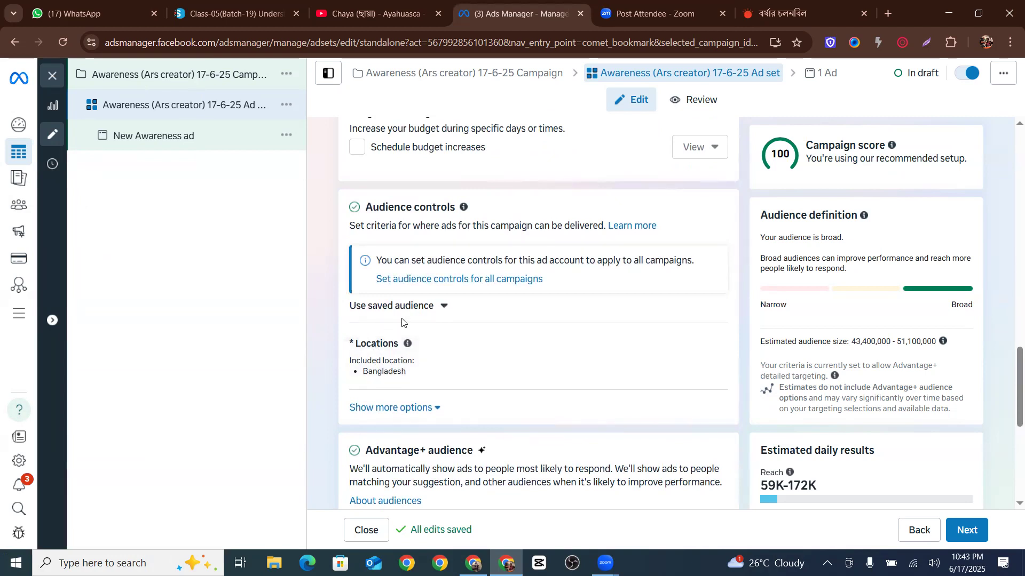
Replace the Bangladesh location with Dhaka, Dhaka Division, Bangladesh in the audience locations
left_click(710, 346)
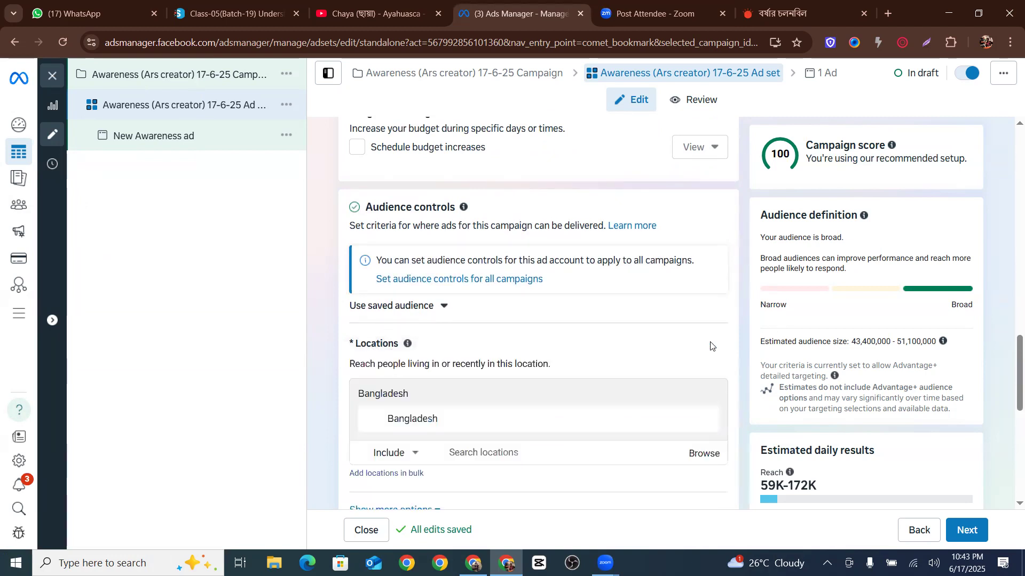
scroll(534, 320, "down", 2)
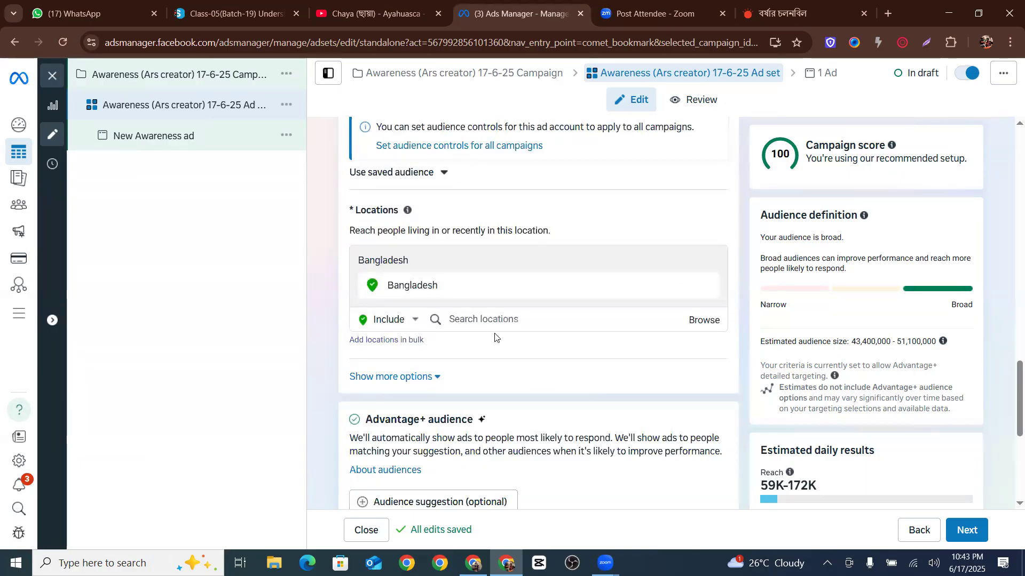
left_click(489, 320)
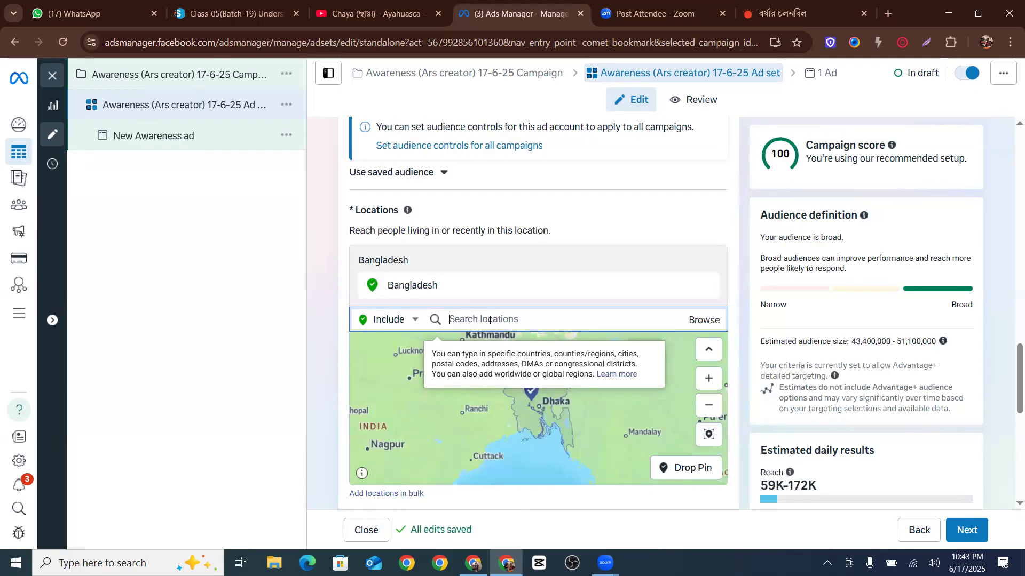
type("dhaka")
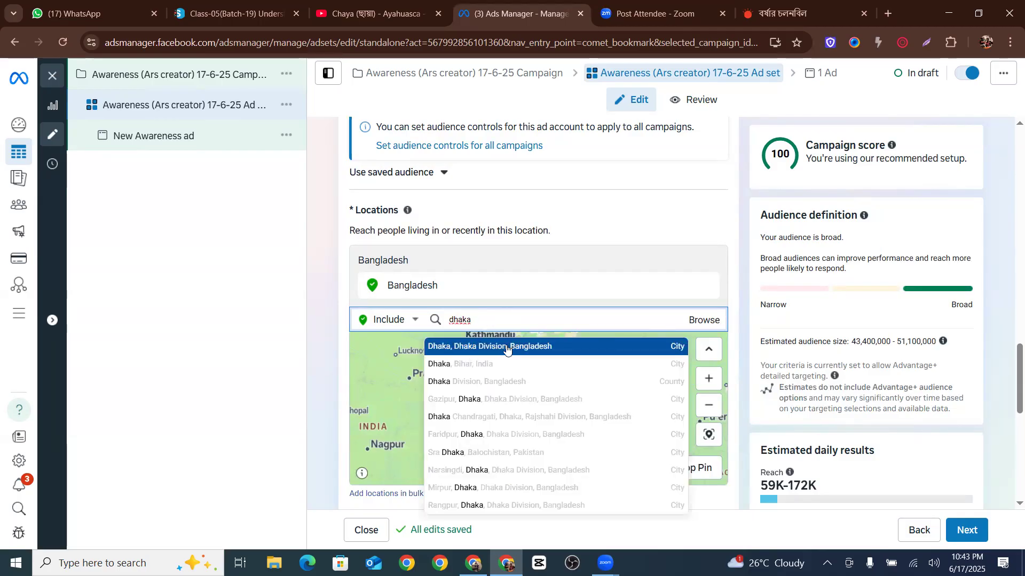
left_click(490, 346)
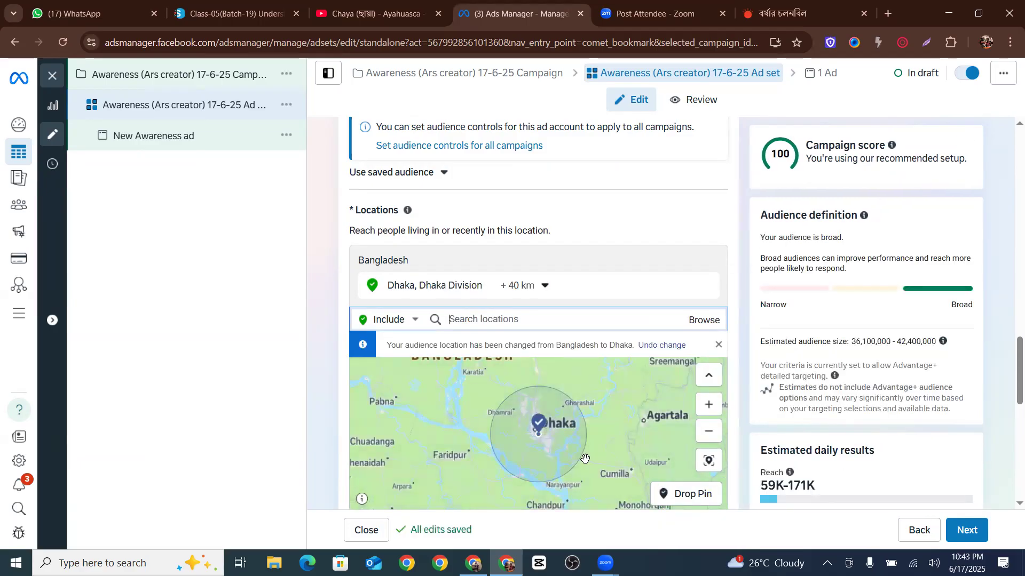
Widen the radius around Dhaka to 80 km for cities within radius
scroll(586, 458, "up", 1)
left_click_drag(503, 425, 527, 455)
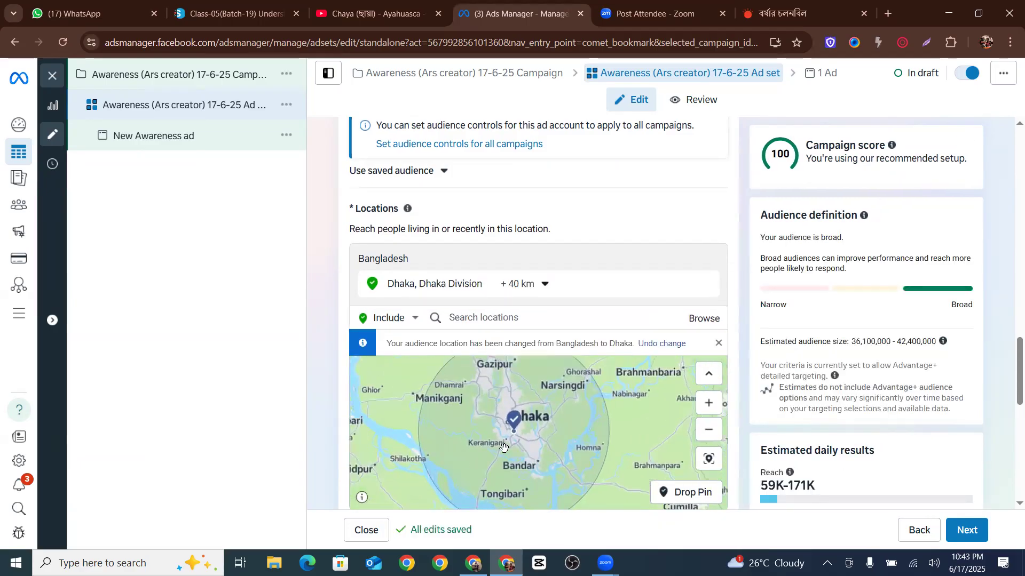
left_click_drag(510, 389, 507, 404)
left_click_drag(507, 443, 505, 418)
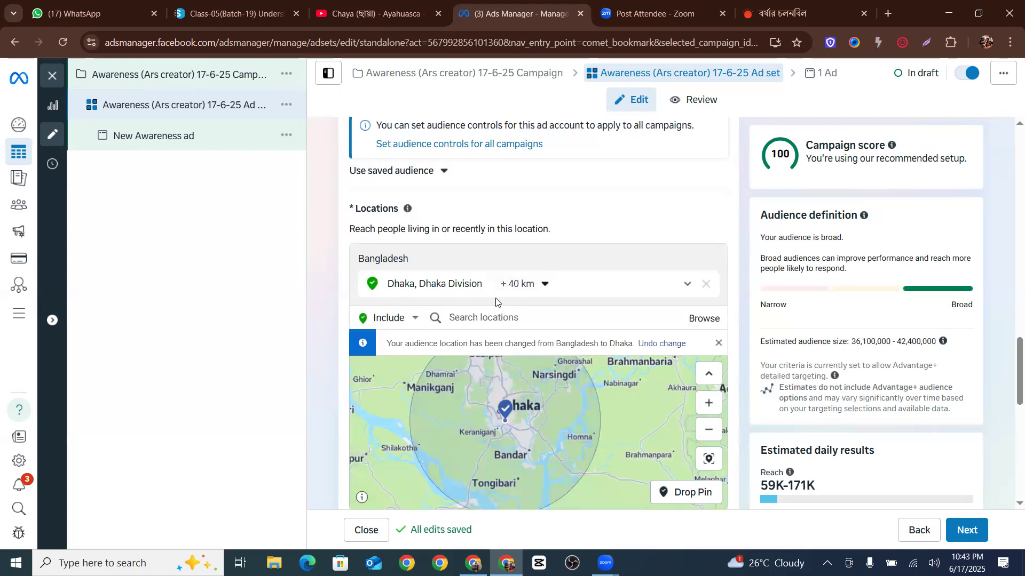
left_click(524, 285)
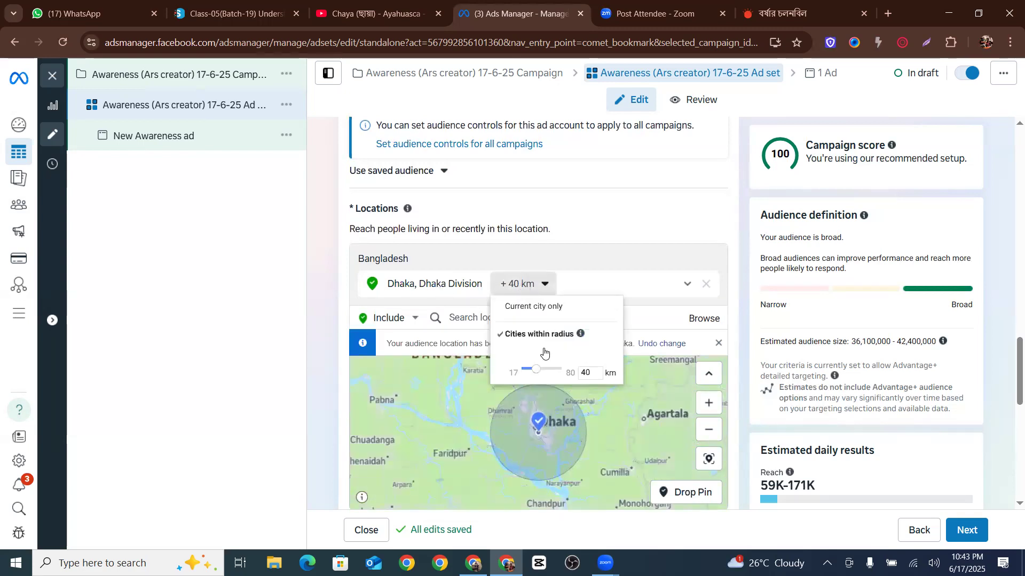
left_click_drag(546, 372, 560, 372)
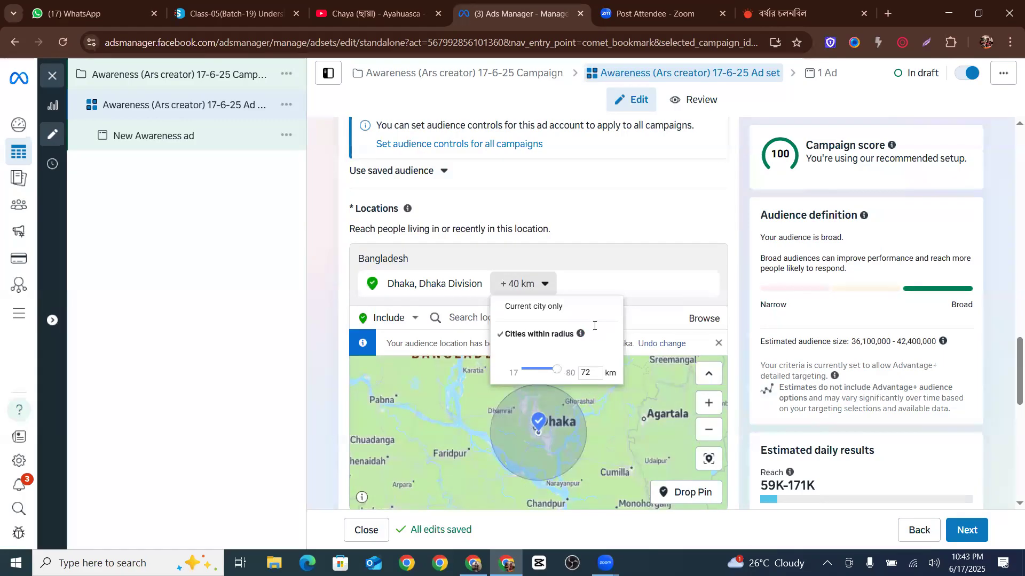
left_click(595, 326)
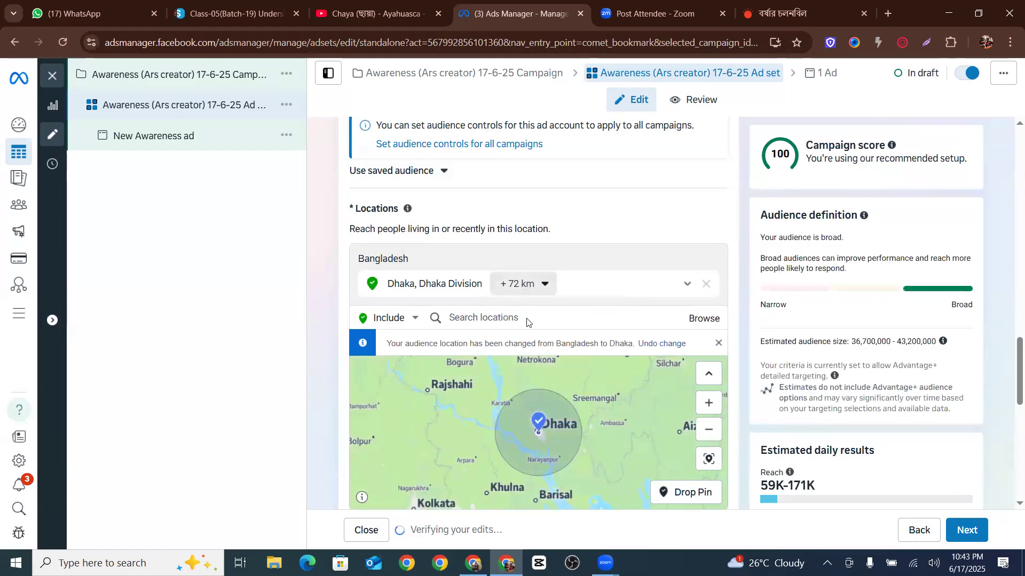
left_click(523, 283)
left_click_drag(553, 373, 563, 375)
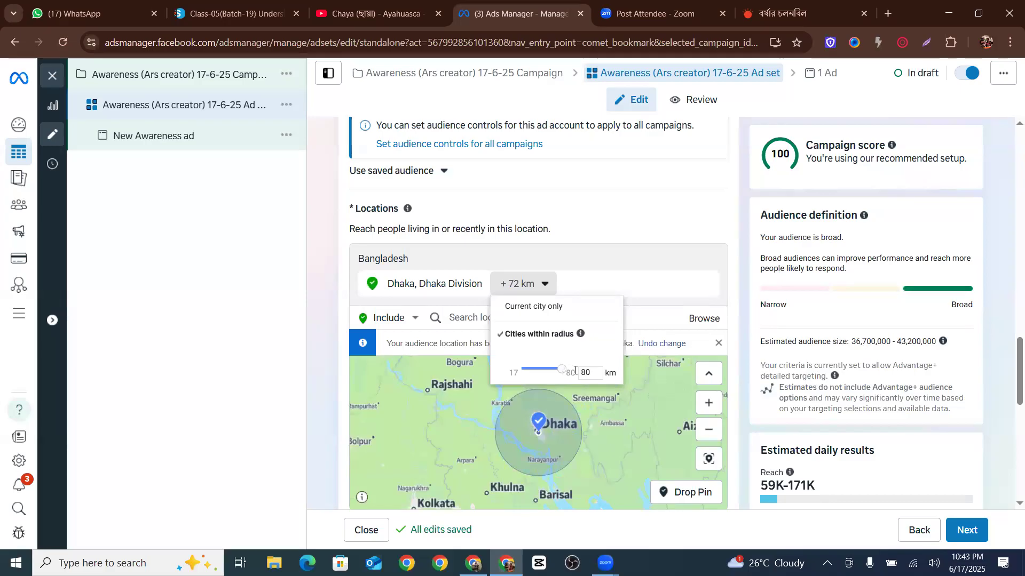
left_click(581, 469)
Examine the Dhaka targeting area on the map and its radius setting
scroll(581, 469, "up", 5)
left_click_drag(409, 400, 522, 505)
scroll(600, 429, "down", 5)
left_click_drag(579, 419, 563, 524)
left_click_drag(550, 424, 608, 443)
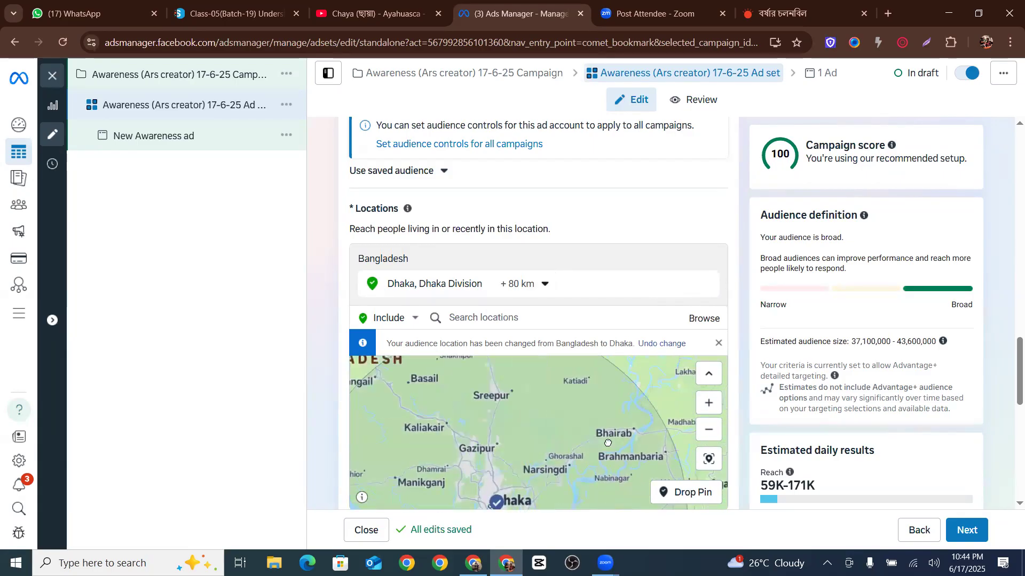
scroll(561, 429, "down", 3)
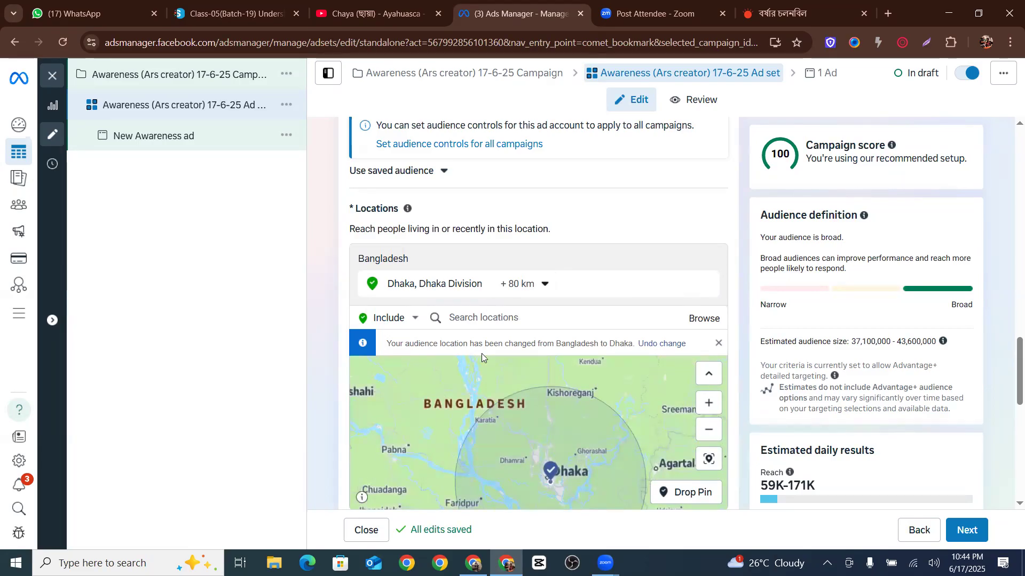
scroll(587, 444, "up", 2)
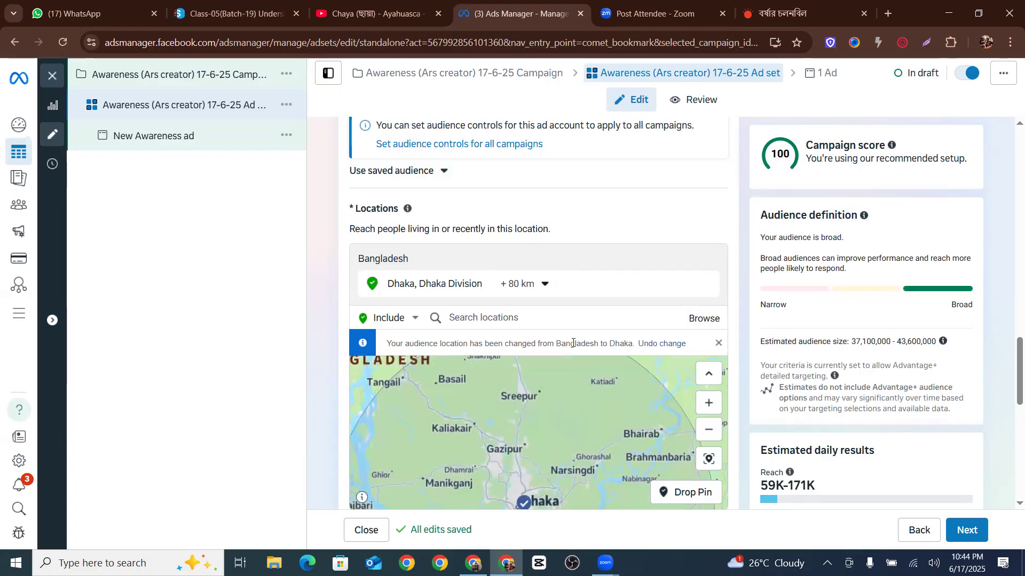
left_click(525, 288)
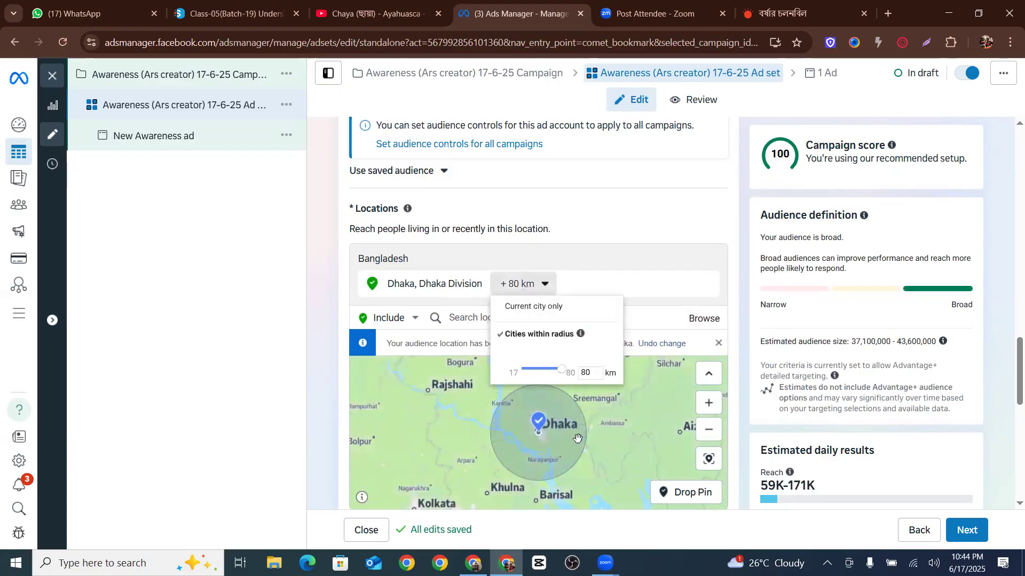
Switch the Dhaka location's targeting from a radius to current city only
left_click(514, 288)
left_click(514, 287)
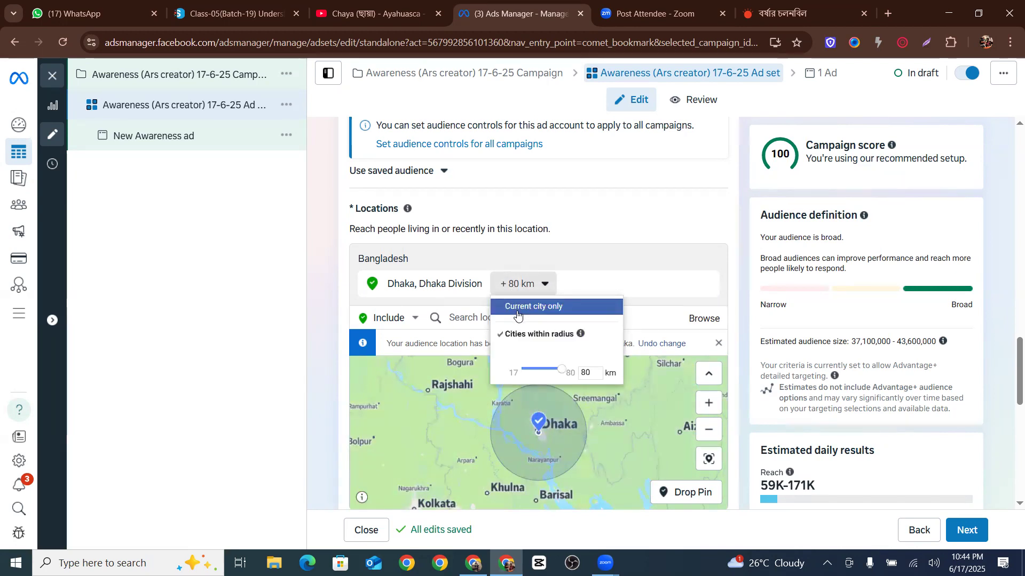
left_click(518, 308)
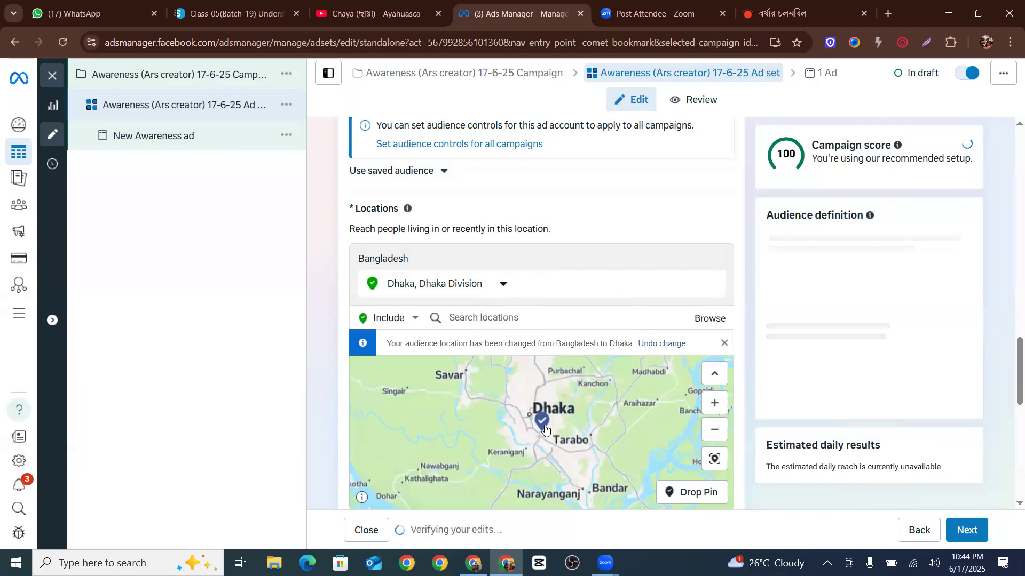
Add Khulna, Khulna Division, Bangladesh as a second included location
scroll(581, 435, "up", 2)
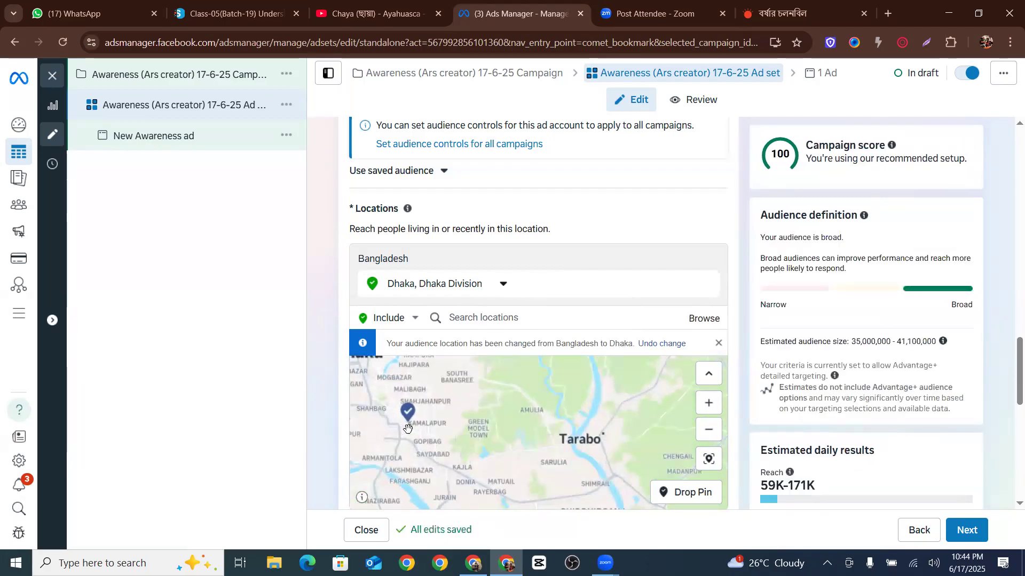
left_click_drag(408, 429, 454, 436)
scroll(458, 436, "up", 5)
scroll(459, 436, "down", 2)
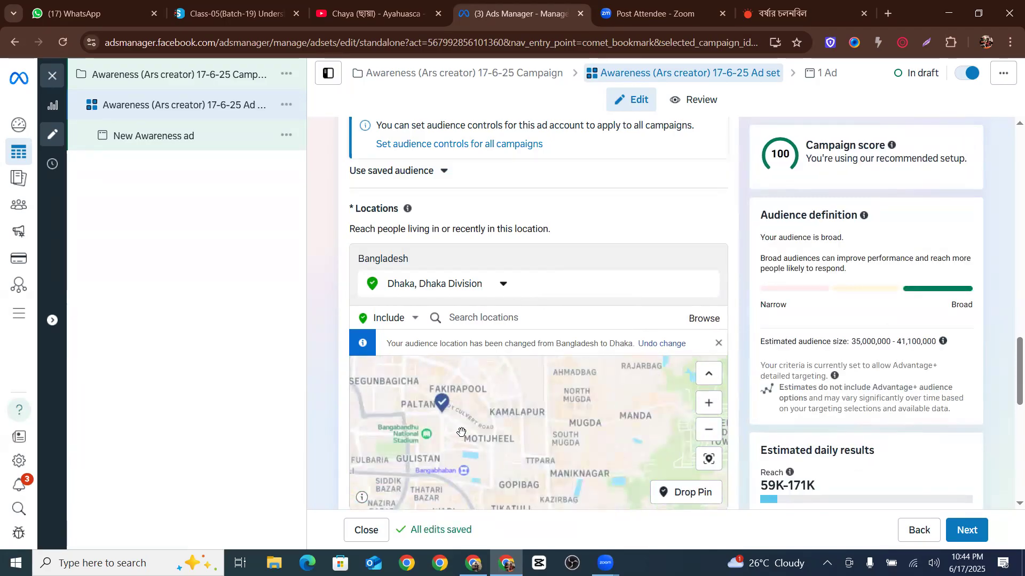
scroll(461, 431, "down", 3)
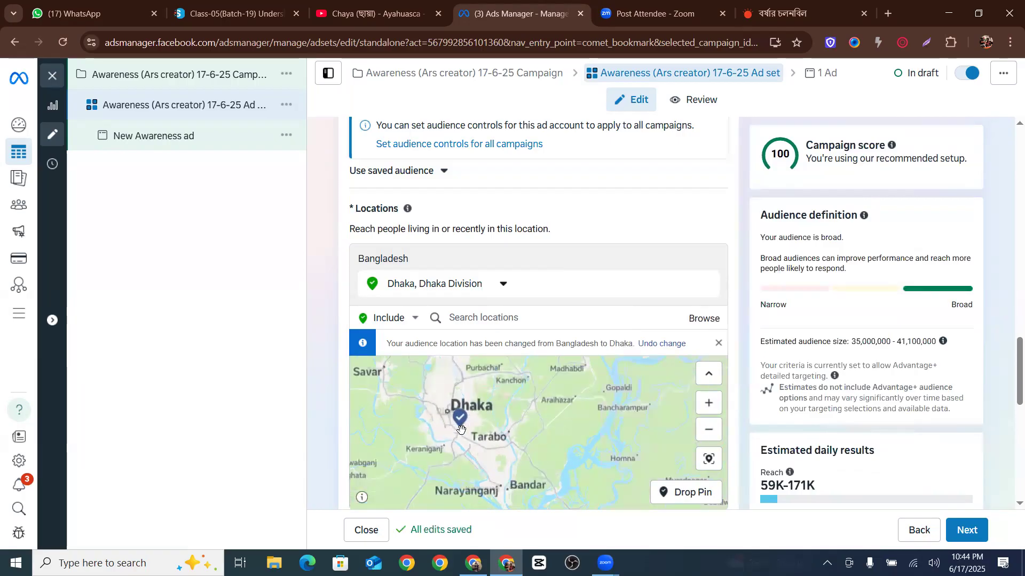
left_click(393, 321)
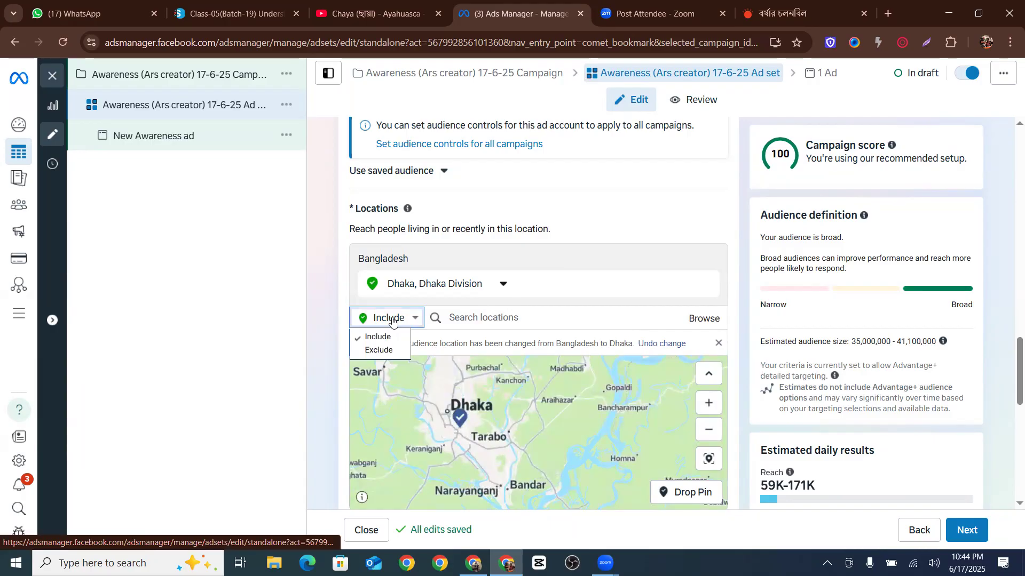
left_click(513, 317)
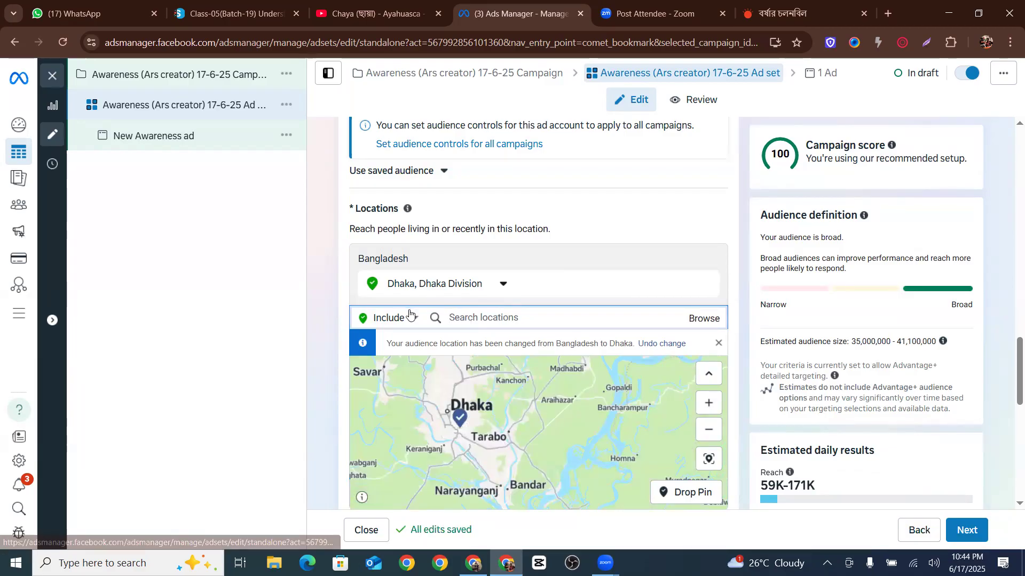
type("khulna")
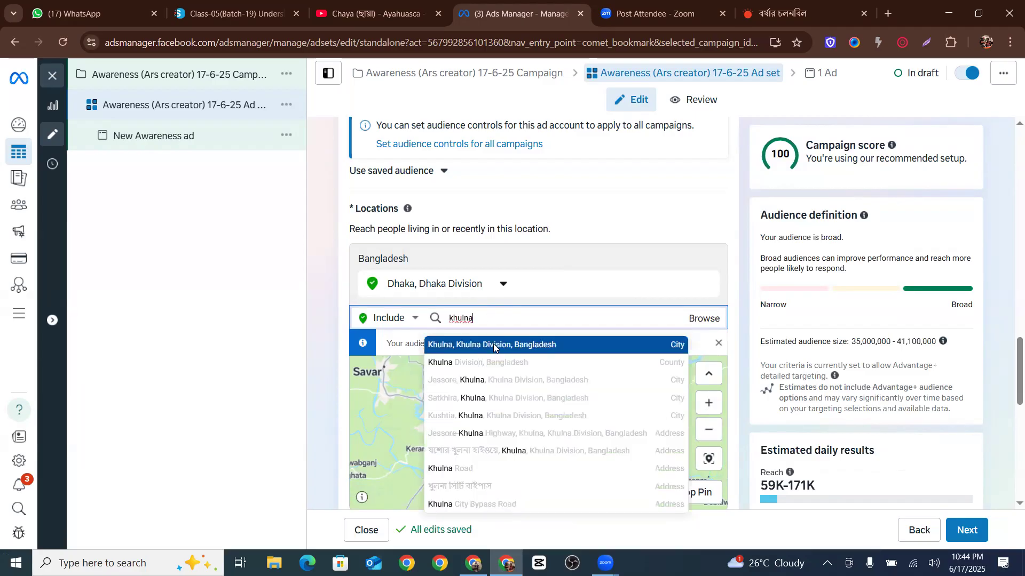
left_click(493, 346)
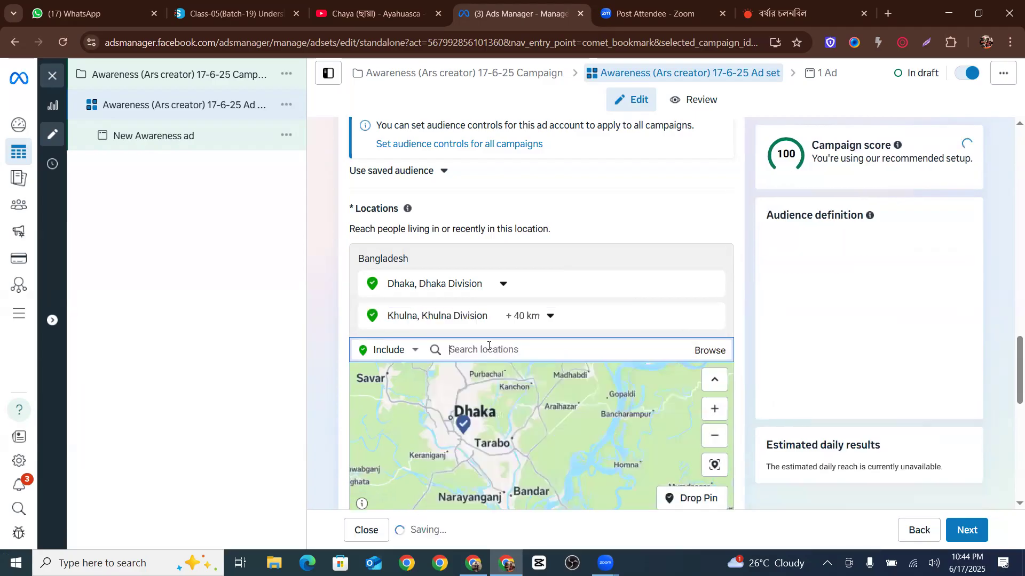
Adjust Khulna's radius setting, finally choosing current city only for Khulna
left_click(521, 316)
left_click_drag(542, 401, 531, 401)
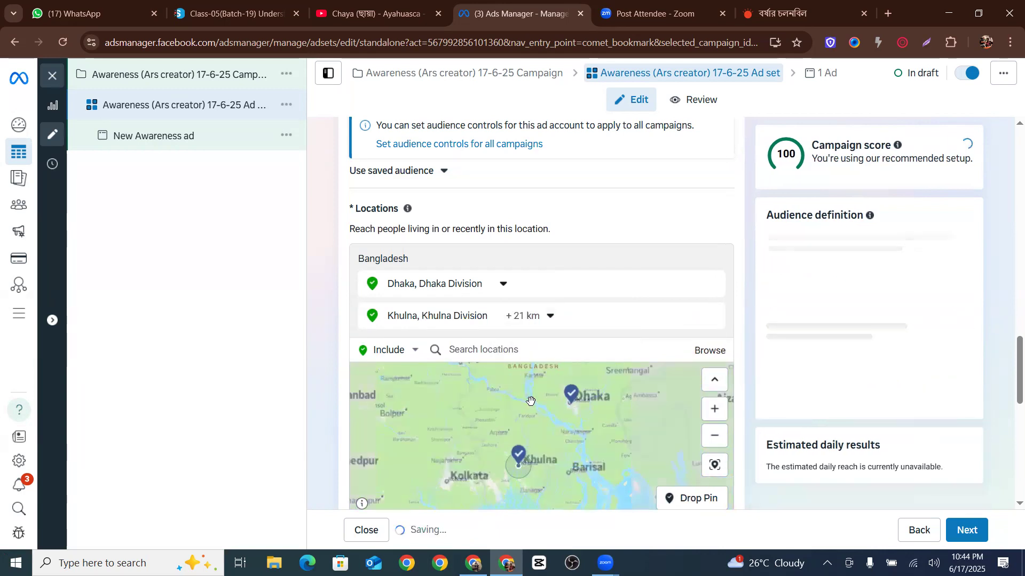
scroll(555, 451, "up", 5)
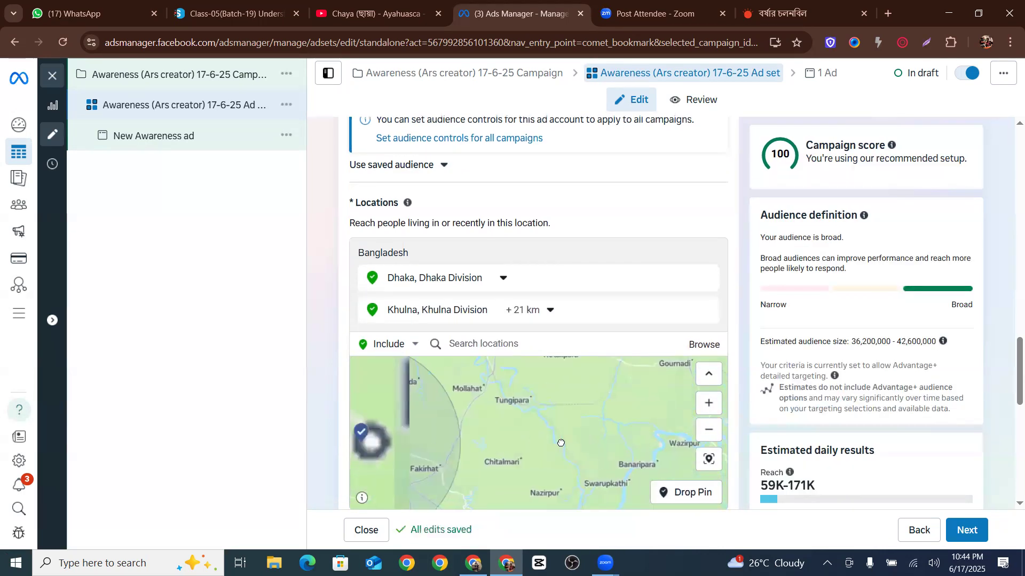
left_click_drag(560, 443, 674, 442)
left_click_drag(512, 447, 499, 477)
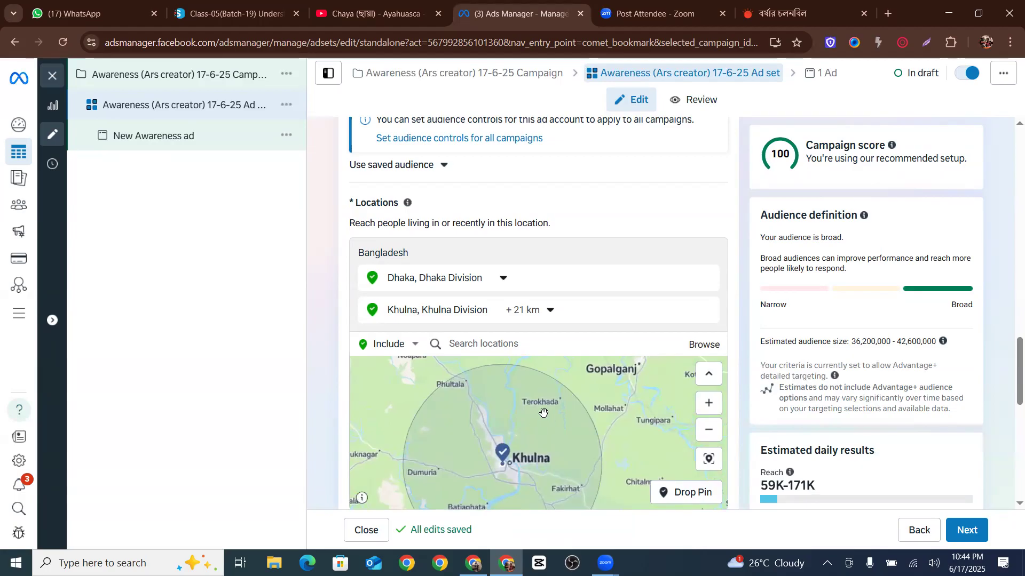
scroll(543, 413, "down", 2)
left_click(540, 310)
left_click(526, 400)
left_click(530, 439)
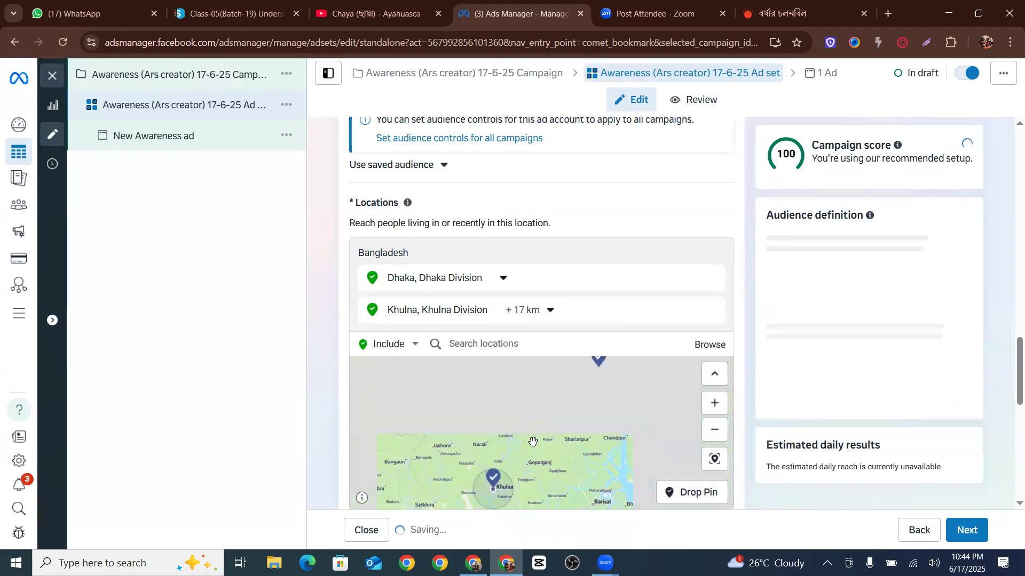
left_click(530, 315)
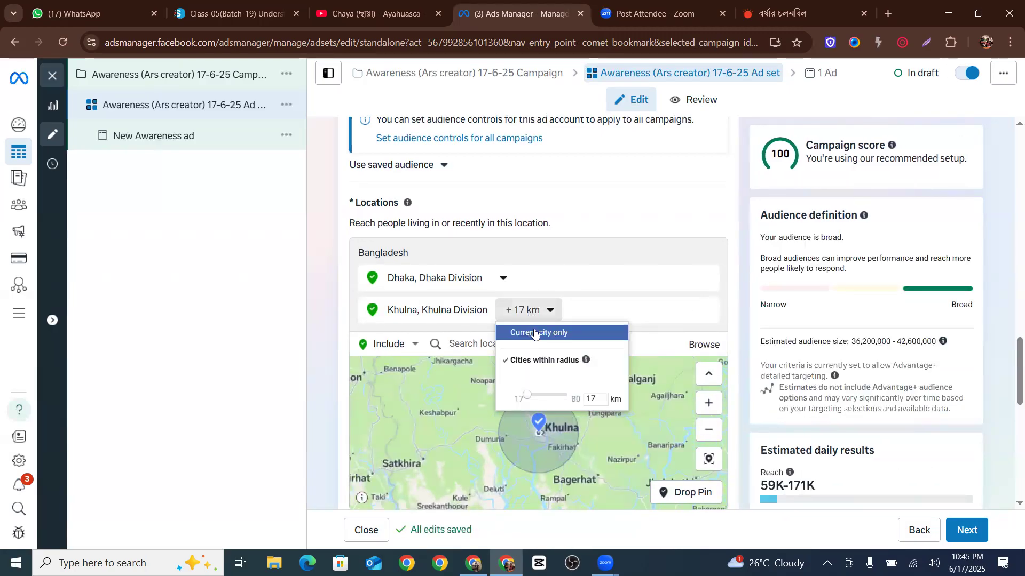
left_click(535, 333)
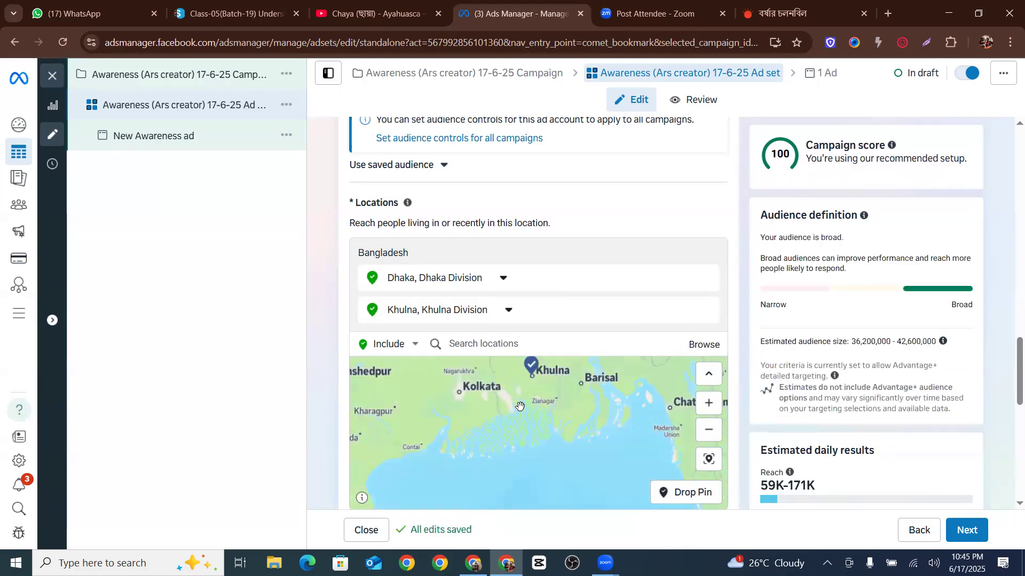
Switch the location mode to Exclude and exclude Mohammadpur from the audience locations
left_click_drag(520, 406, 506, 482)
mouse_move(570, 401)
left_mouse_down()
mouse_move(537, 408)
mouse_move(509, 469)
left_mouse_up()
scroll(536, 408, "up", 2)
scroll(563, 439, "up", 2)
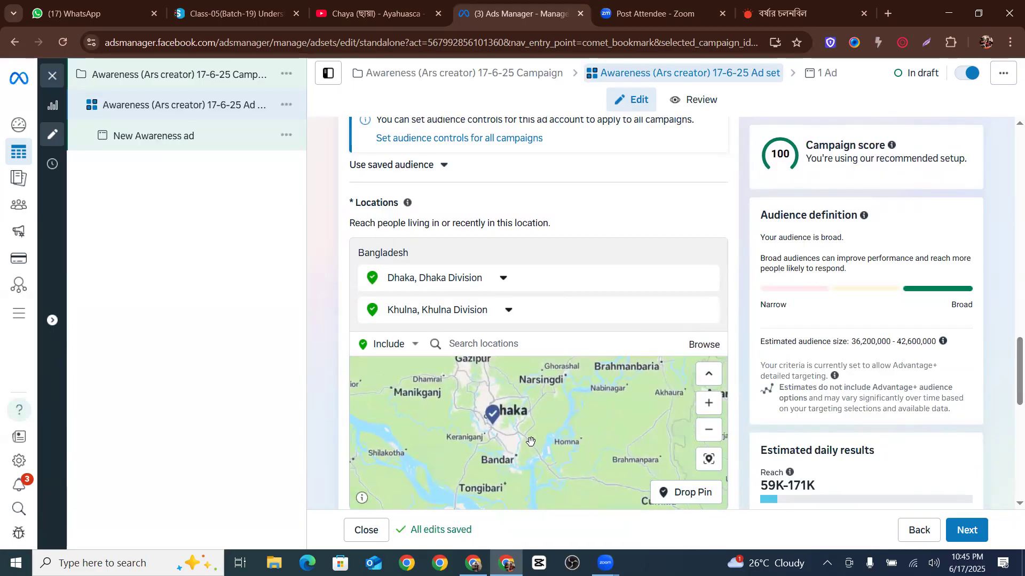
left_click_drag(478, 391, 500, 432)
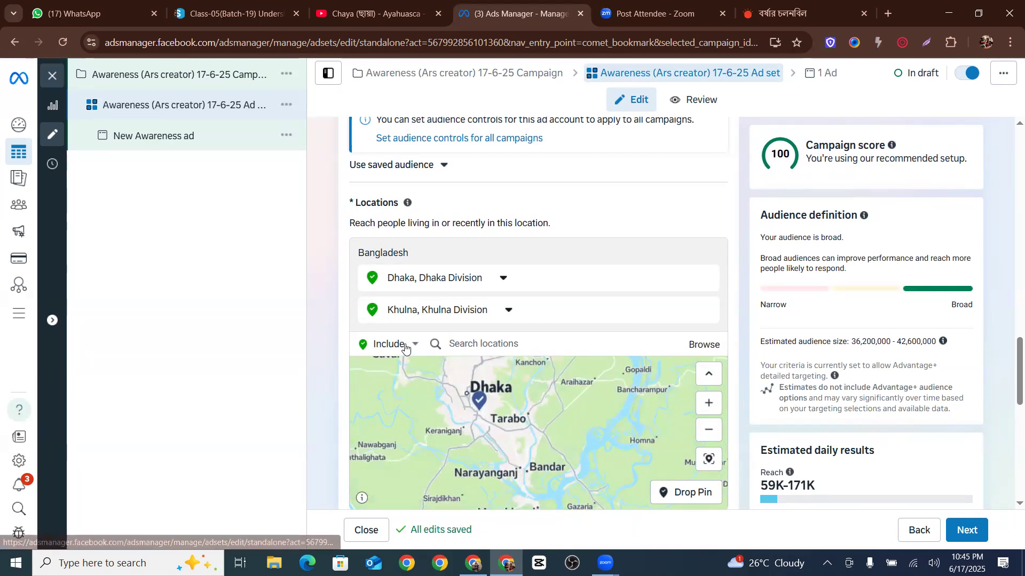
left_click(408, 346)
left_click(403, 374)
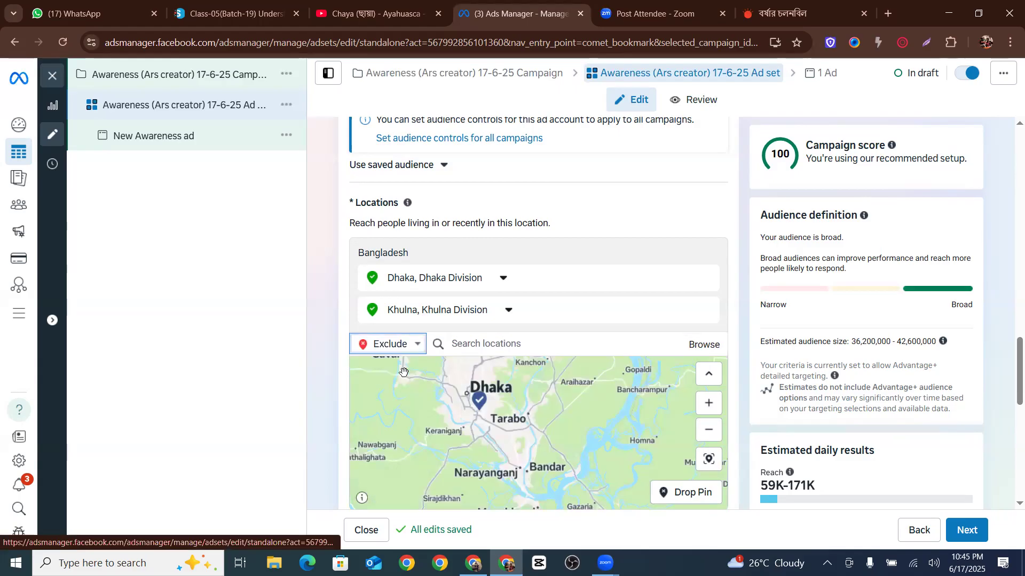
left_click(485, 345)
type("moh")
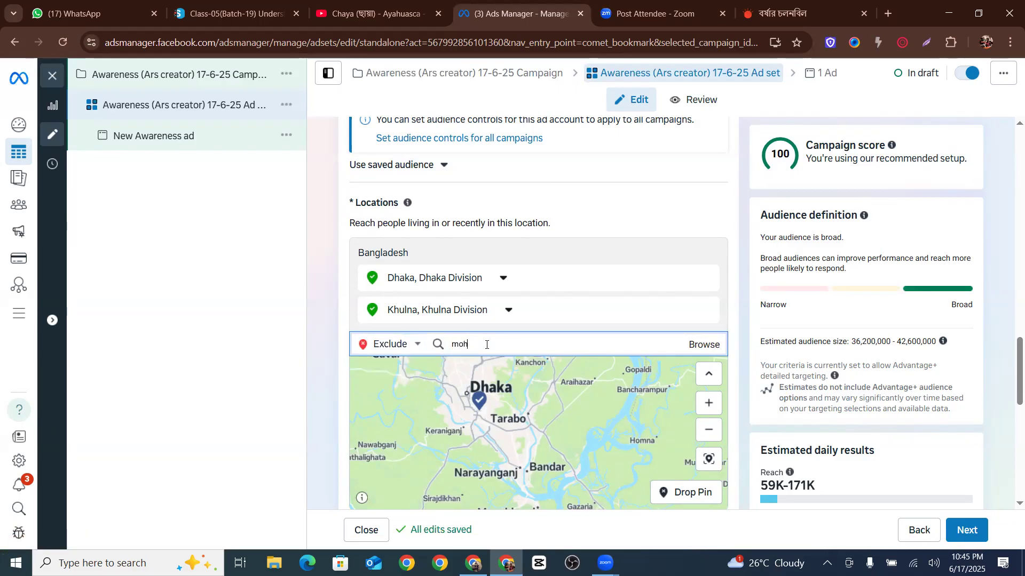
type("ammadpur")
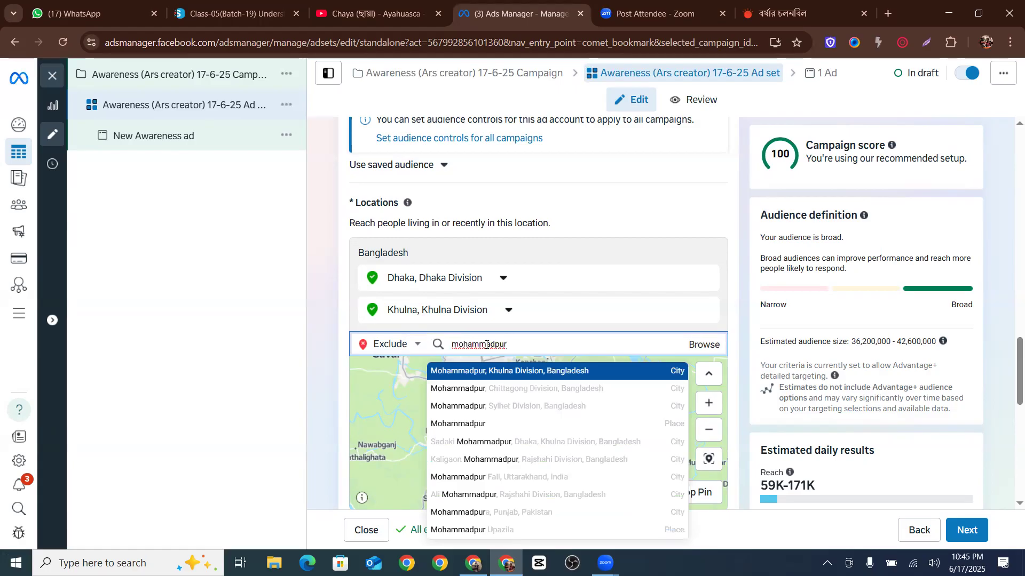
left_click(472, 427)
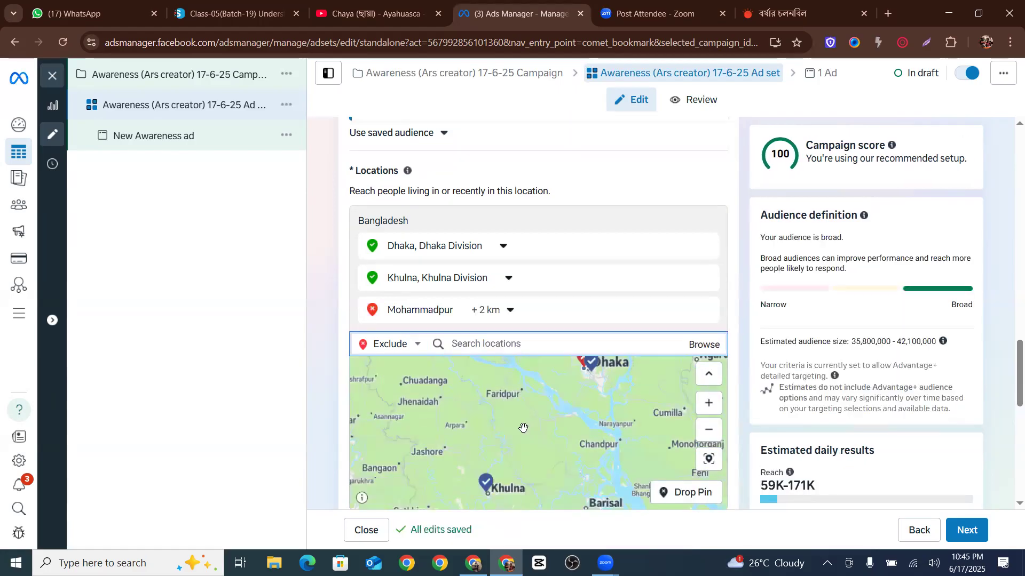
Reduce the radius around the excluded Mohammadpur to 1 km
left_click_drag(524, 428, 418, 480)
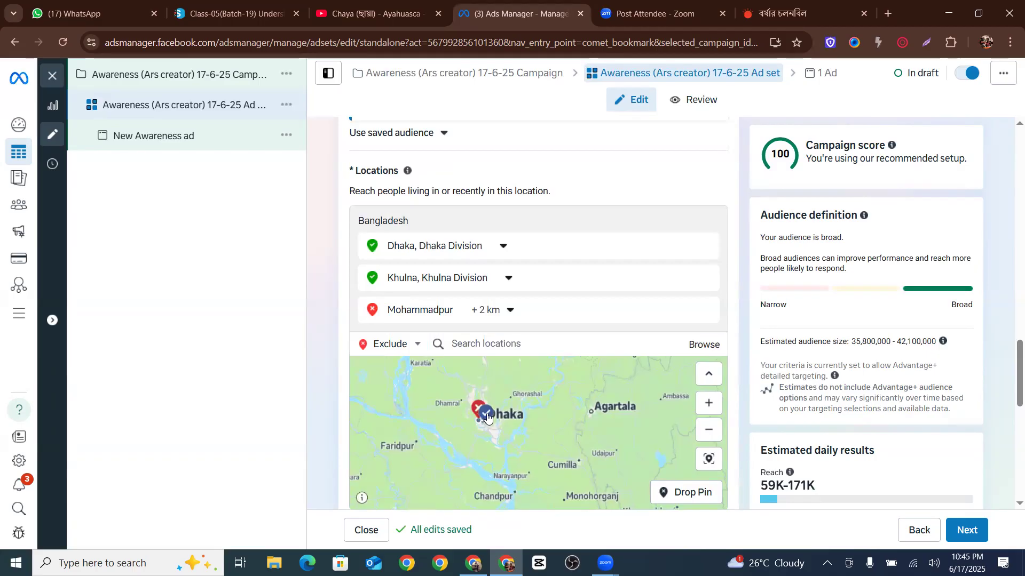
scroll(475, 415, "up", 3)
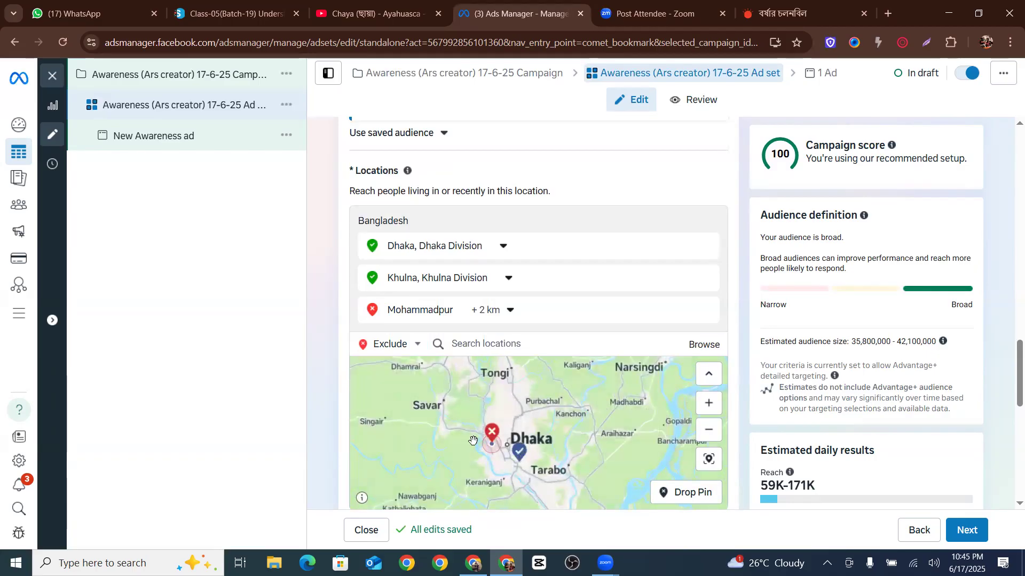
scroll(473, 441, "up", 5)
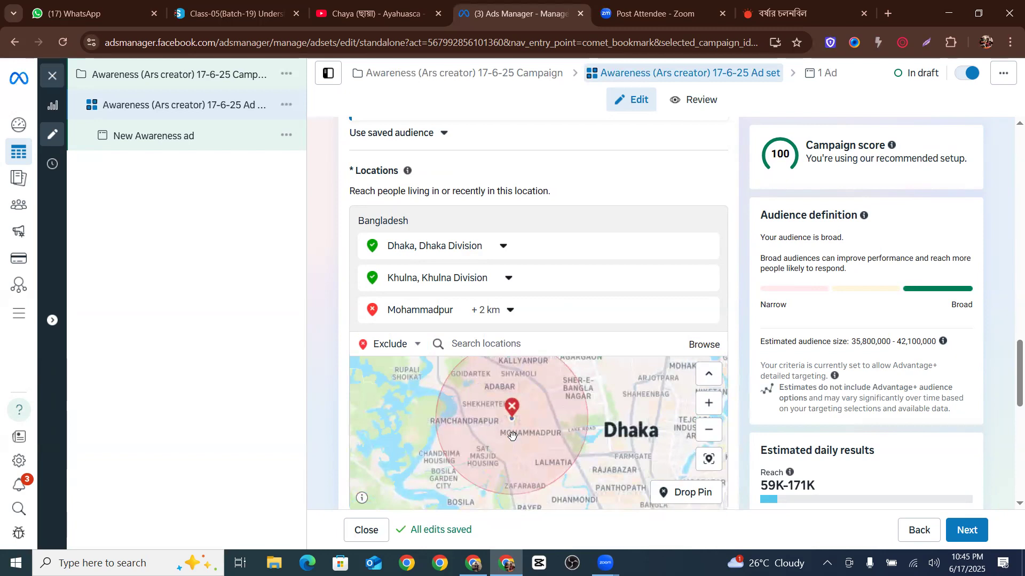
left_click(486, 310)
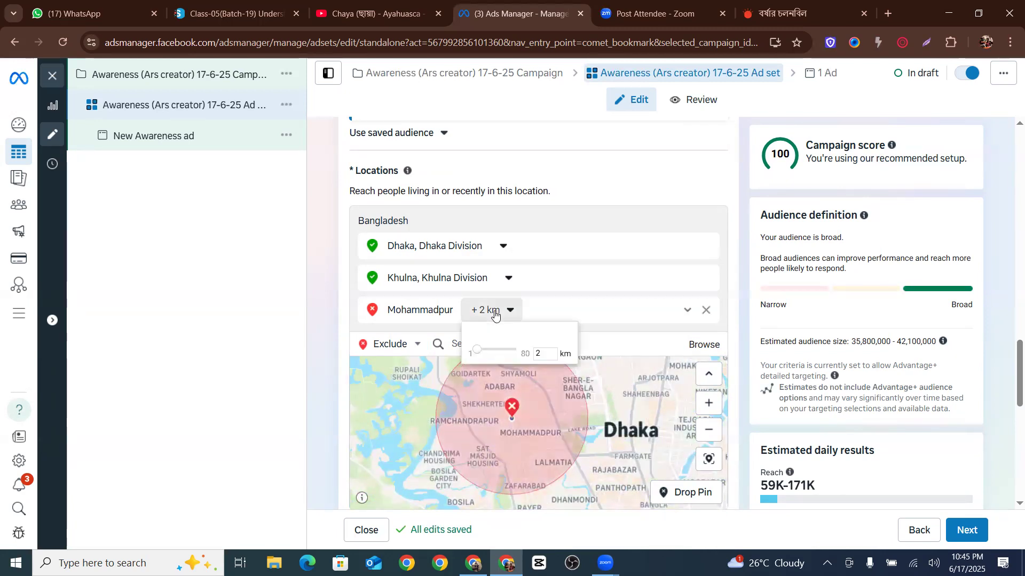
left_click_drag(480, 352, 477, 352)
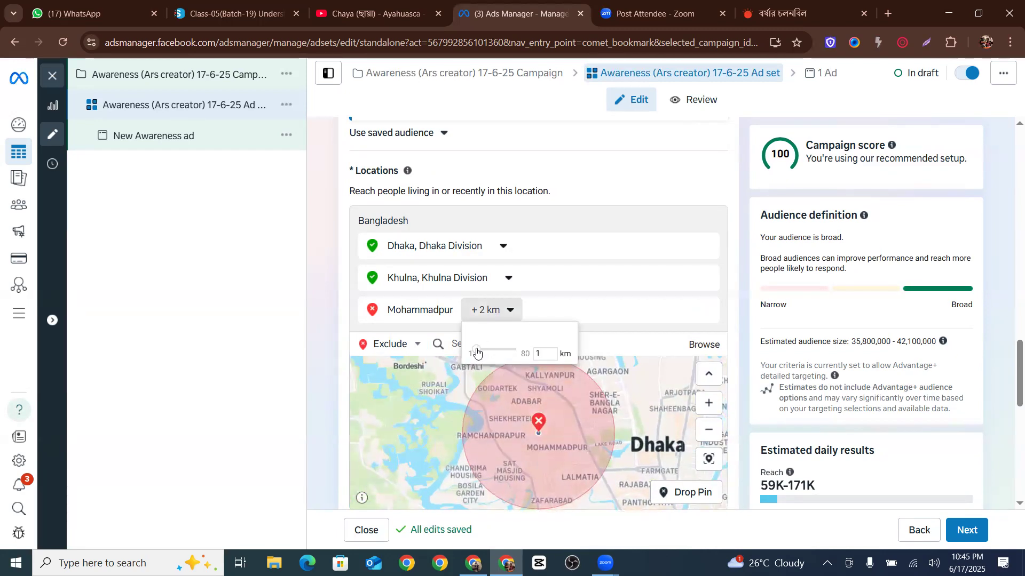
left_click(441, 368)
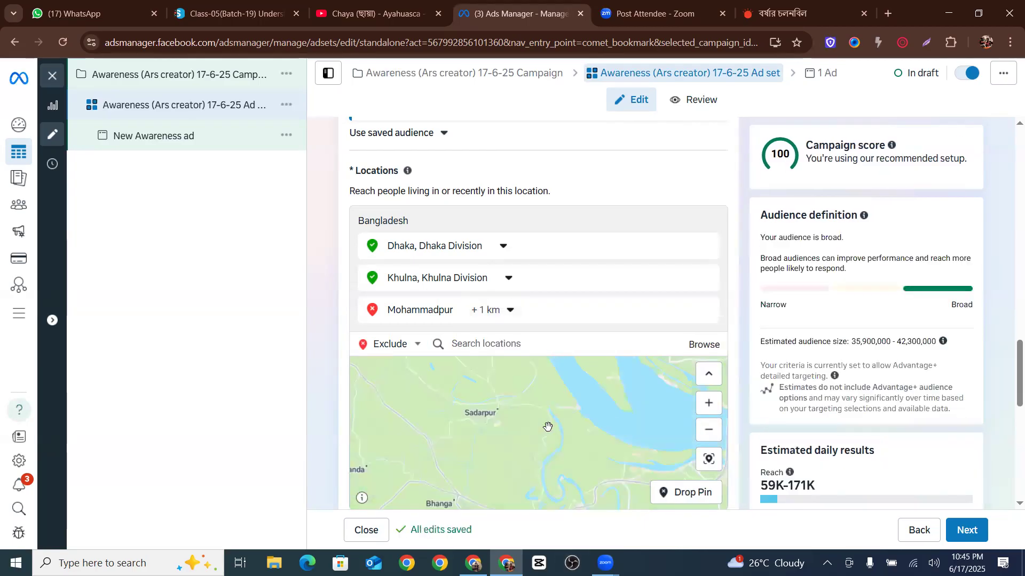
Drop an excluded pin on the map near Tarabo, east of Dhaka
scroll(498, 415, "down", 2)
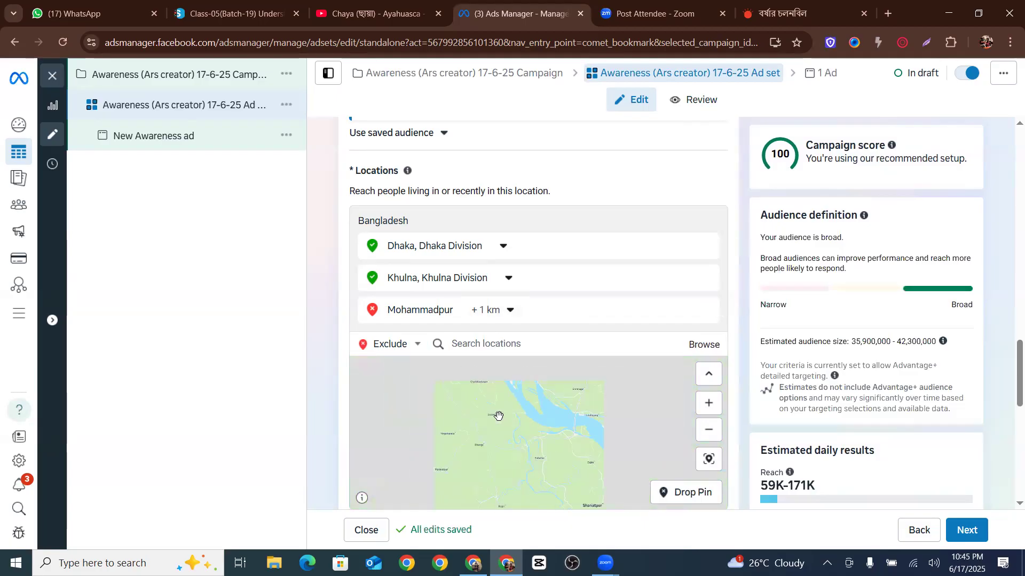
scroll(501, 415, "down", 1)
scroll(501, 415, "up", 1)
scroll(516, 419, "up", 1)
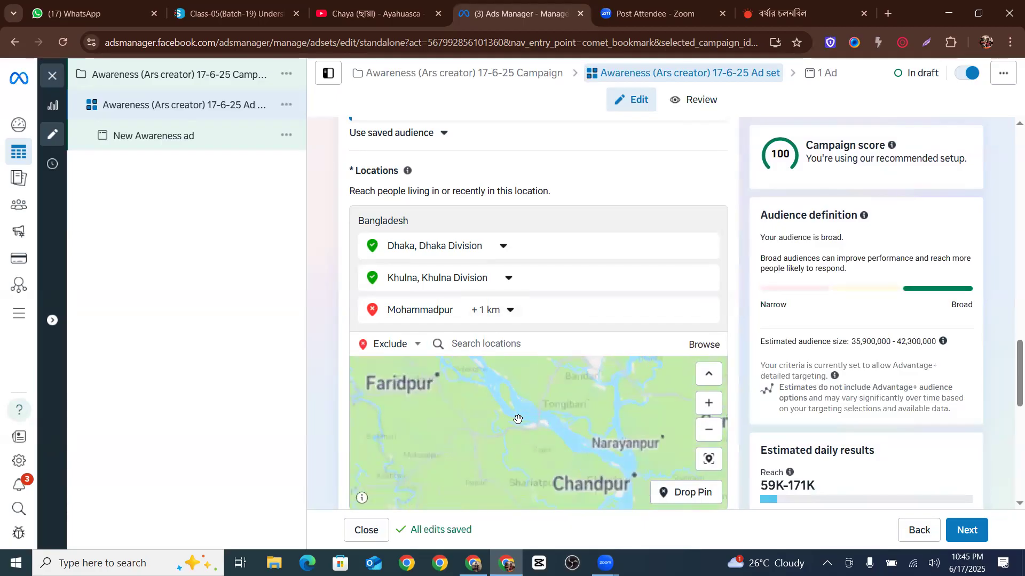
left_click_drag(464, 432, 411, 437)
scroll(478, 426, "up", 3)
left_click_drag(546, 409, 443, 465)
scroll(487, 434, "down", 3)
left_click_drag(521, 411, 520, 459)
scroll(458, 418, "down", 3)
scroll(407, 394, "up", 2)
scroll(376, 393, "up", 1)
left_click_drag(376, 394, 478, 406)
scroll(517, 435, "up", 3)
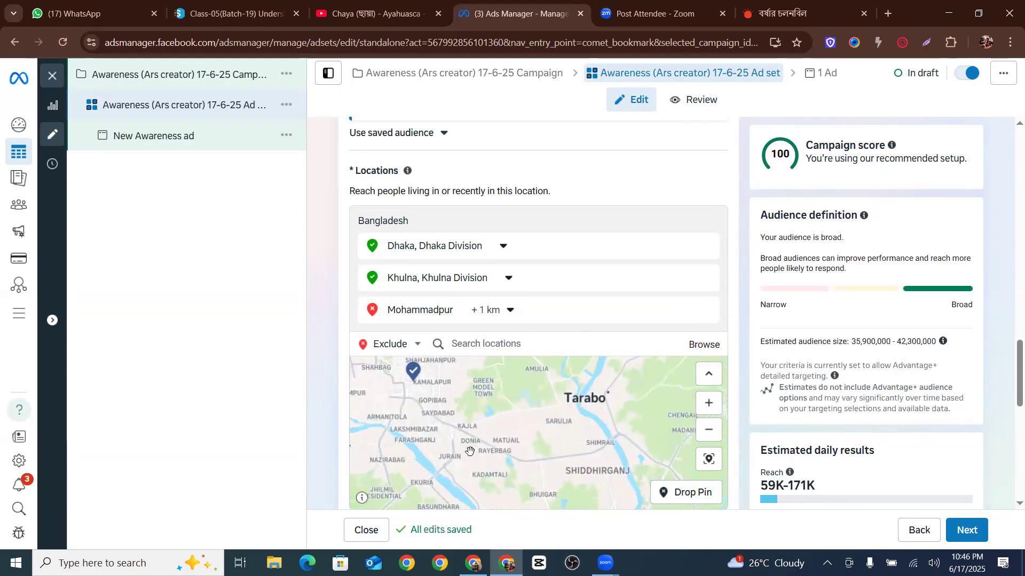
left_click_drag(523, 435, 511, 432)
scroll(535, 434, "up", 1)
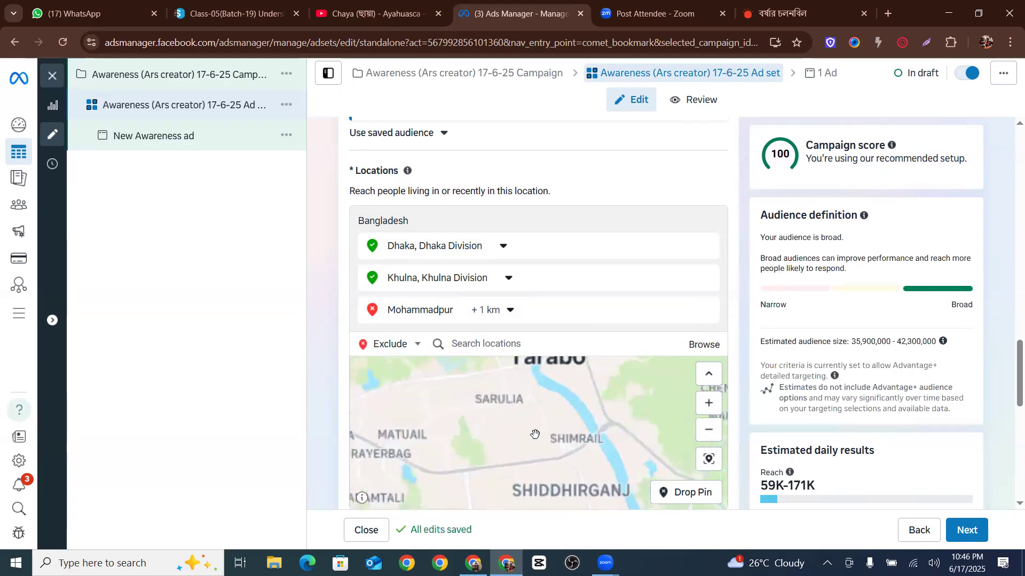
left_click_drag(587, 365, 567, 412)
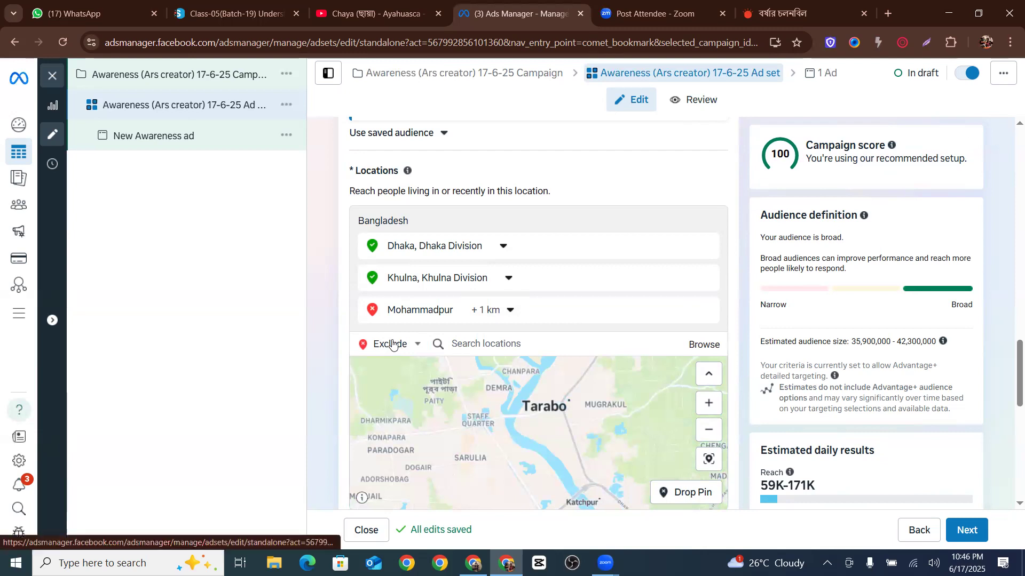
left_click(687, 494)
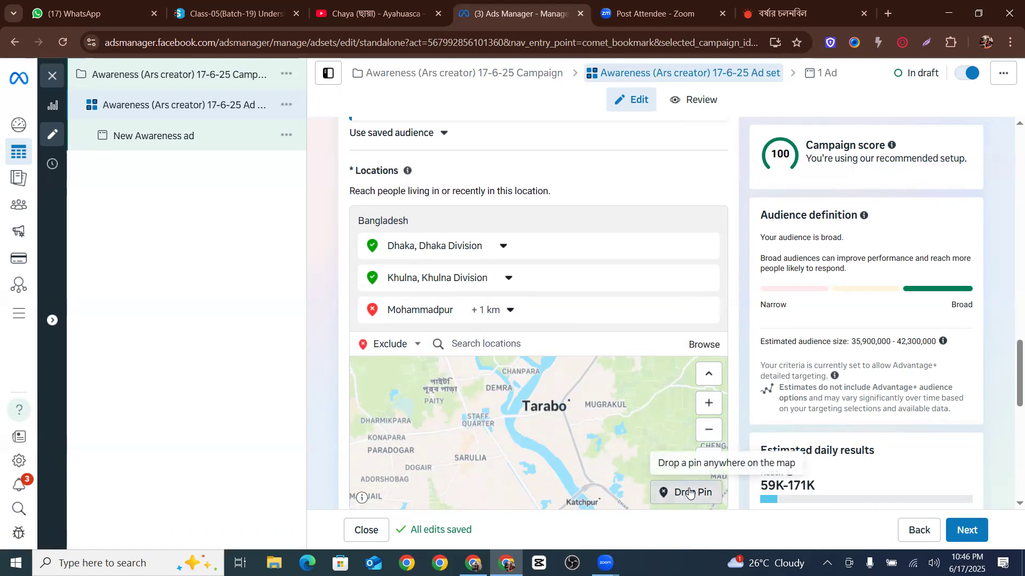
left_click(569, 397)
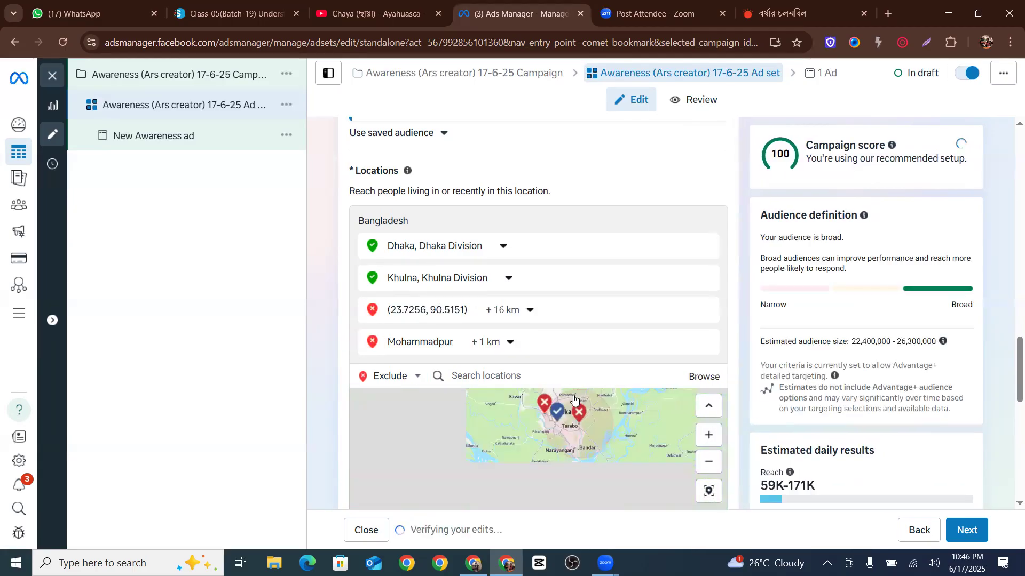
Reduce the radius around the excluded pin near Tarabo to 1 km
left_click(507, 310)
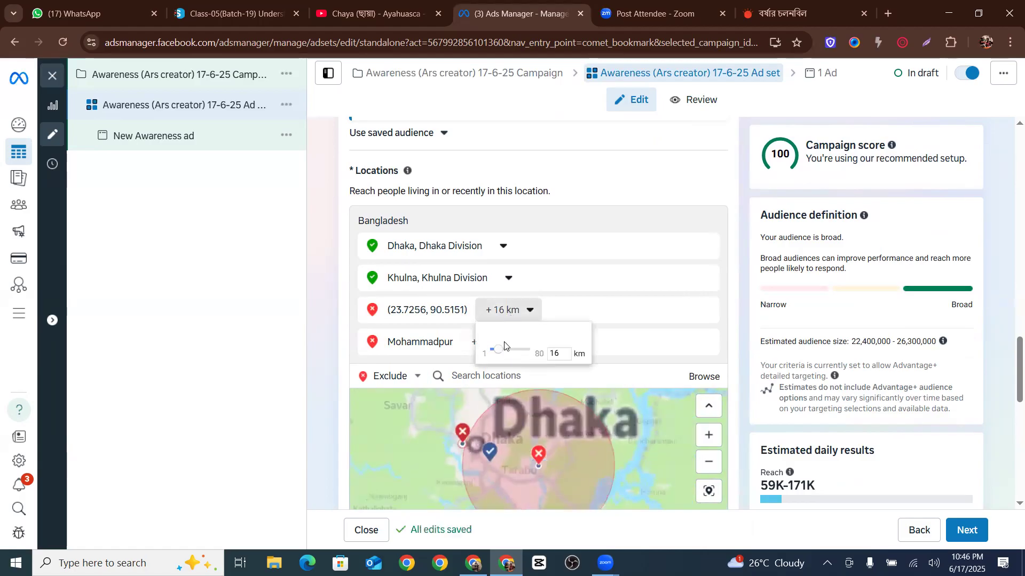
left_click_drag(502, 352, 490, 357)
left_click(557, 450)
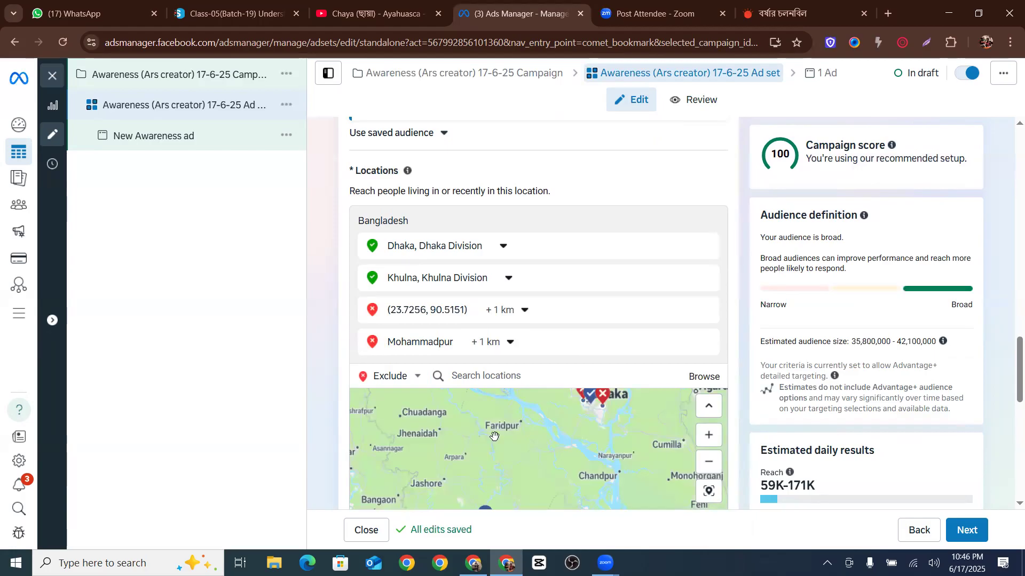
Browse the predefined location categories for countries, regions and saved locations
scroll(494, 436, "up", 5)
scroll(501, 425, "down", 3)
scroll(718, 420, "down", 5)
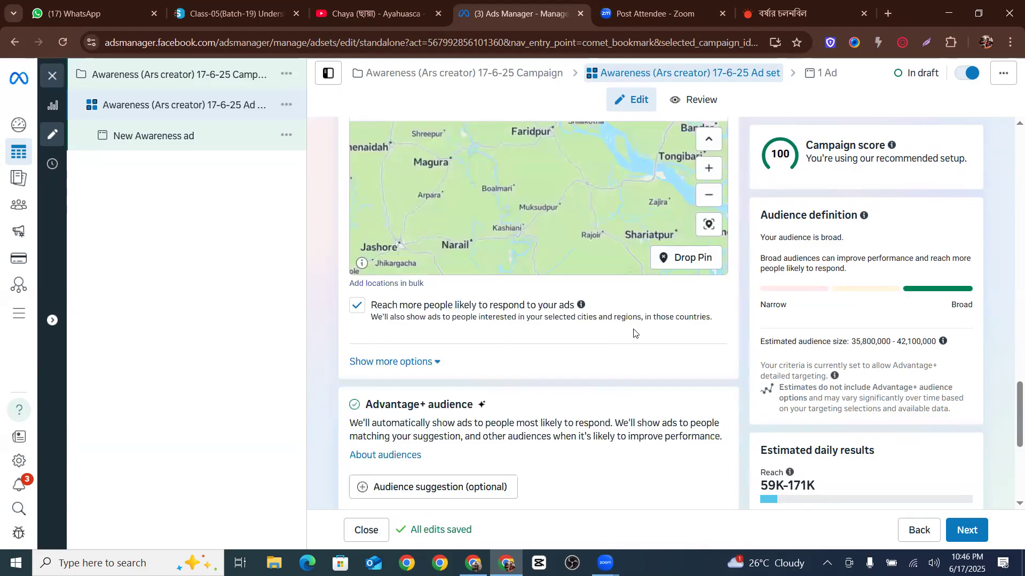
scroll(633, 333, "up", 2)
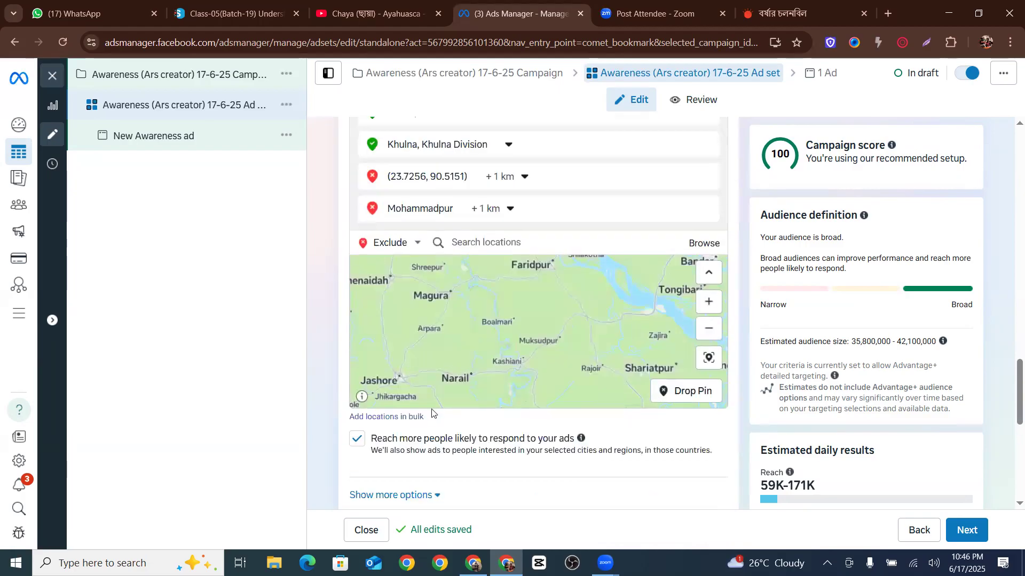
left_click(702, 247)
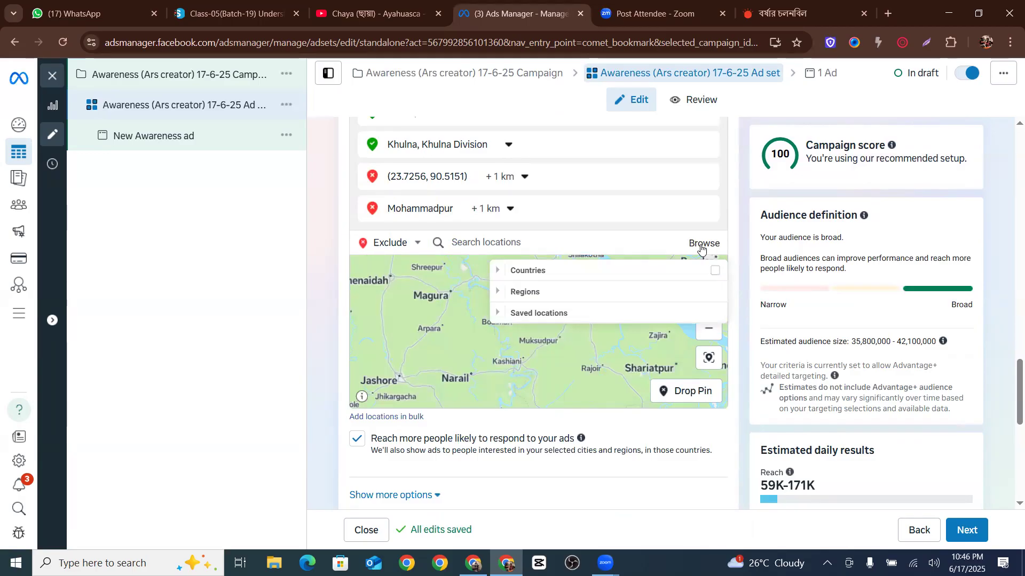
mouse_move(536, 265)
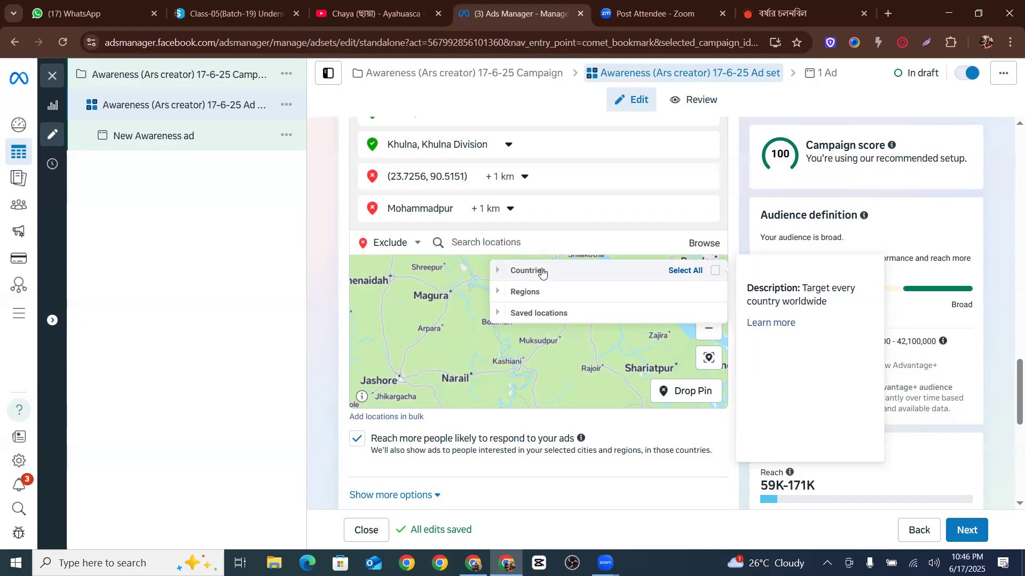
left_click(496, 272)
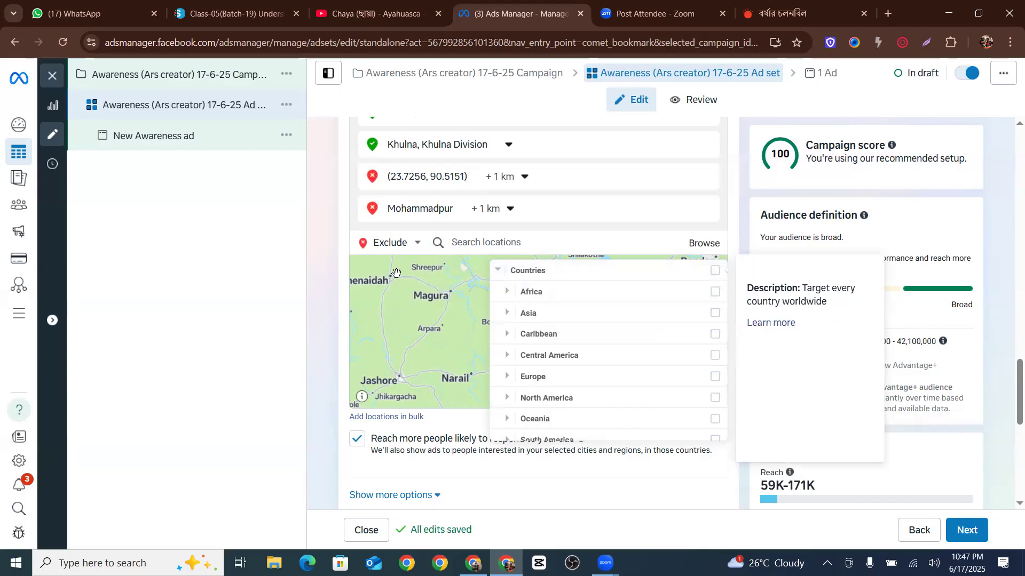
left_click(339, 256)
left_click(699, 244)
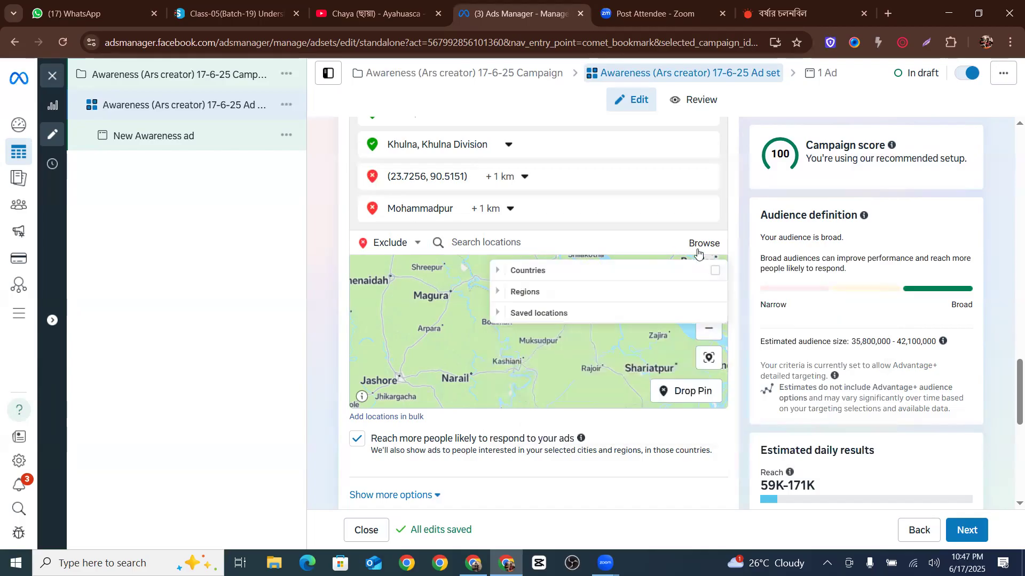
left_click(500, 293)
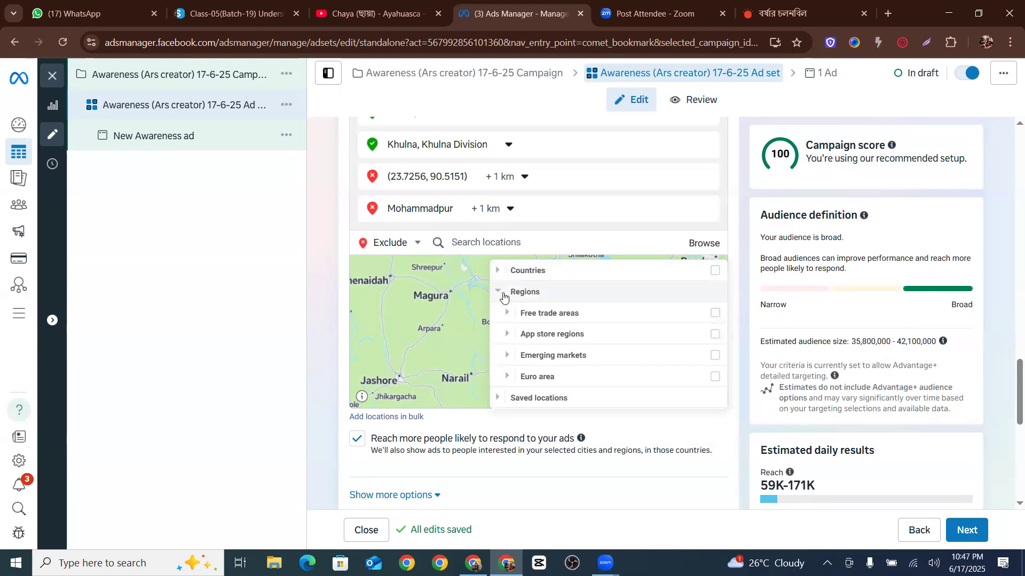
left_click(500, 293)
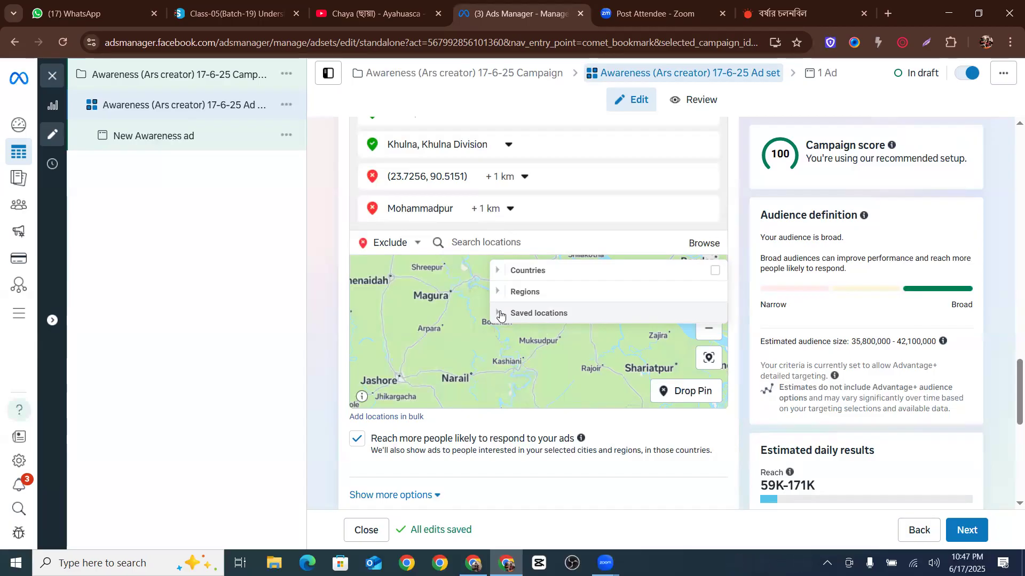
left_click(451, 249)
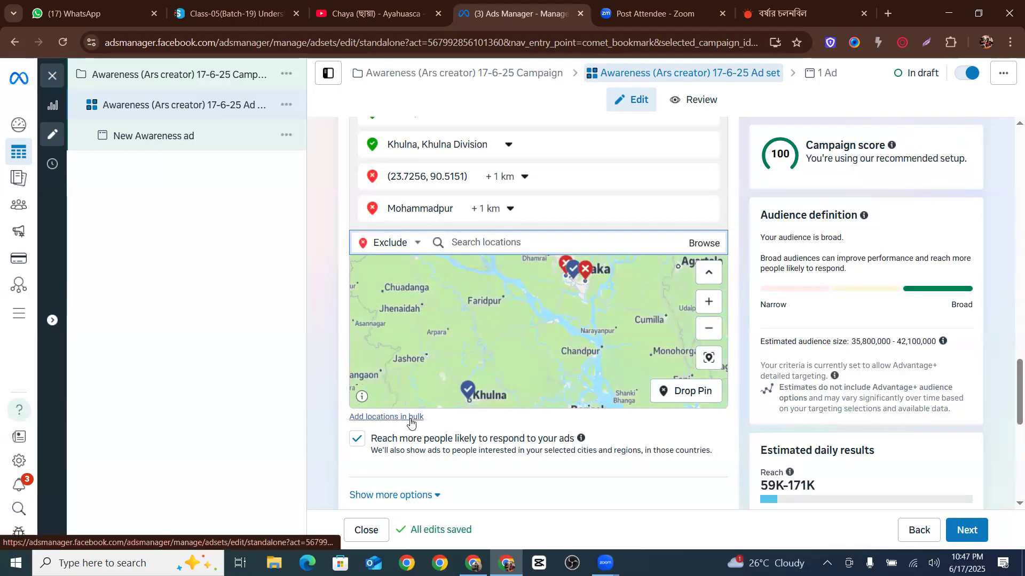
Open the bulk location dialog, choose Postal codes with Bangladesh as default country, and enter postal code 1207
left_click(393, 411)
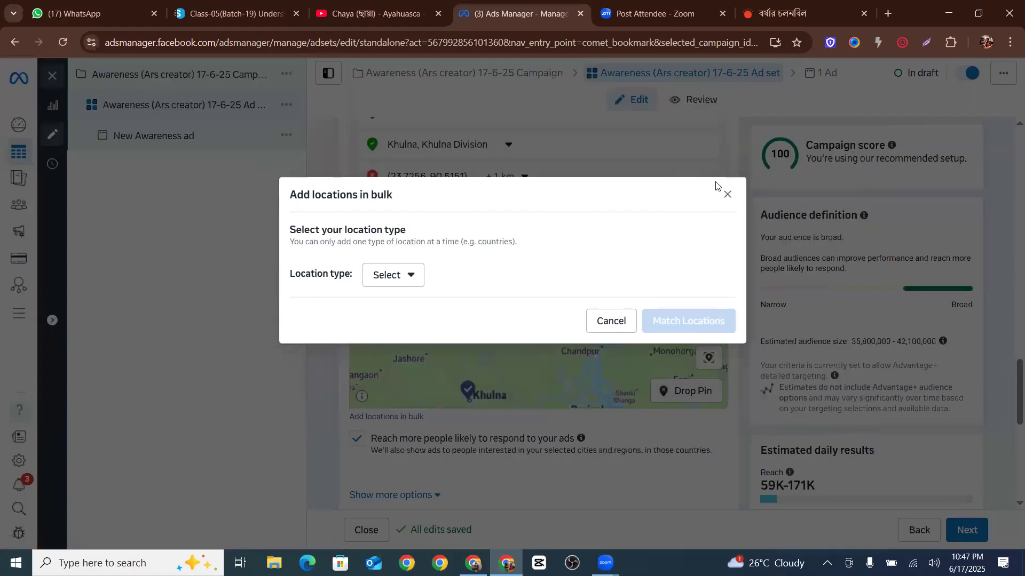
left_click(726, 194)
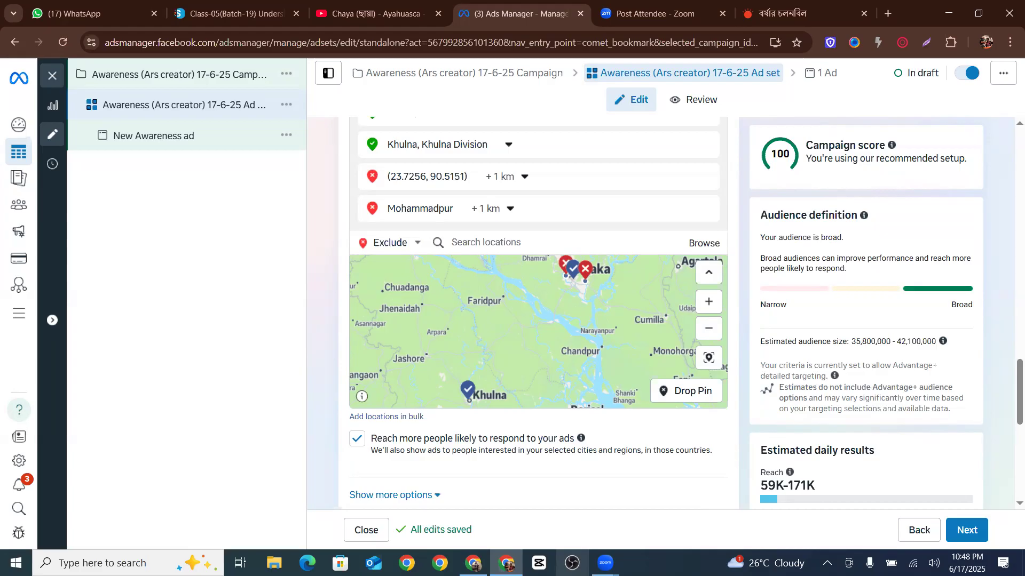
left_click(403, 416)
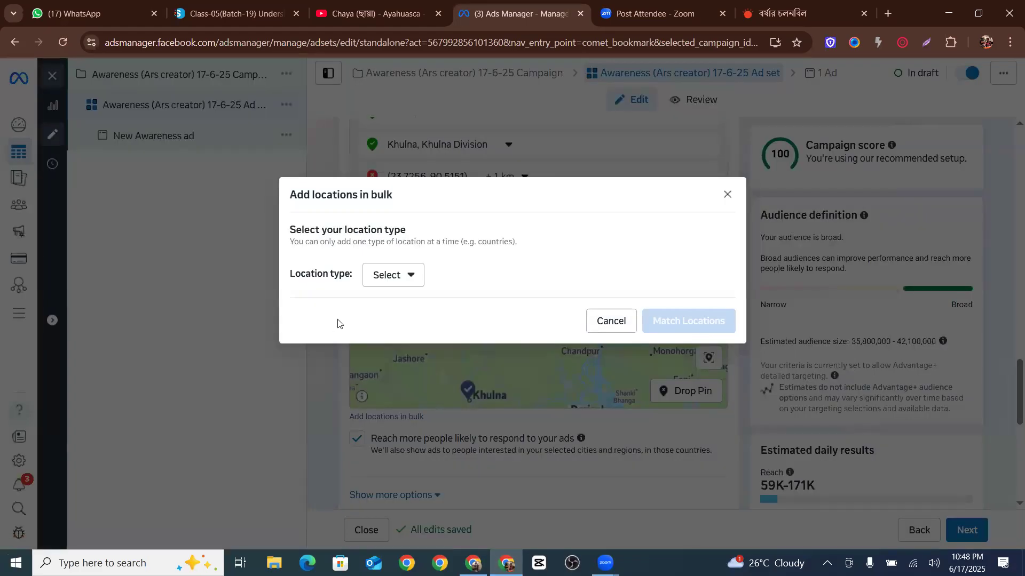
left_click(395, 276)
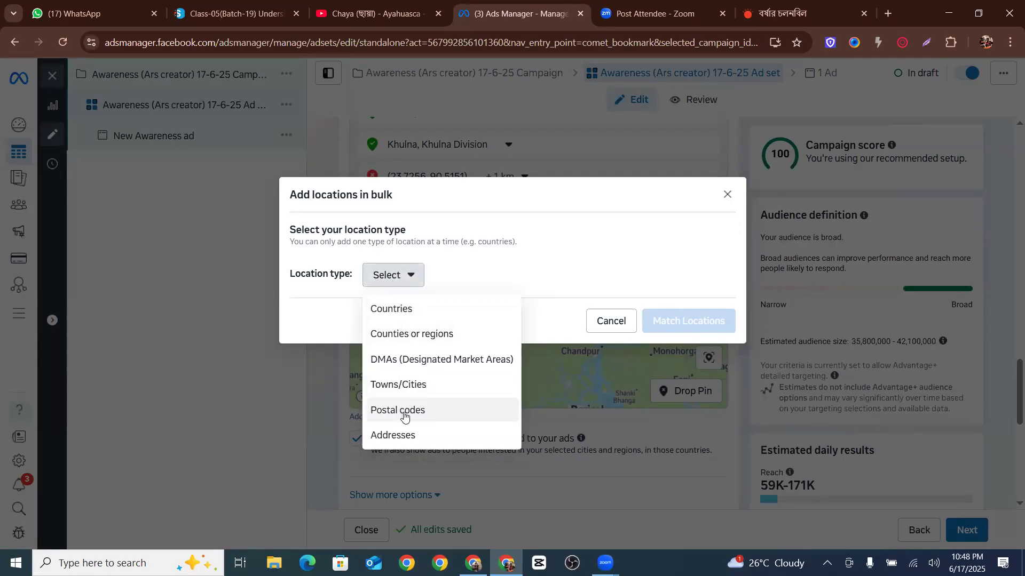
left_click(409, 307)
left_click(403, 239)
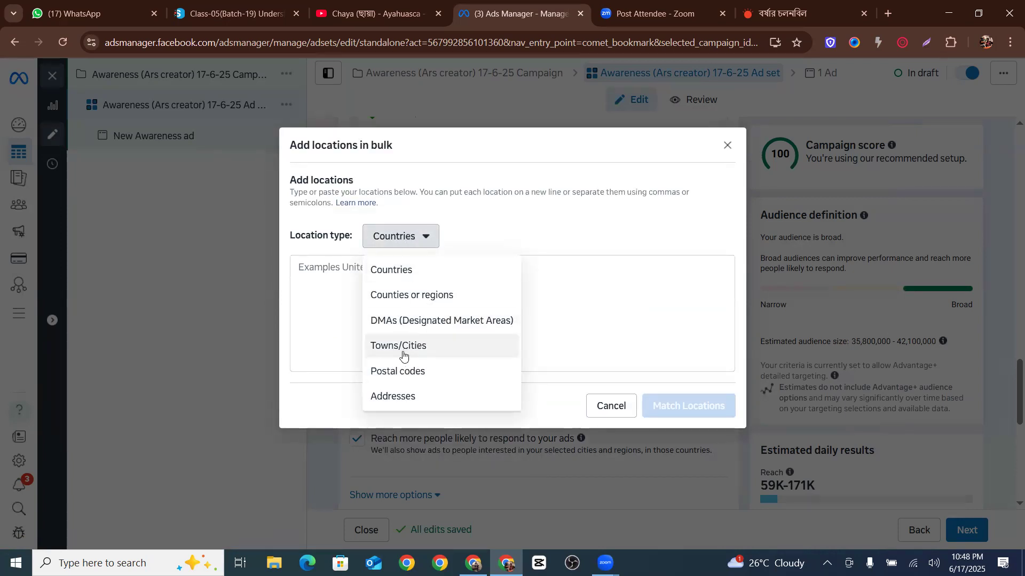
left_click(400, 370)
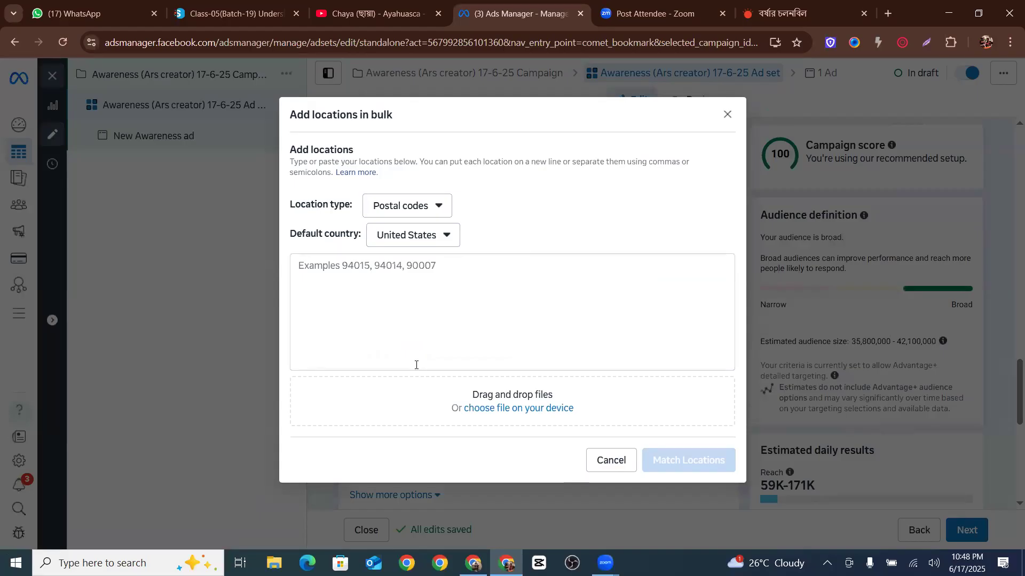
left_click(419, 236)
scroll(414, 315, "down", 5)
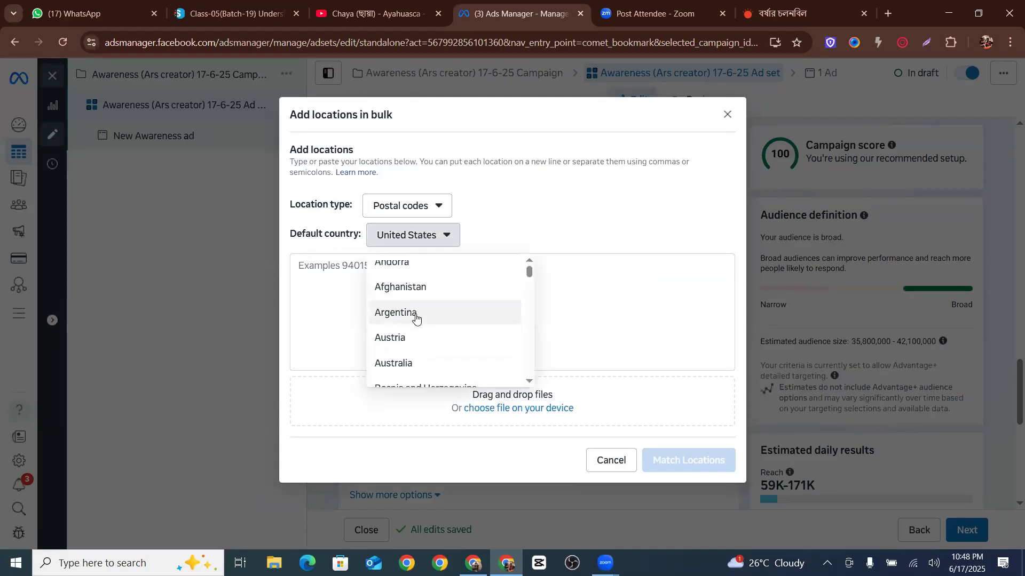
left_click(412, 281)
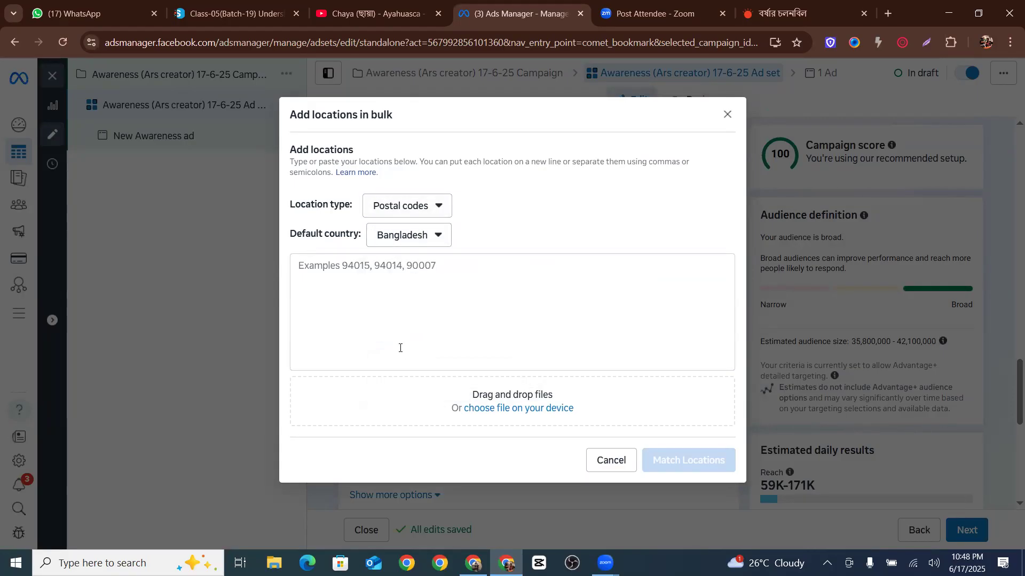
left_click(350, 284)
type("1207")
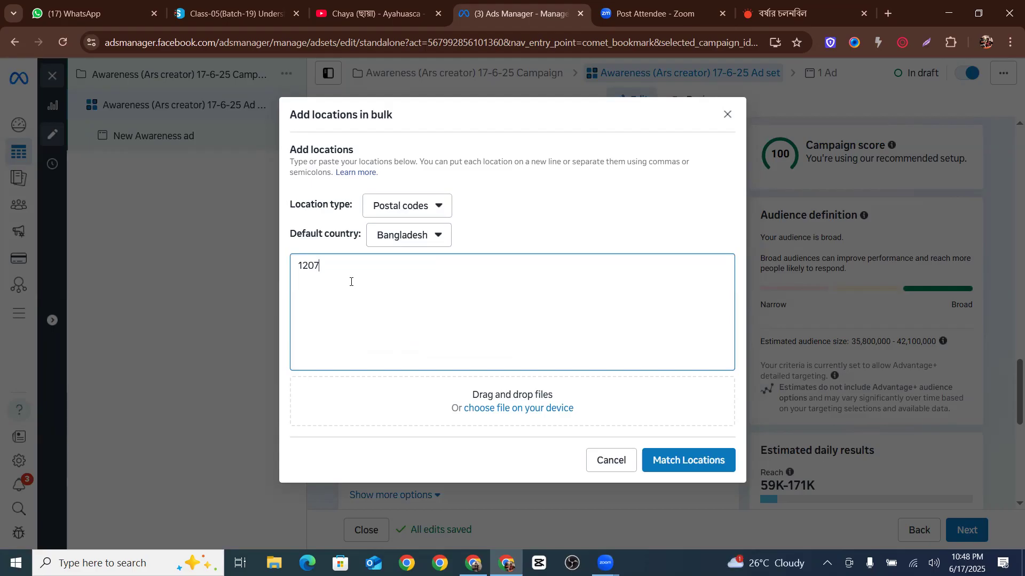
Try choosing a locations file from the device, then close the file picker and the bulk location dialog
left_click(457, 554)
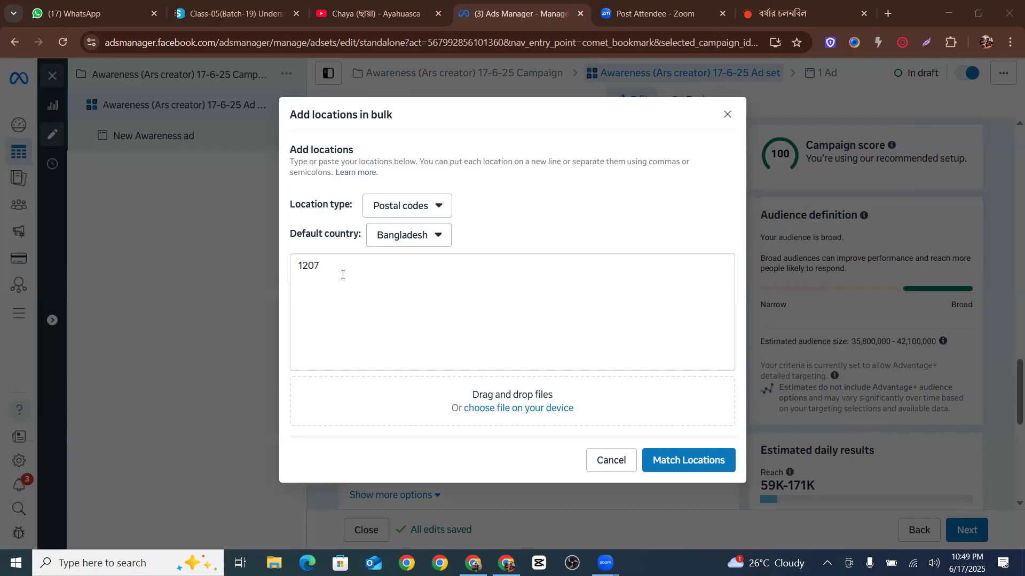
left_click_drag(362, 284, 292, 268)
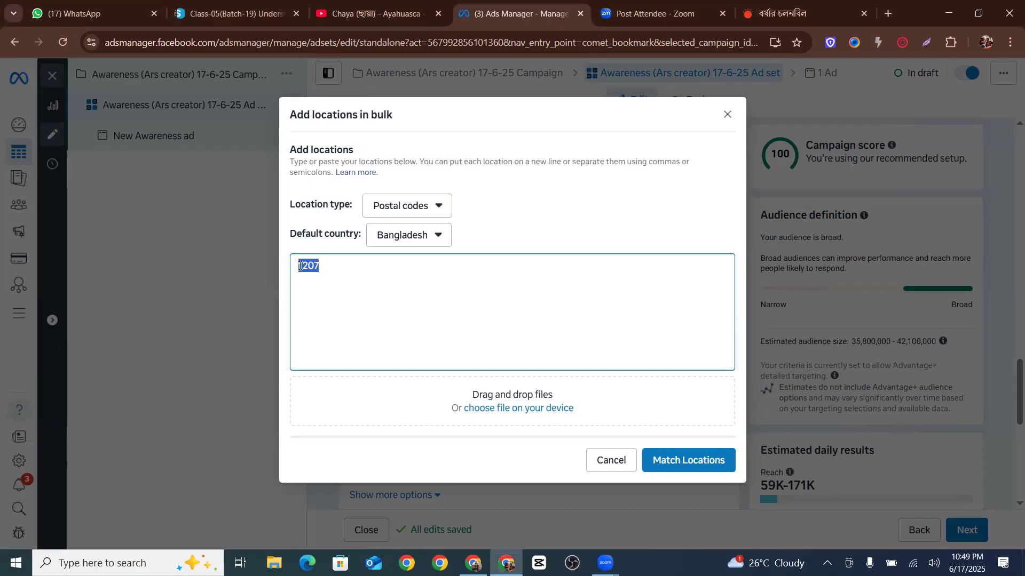
left_click(349, 281)
left_click_drag(320, 265, 316, 266)
key("ctrl+a")
left_click(318, 274)
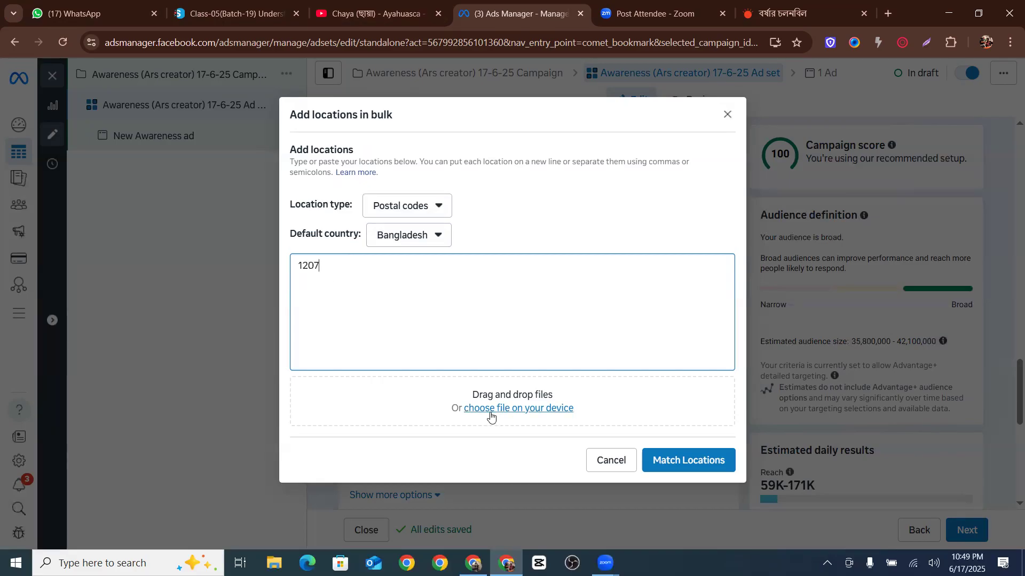
left_click(540, 410)
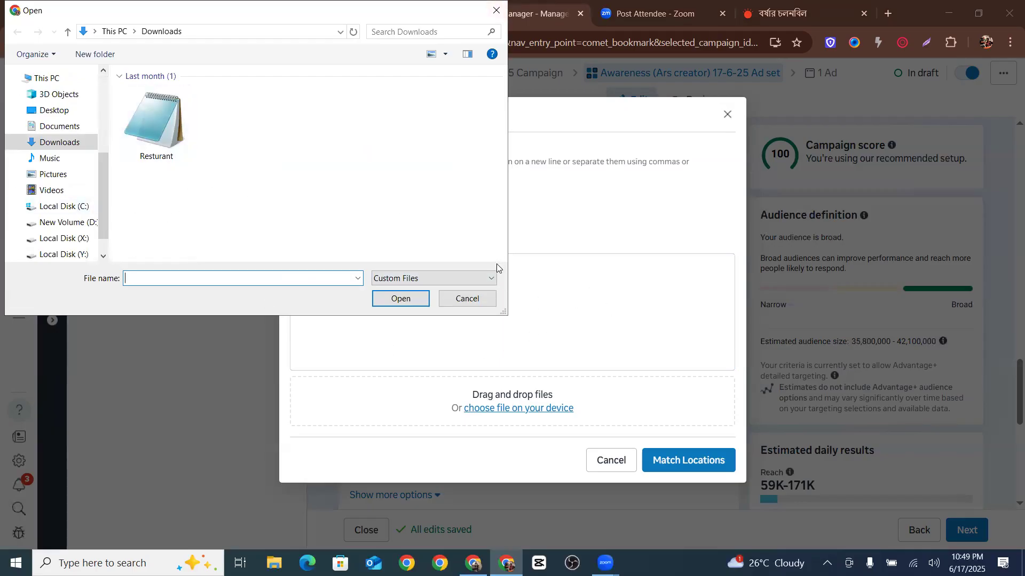
left_click(495, 11)
left_click(726, 114)
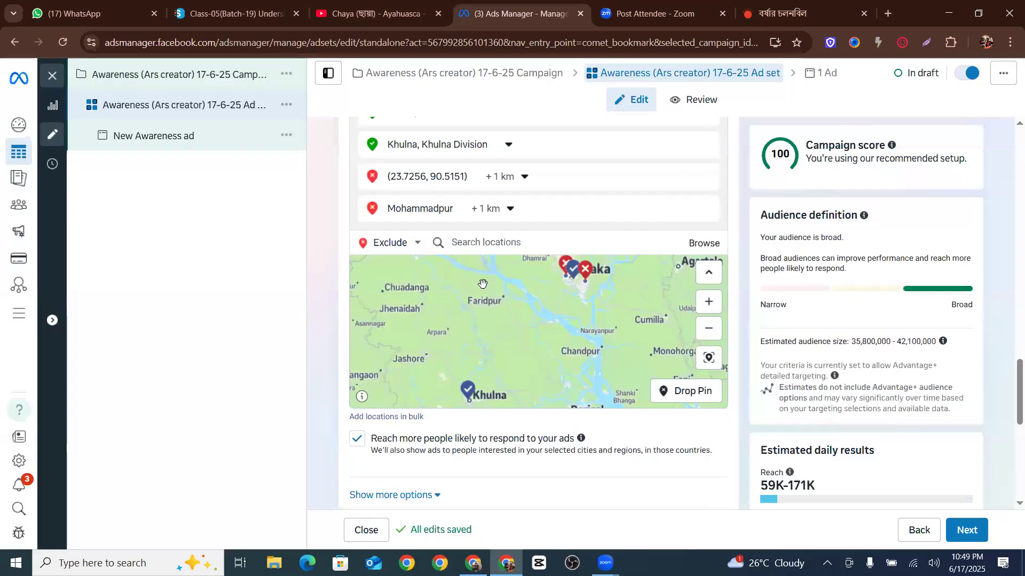
Switch the location mode back to Include
left_click(387, 245)
left_click(391, 262)
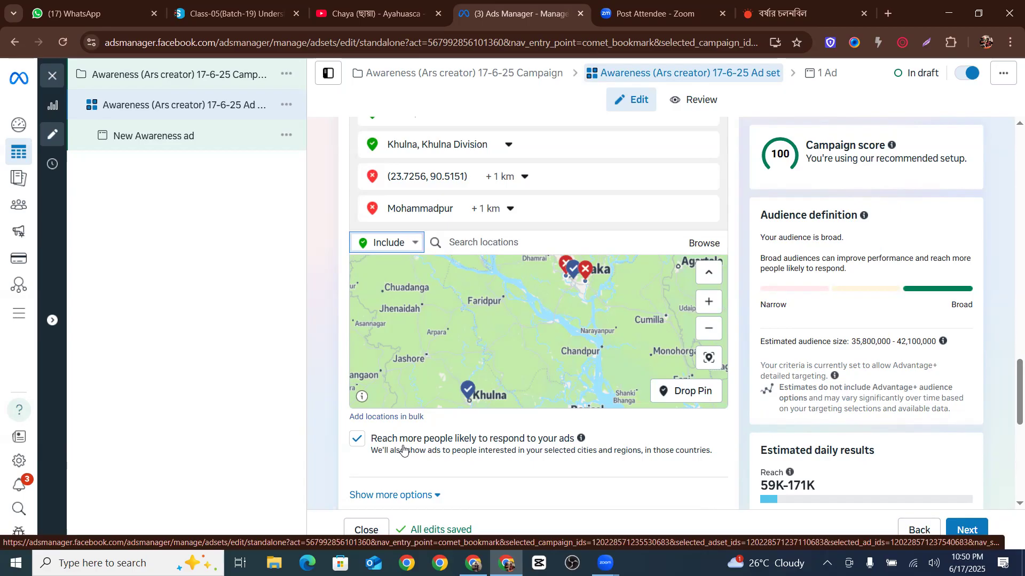
Expand the Advantage+ audience suggestion and review the custom audience creation and search options
scroll(403, 449, "down", 5)
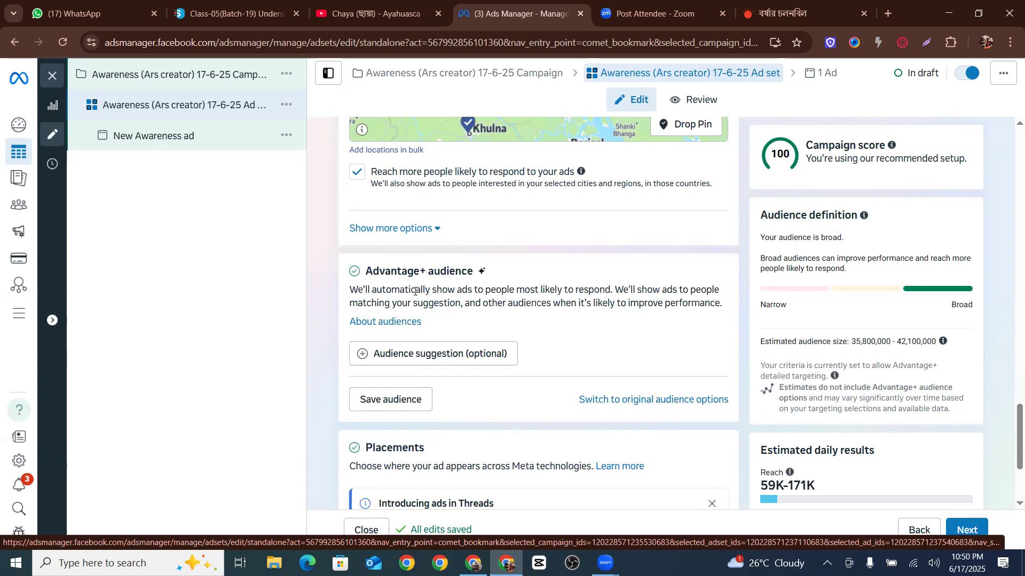
left_click(423, 355)
scroll(420, 232, "down", 2)
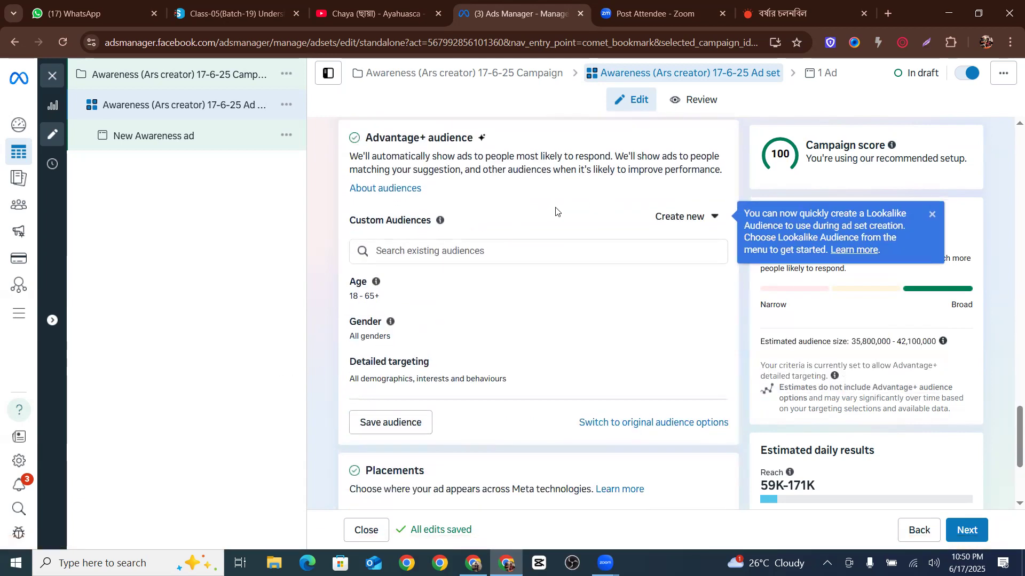
left_click(676, 216)
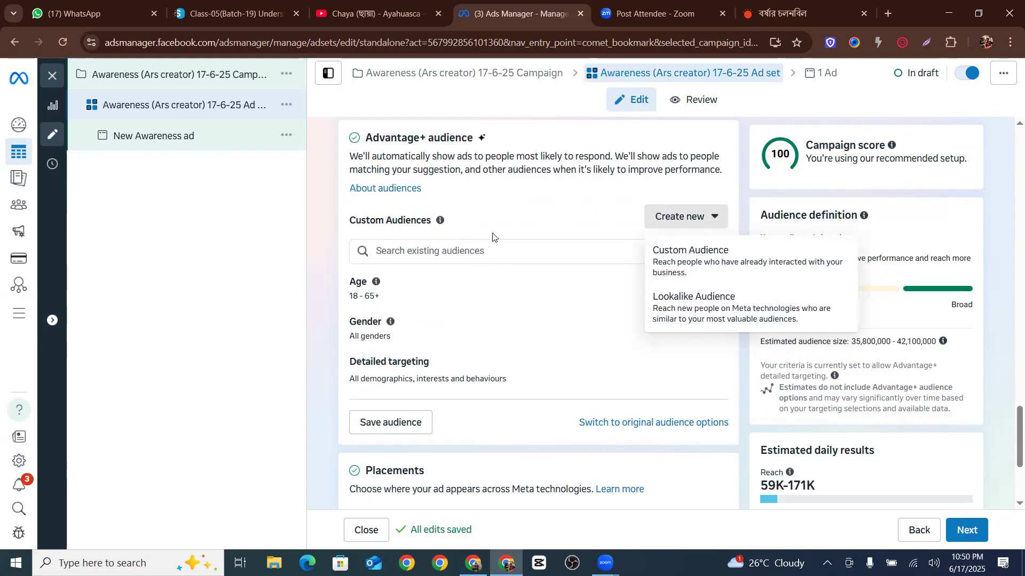
left_click(444, 256)
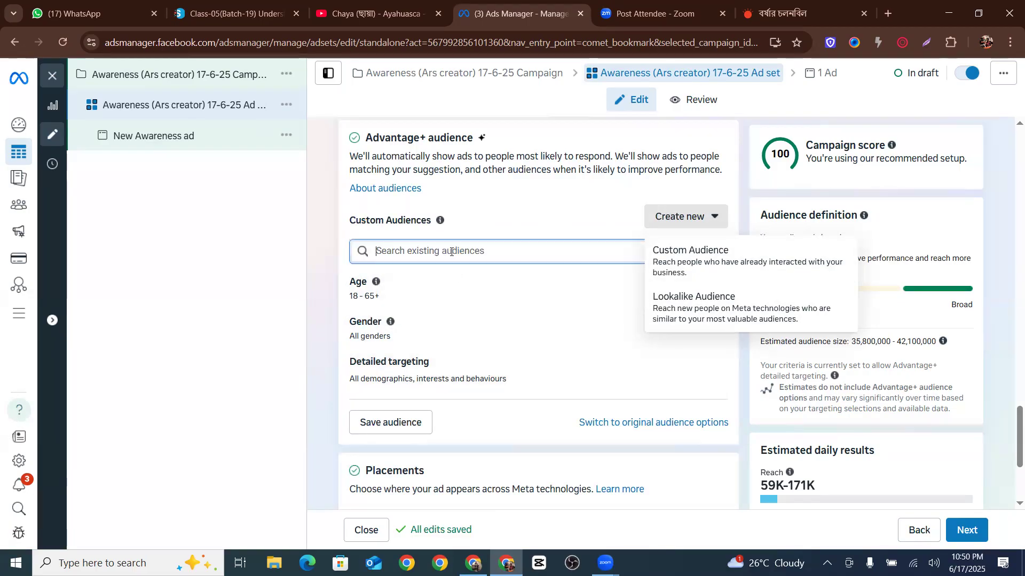
left_click(324, 264)
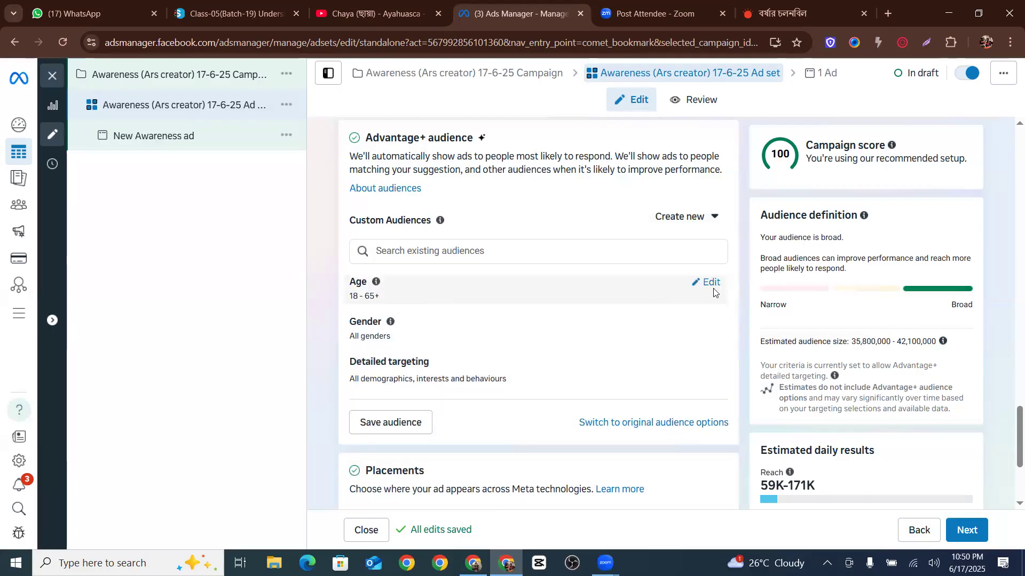
Edit the audience age range and set the maximum age to 50
left_click(714, 290)
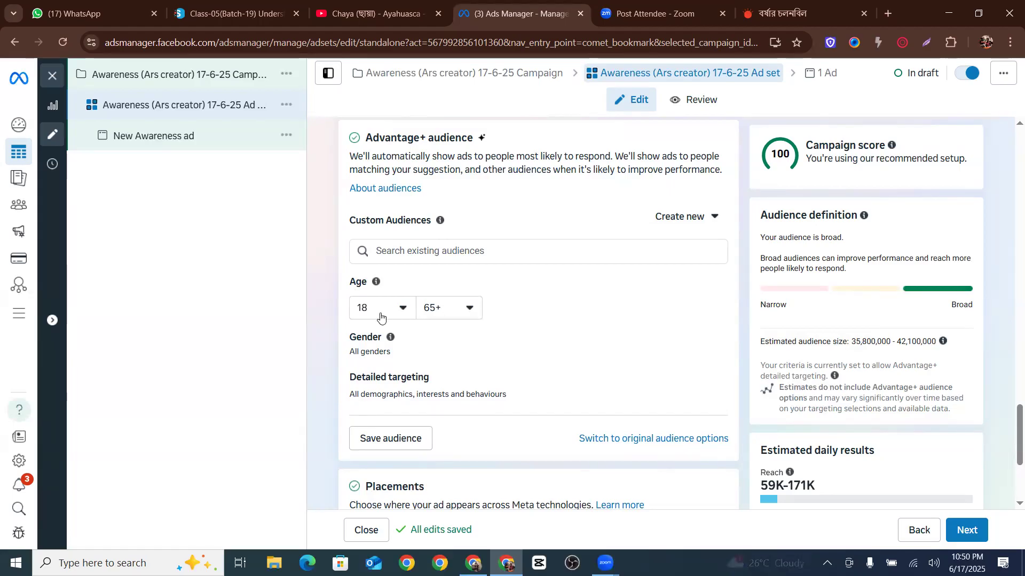
left_click(450, 307)
scroll(447, 427, "up", 4)
scroll(449, 427, "up", 2)
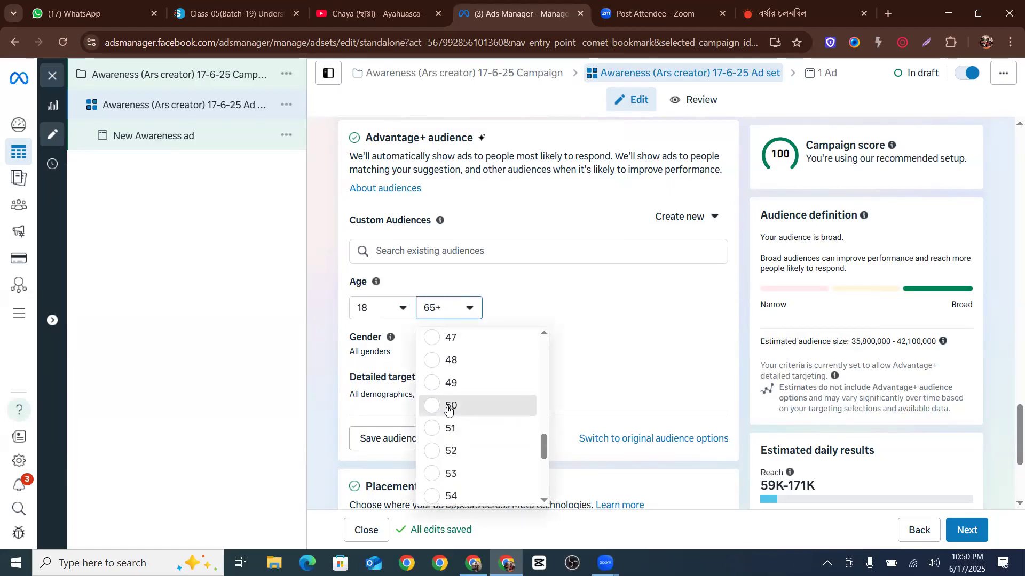
left_click(450, 404)
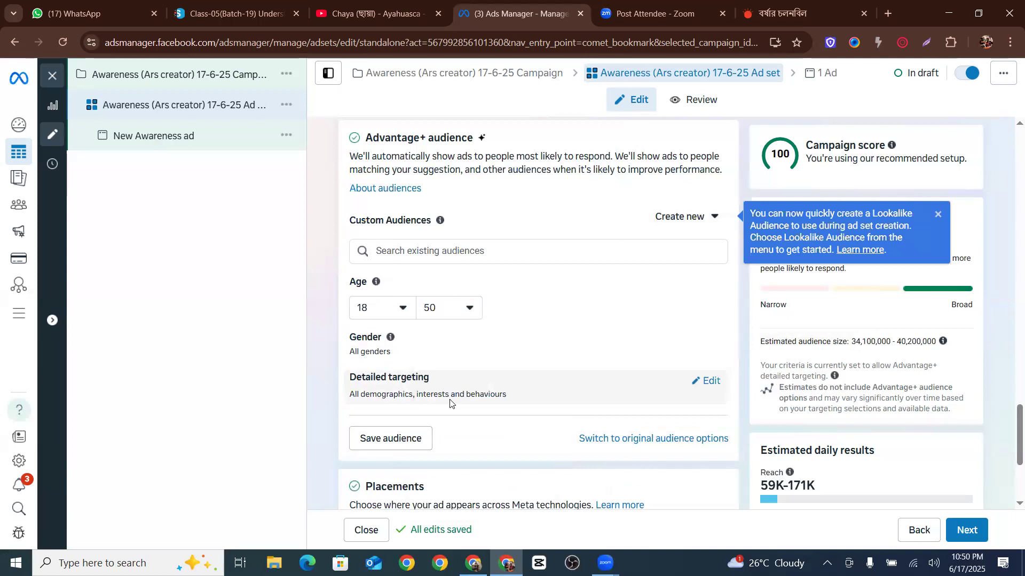
Open the gender options and select All genders
left_click(699, 342)
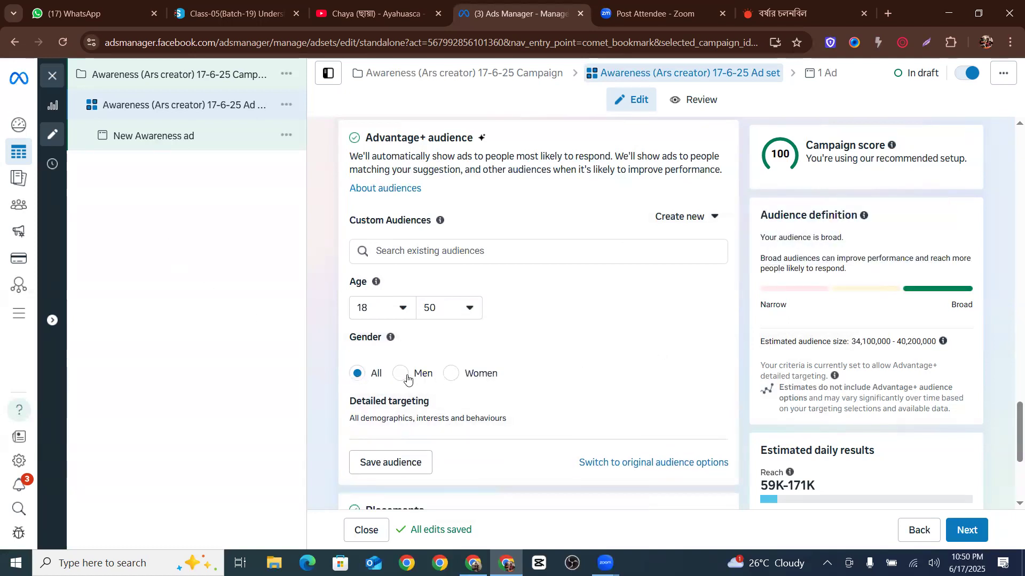
left_click(363, 374)
scroll(528, 347, "down", 3)
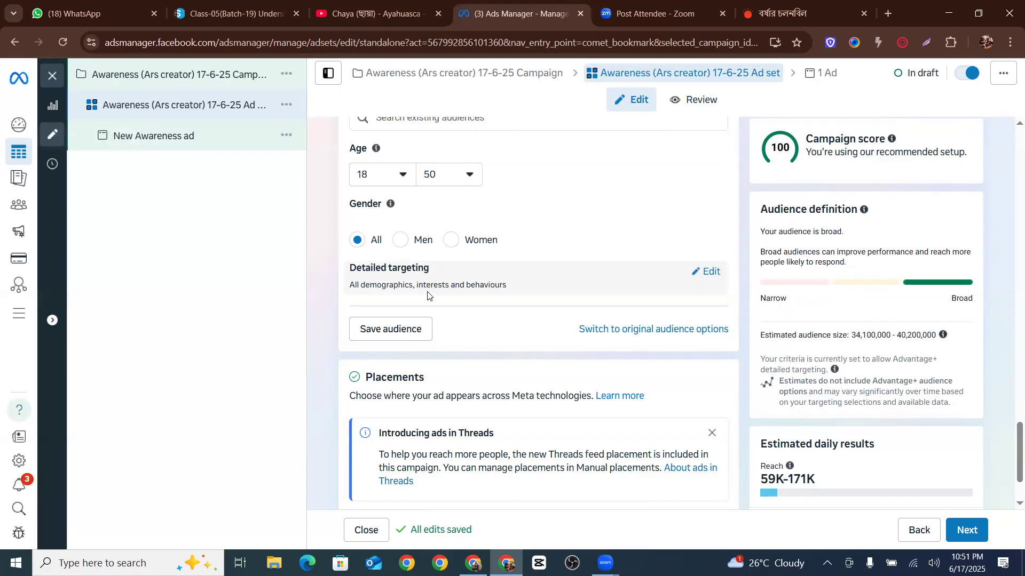
Search detailed targeting for university and add BRAC University as an employer
left_click(705, 271)
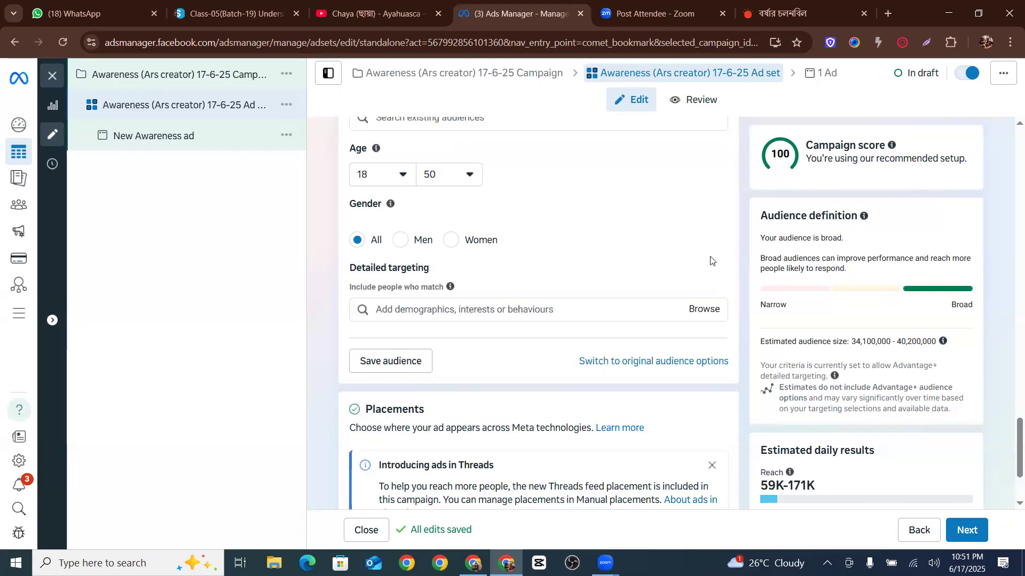
left_click(427, 309)
type("u")
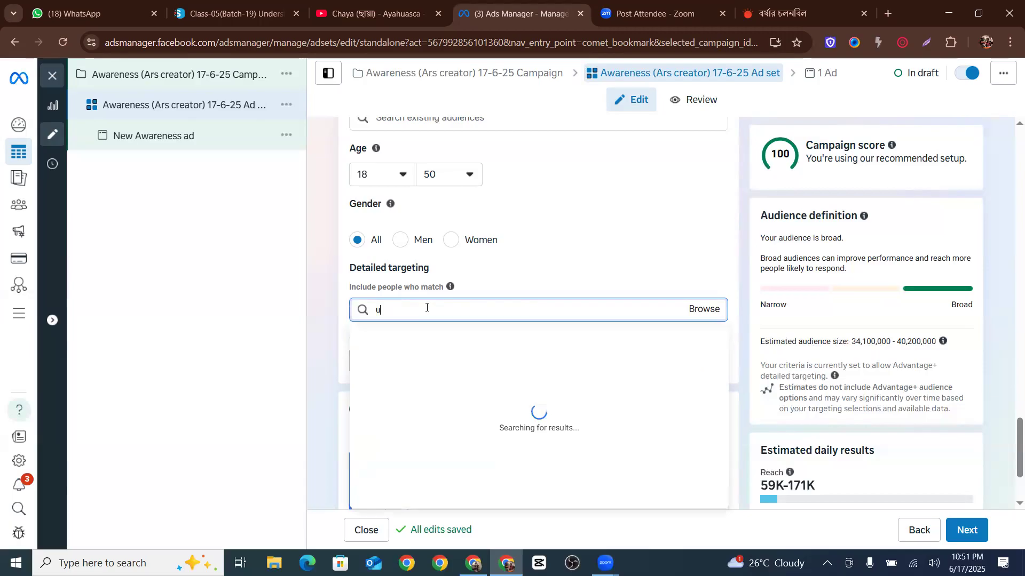
type("niversity")
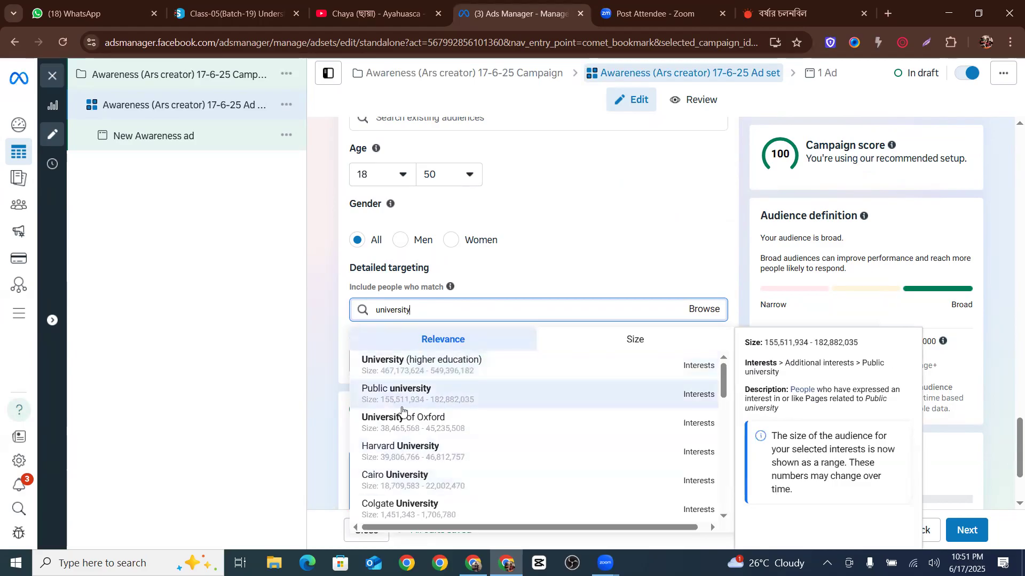
scroll(411, 389, "down", 5)
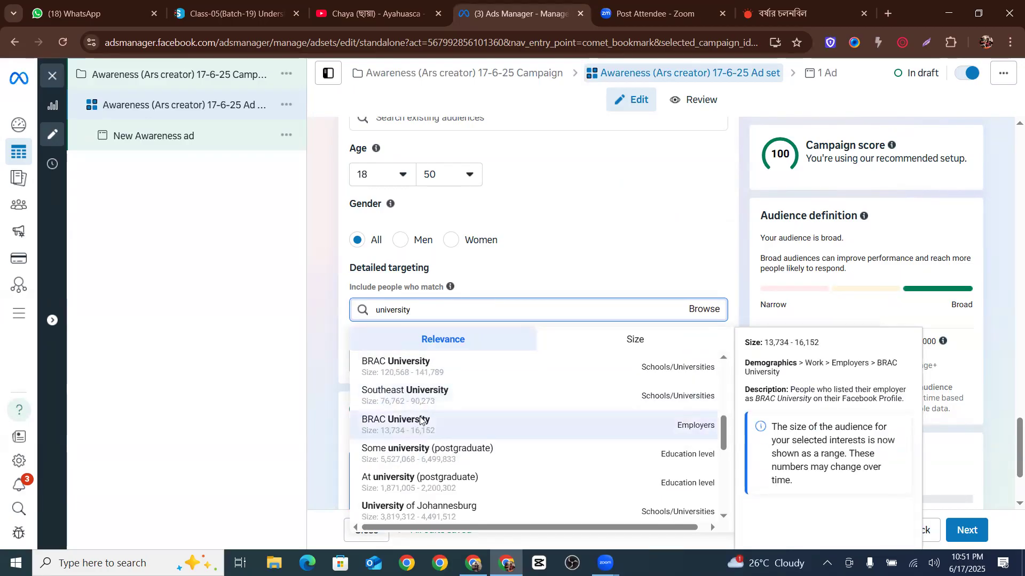
left_click(420, 421)
scroll(417, 352, "down", 2)
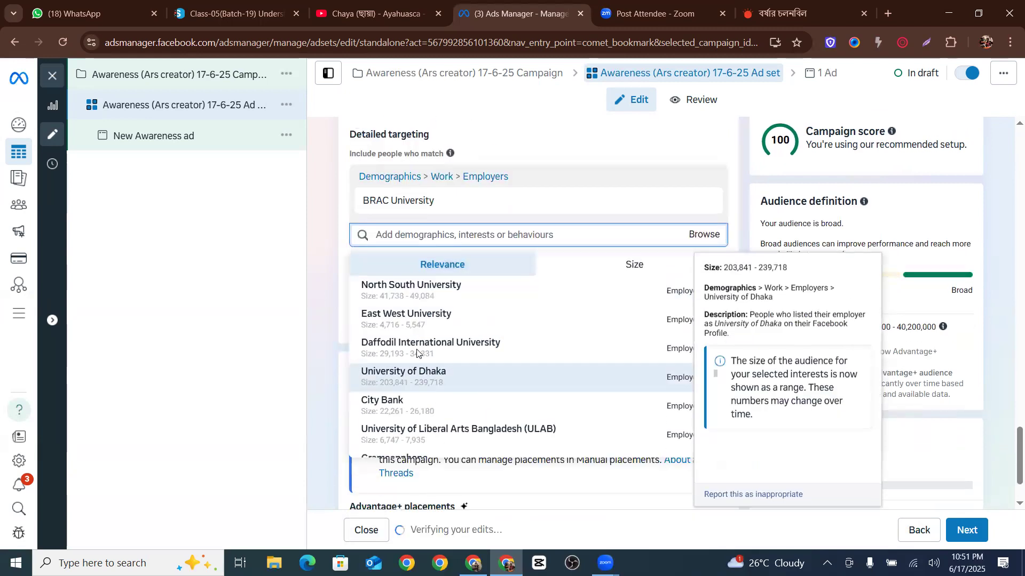
scroll(417, 352, "down", 5)
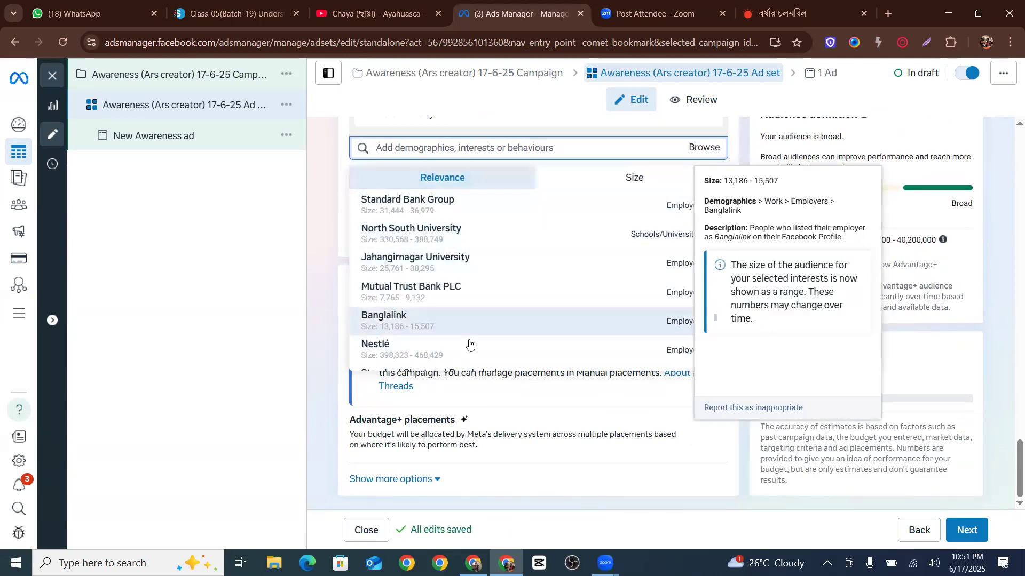
scroll(464, 345, "up", 4)
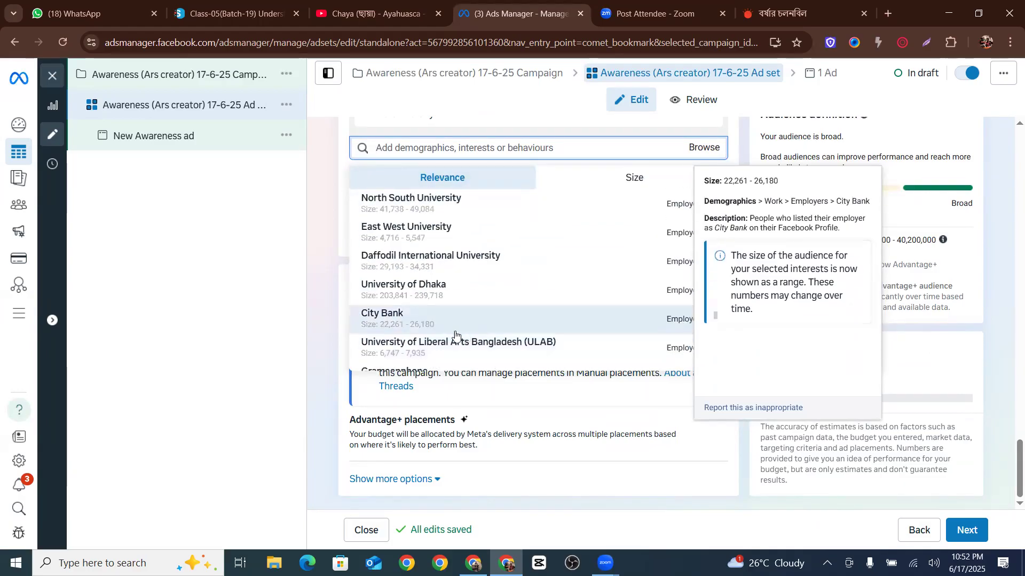
left_click(320, 252)
scroll(479, 208, "up", 3)
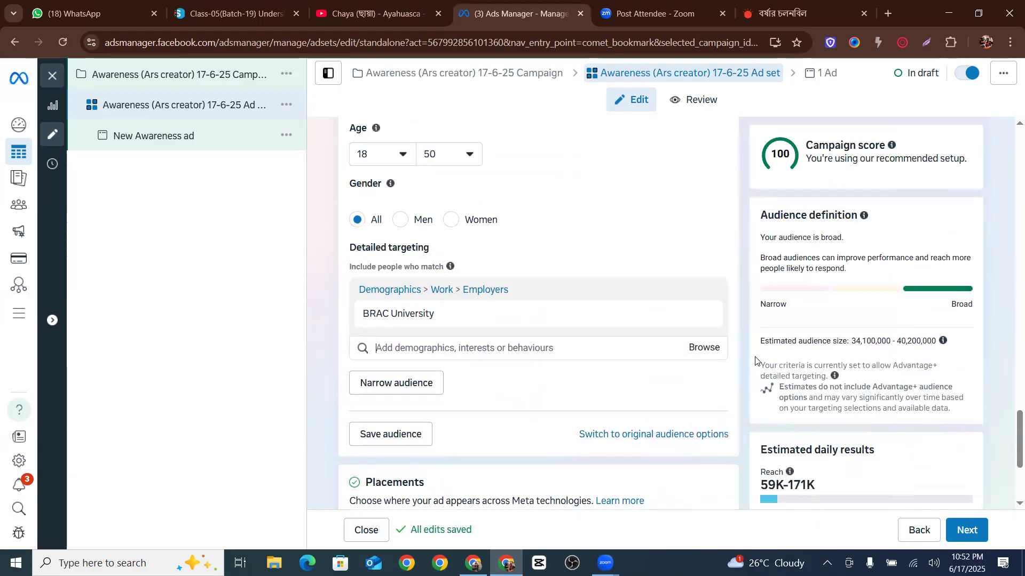
Browse detailed targeting under Demographics > Education > Education level and add Master's degree
left_click(696, 355)
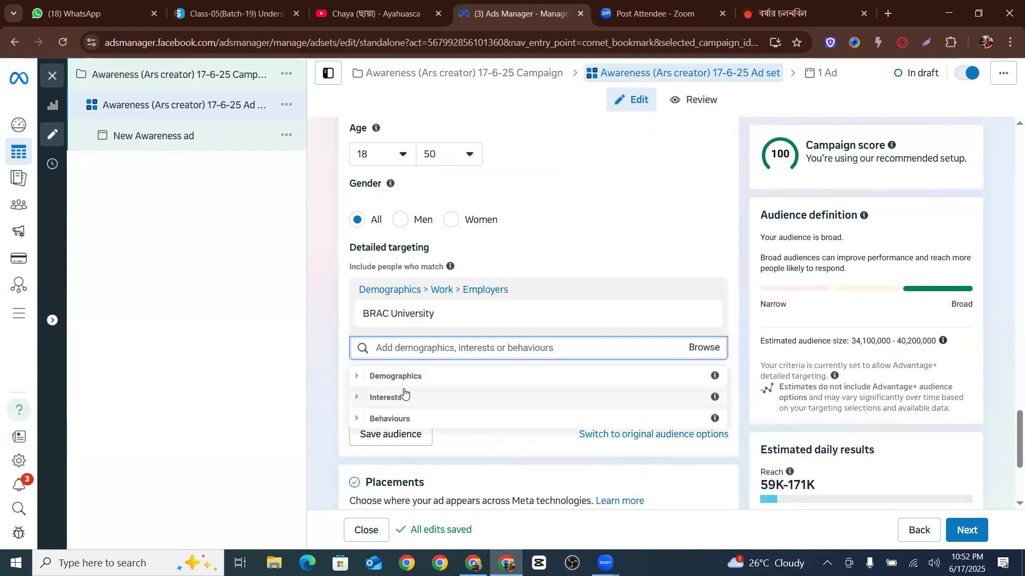
key("ctrl+plus")
key("ctrl+plus")
key("ctrl+plus")
scroll(405, 359, "down", 4)
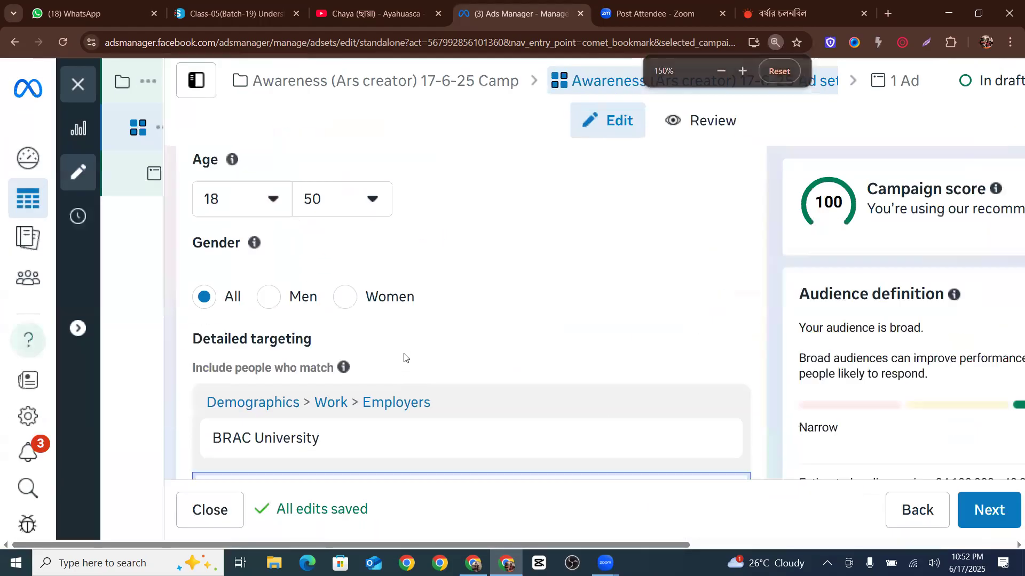
key("ctrl+minus")
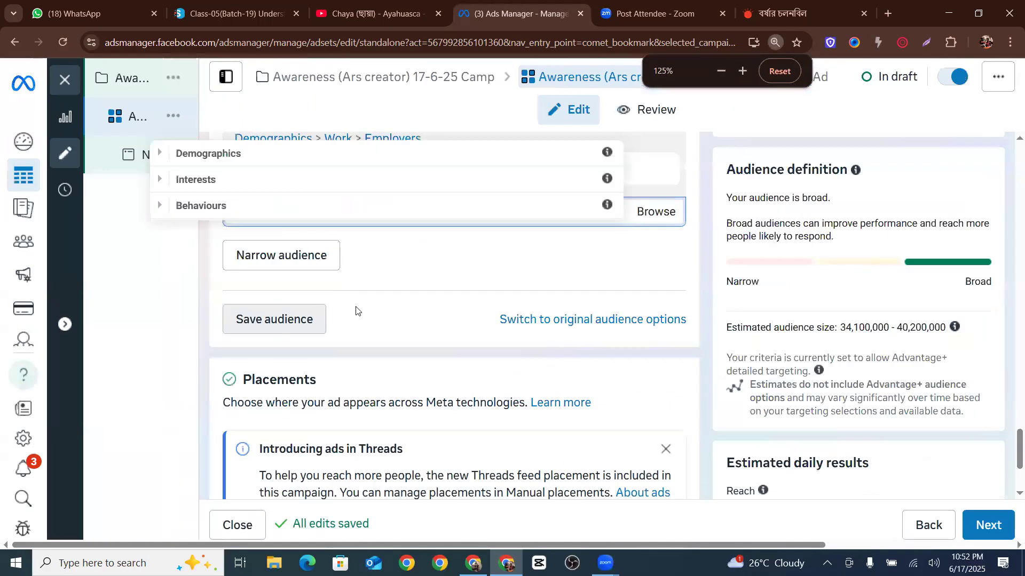
scroll(344, 305, "up", 2)
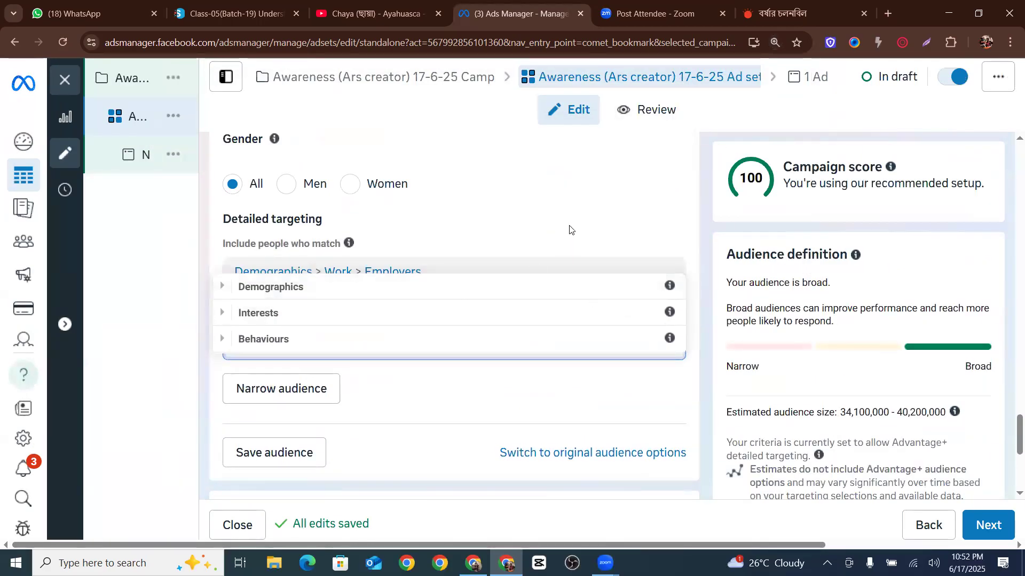
left_click(529, 349)
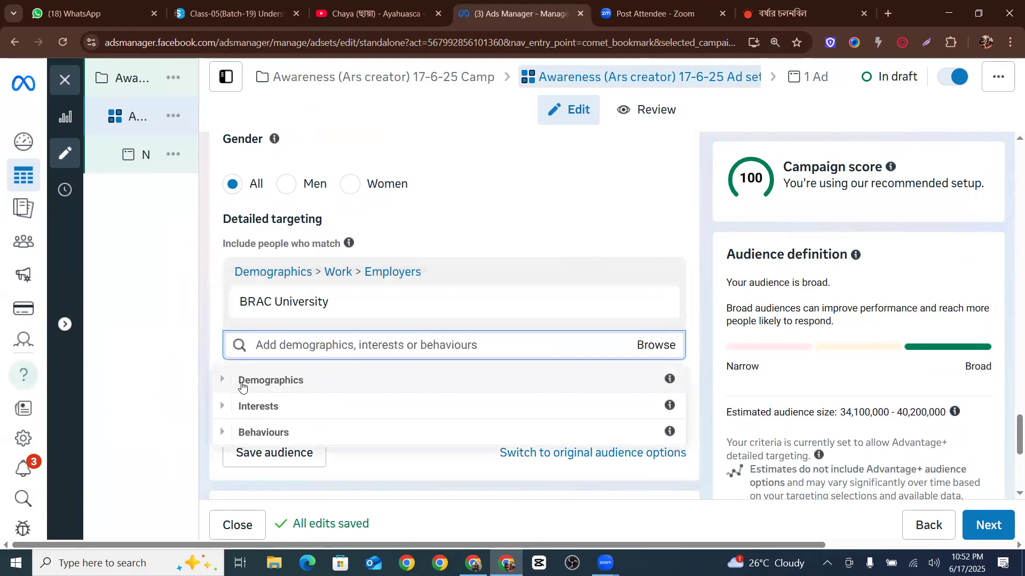
left_click(222, 381)
scroll(279, 366, "down", 1)
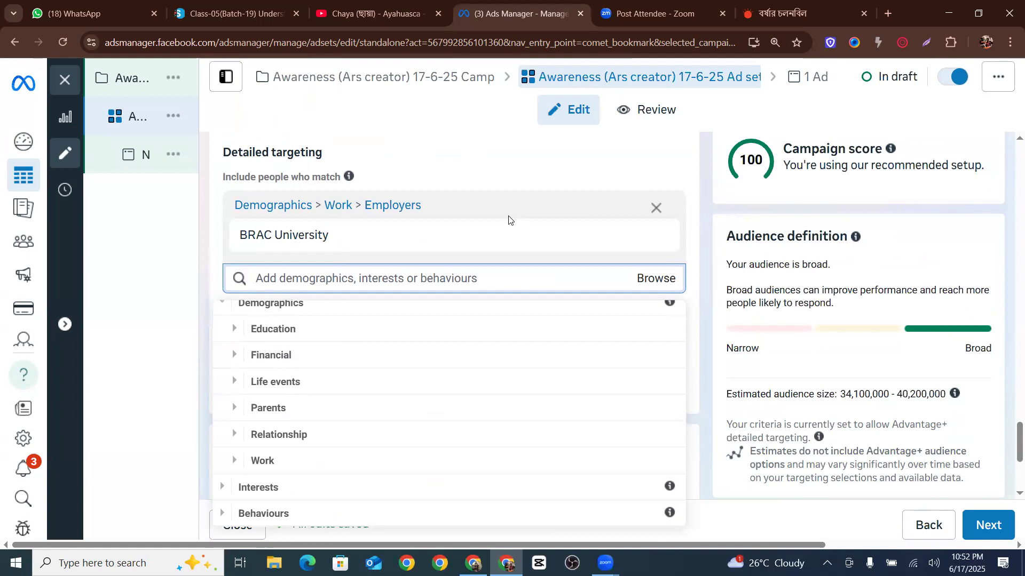
left_click(235, 337)
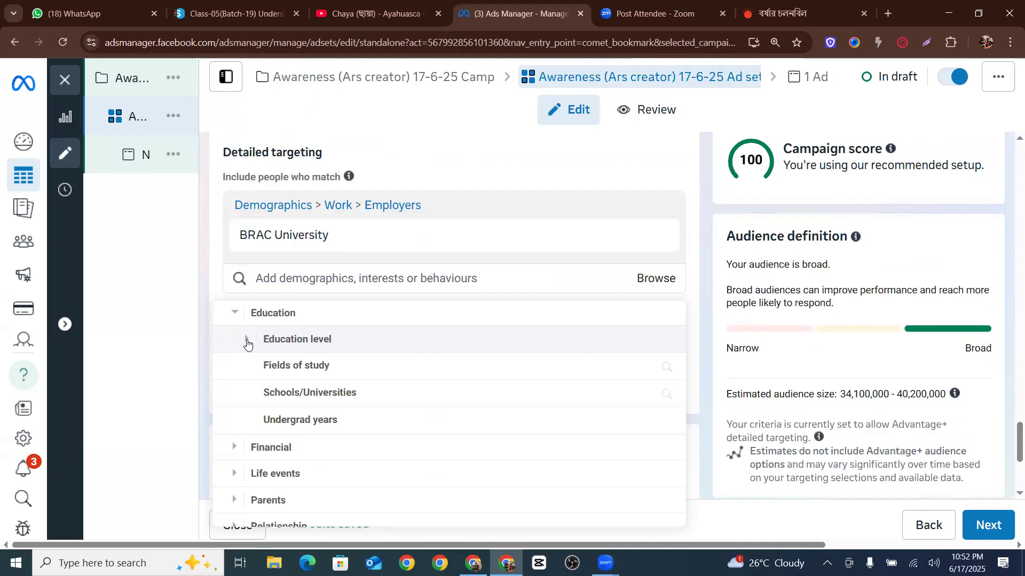
left_click(246, 341)
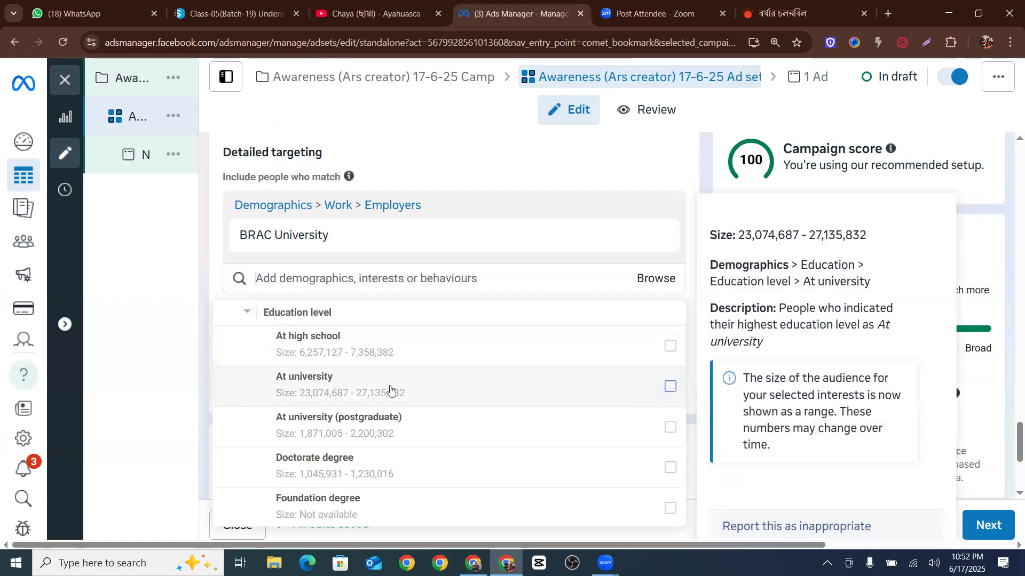
scroll(399, 404, "down", 1)
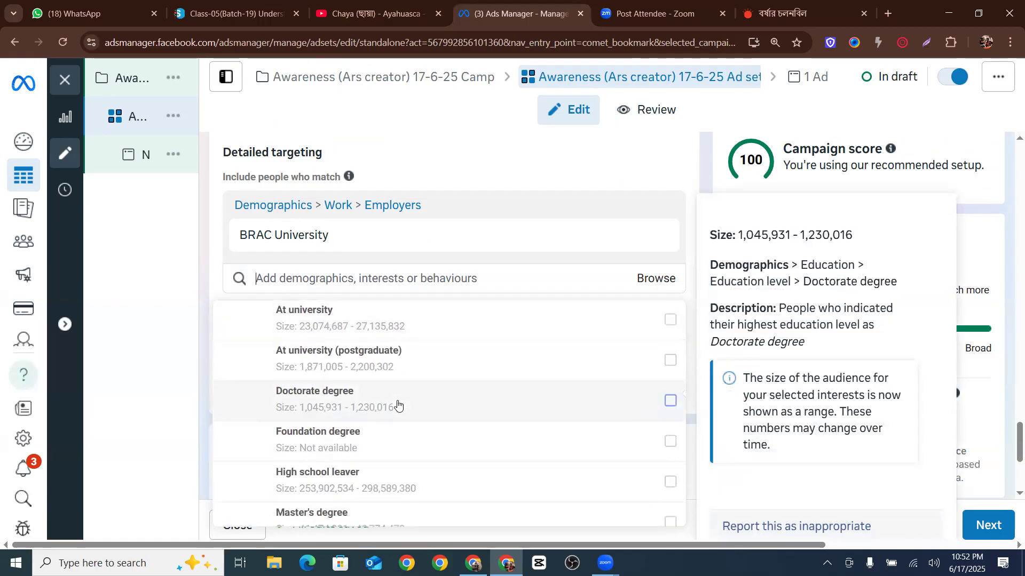
scroll(379, 451, "down", 1)
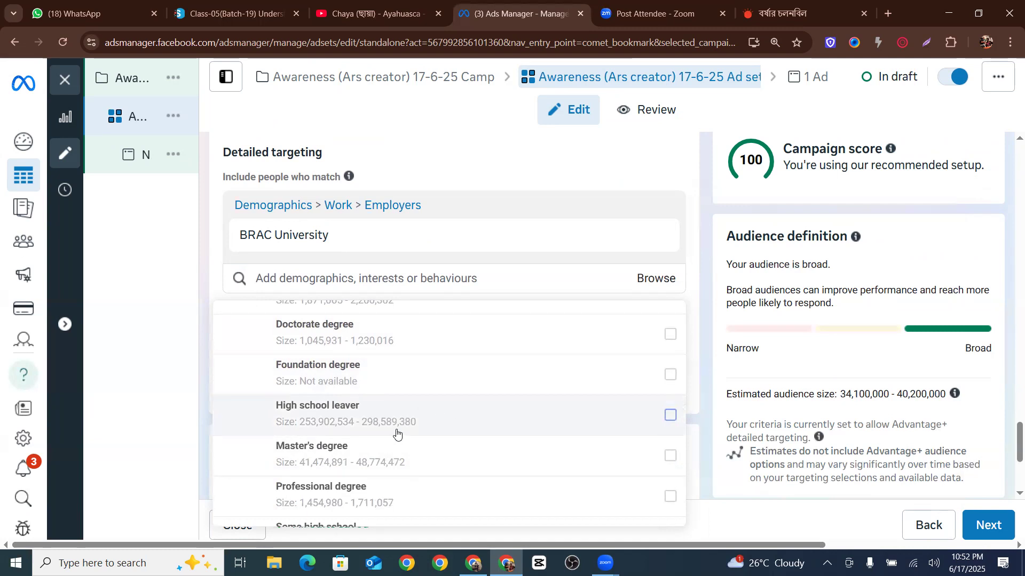
left_click(667, 456)
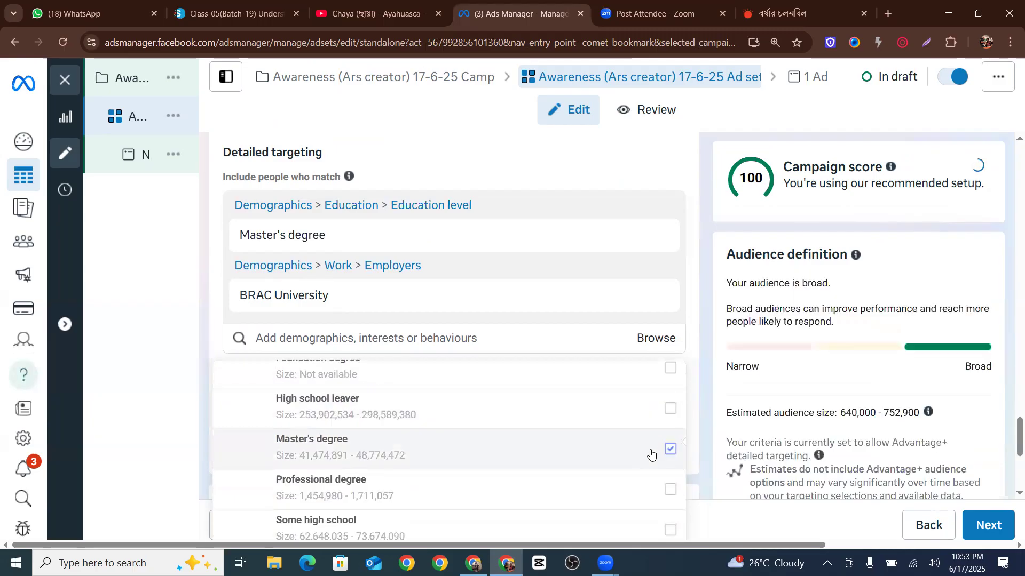
Add Professional degree, Some university and University graduate education levels to detailed targeting
left_click(669, 489)
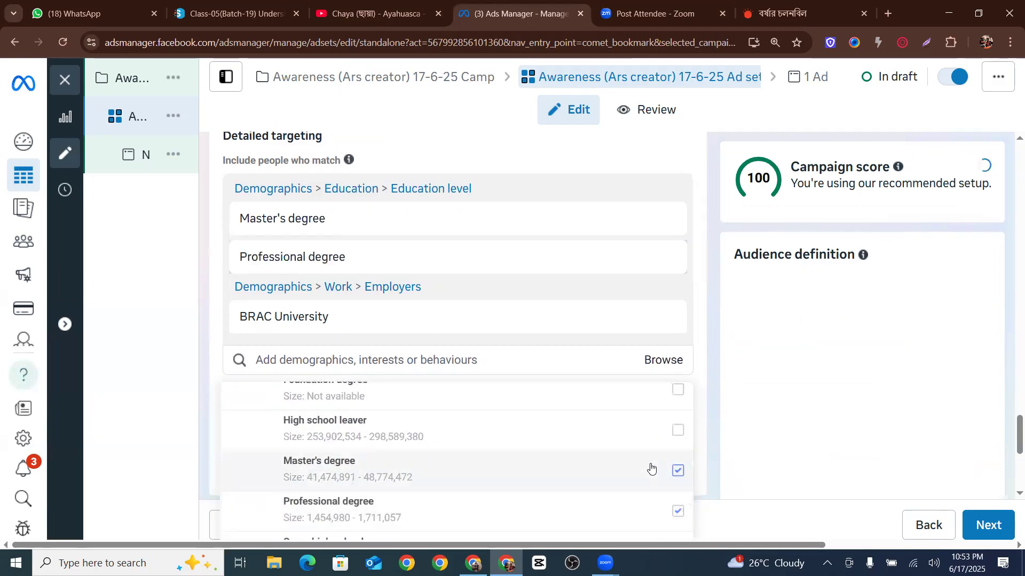
scroll(646, 469, "down", 3)
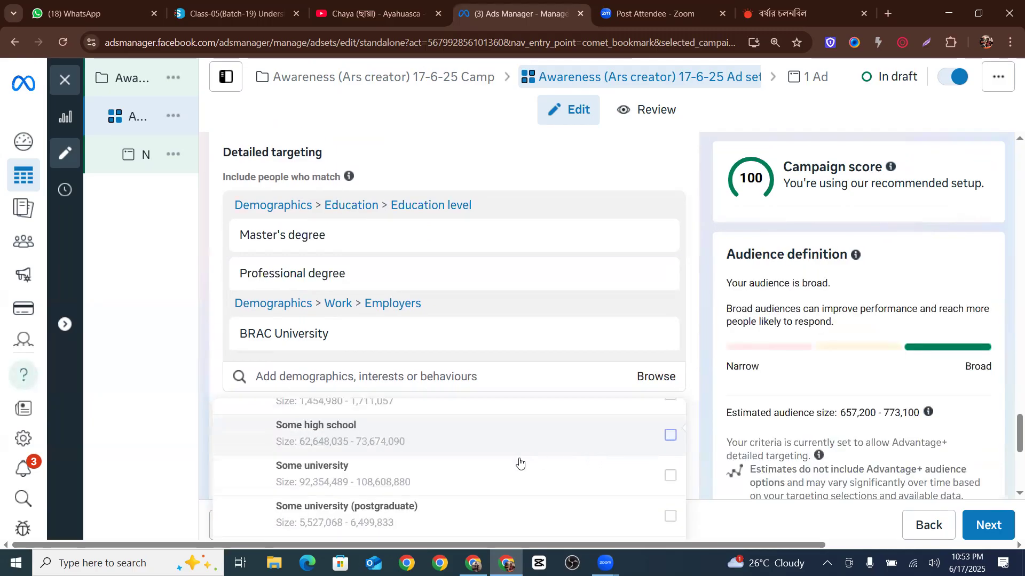
left_click(671, 475)
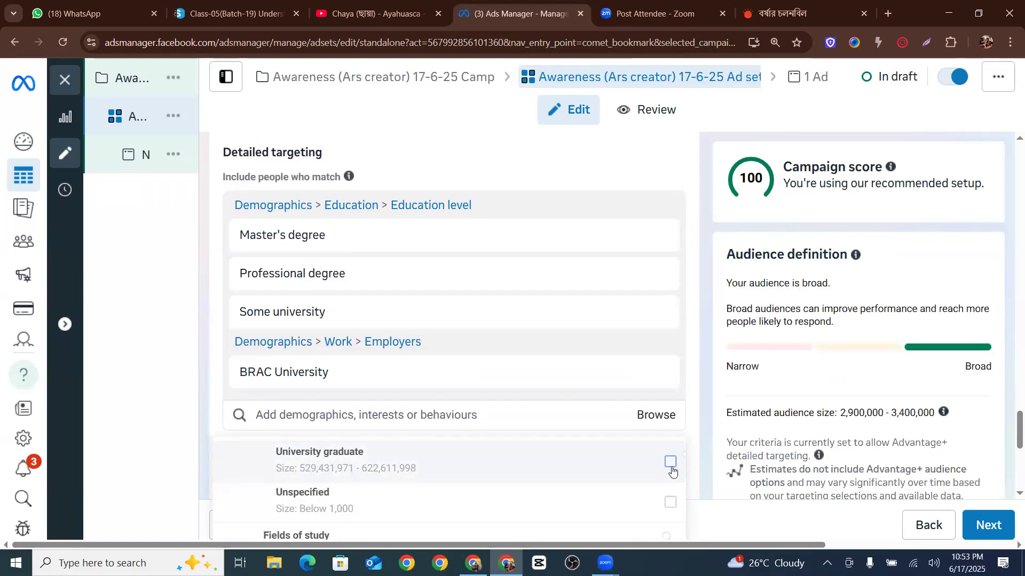
left_click(549, 458)
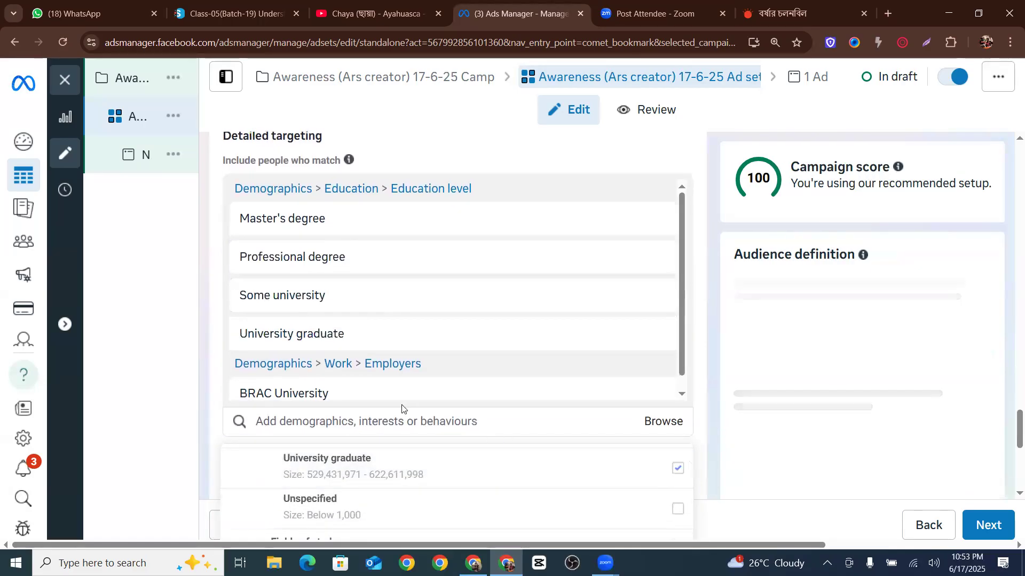
Add Household income: top 25-50% of ZIP codes (US) from Demographics > Financial > Income
scroll(272, 429, "down", 5)
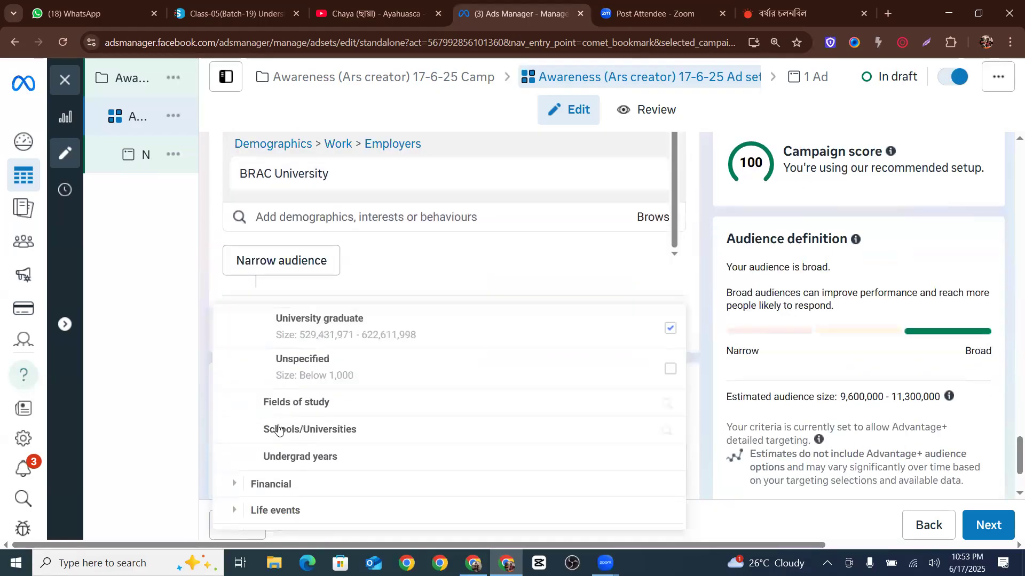
scroll(259, 284, "up", 8)
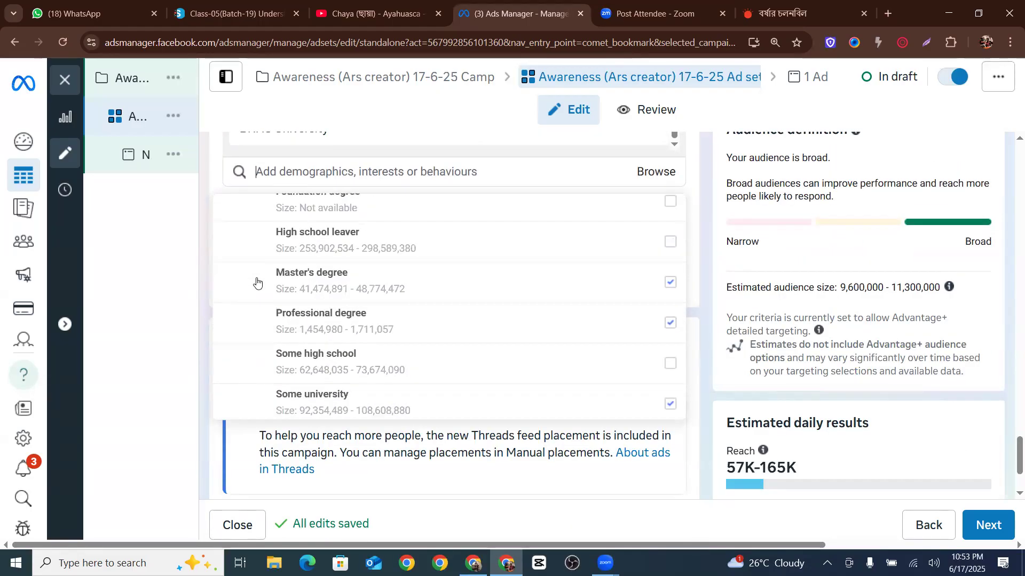
scroll(256, 283, "up", 3)
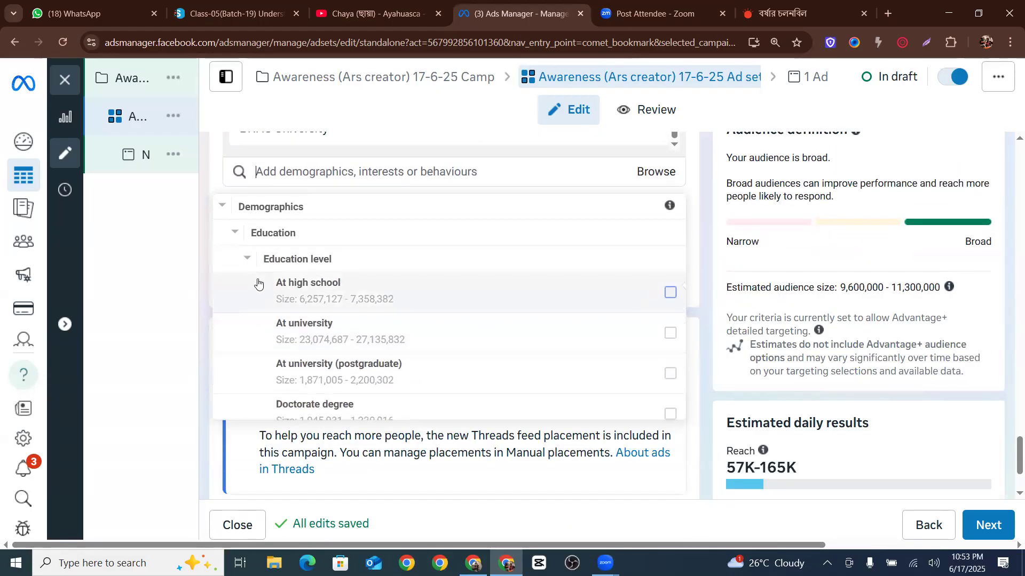
left_click(235, 235)
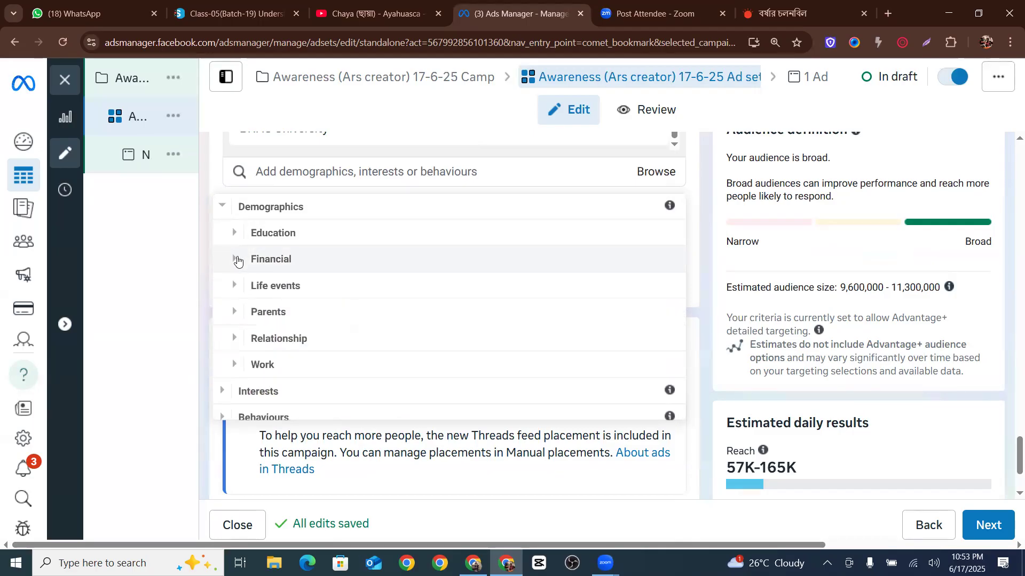
left_click(237, 261)
left_click(248, 253)
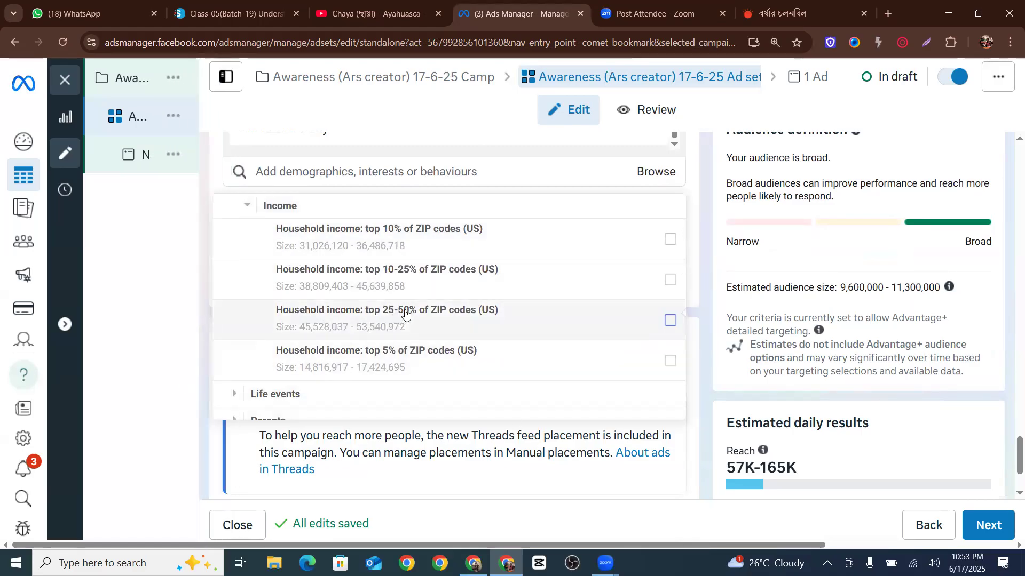
mouse_move(473, 317)
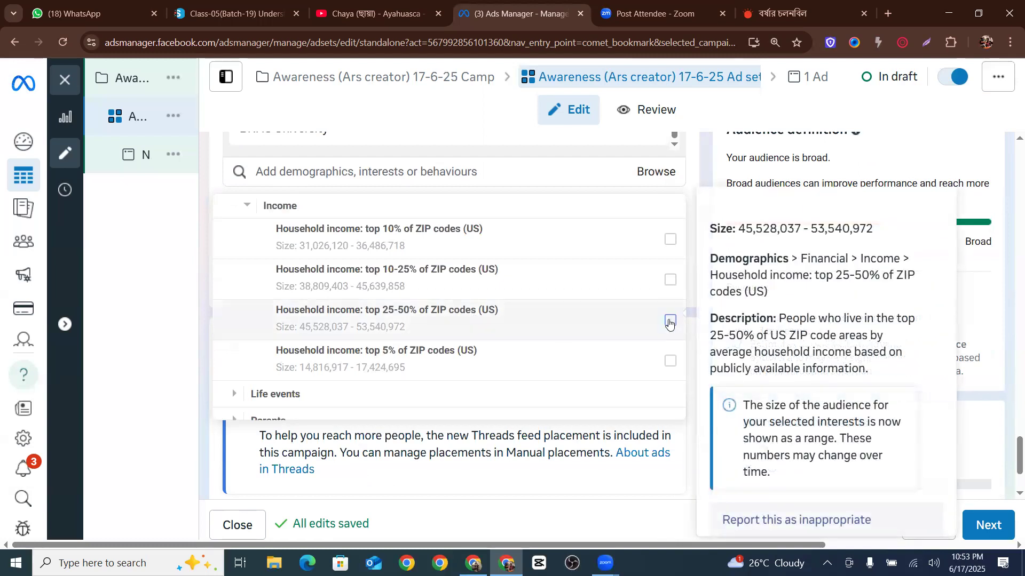
left_click(670, 321)
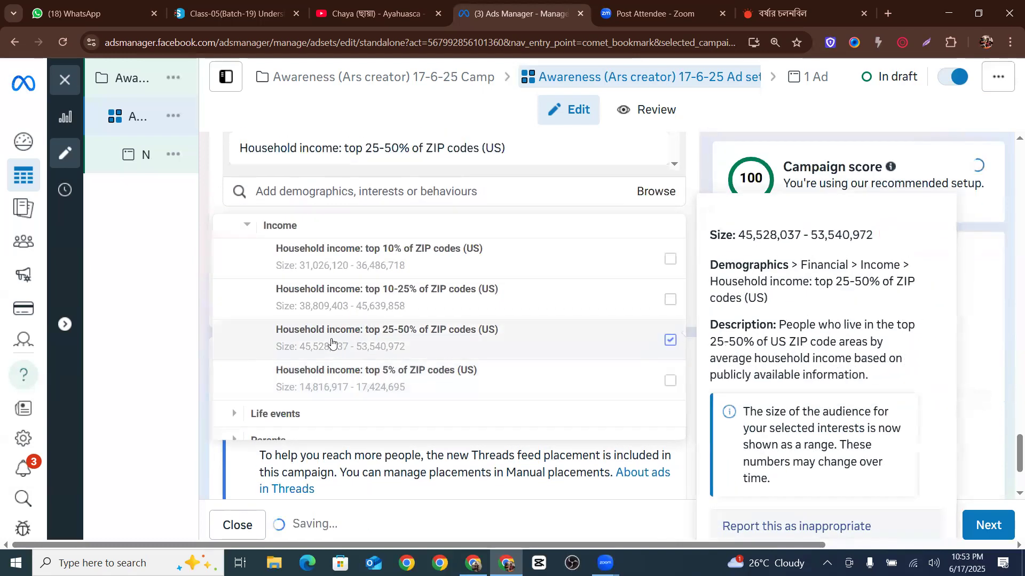
Add Anniversary within 30 days and Anniversary within 31-60 days from Demographics > Life events > Anniversary to detailed targeting
scroll(250, 412, "down", 1)
left_click(233, 345)
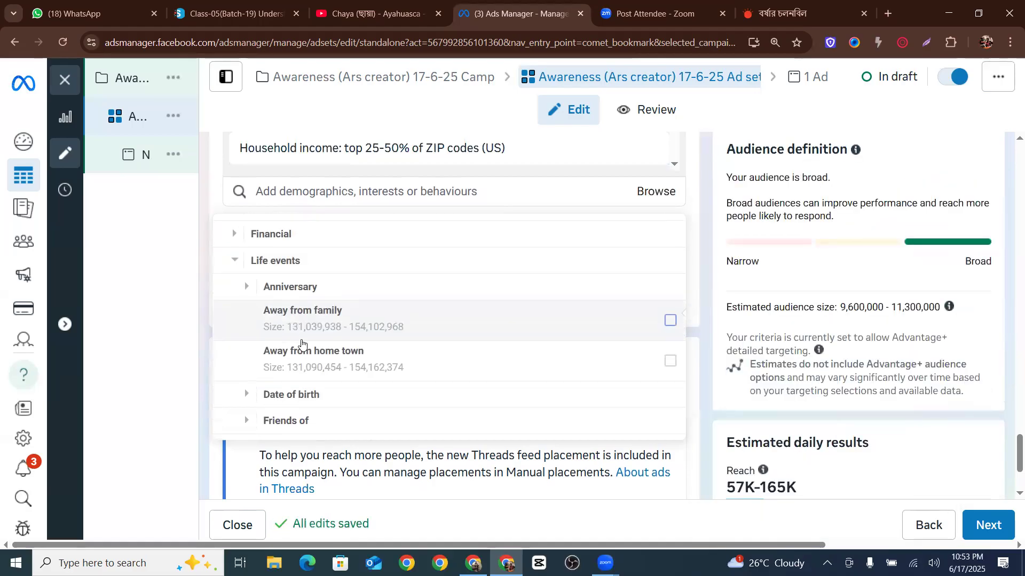
left_click(246, 253)
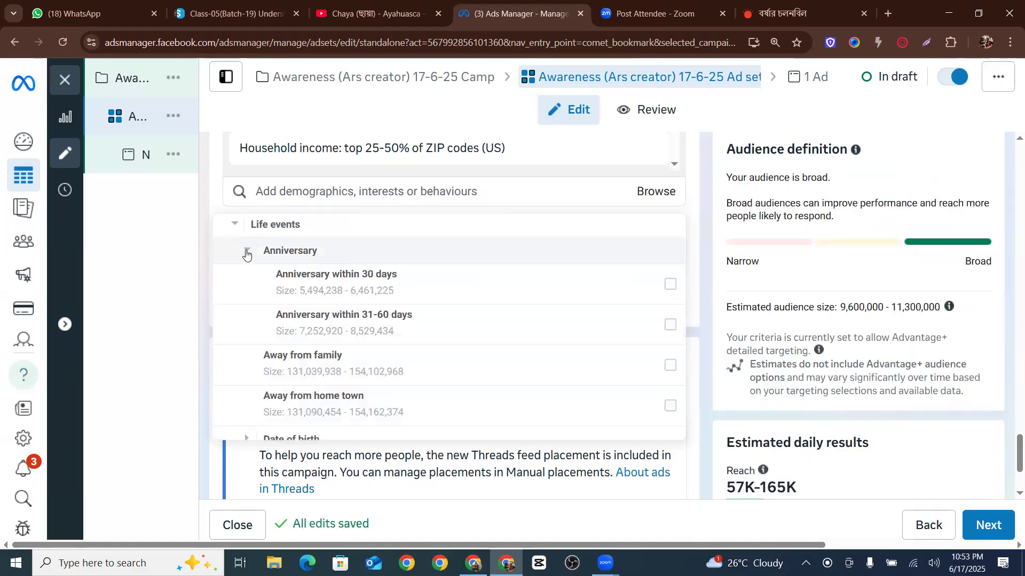
scroll(248, 258, "down", 1)
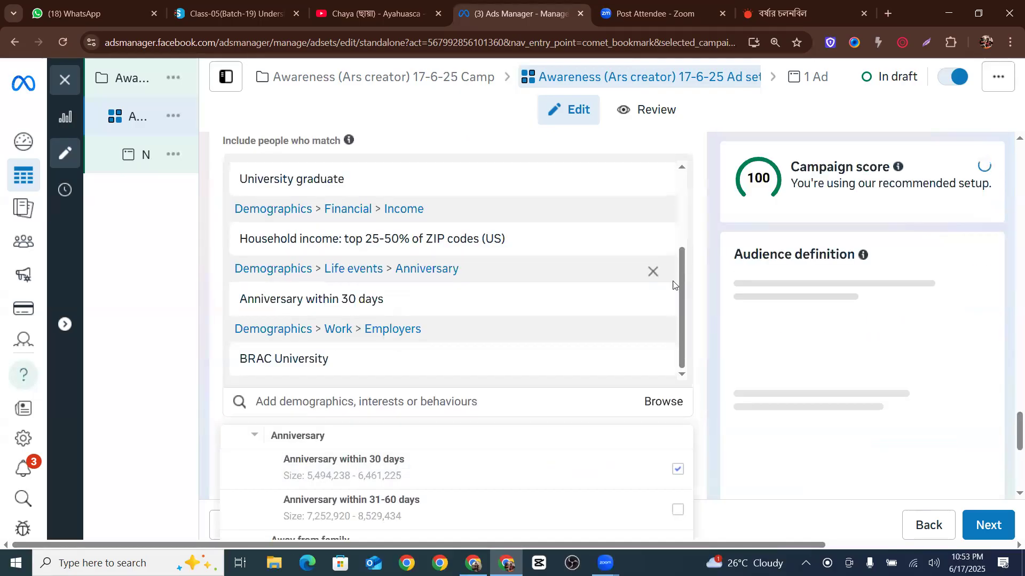
scroll(496, 359, "down", 1)
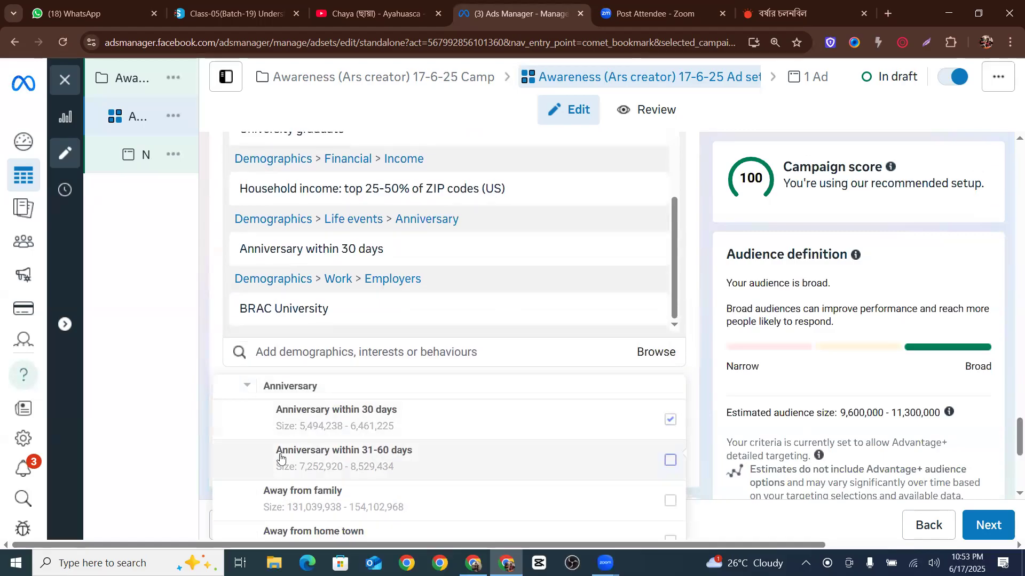
left_click(669, 460)
scroll(483, 446, "down", 2)
scroll(360, 434, "up", 2)
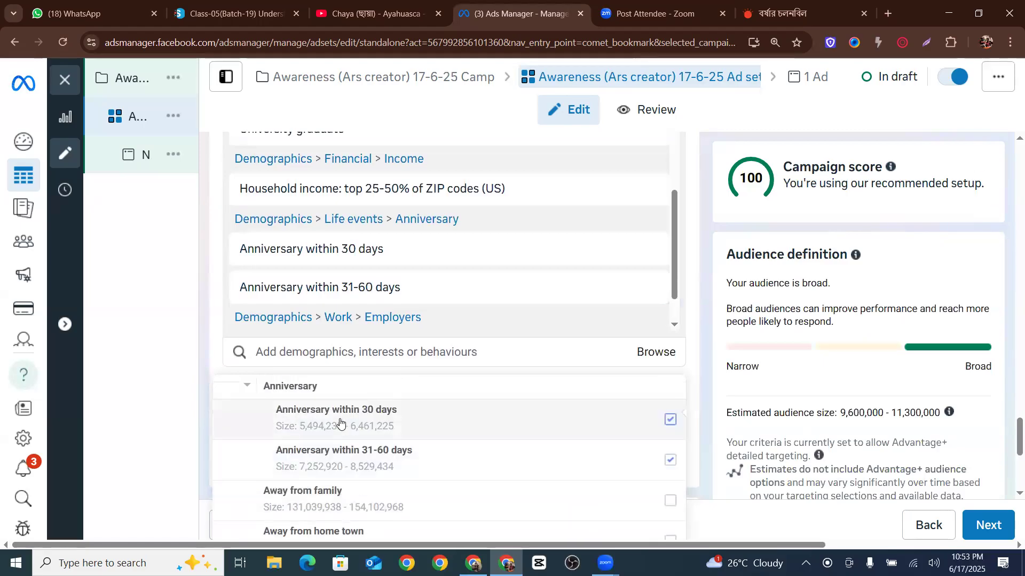
scroll(340, 423, "down", 2)
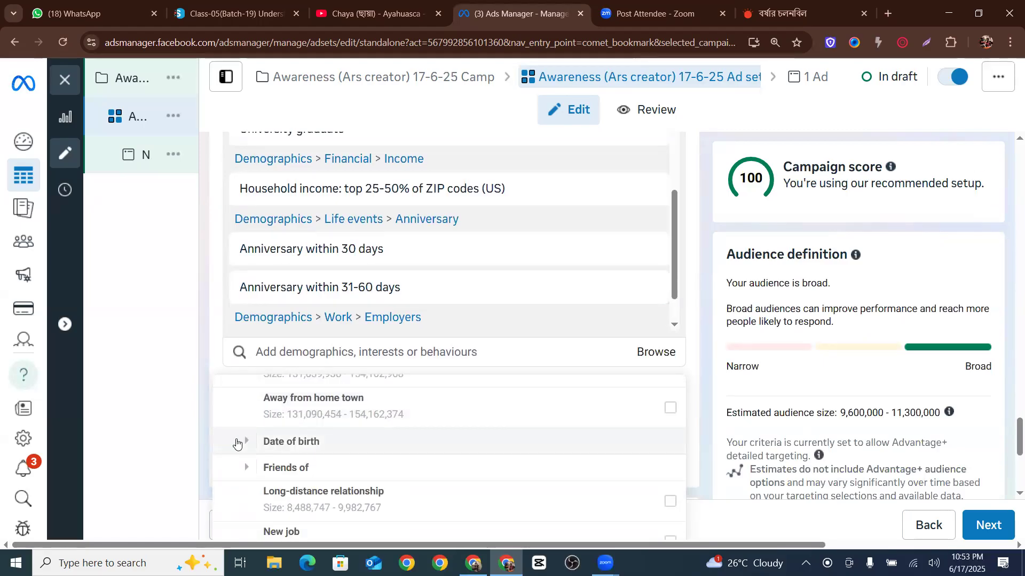
Add Upcoming birthday from Life events > Date of birth to detailed targeting
left_click(237, 443)
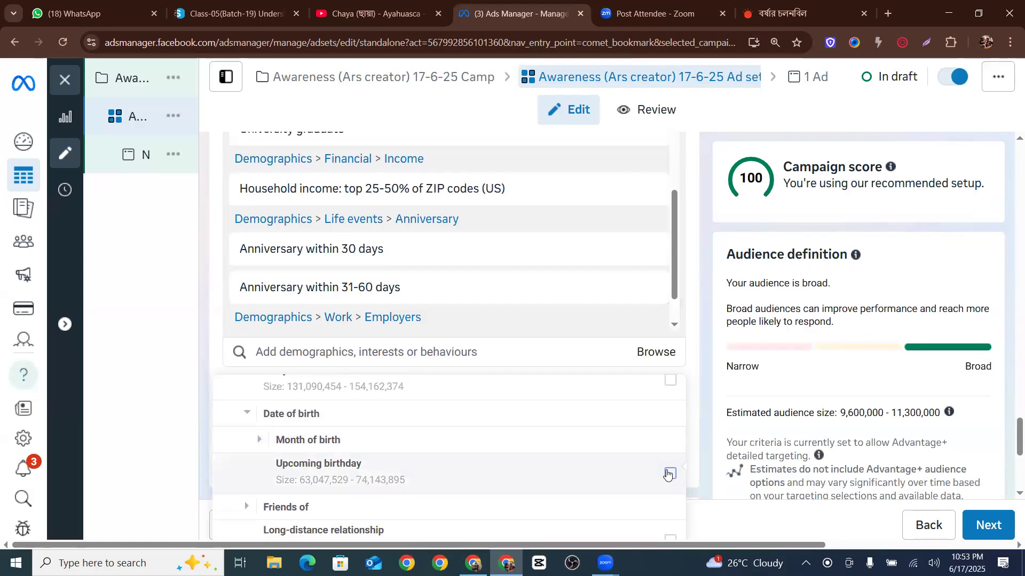
left_click(434, 446)
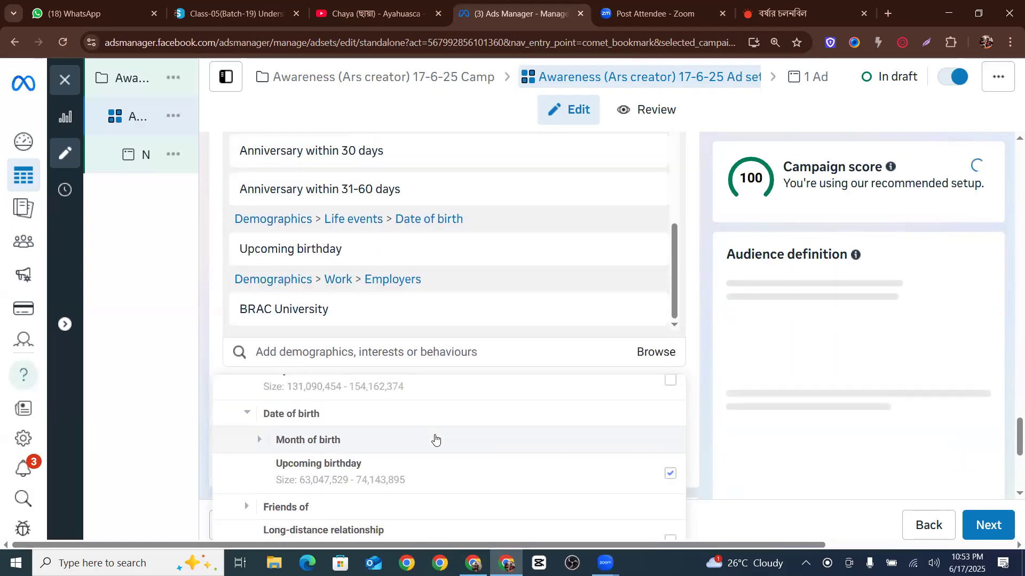
scroll(421, 445, "down", 1)
scroll(494, 435, "up", 2)
scroll(480, 435, "down", 2)
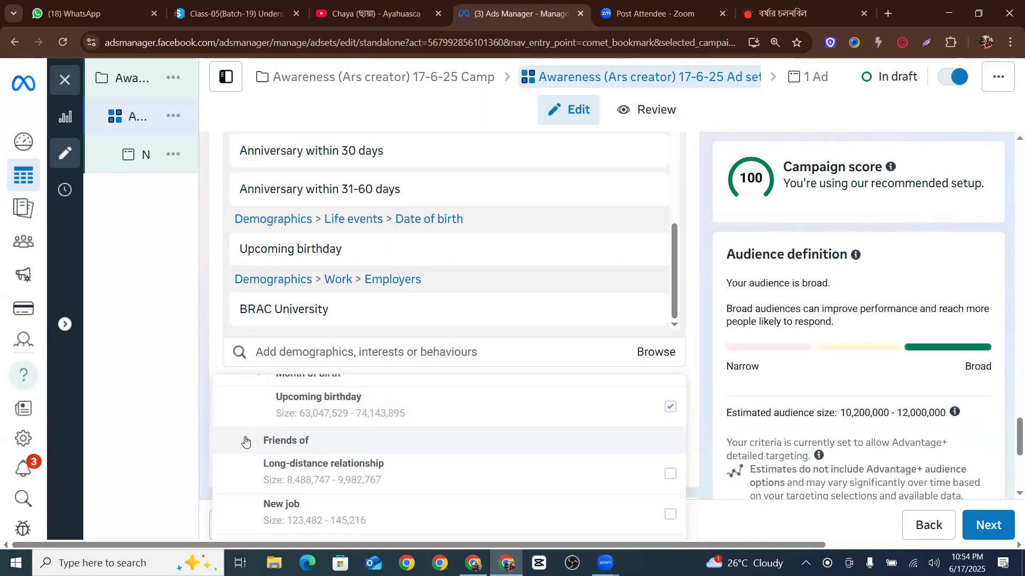
Add Friends of men with a birthday in 0-7 days and in 7-30 days from Life events > Friends of
left_click(245, 440)
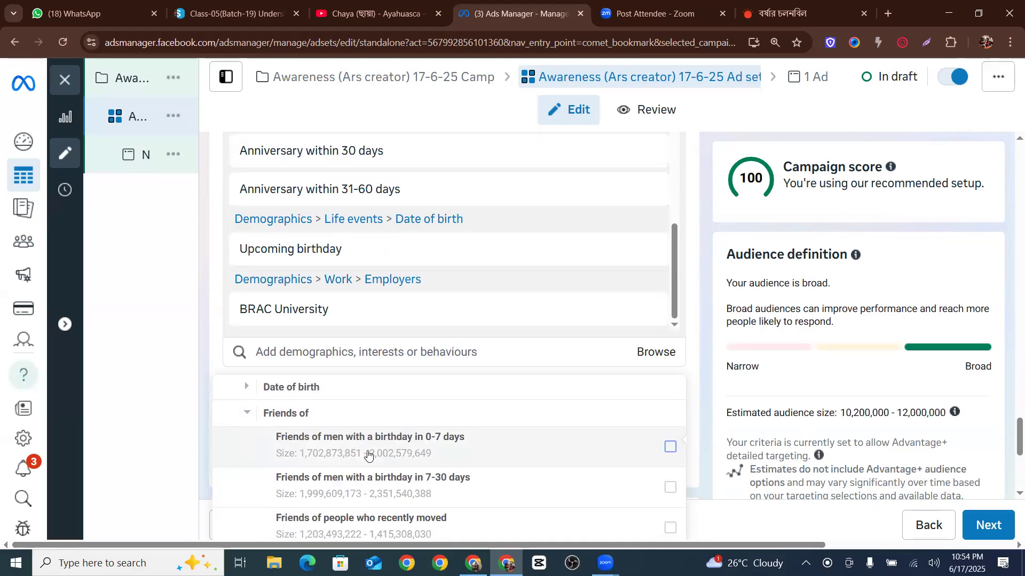
mouse_move(485, 443)
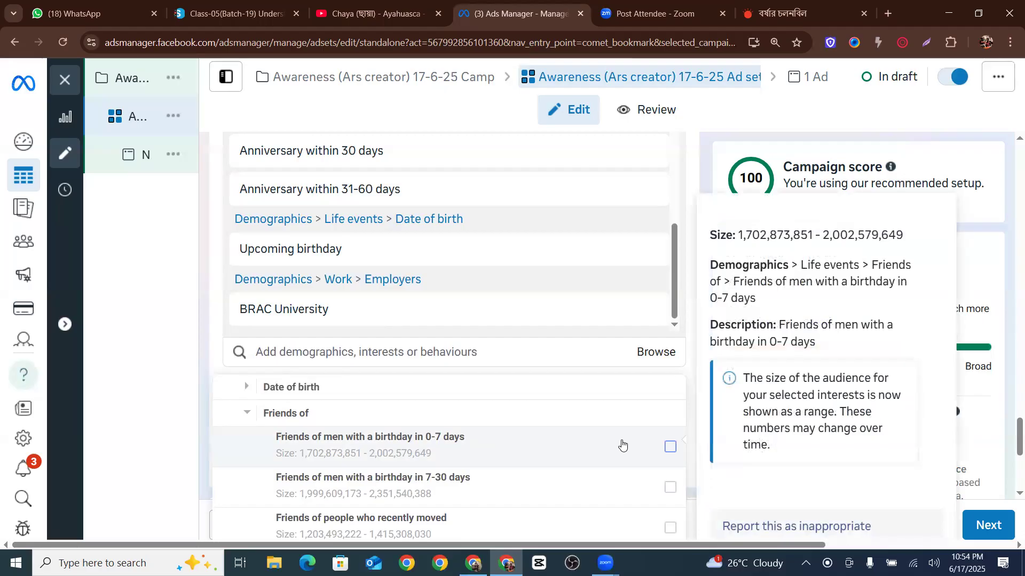
left_click(671, 447)
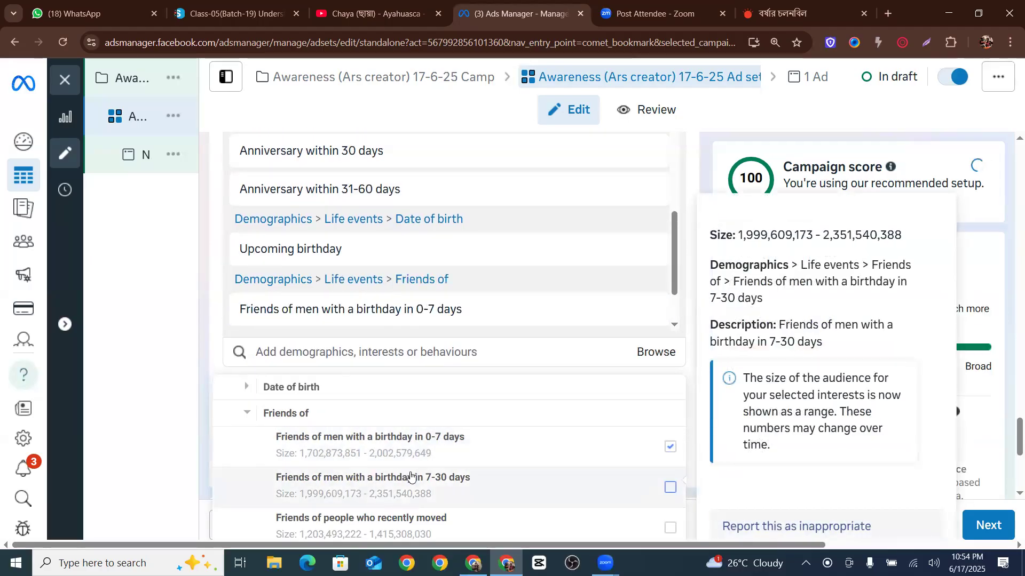
left_click(670, 490)
Add Friends of people with birthdays in a month, Friends of people with birthdays in a week, and Friends of women with a birthday in 0-7 days
scroll(512, 469, "down", 3)
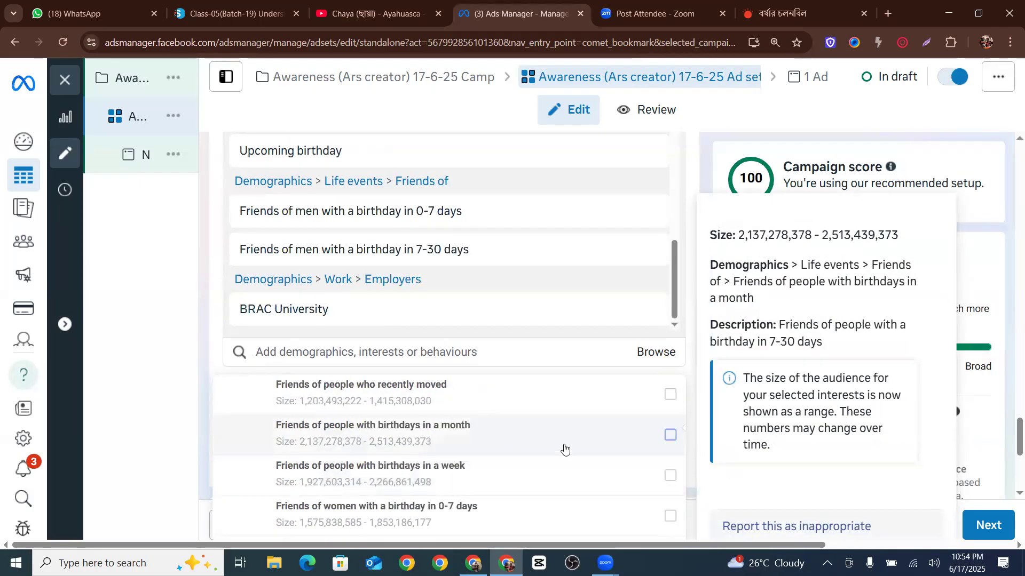
left_click(649, 444)
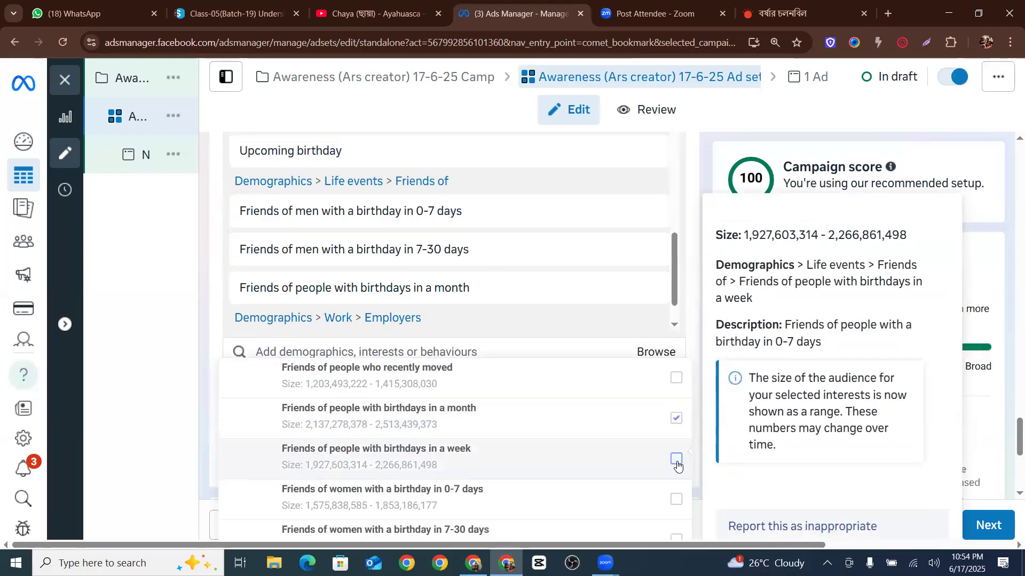
left_click(676, 460)
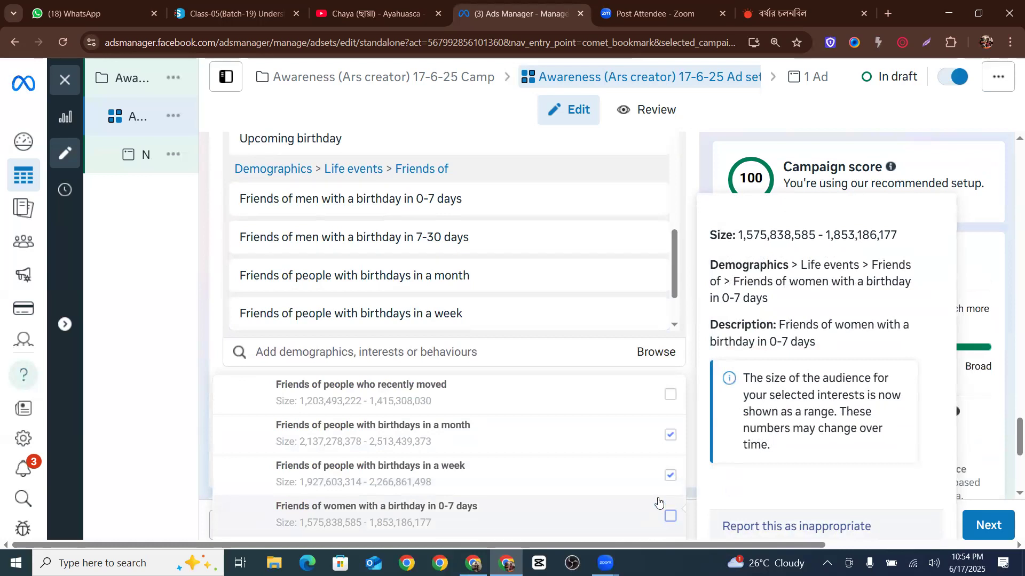
left_click(670, 511)
scroll(590, 450, "down", 5)
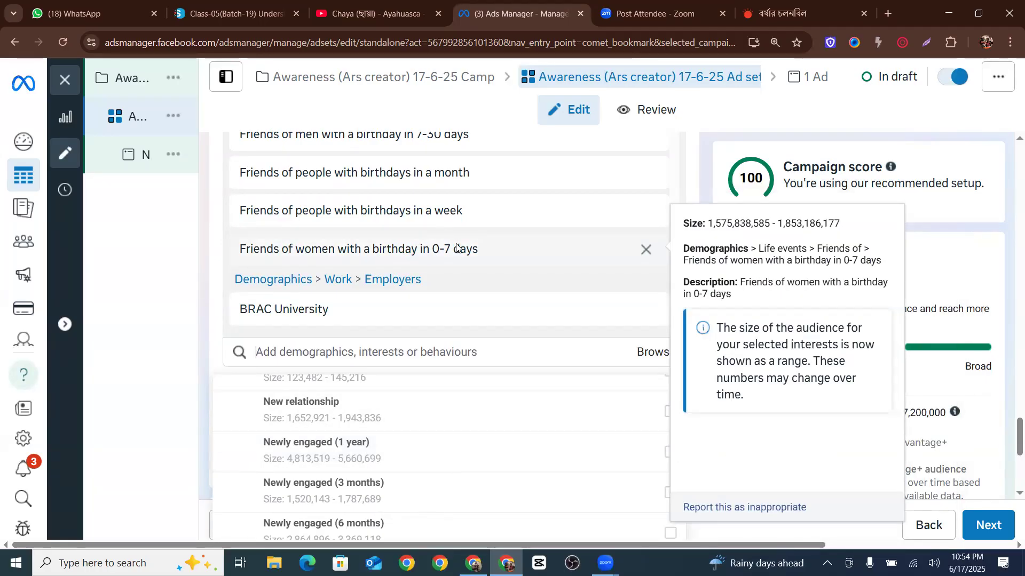
Try adding Parents (up to 12 months) from Demographics > Parents > All parents, then clear it again
scroll(463, 237, "up", 1)
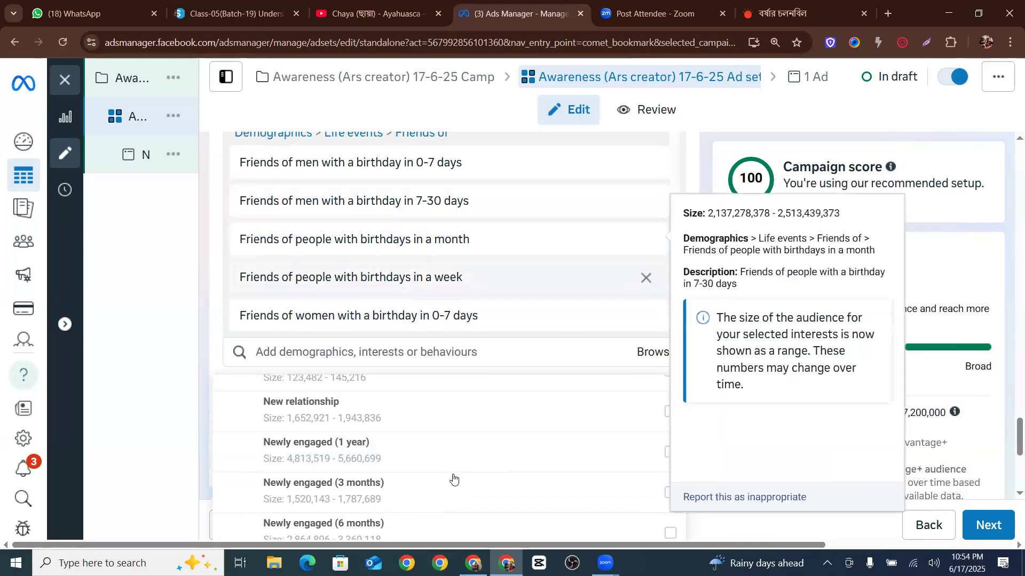
scroll(556, 371, "down", 4)
scroll(379, 352, "down", 4)
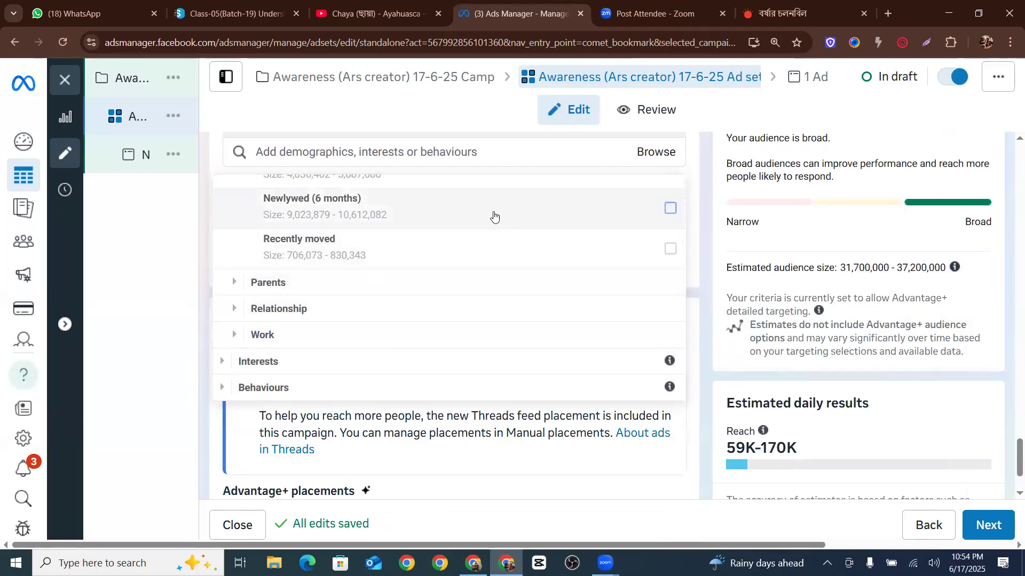
scroll(491, 219, "up", 5)
scroll(508, 256, "down", 4)
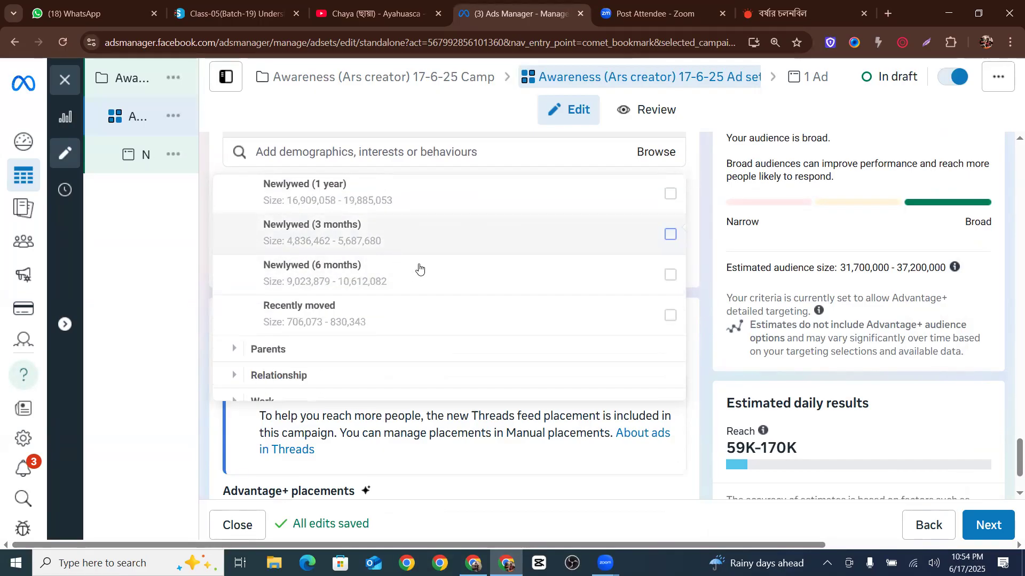
scroll(329, 300, "up", 3)
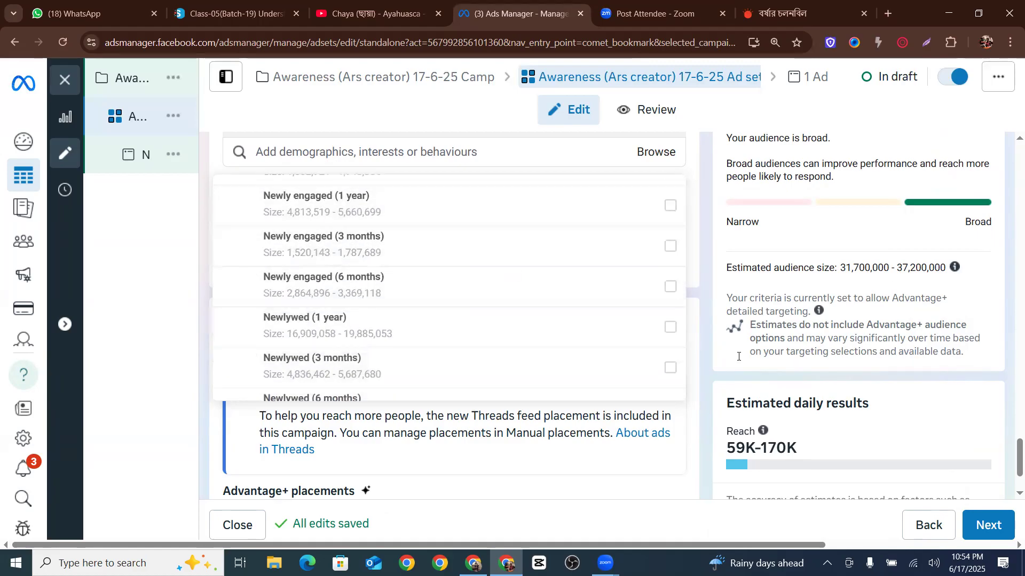
scroll(313, 327, "down", 3)
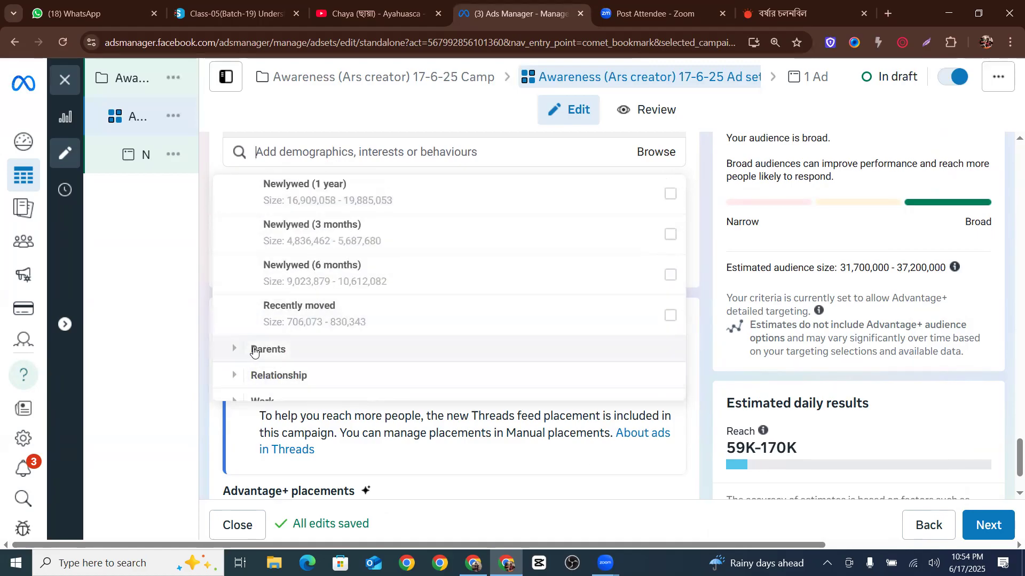
left_click(235, 350)
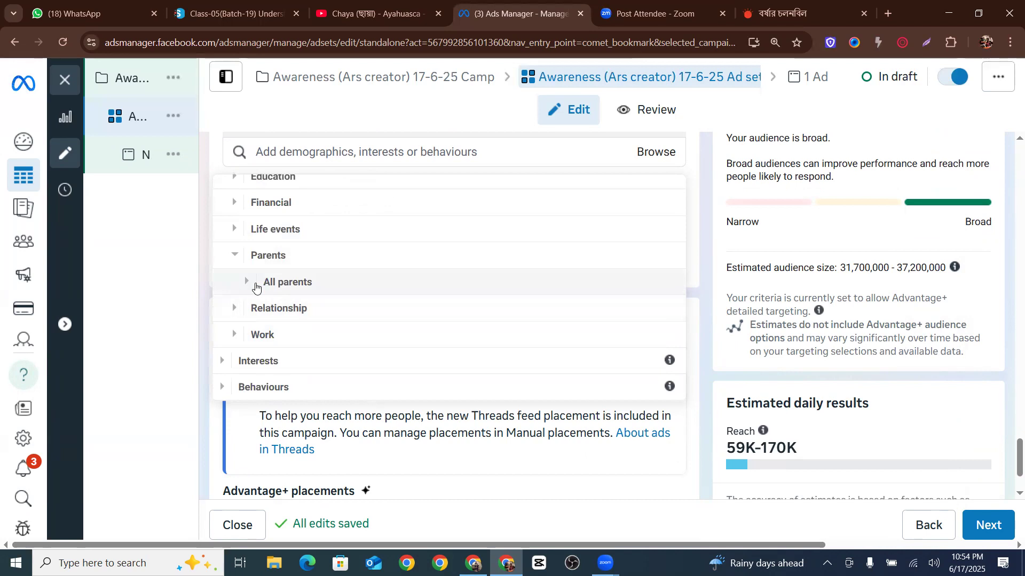
left_click(248, 283)
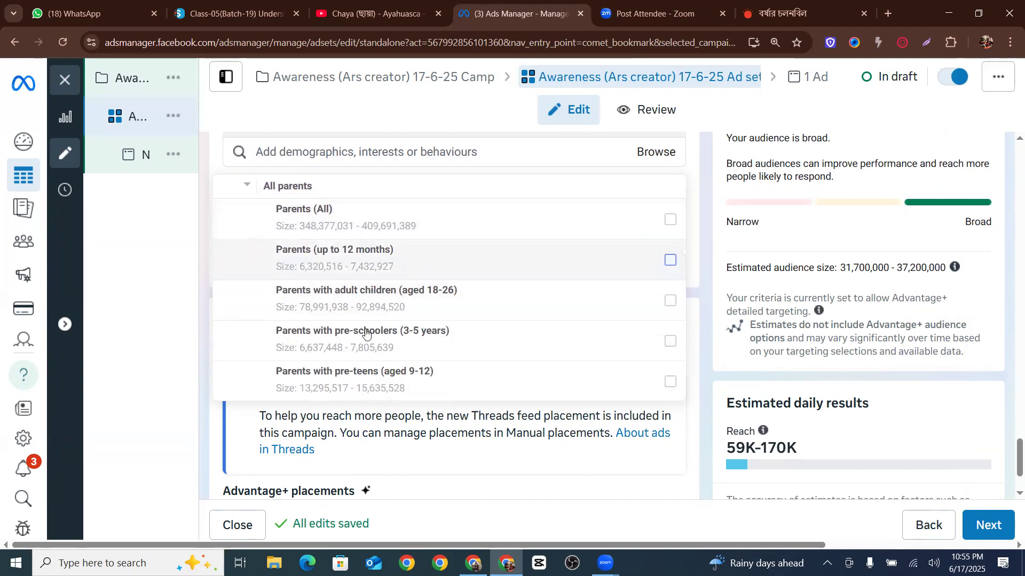
left_click(366, 256)
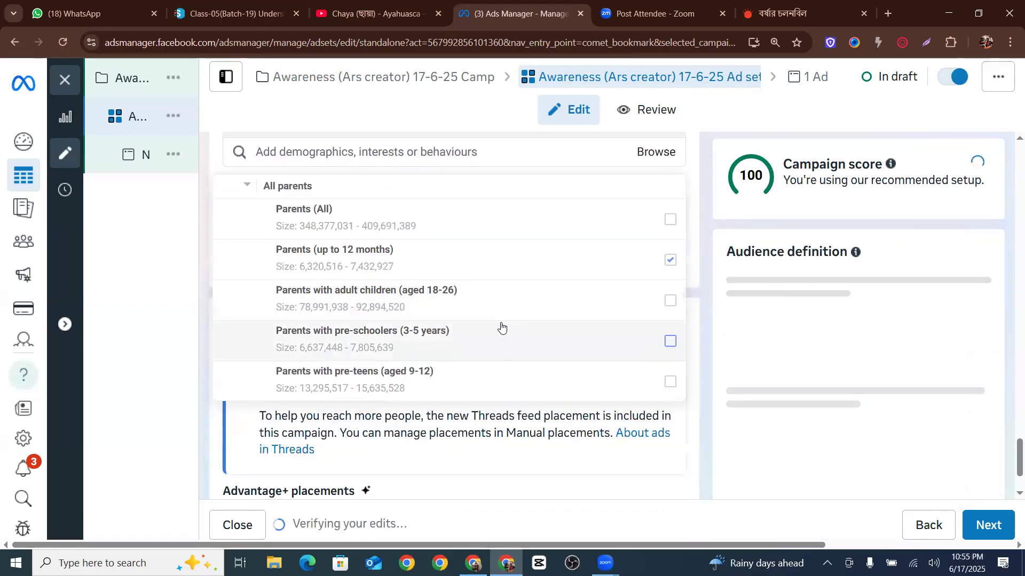
left_click(671, 261)
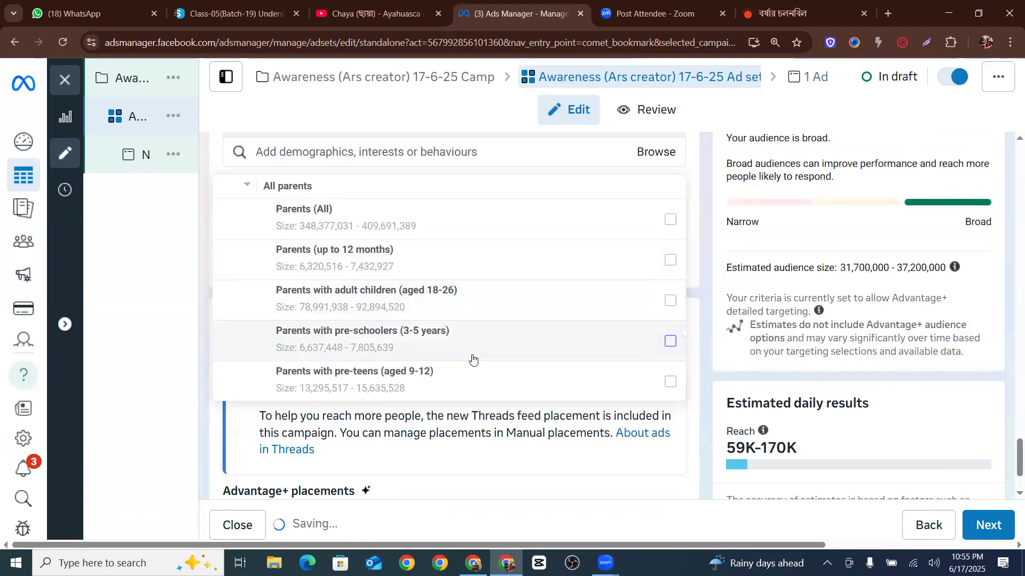
mouse_move(473, 361)
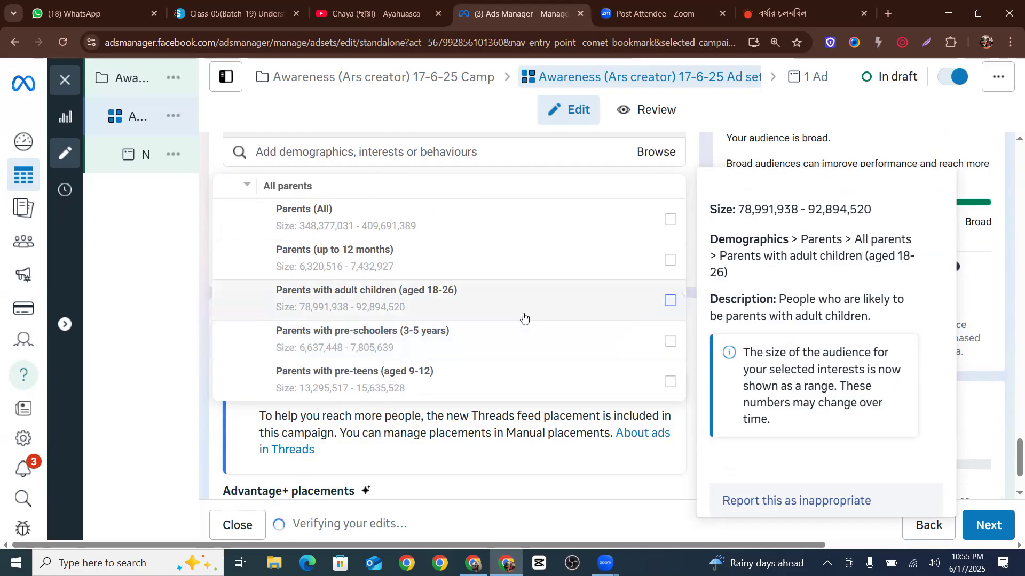
Add Engaged from Demographics > Relationship > Relationship status to detailed targeting
scroll(504, 316, "down", 4)
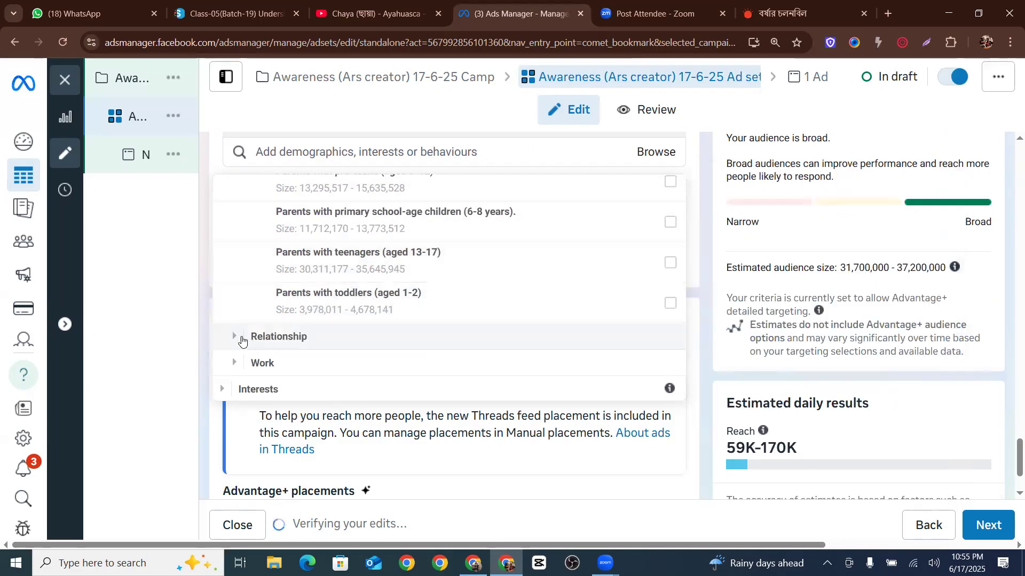
left_click(234, 335)
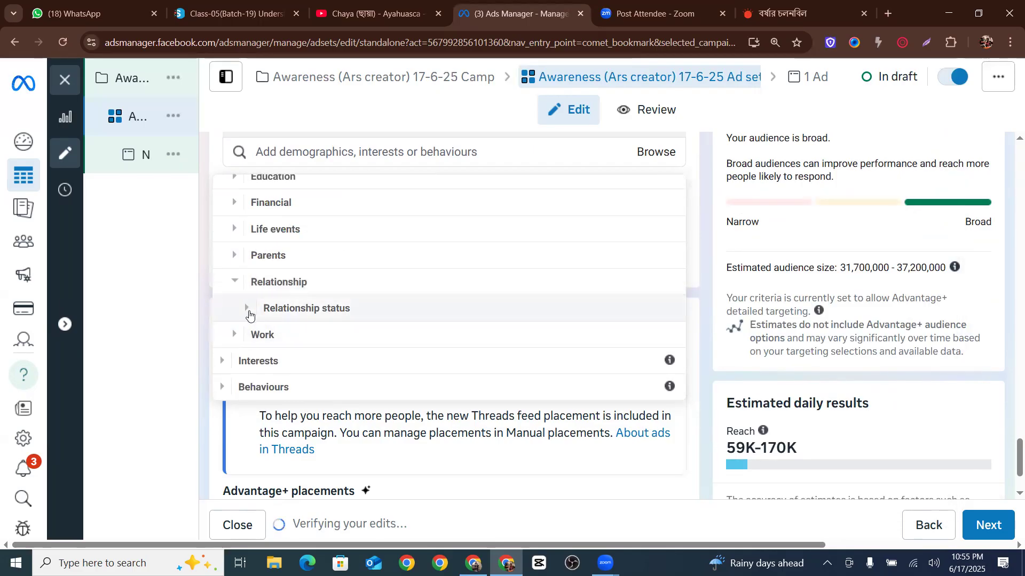
left_click(247, 311)
scroll(288, 319, "down", 2)
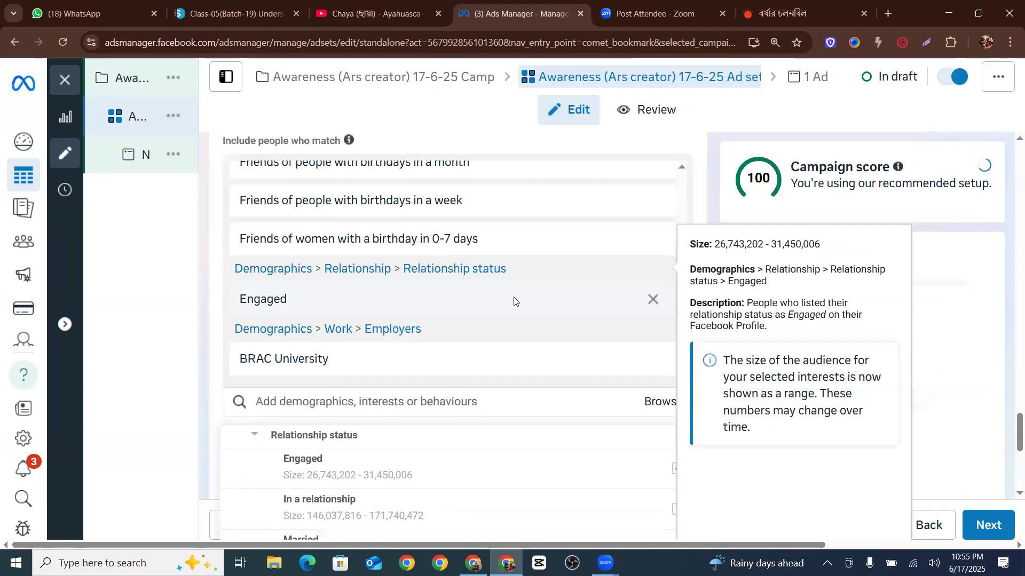
scroll(513, 300, "down", 1)
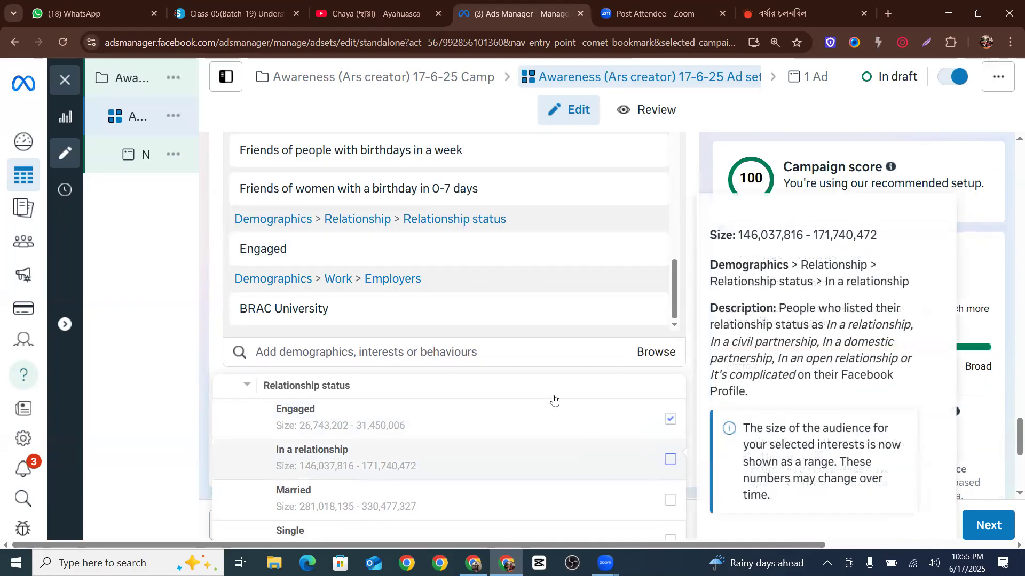
Add In a relationship, Married and Single relationship statuses to detailed targeting
scroll(419, 453, "down", 2)
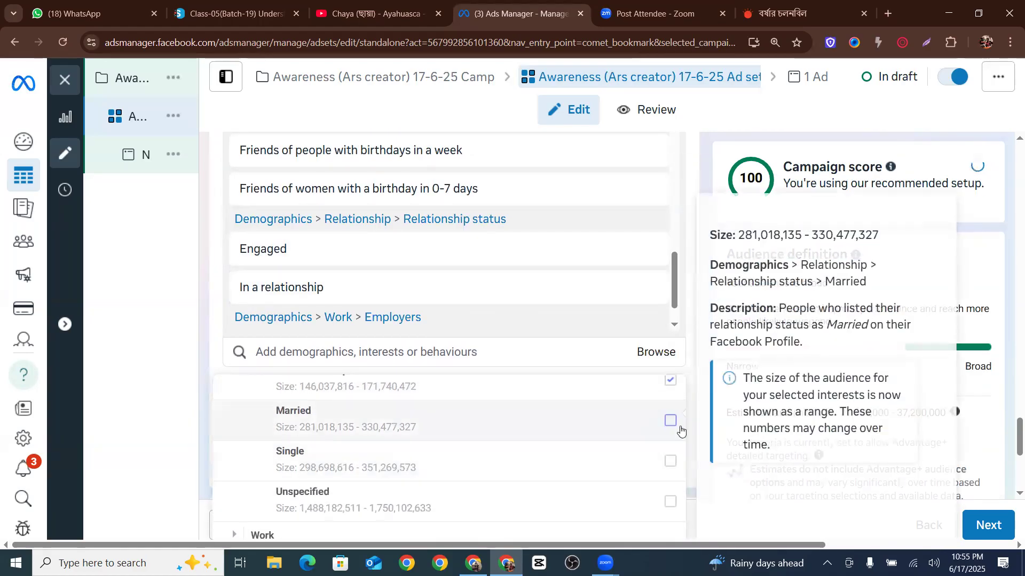
left_click(671, 421)
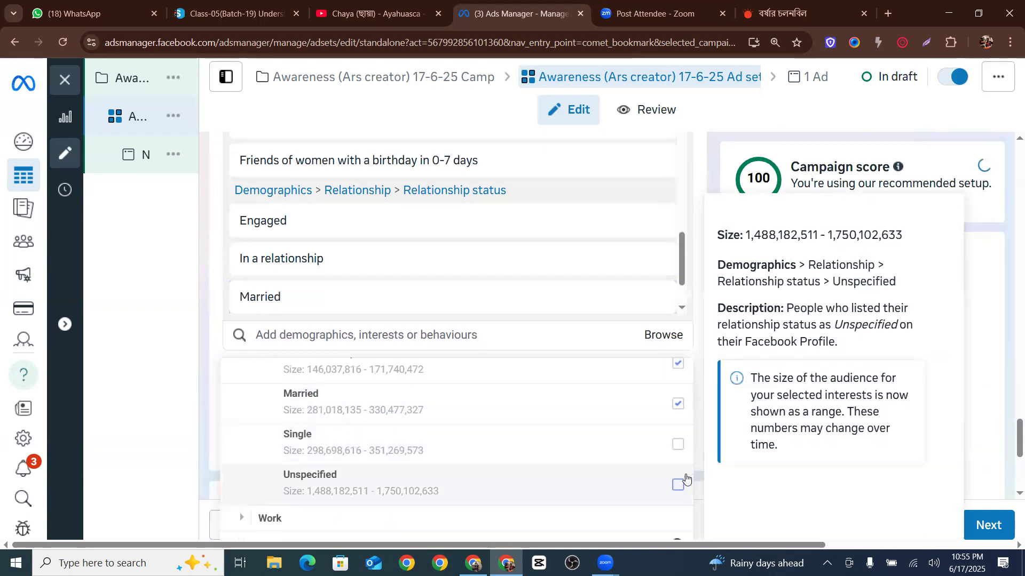
left_click(670, 462)
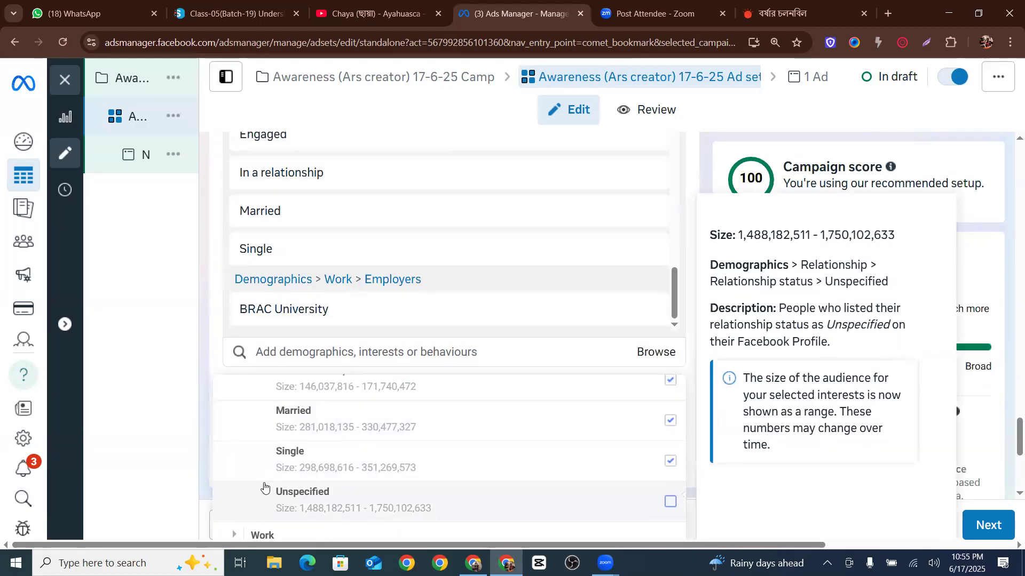
scroll(333, 385, "down", 5)
scroll(358, 382, "up", 5)
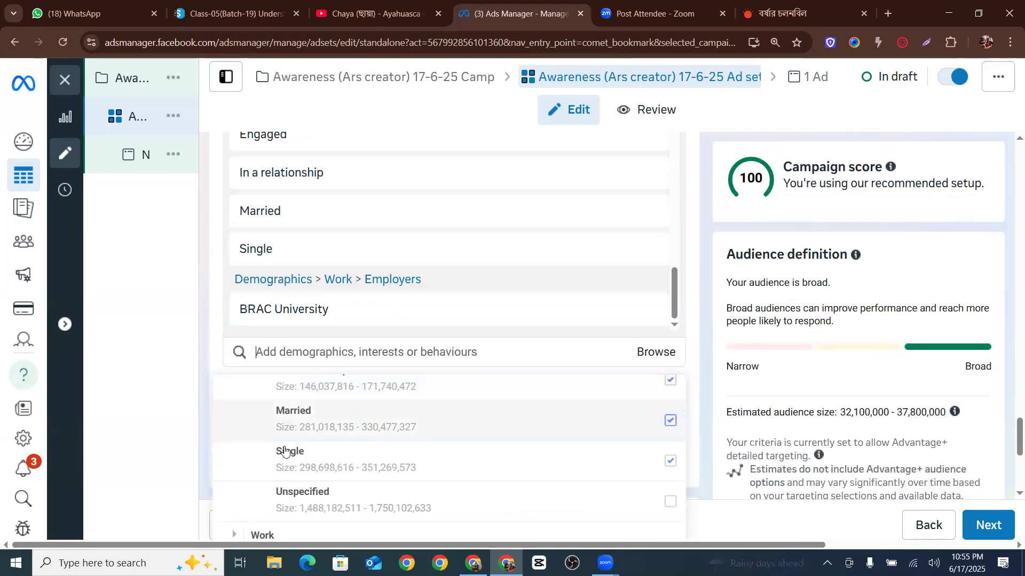
scroll(432, 362, "down", 5)
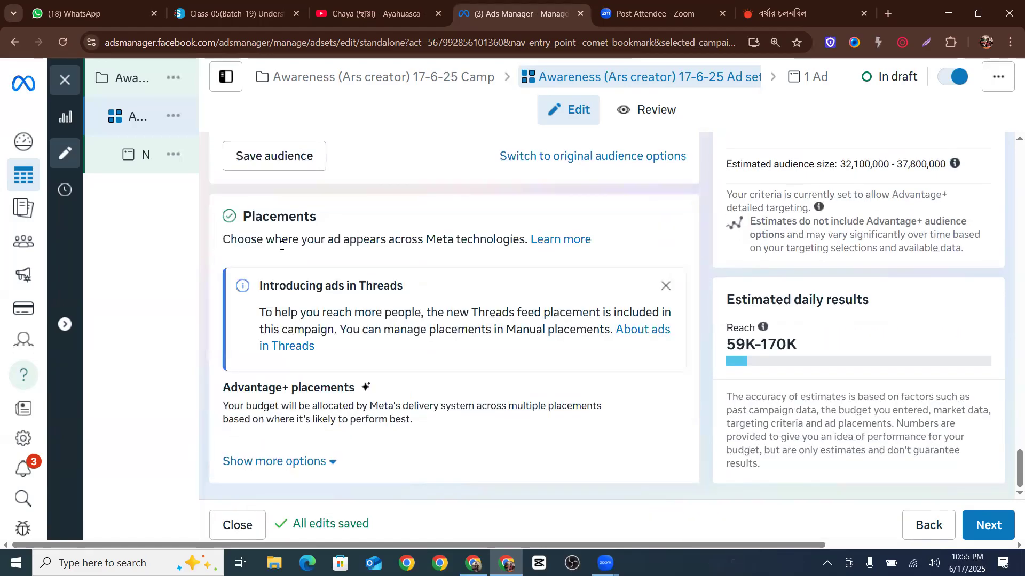
Add Advertising (marketing) from Interests > Business and industry to the detailed targeting
scroll(281, 251, "up", 5)
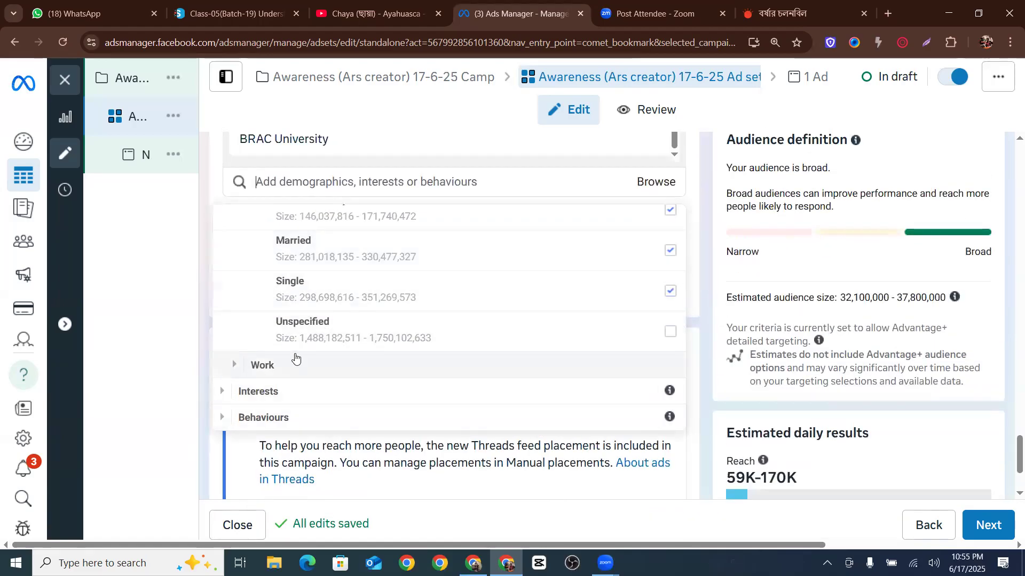
left_click(223, 391)
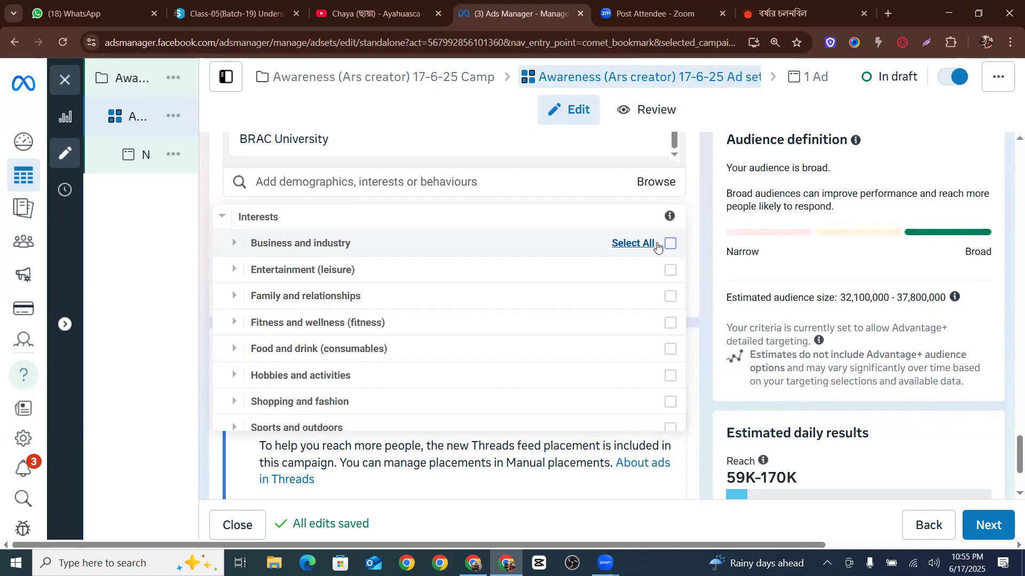
left_click(235, 245)
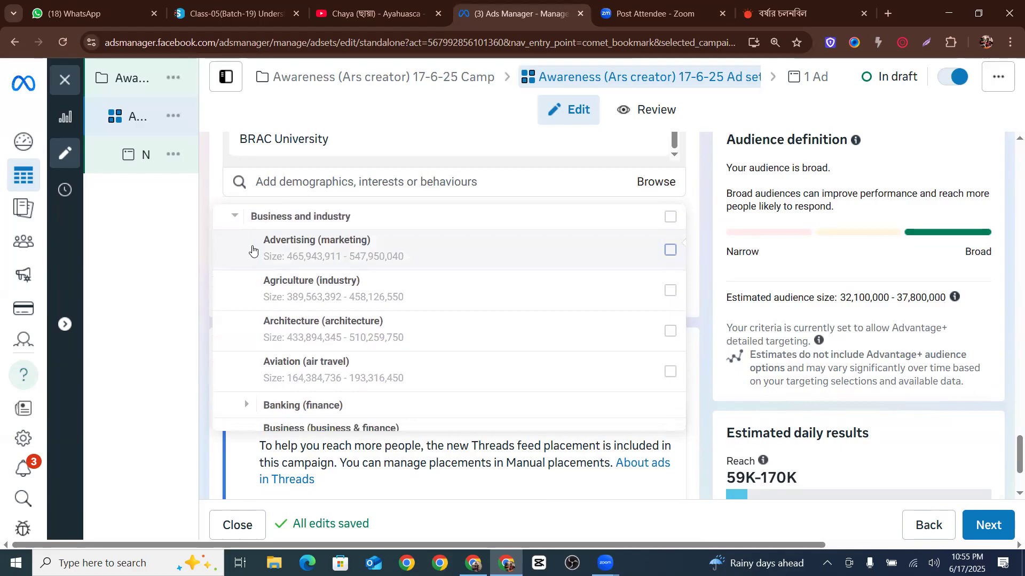
left_click(670, 250)
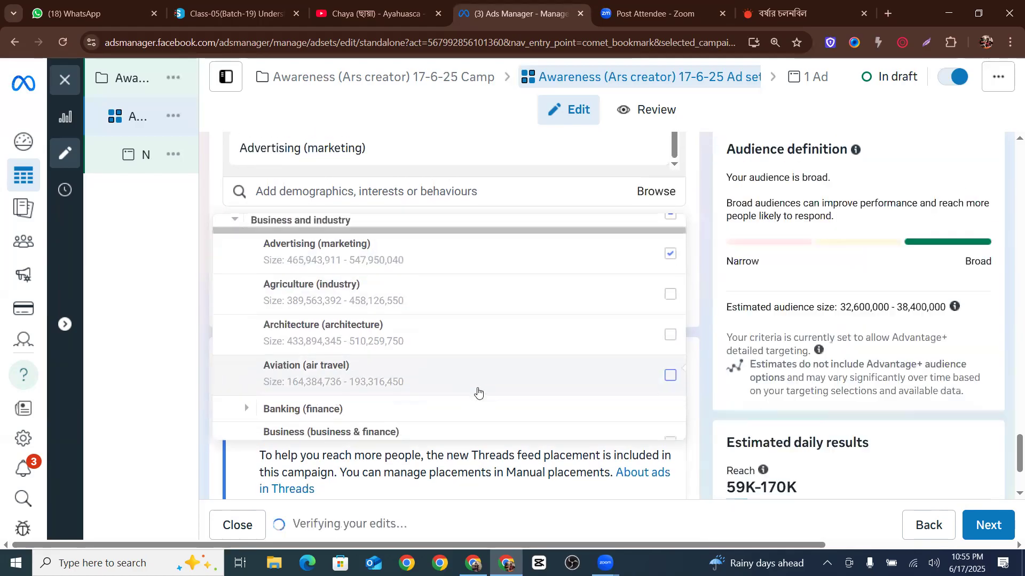
Add Investment banking (banking) from the Banking (finance) interests to the detailed targeting
scroll(478, 393, "down", 2)
left_click(247, 348)
scroll(299, 330, "down", 1)
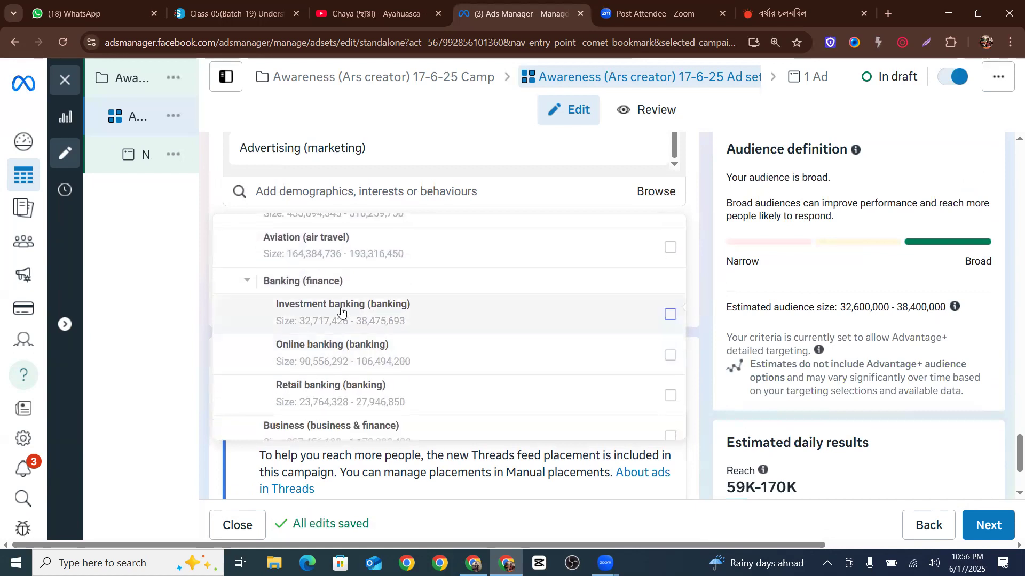
left_click(669, 314)
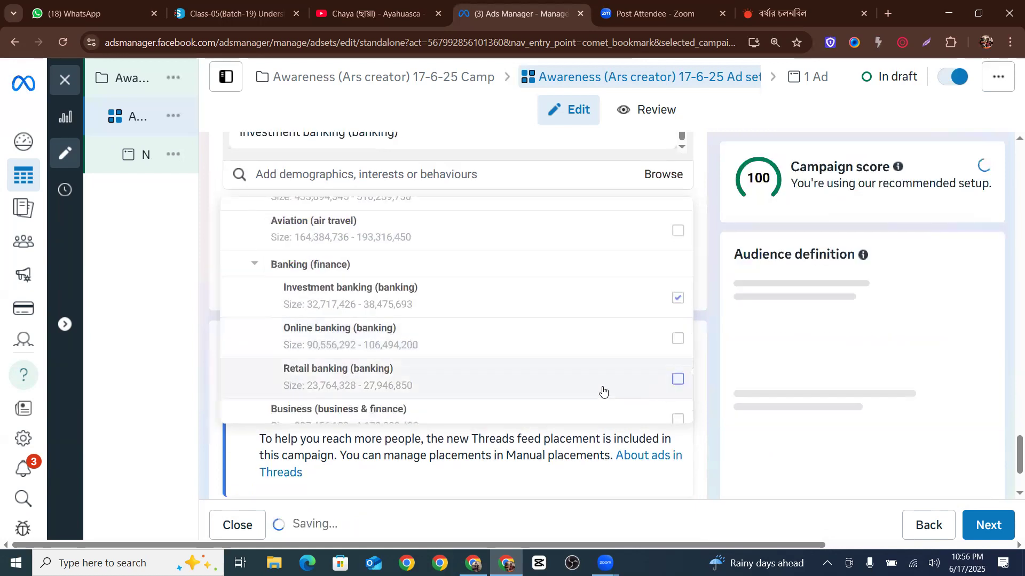
Add Digital marketing (marketing) from the Online (computing) interests to the detailed targeting
scroll(342, 373, "down", 2)
scroll(273, 383, "down", 1)
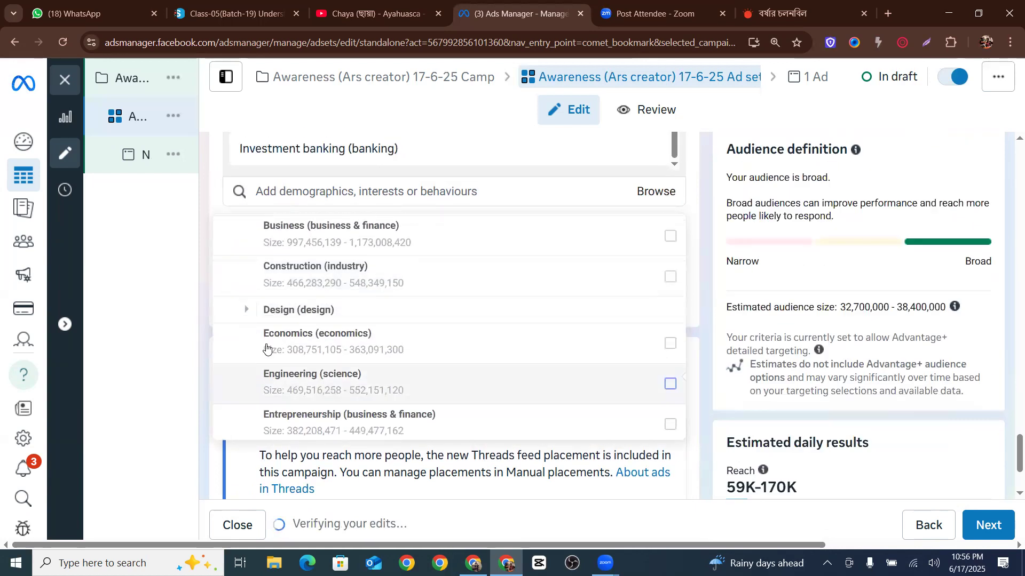
scroll(331, 341, "down", 1)
scroll(363, 325, "down", 3)
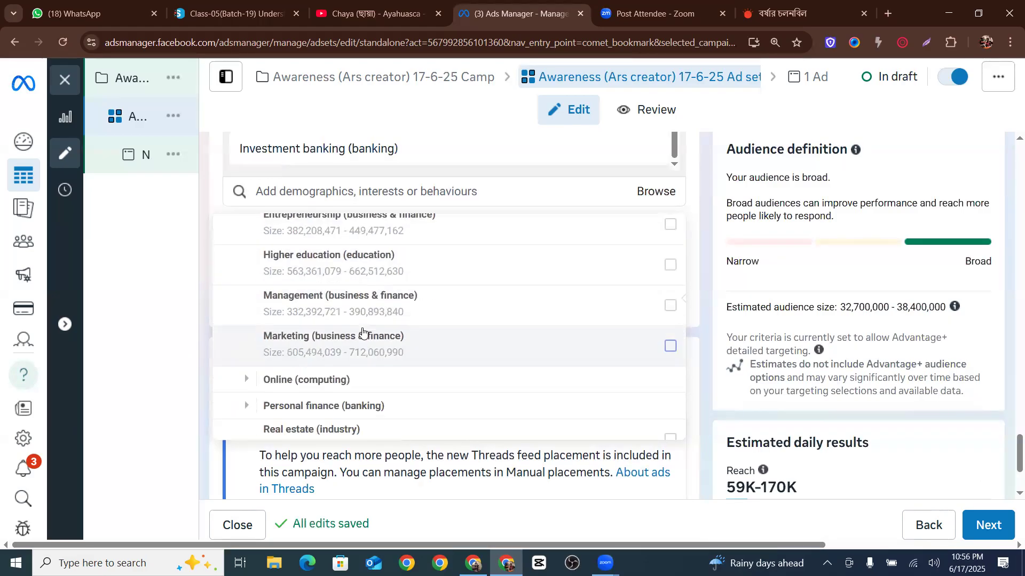
left_click(248, 313)
scroll(269, 315, "up", 1)
scroll(280, 322, "down", 2)
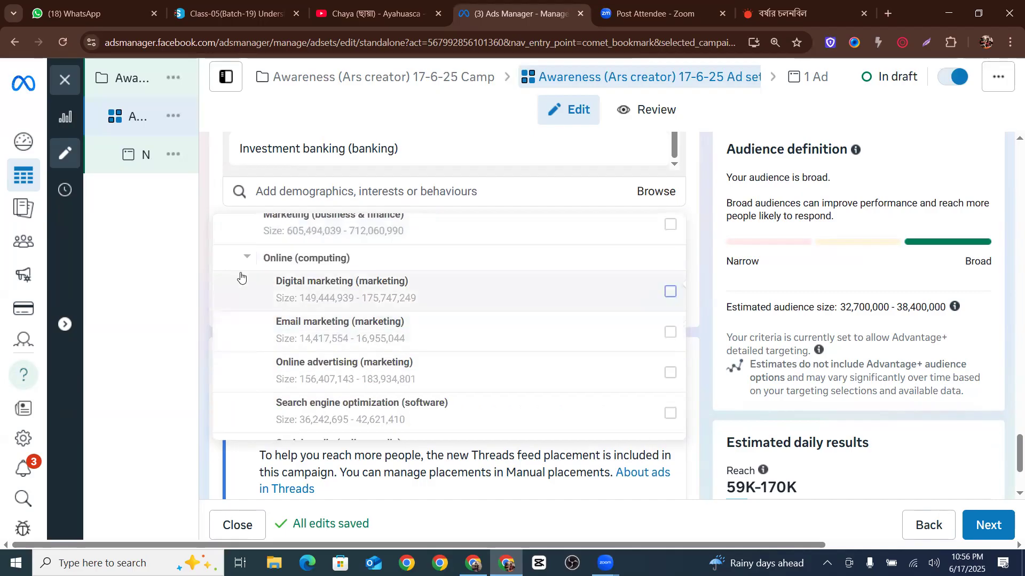
left_click(409, 312)
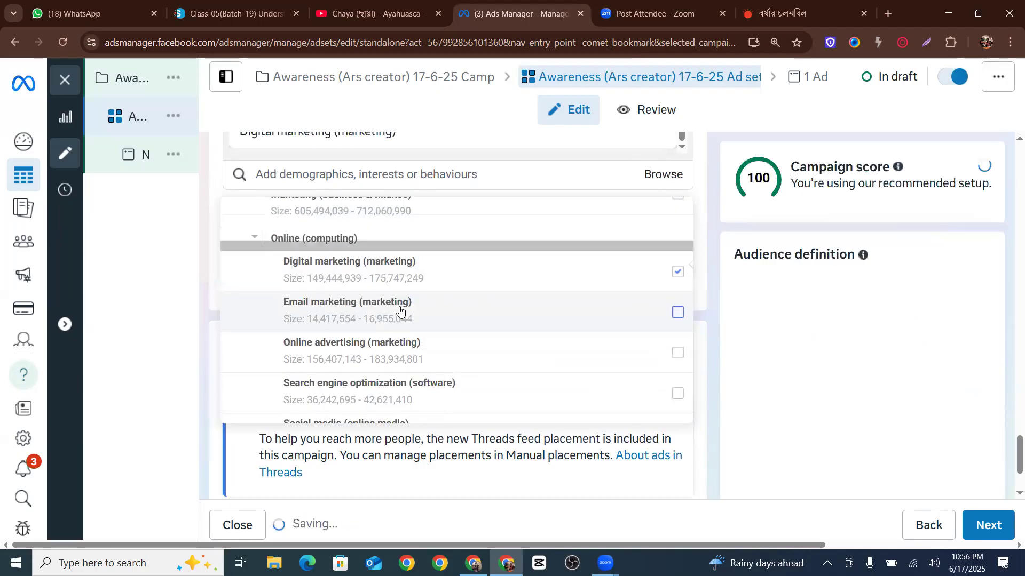
Add All creators from Behaviours > Digital activities to the detailed targeting
scroll(400, 305, "down", 3)
scroll(286, 343, "down", 2)
scroll(505, 221, "down", 5)
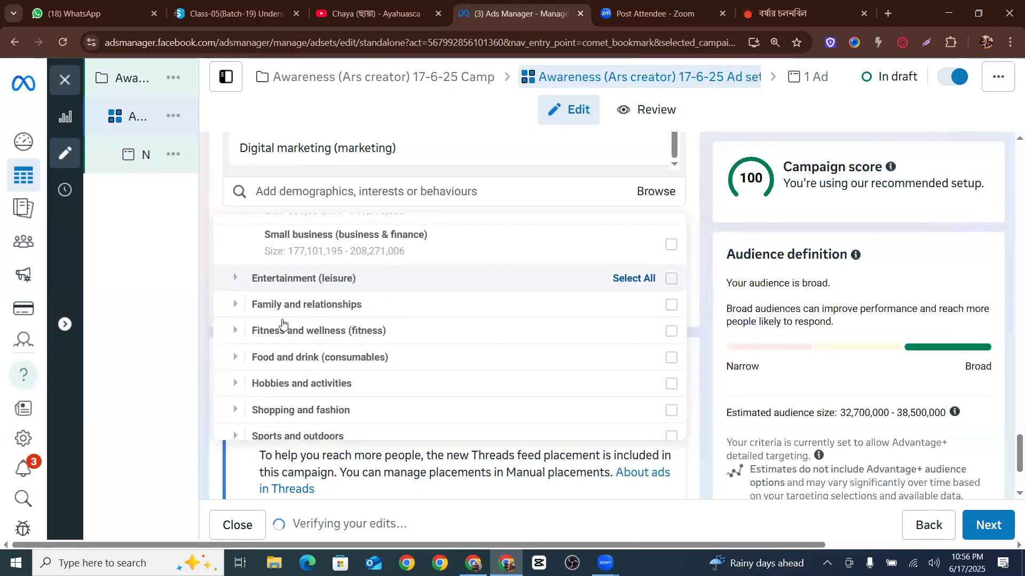
scroll(261, 288, "up", 1)
scroll(240, 373, "down", 1)
left_click(224, 427)
scroll(318, 312, "down", 2)
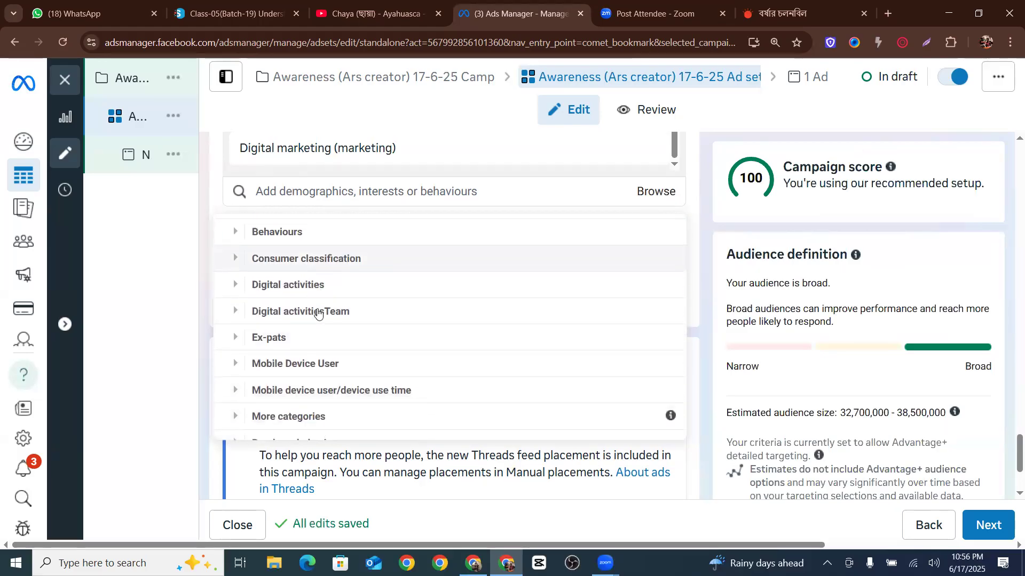
scroll(315, 310, "up", 1)
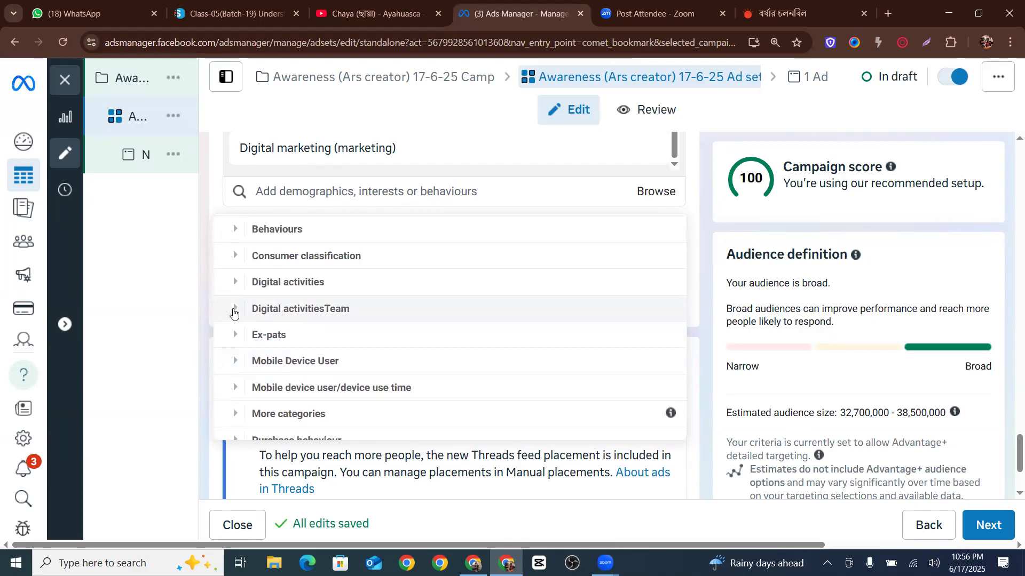
left_click(233, 313)
scroll(373, 302, "up", 1)
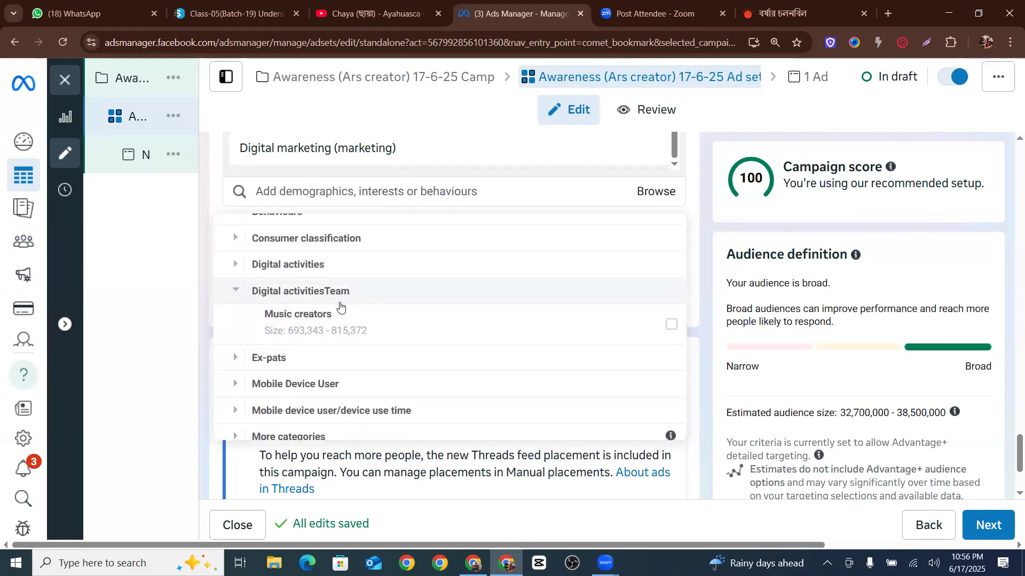
left_click(245, 265)
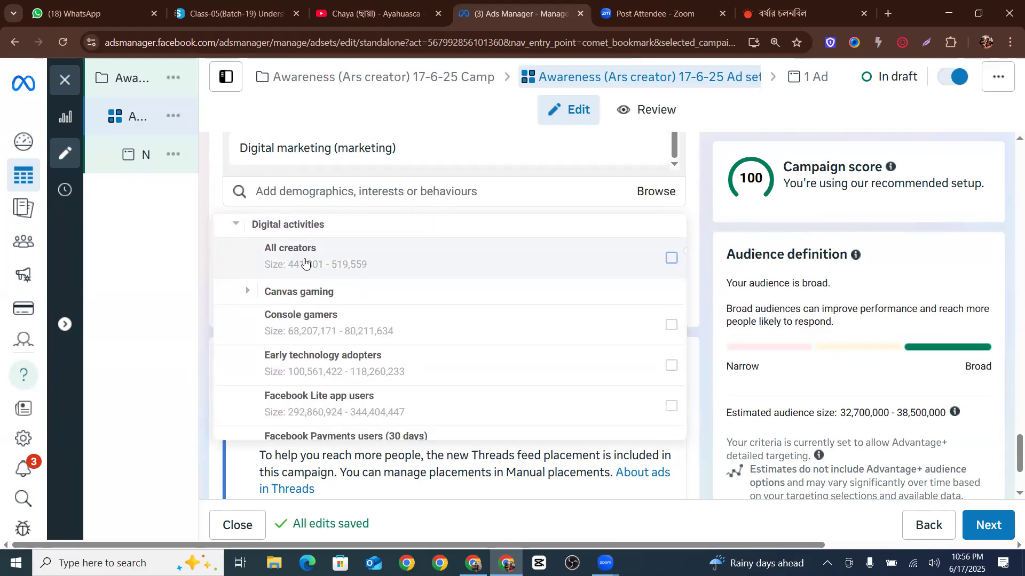
left_click(671, 258)
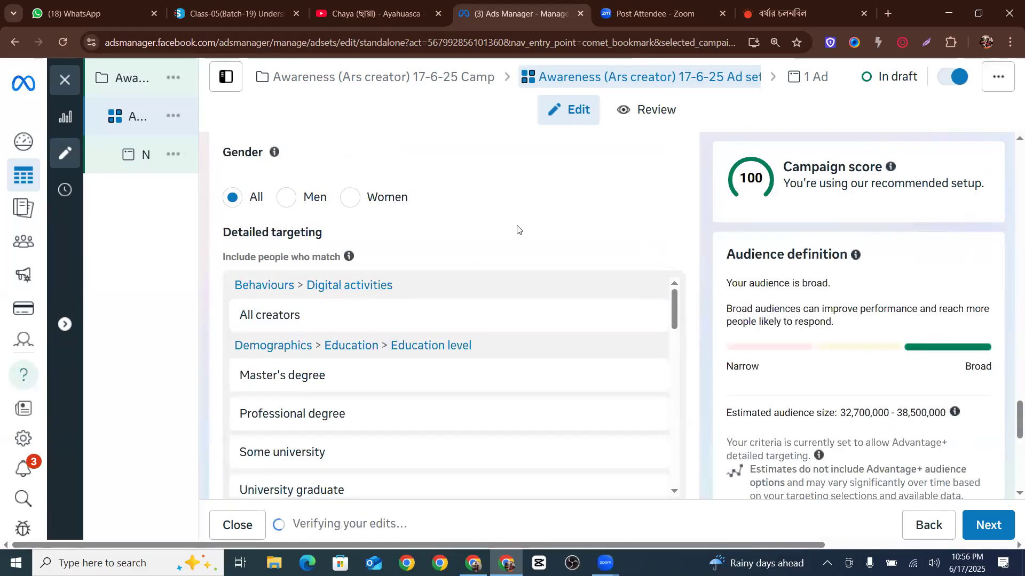
Review the ad set's location, age, gender and detailed targeting selections
scroll(453, 247, "down", 3)
scroll(453, 247, "down", 3)
scroll(382, 272, "up", 8)
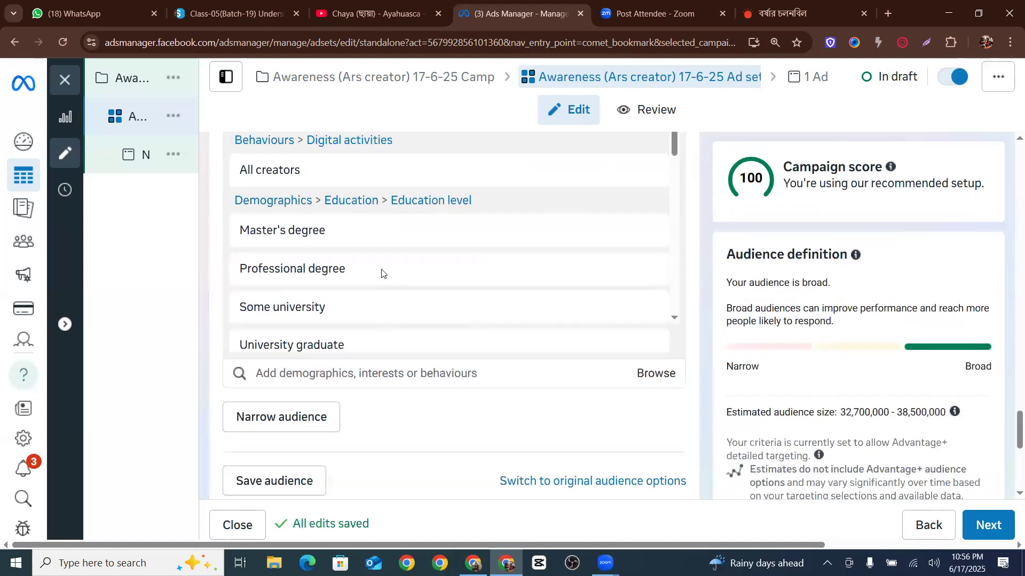
scroll(395, 350, "down", 3)
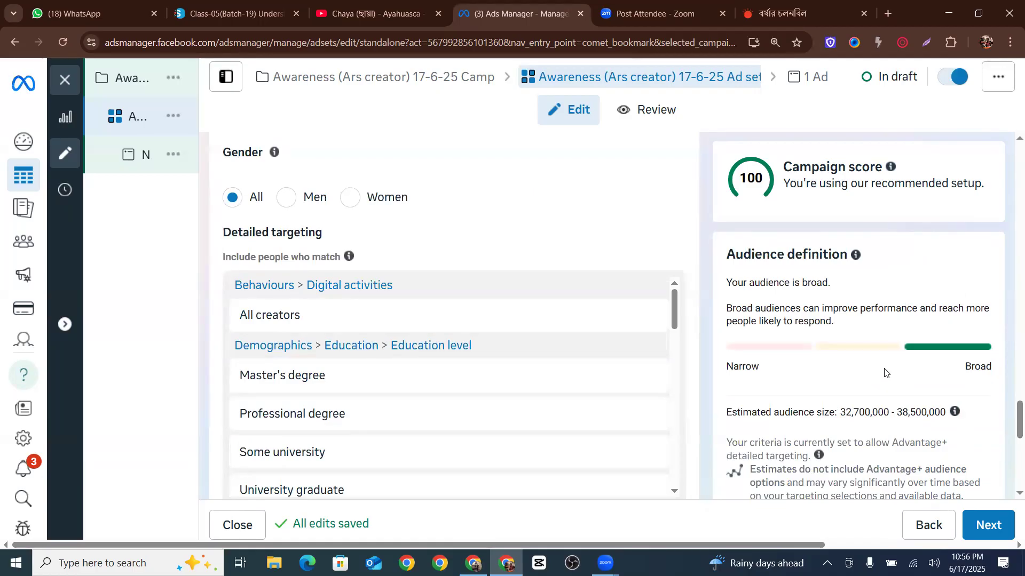
scroll(406, 384, "up", 6)
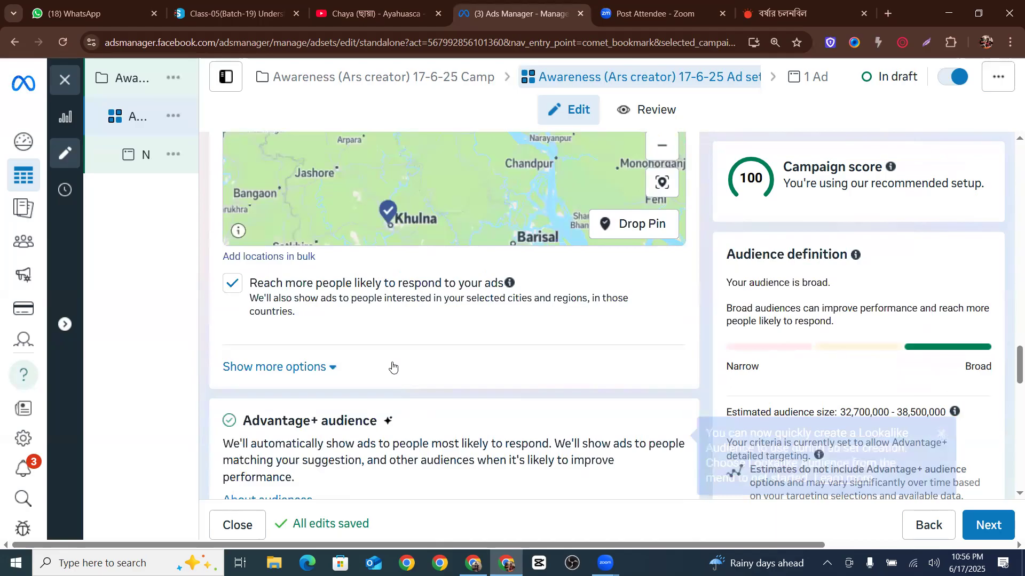
scroll(603, 333, "down", 1)
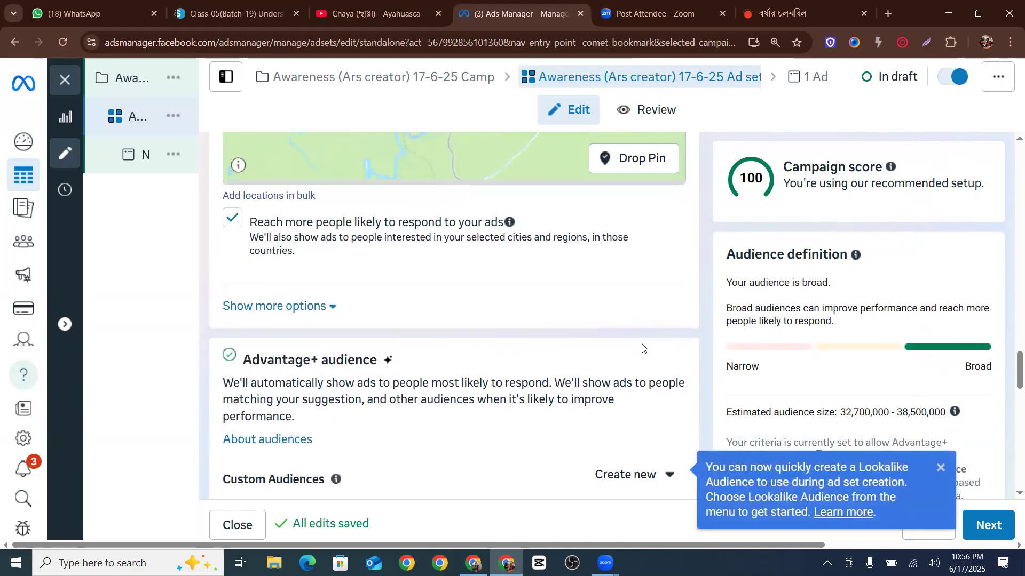
scroll(642, 348, "up", 5)
scroll(423, 347, "down", 7)
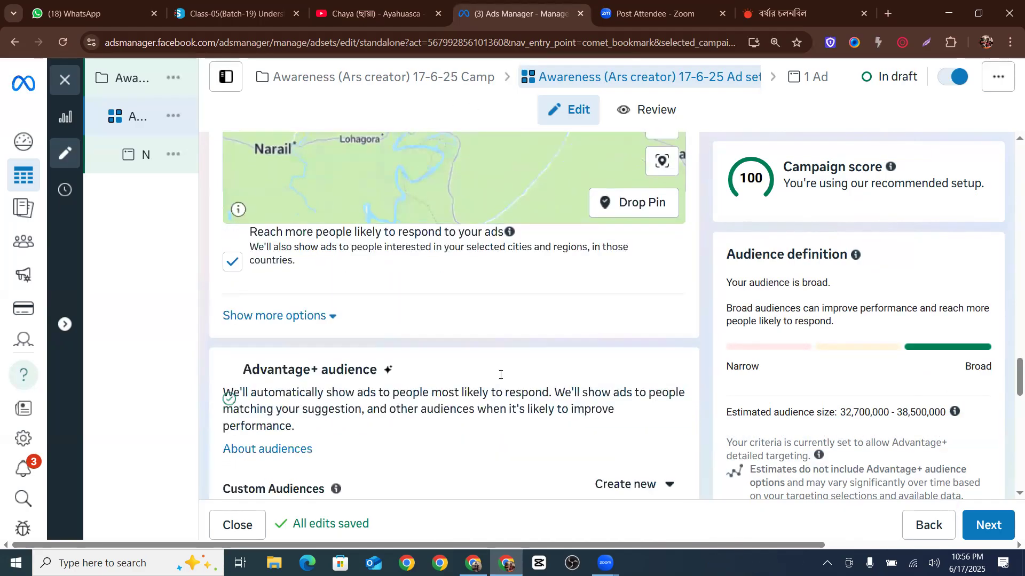
scroll(526, 366, "down", 2)
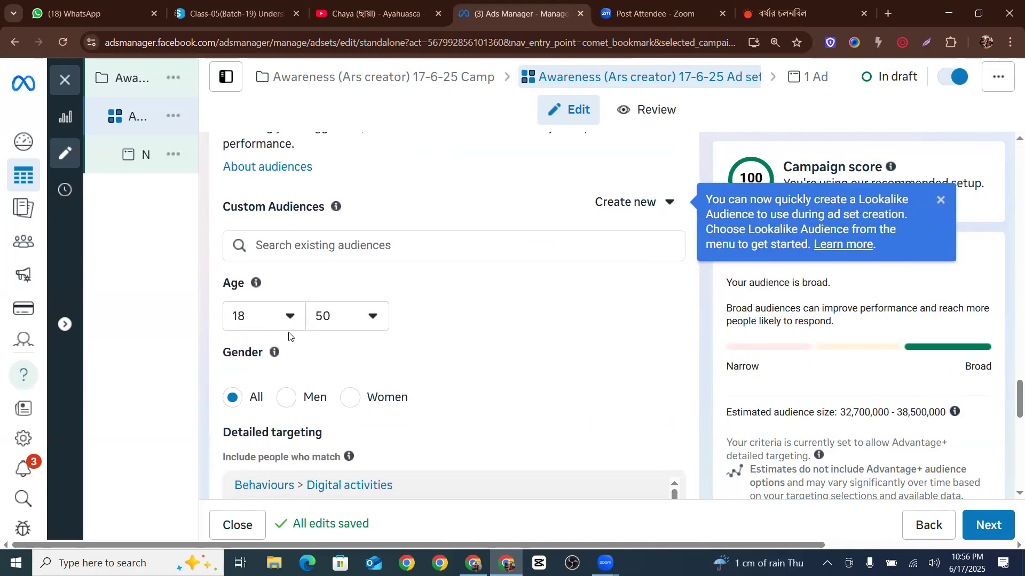
mouse_move(274, 351)
scroll(620, 300, "down", 4)
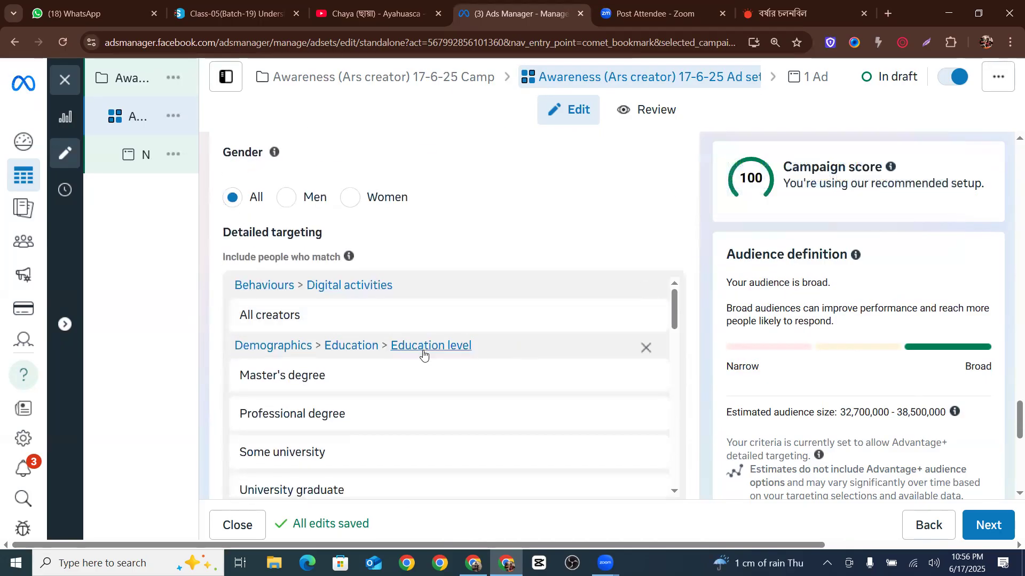
scroll(423, 352, "down", 8)
scroll(506, 373, "down", 3)
scroll(555, 411, "down", 5)
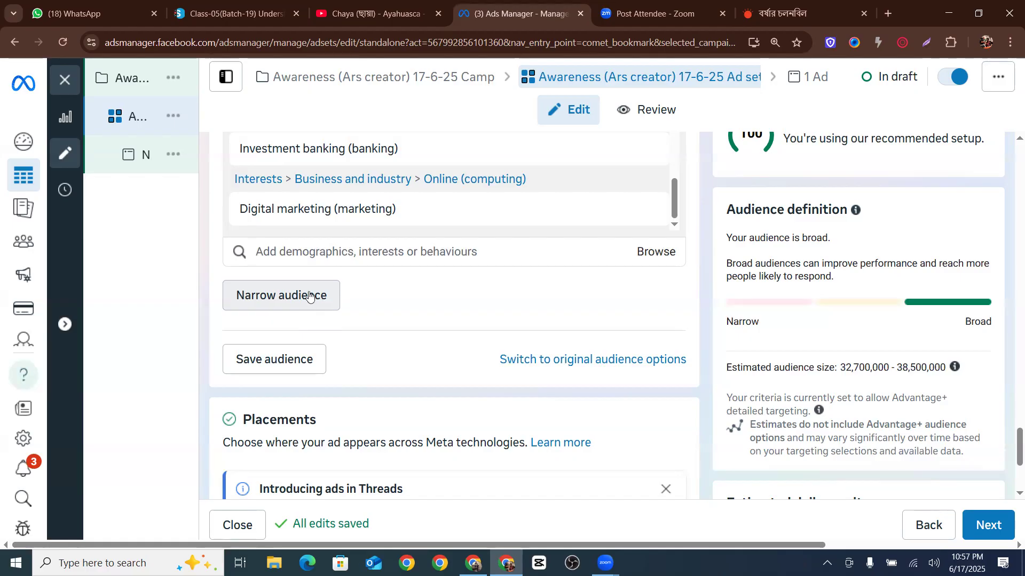
Narrow the audience so people must also match the field of study BE in CSE, found by searching cse
left_click(317, 297)
left_click(280, 313)
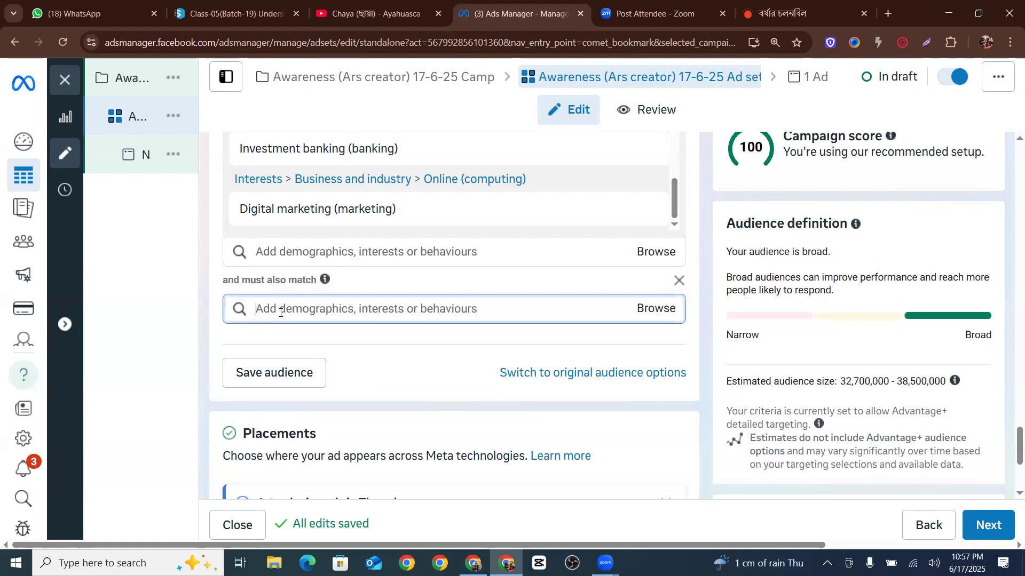
type("cse")
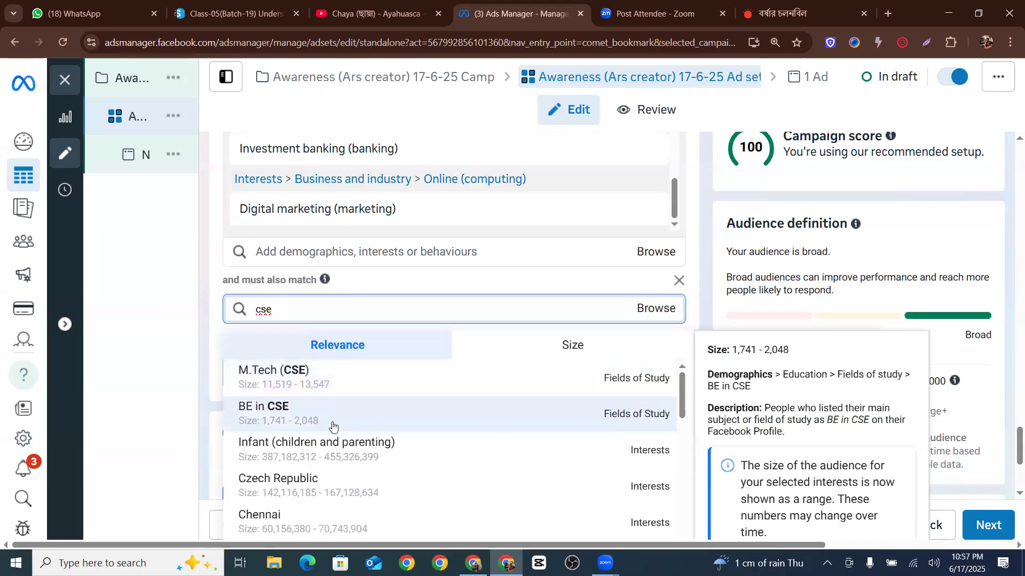
left_click(245, 414)
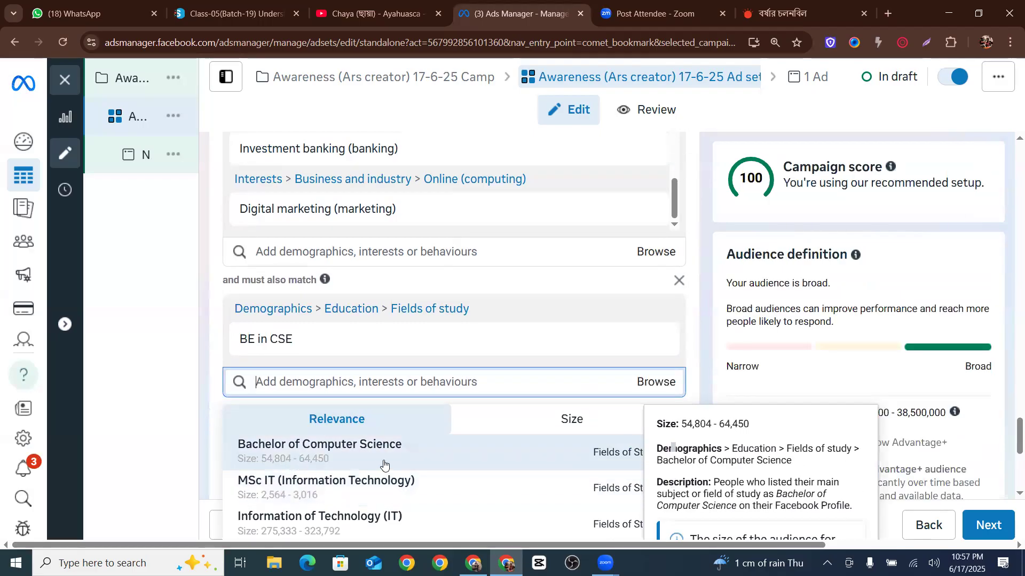
Add Bachelor of Computer Science, Bachelor of Computer Application(BCA) and Bachelor of Science in Information Technology to the narrowing criteria
left_click(374, 460)
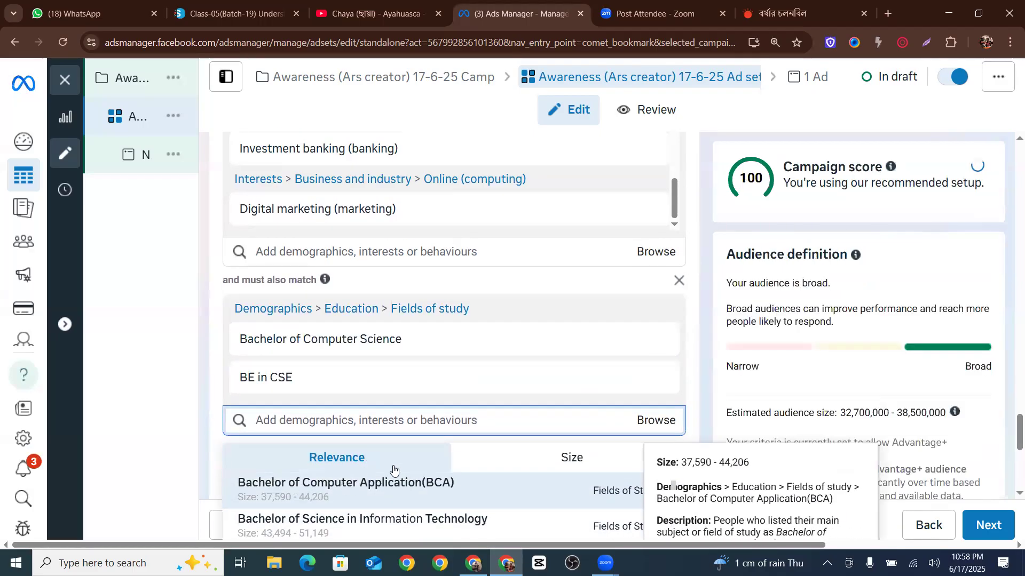
left_click(403, 473)
left_click(389, 439)
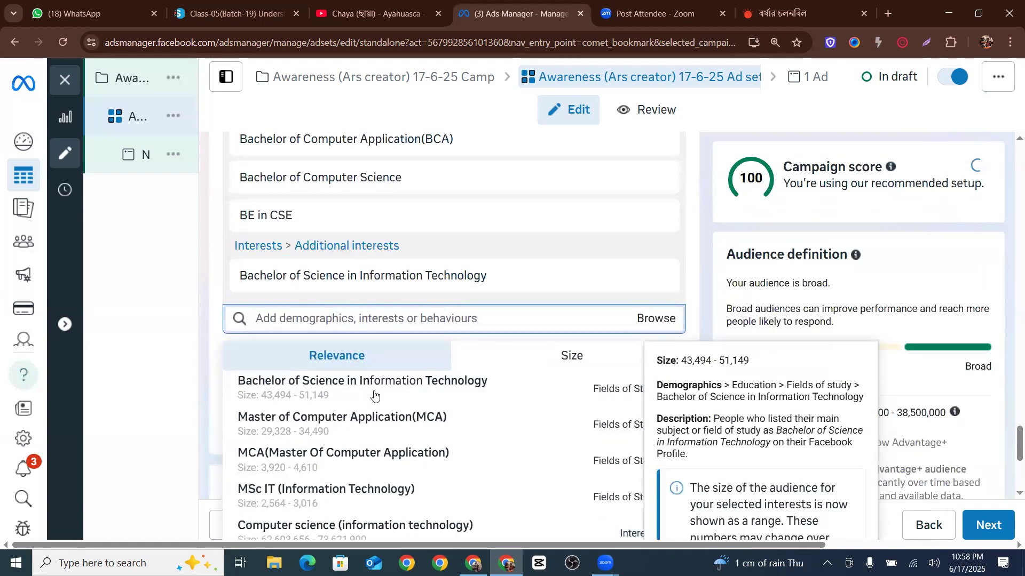
left_click(491, 379)
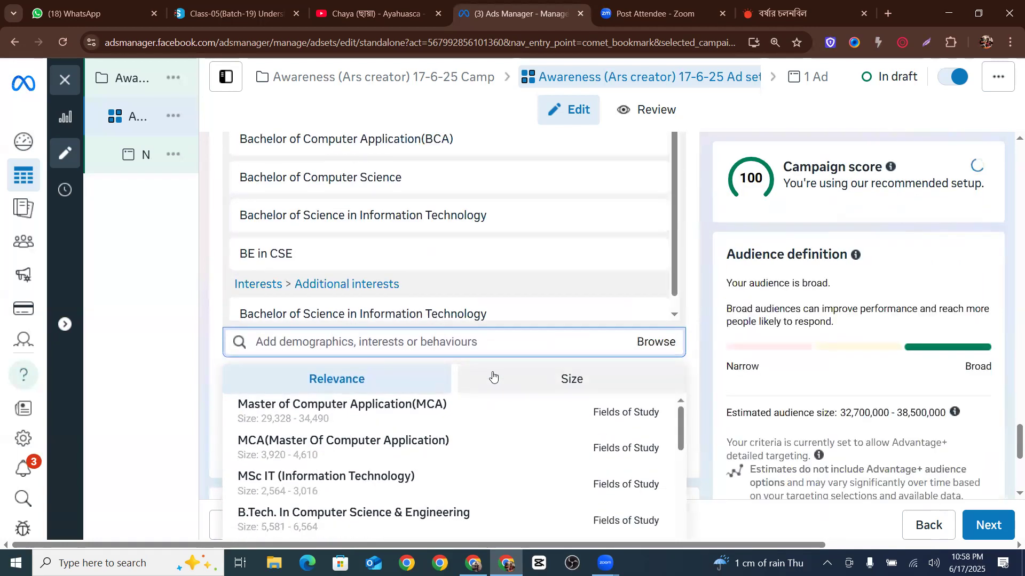
scroll(409, 272, "up", 3)
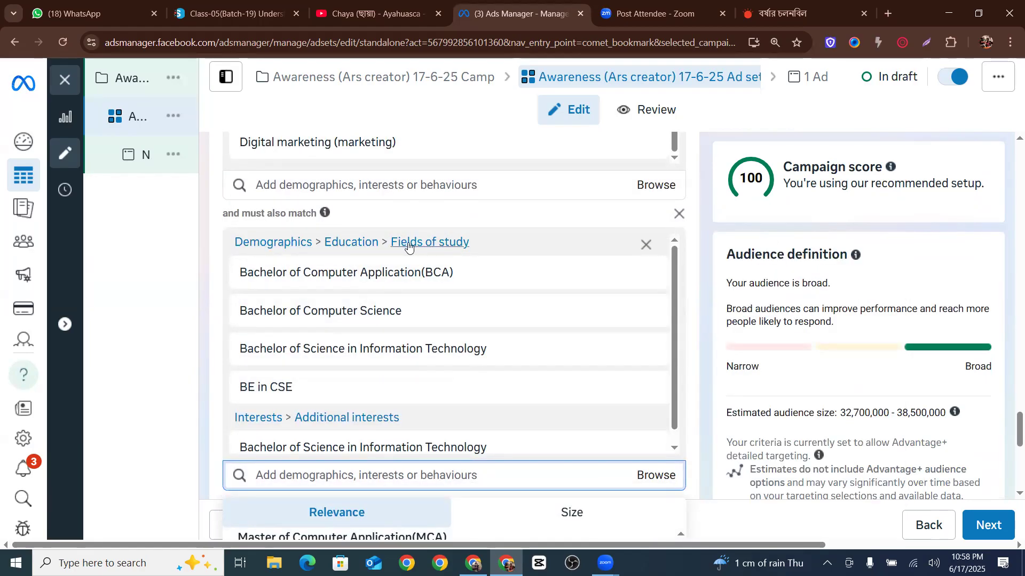
mouse_move(191, 290)
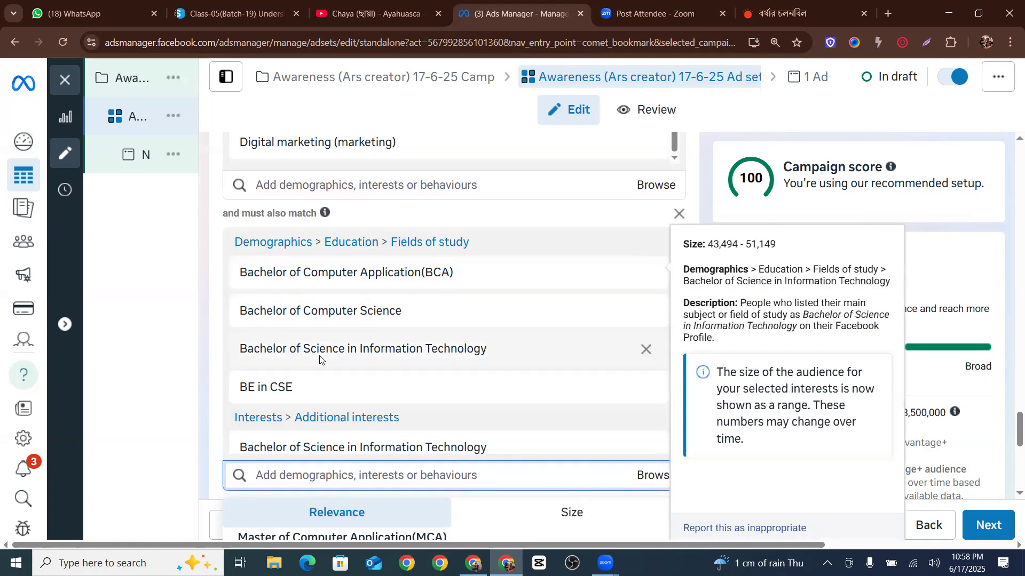
scroll(336, 334, "down", 1)
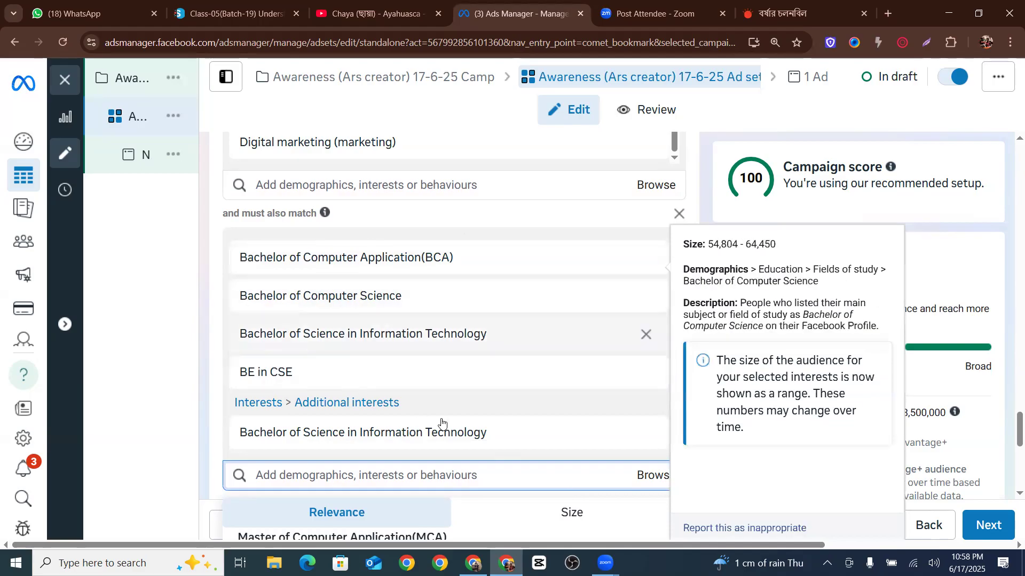
scroll(423, 356, "down", 3)
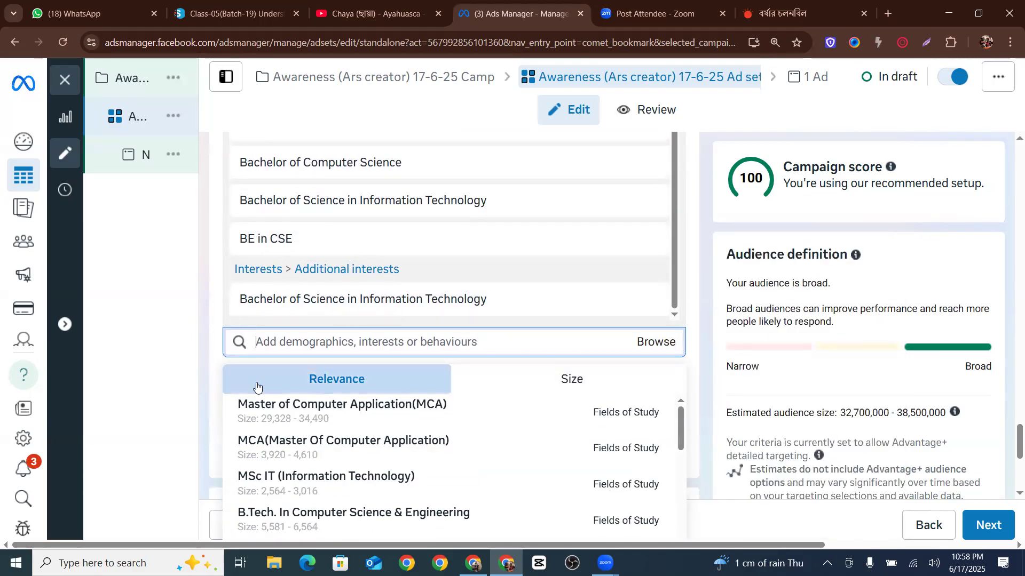
left_click(210, 362)
scroll(437, 340, "down", 1)
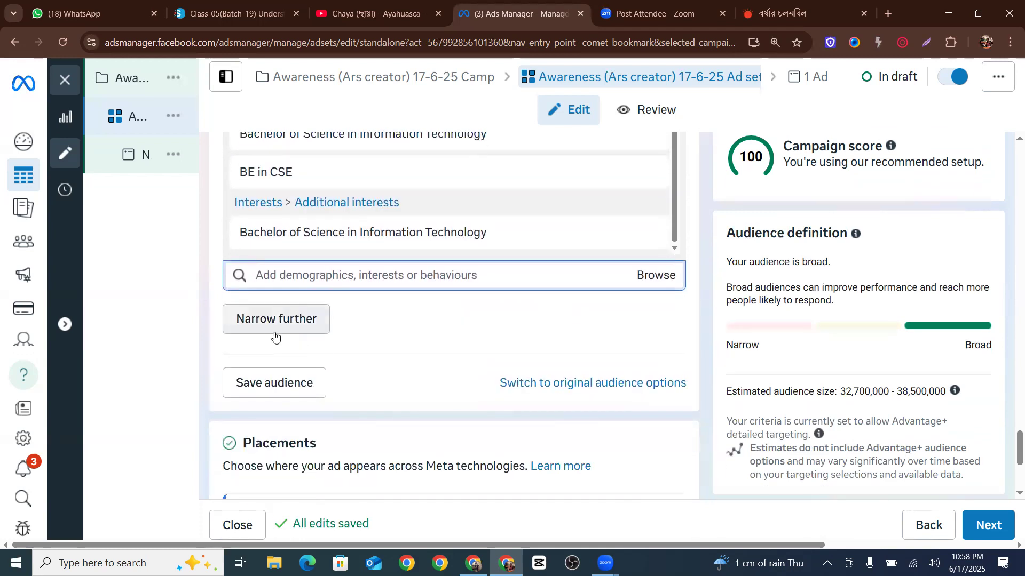
Narrow the audience further with another must-also-match group for the field of study BE in CSE, found by searching cse
left_click(272, 329)
left_click(277, 333)
type("cse")
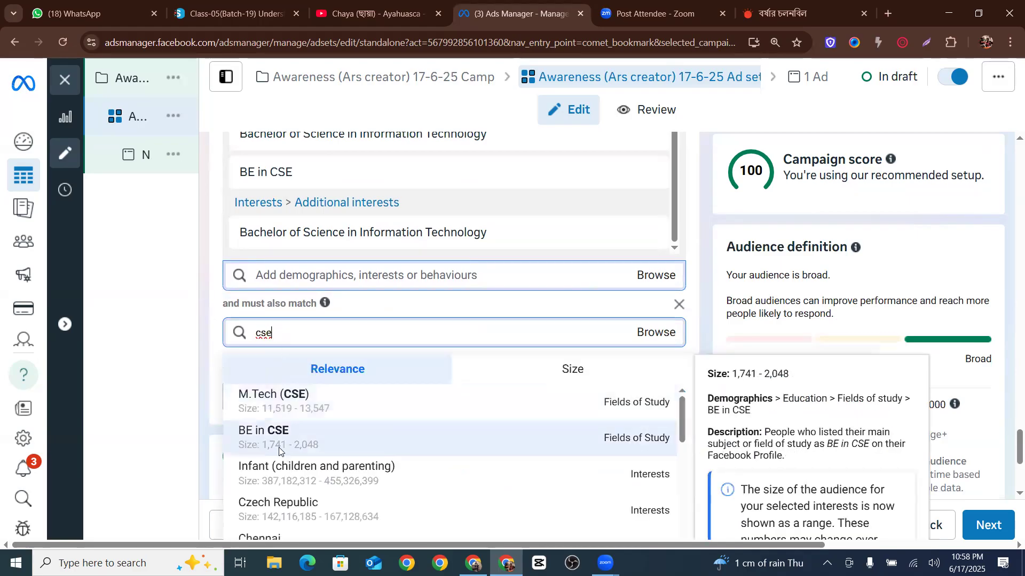
left_click(279, 451)
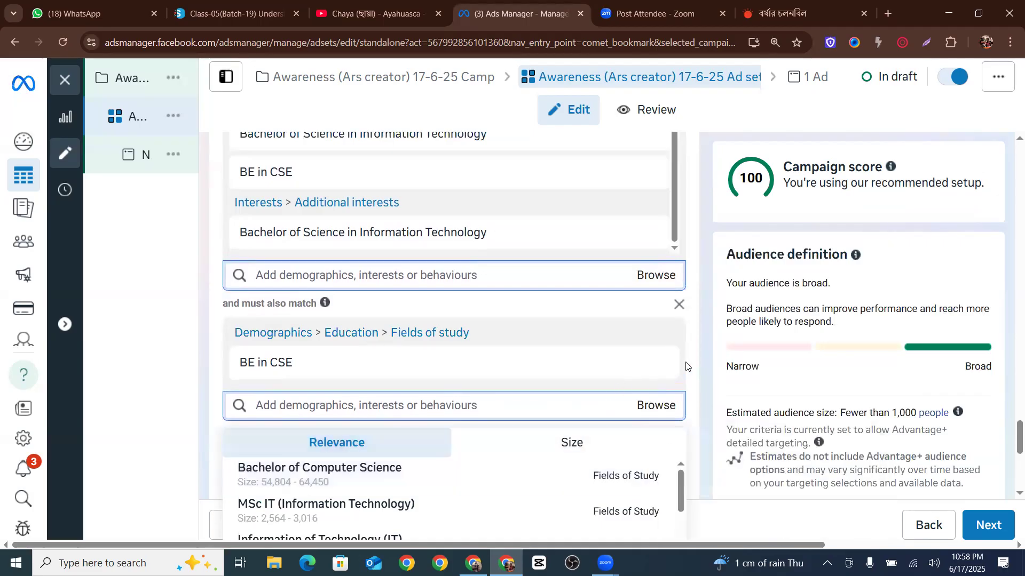
Save the audience under the name Ars Creator iphone Awareness
scroll(309, 487, "down", 3)
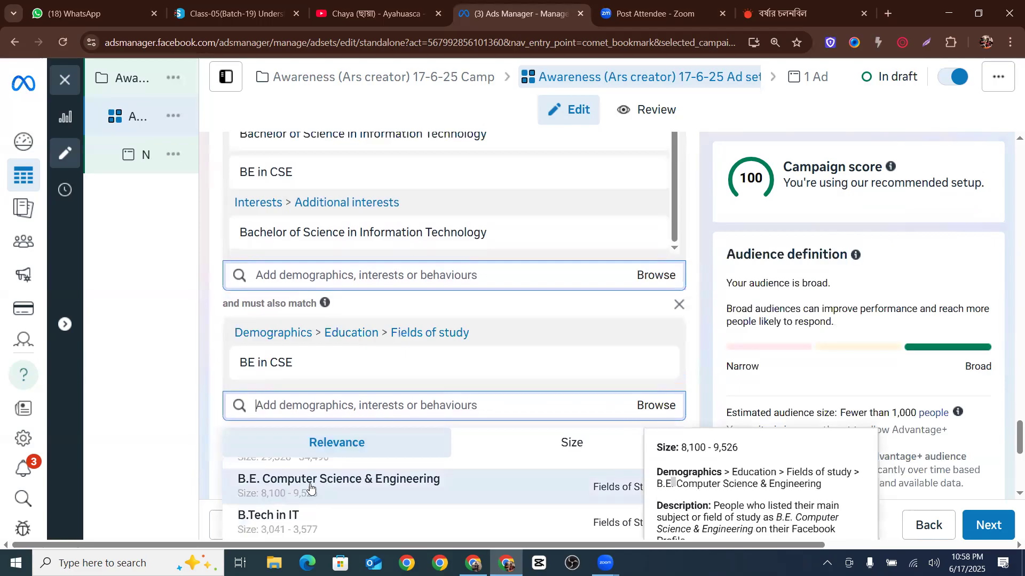
scroll(516, 283, "down", 10)
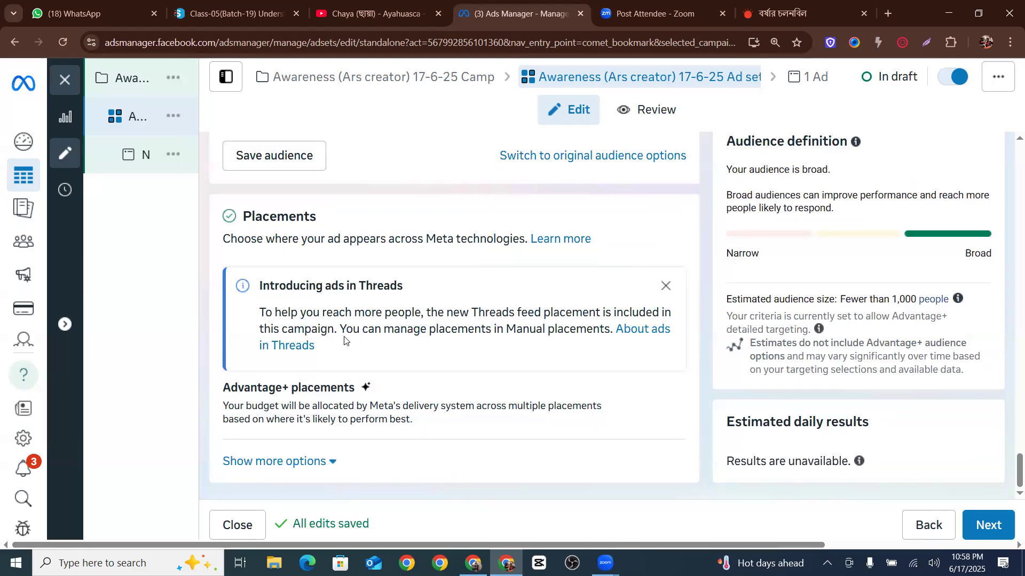
scroll(571, 313, "up", 2)
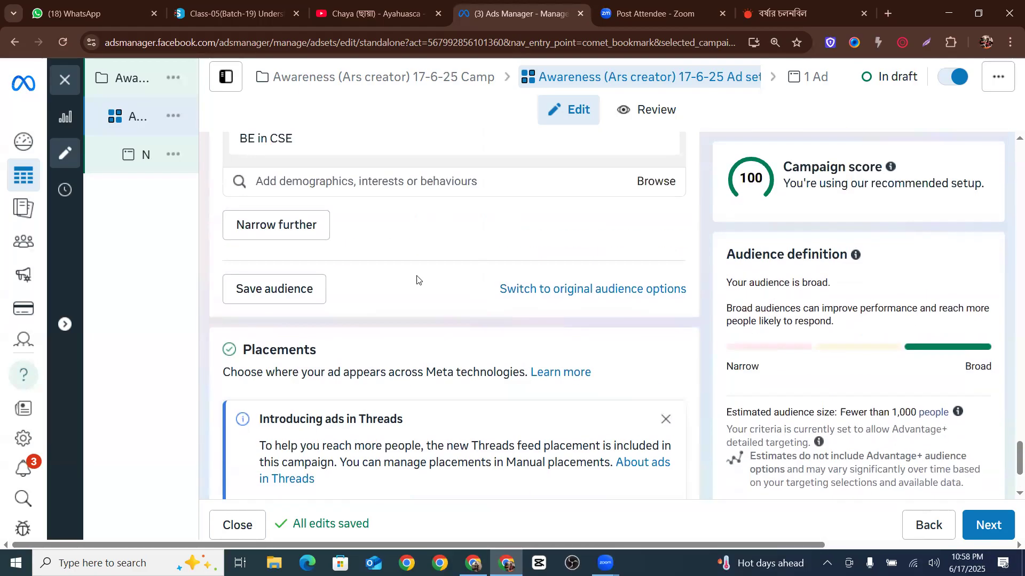
left_click(279, 288)
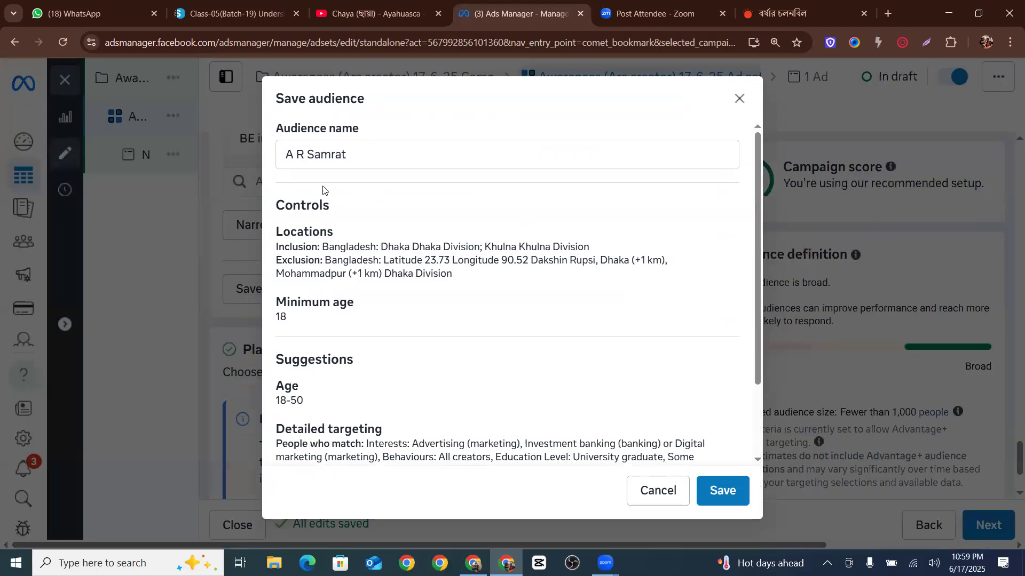
left_click(361, 156)
key("BackSpace")
key("BackSpace")
key("BackSpace")
key("BackSpace")
key("BackSpace")
key("BackSpace")
key("BackSpace")
key("BackSpace")
key("BackSpace")
key("BackSpace")
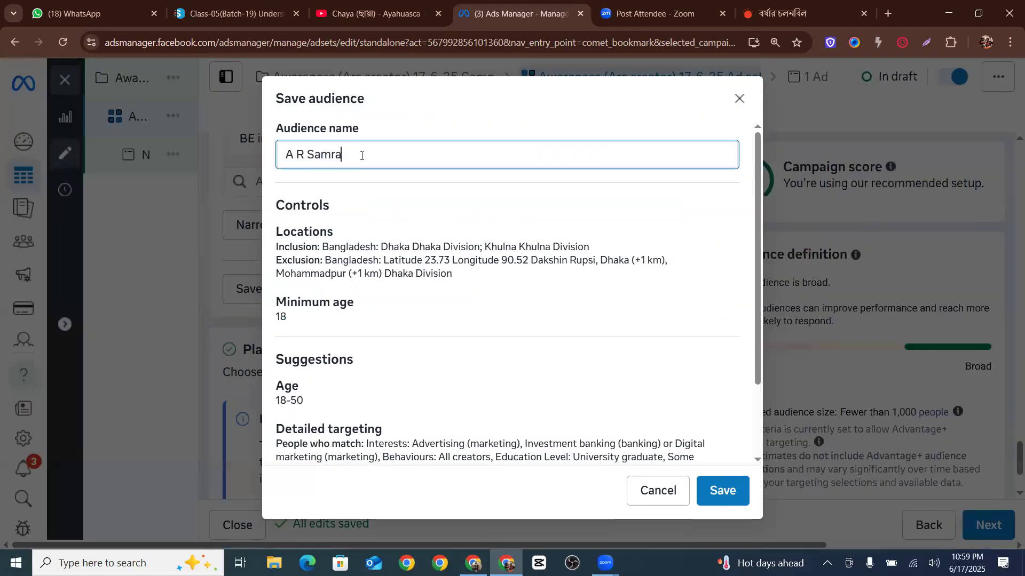
type("A")
key("BackSpace")
type("\\")
key("BackSpace")
type("Ars Cre")
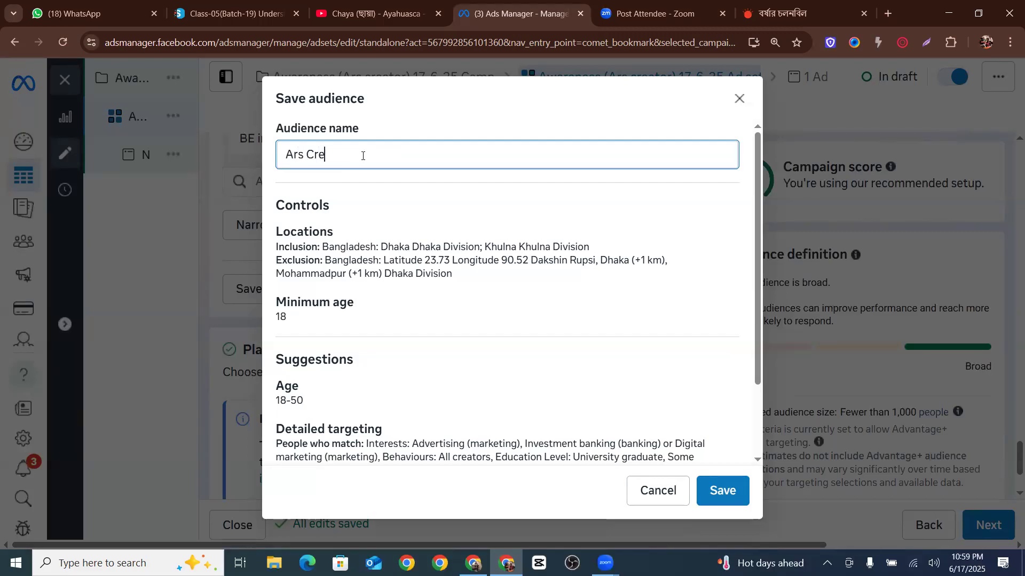
type("ator iphone awareness")
left_click(391, 155)
key("BackSpace")
type("A")
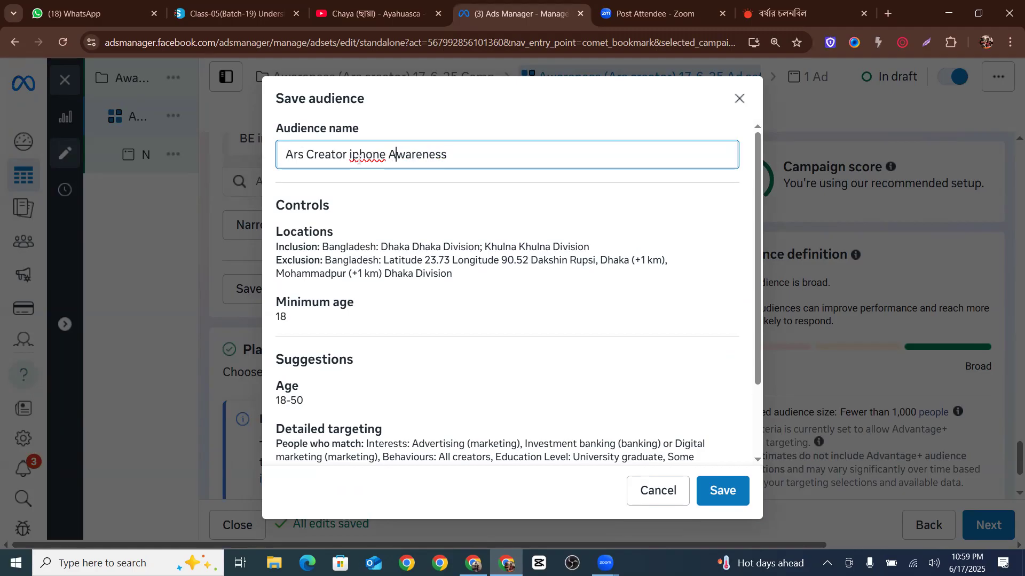
left_click(700, 488)
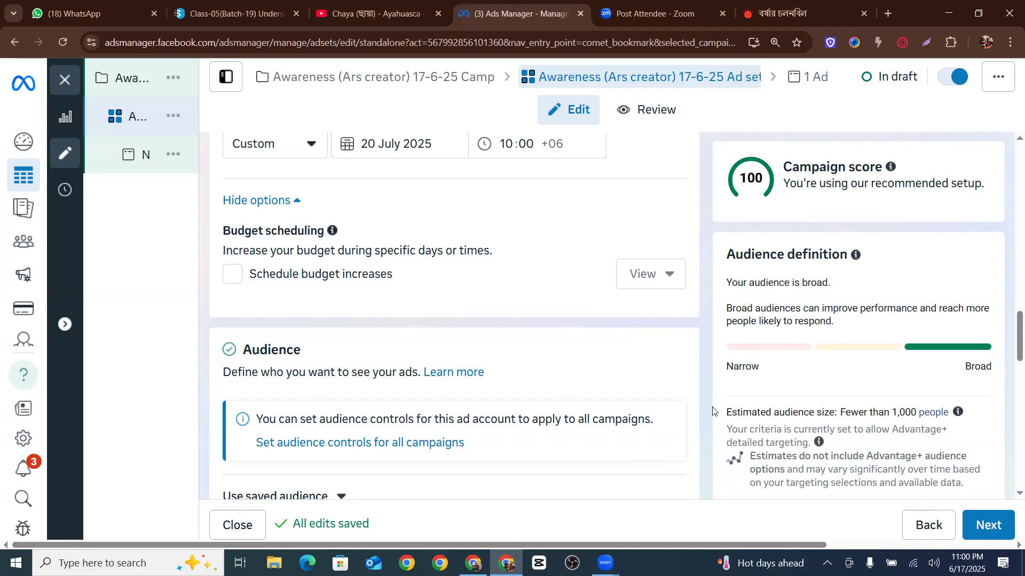
Dismiss the Threads ads notice and switch the ad set's placements to Manual placements
scroll(393, 391, "down", 10)
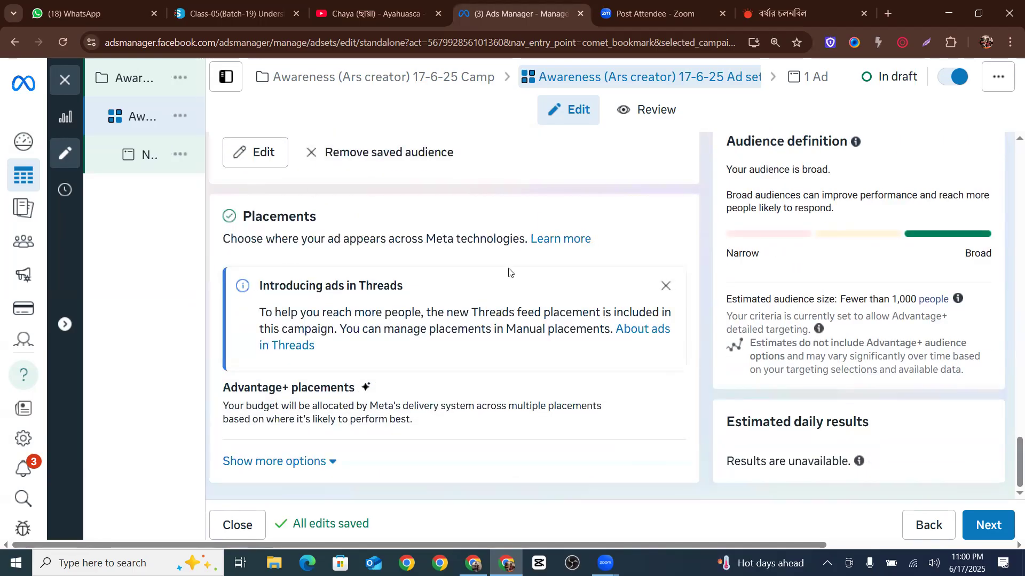
left_click(658, 300)
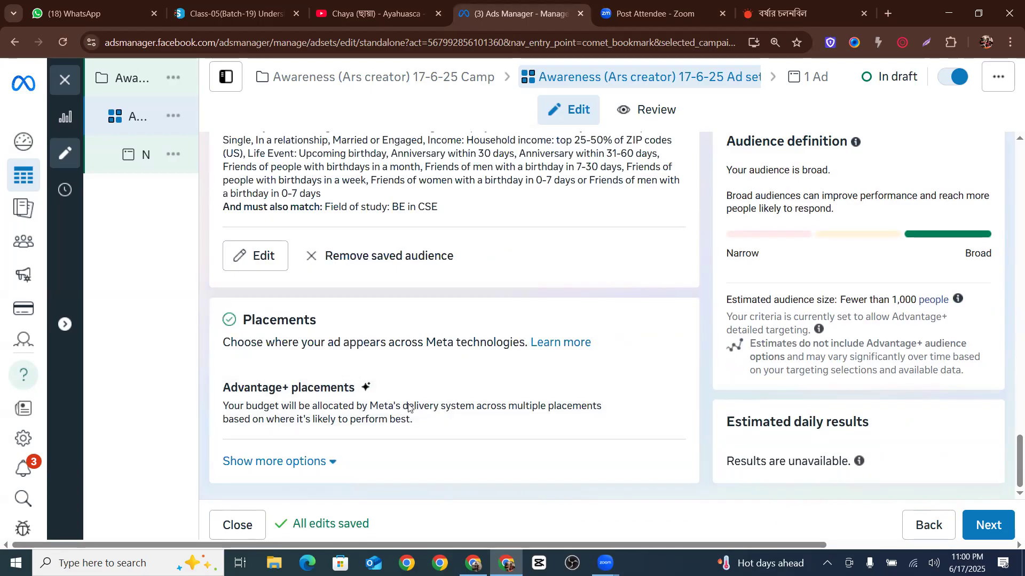
left_click(479, 380)
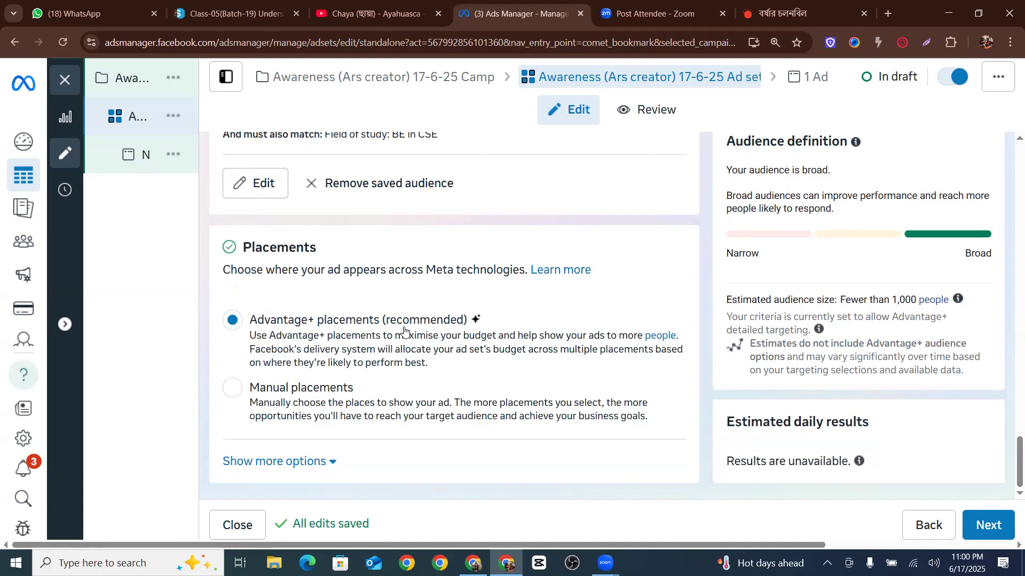
left_click(231, 388)
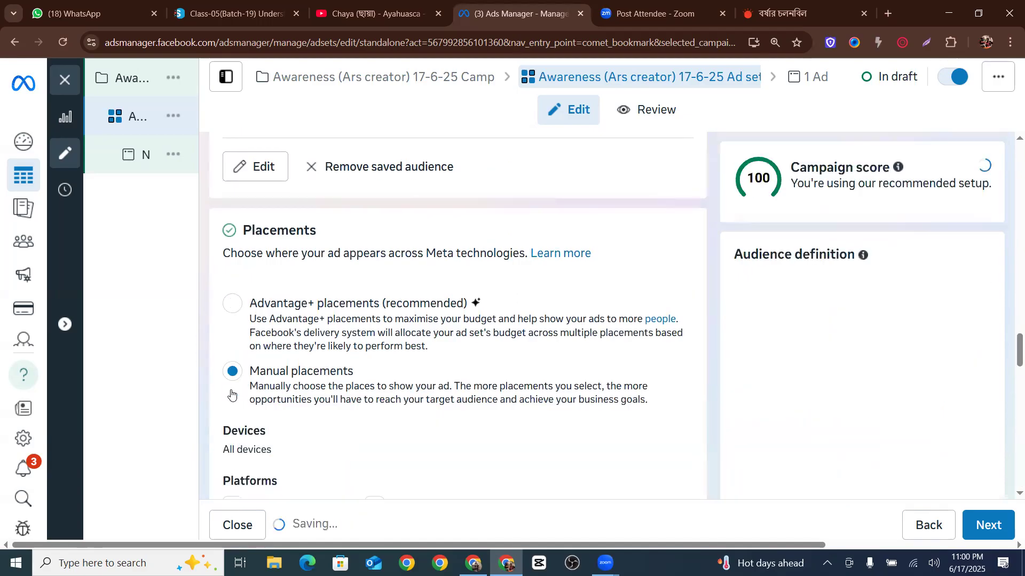
Limit the platforms to Facebook only by unchecking Audience Network, Threads and Instagram
scroll(421, 358, "down", 3)
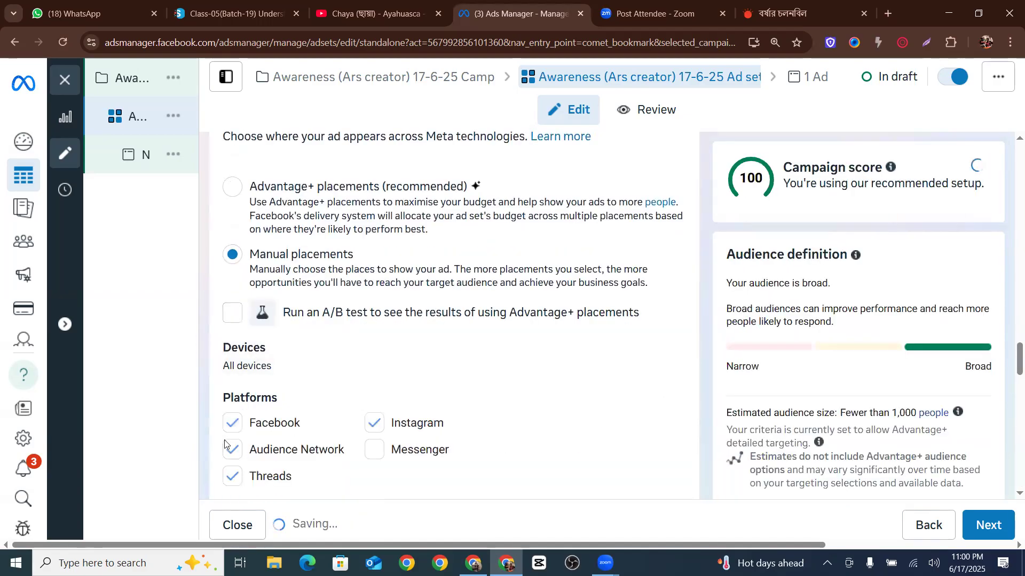
scroll(300, 420, "down", 4)
left_click(233, 419)
left_click(236, 393)
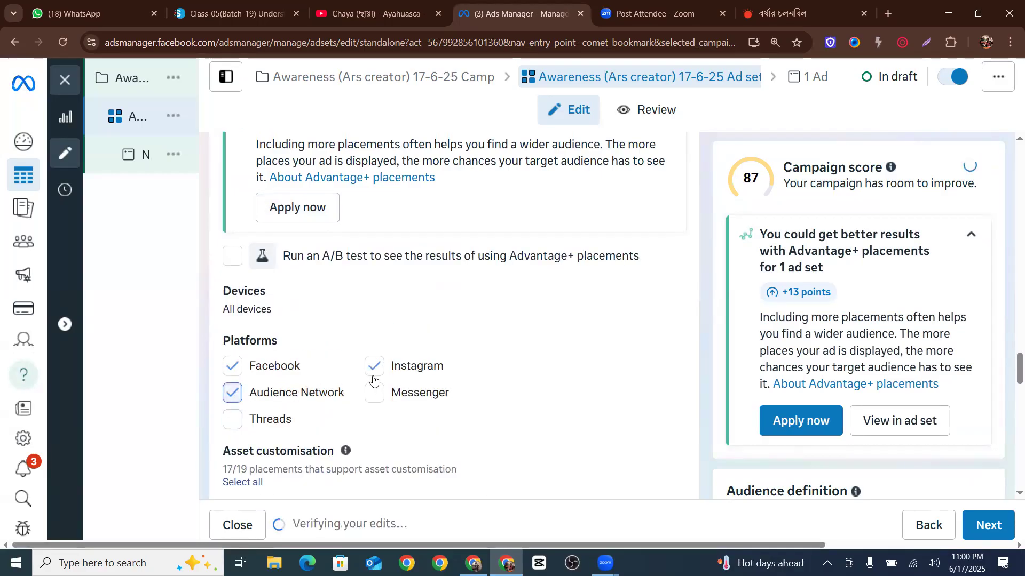
left_click(375, 366)
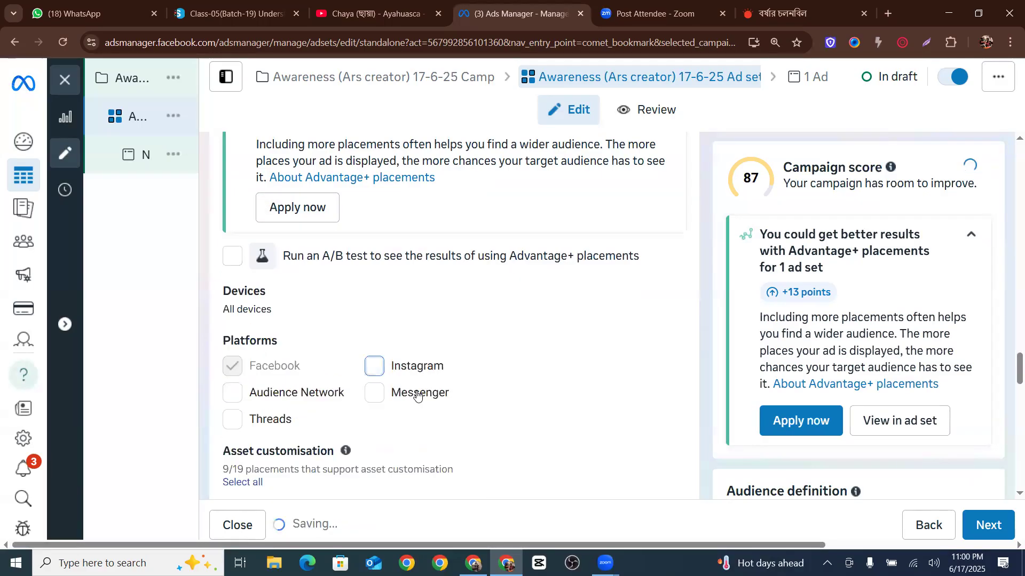
Uncheck the Facebook Marketplace, Facebook video feeds, Facebook Reels and in-stream ads placements
scroll(496, 404, "down", 5)
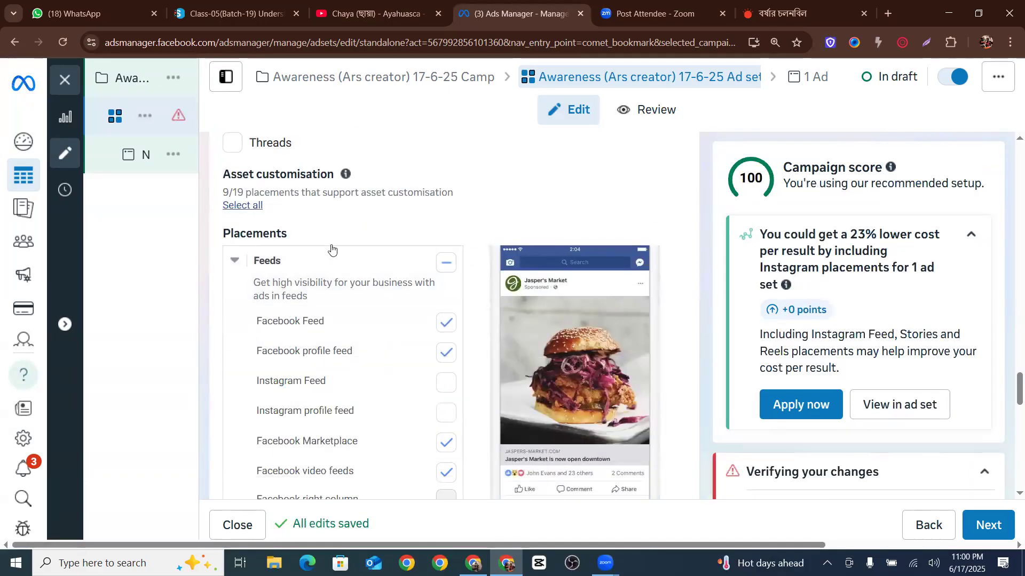
scroll(380, 311, "up", 3)
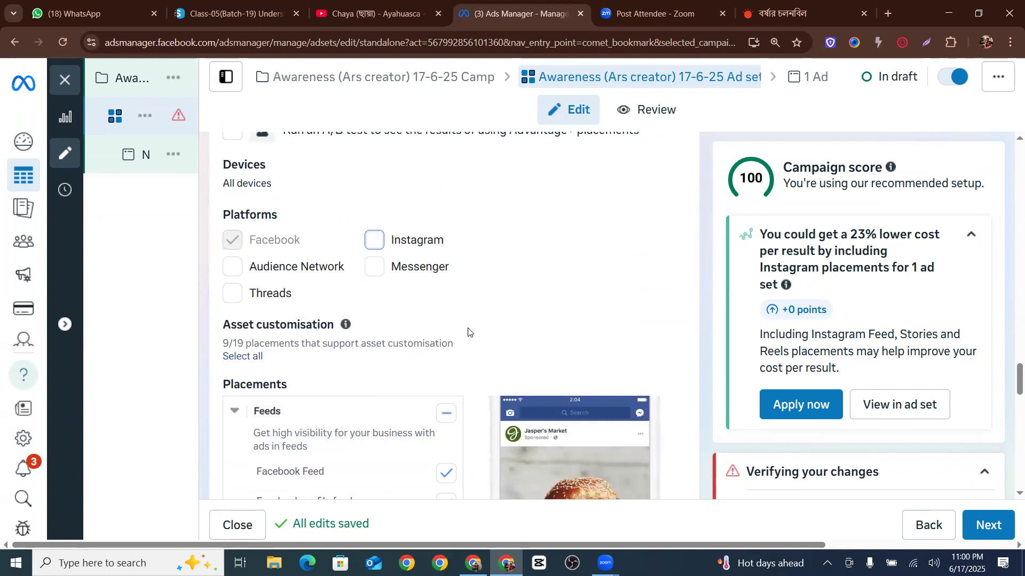
scroll(381, 325, "down", 6)
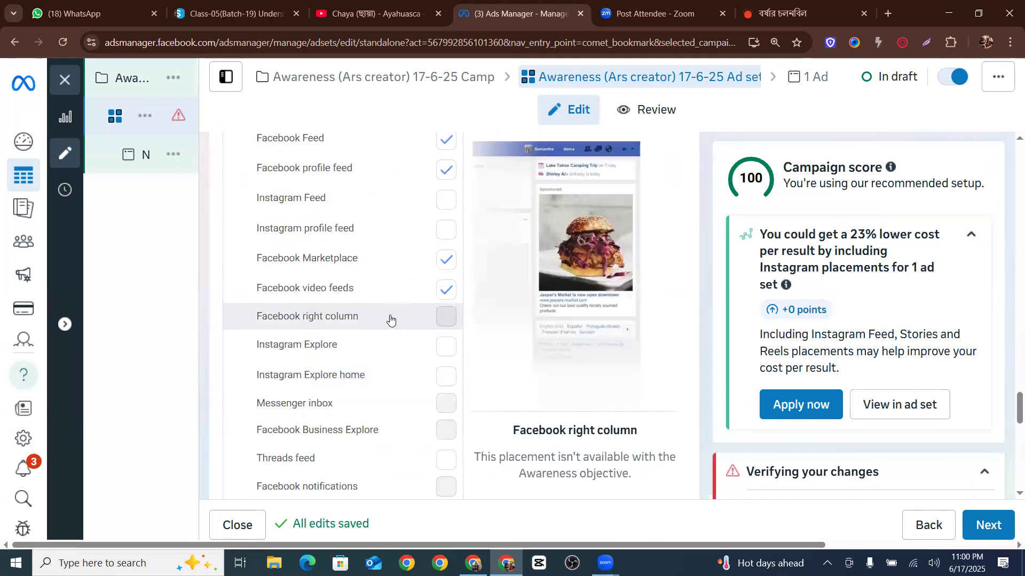
left_click(448, 293)
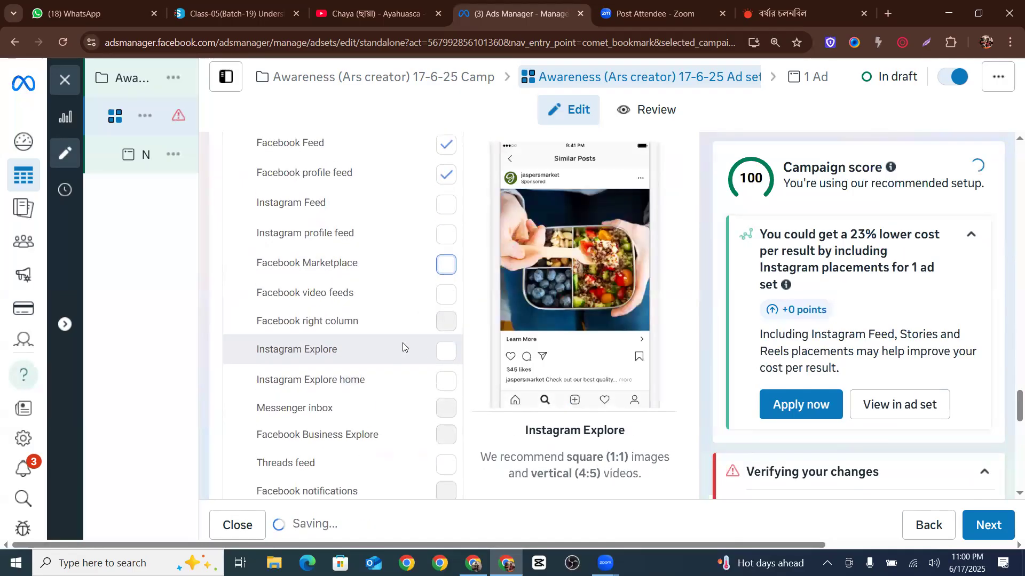
scroll(402, 342, "up", 2)
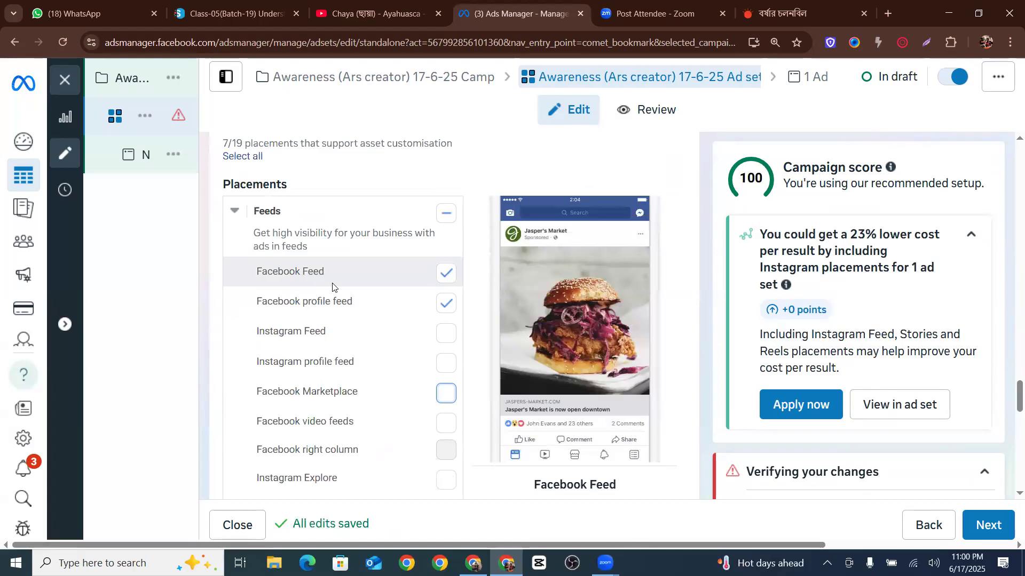
scroll(427, 411, "down", 6)
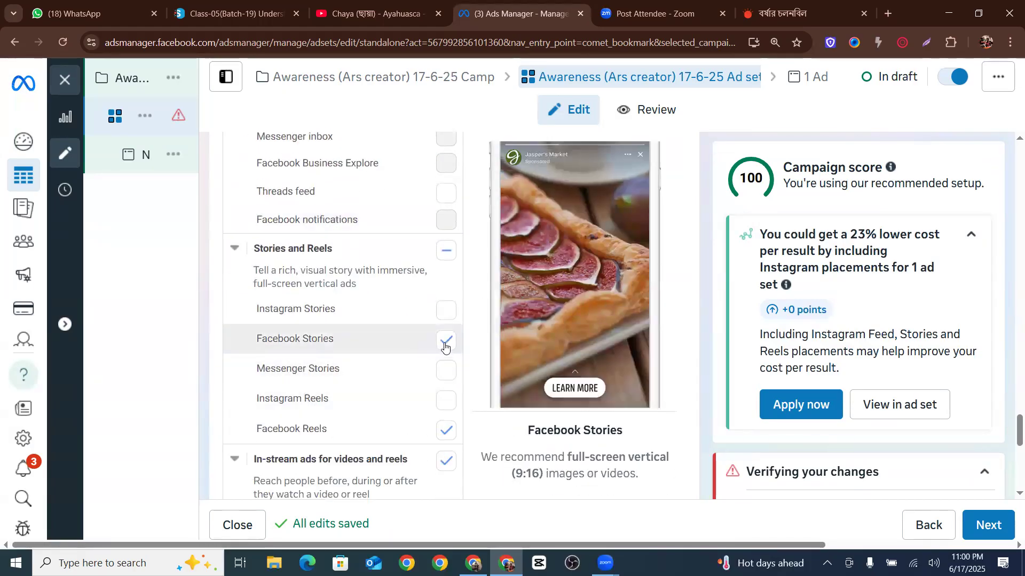
left_click(447, 430)
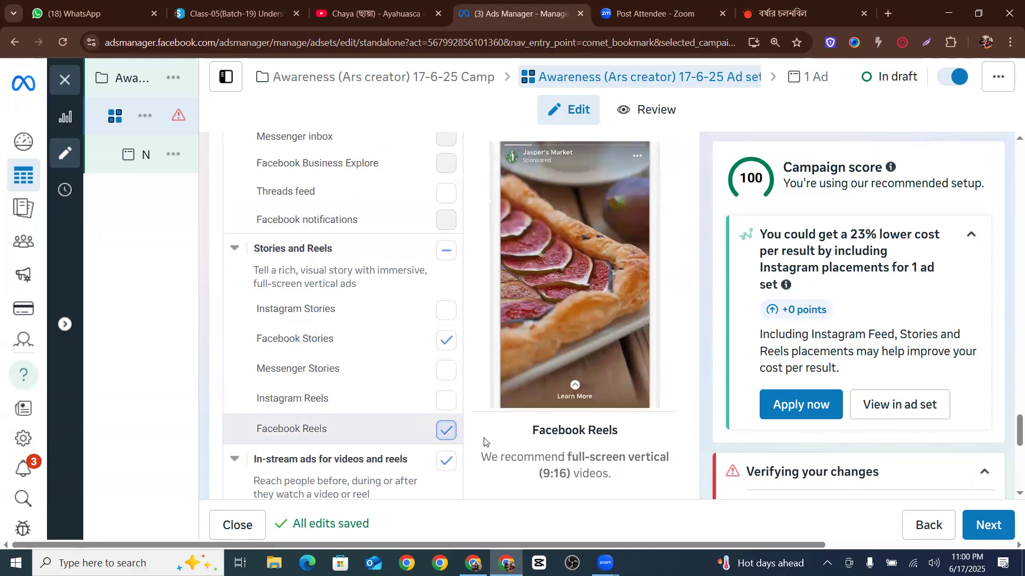
left_click(447, 461)
Re-enable the Instagram, Audience Network and Threads platforms for the ad set
scroll(443, 427, "down", 5)
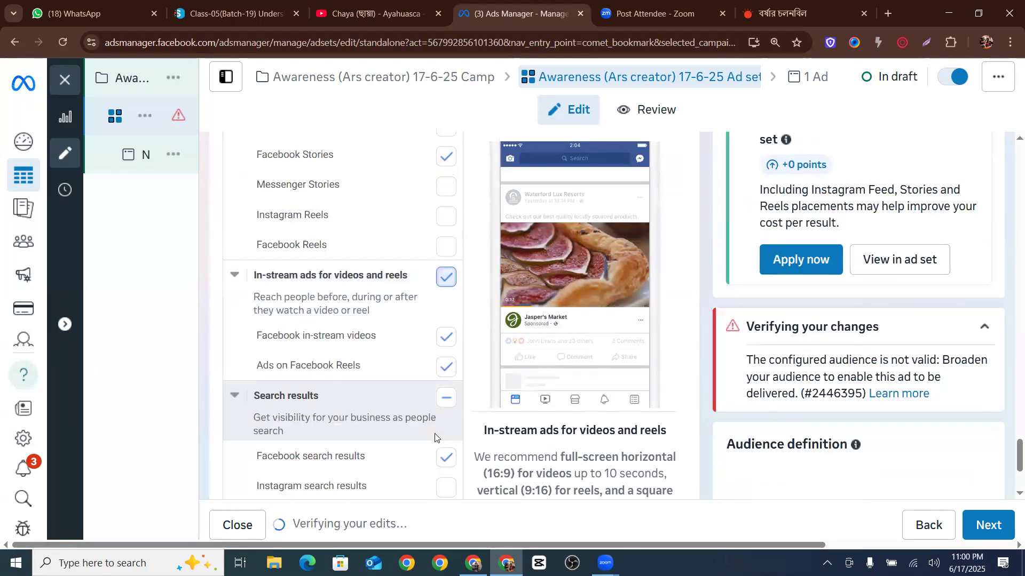
scroll(449, 394, "up", 3)
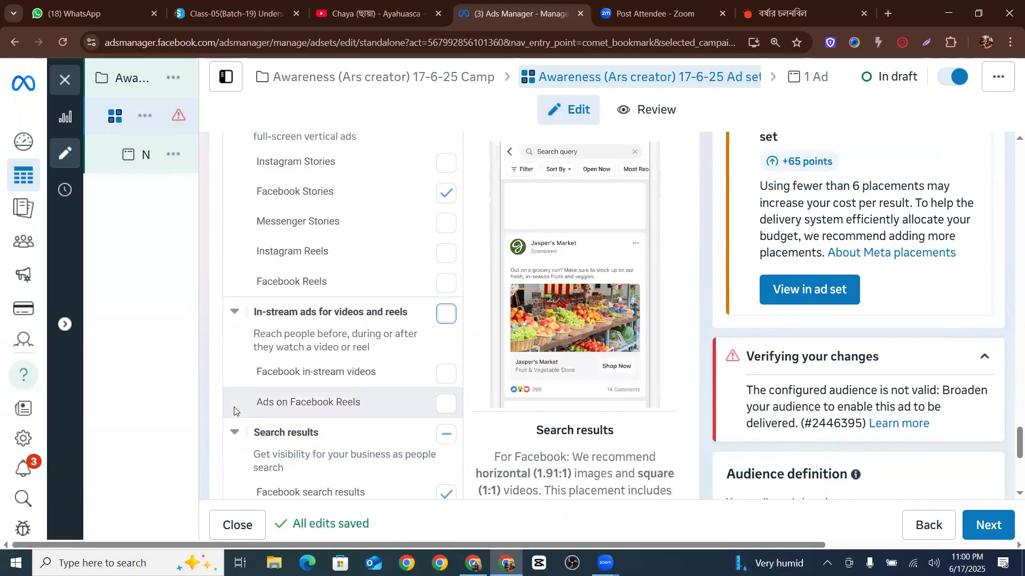
scroll(384, 442, "up", 10)
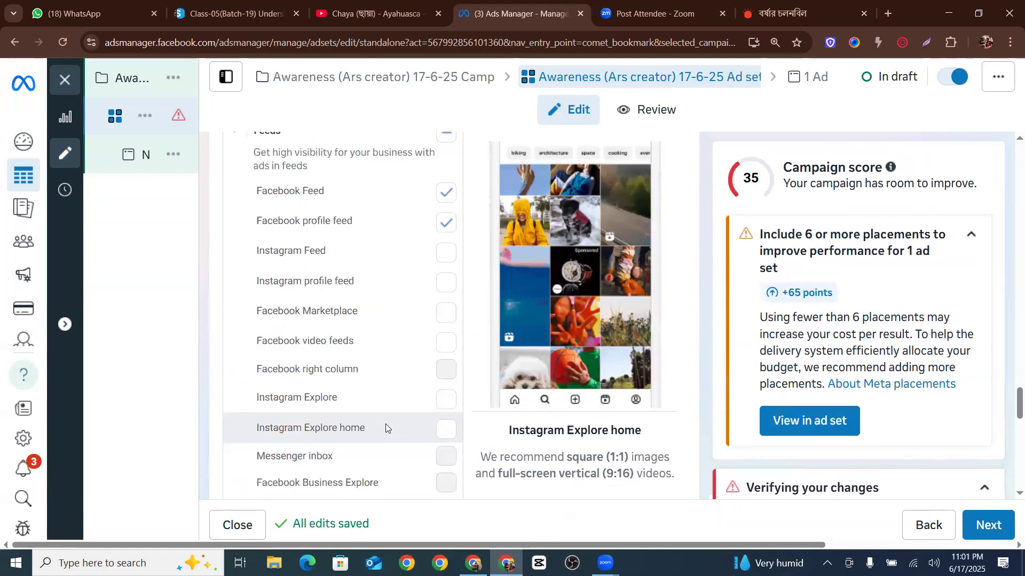
scroll(385, 423, "down", 3)
scroll(383, 424, "up", 3)
scroll(384, 422, "up", 10)
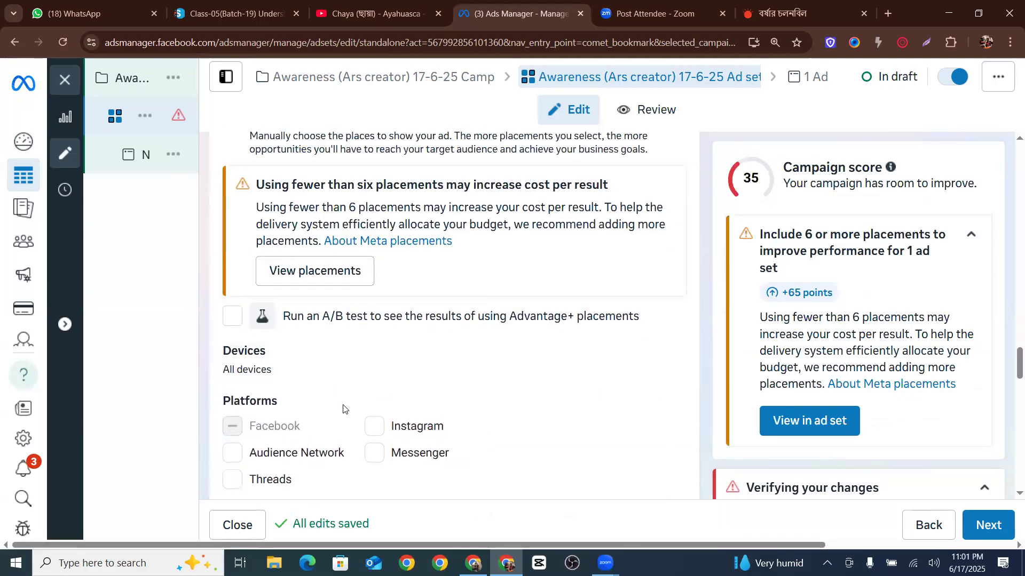
scroll(374, 400, "down", 1)
left_click(375, 360)
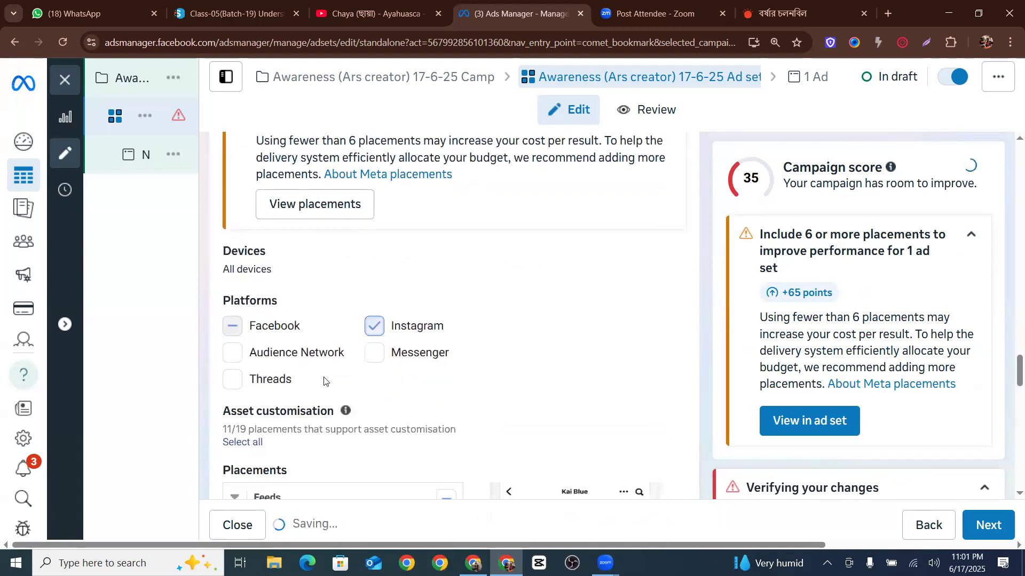
scroll(250, 369, "down", 3)
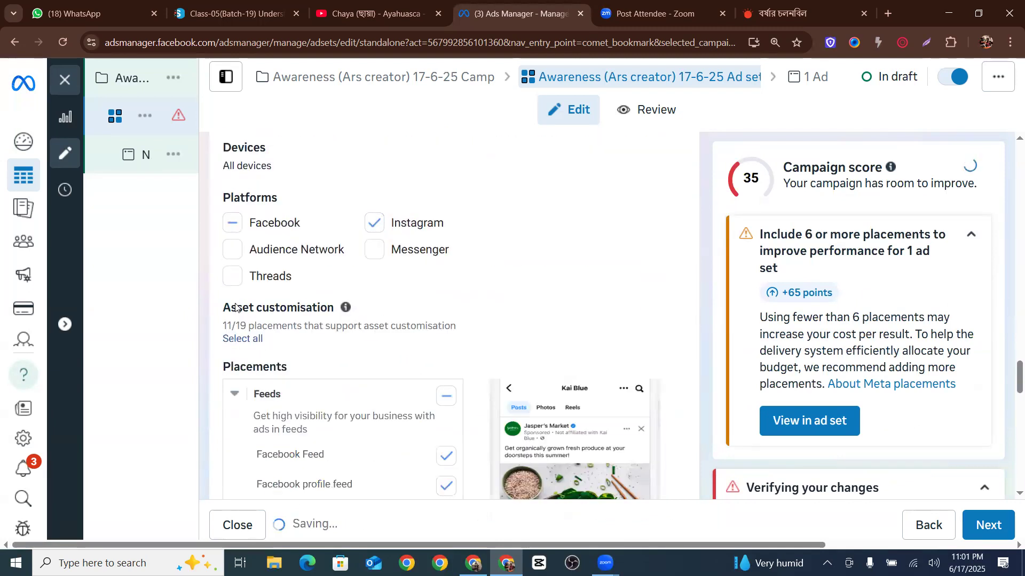
scroll(231, 273, "up", 3)
left_click(233, 392)
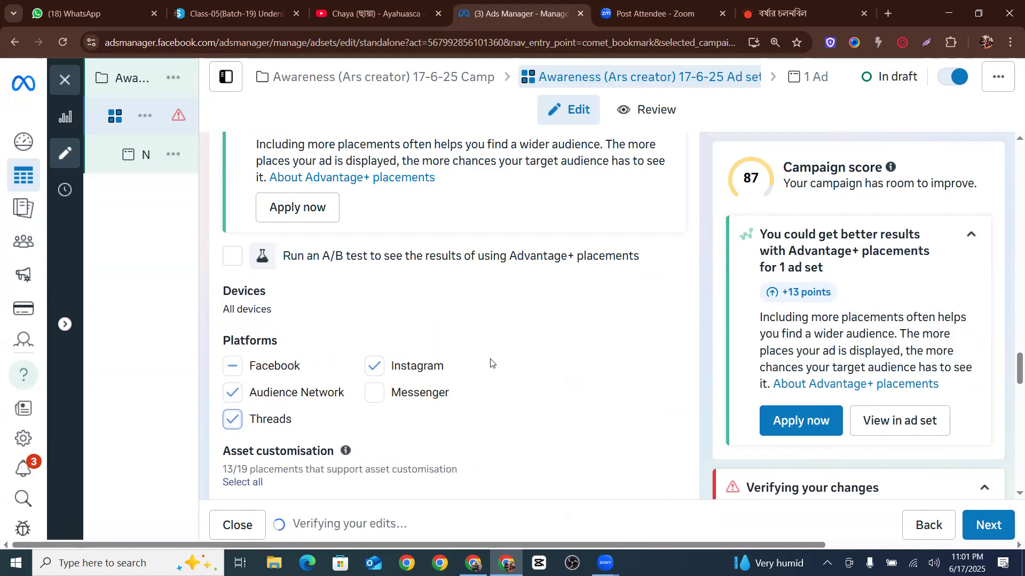
Re-check the Facebook Marketplace and Facebook video feeds placements under Feeds
scroll(514, 345, "down", 5)
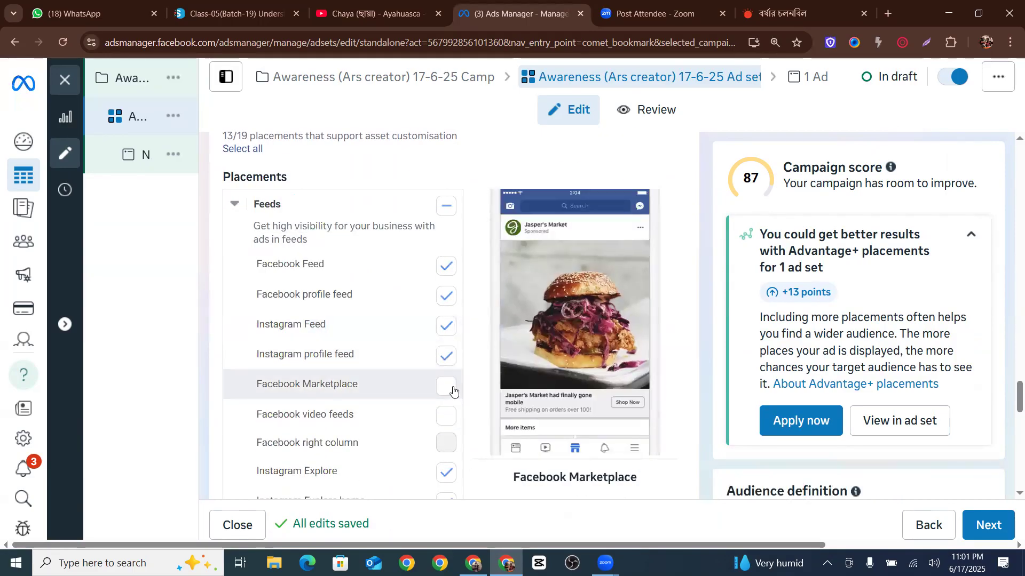
left_click(439, 394)
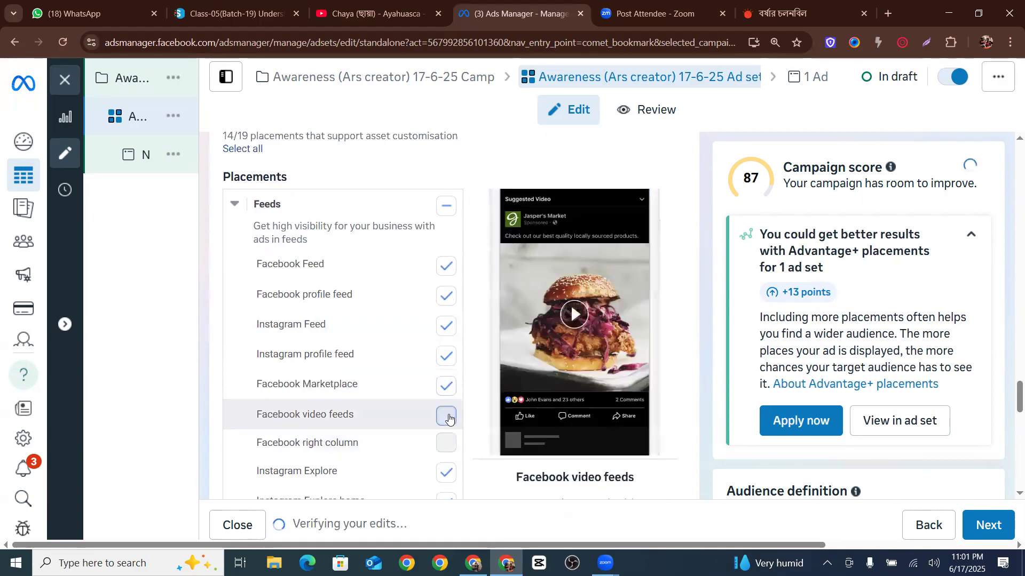
left_click(446, 415)
scroll(427, 373, "down", 3)
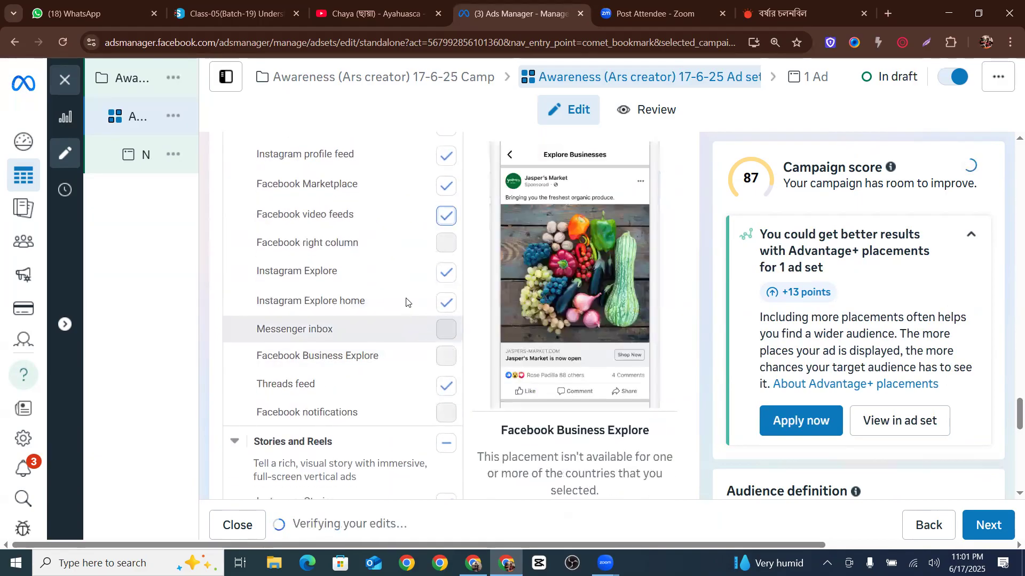
scroll(433, 393, "down", 3)
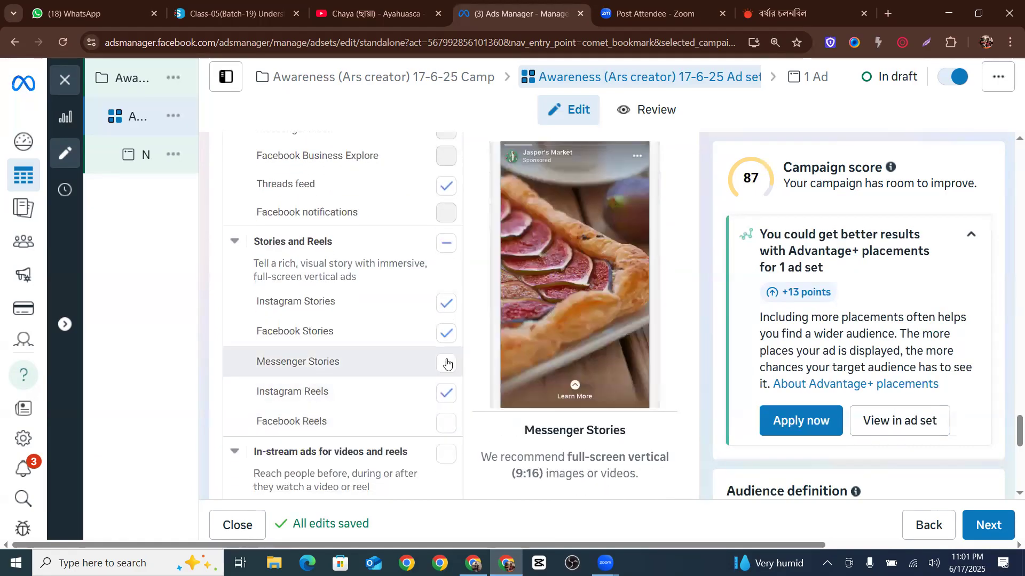
Re-check the Messenger Stories, Facebook Reels and in-stream ads placements so all Stories, Reels and in-stream placements are enabled
left_click(447, 453)
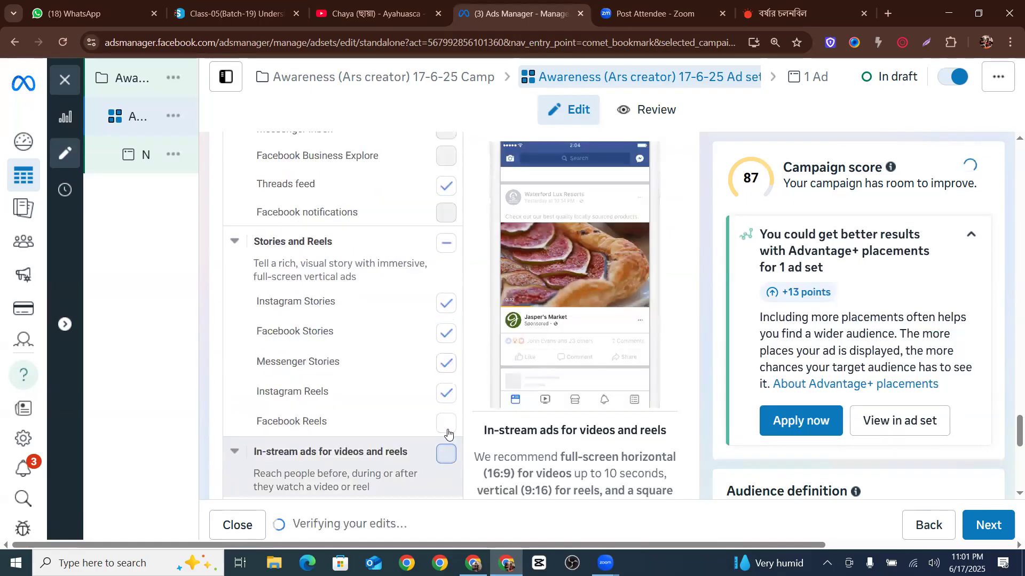
scroll(448, 429, "down", 1)
scroll(373, 373, "down", 5)
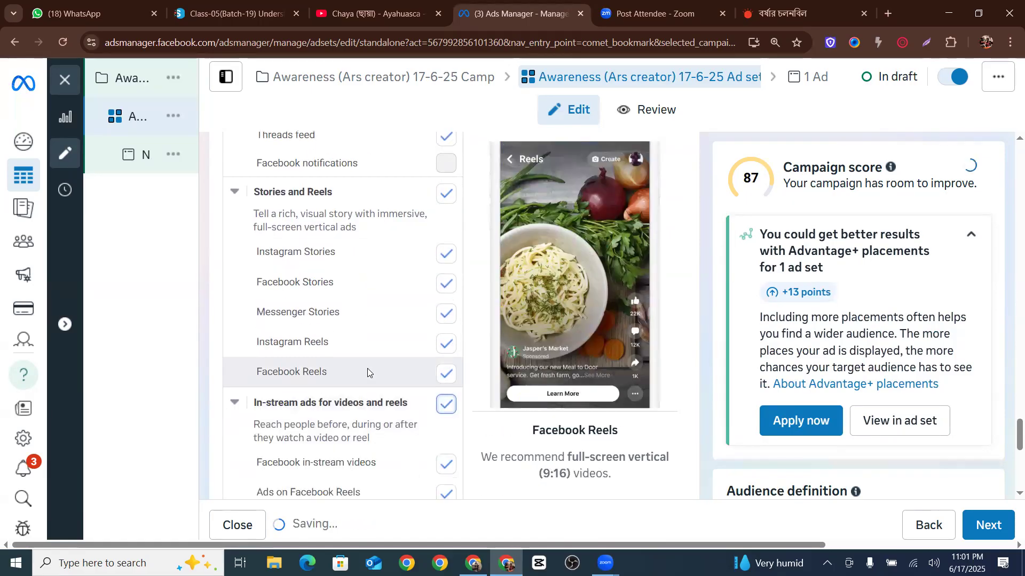
scroll(391, 378, "down", 2)
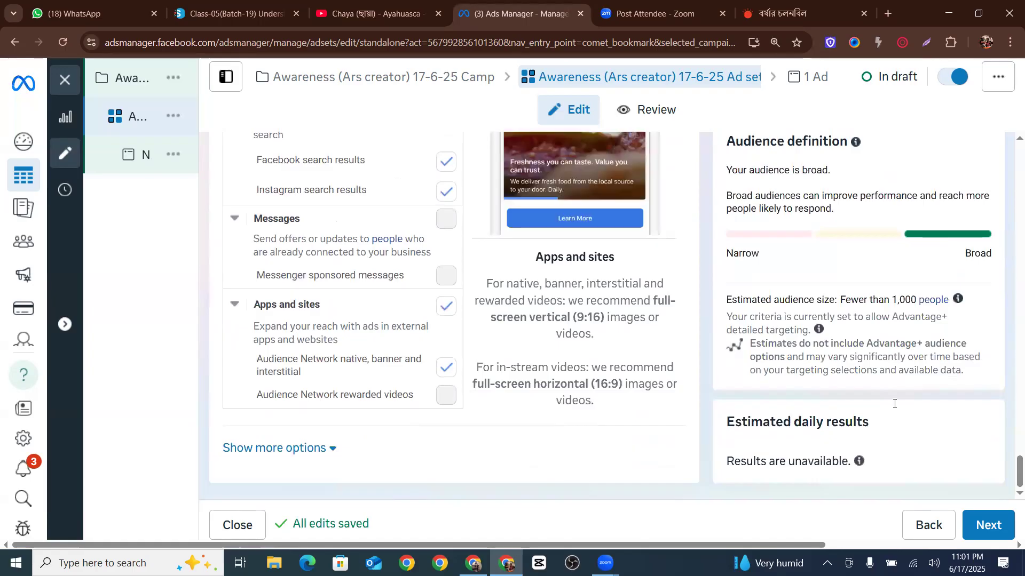
Expand the additional placement options below the placement list and review them
scroll(854, 376, "up", 3)
scroll(846, 373, "up", 15)
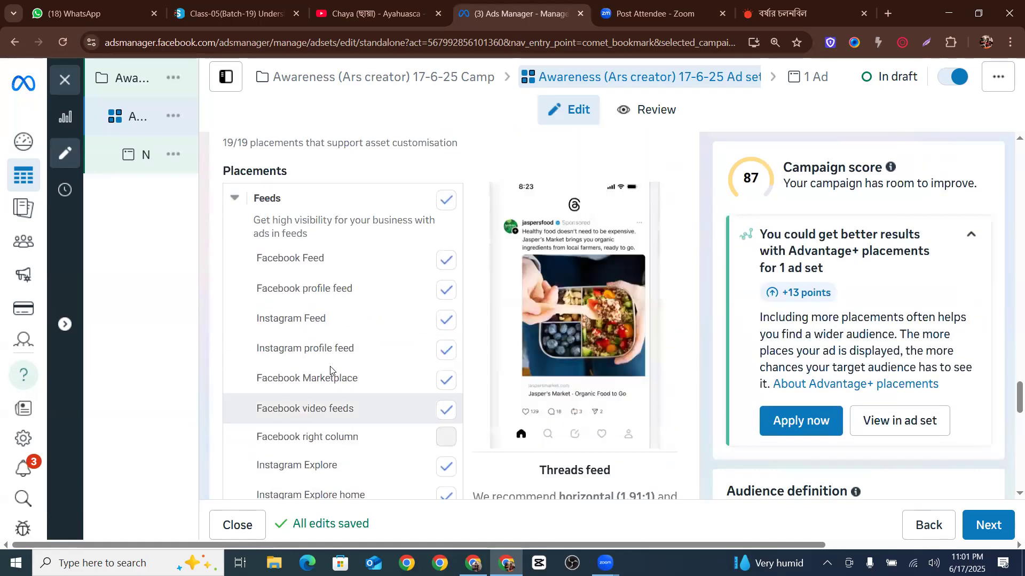
scroll(423, 336, "down", 15)
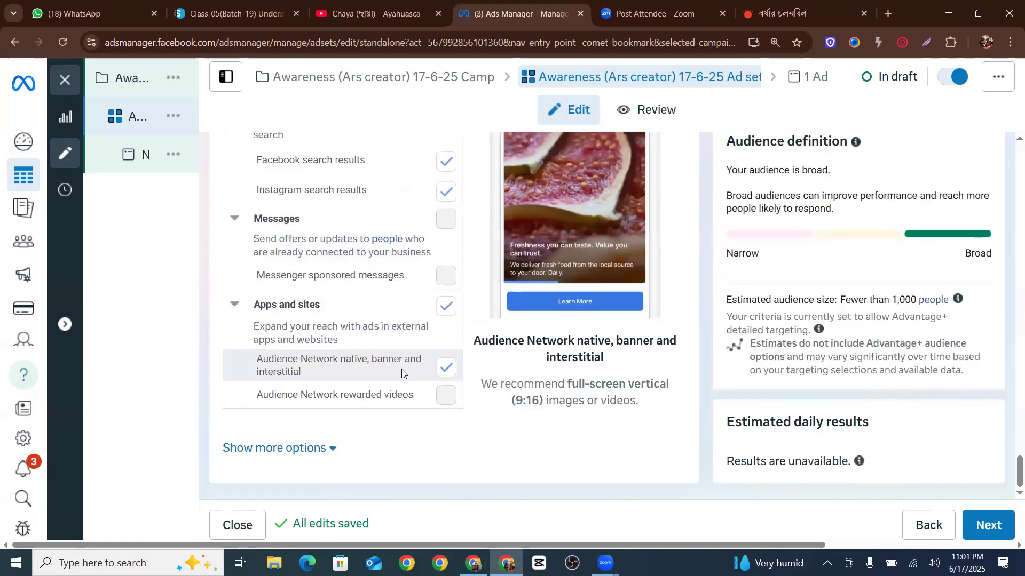
left_click(277, 449)
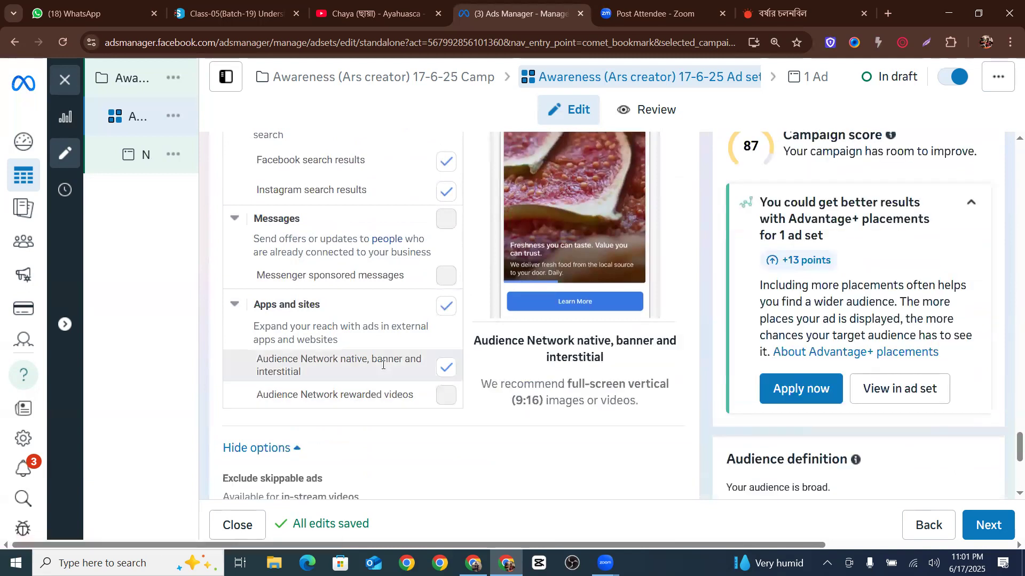
scroll(371, 377, "down", 3)
scroll(272, 338, "down", 4)
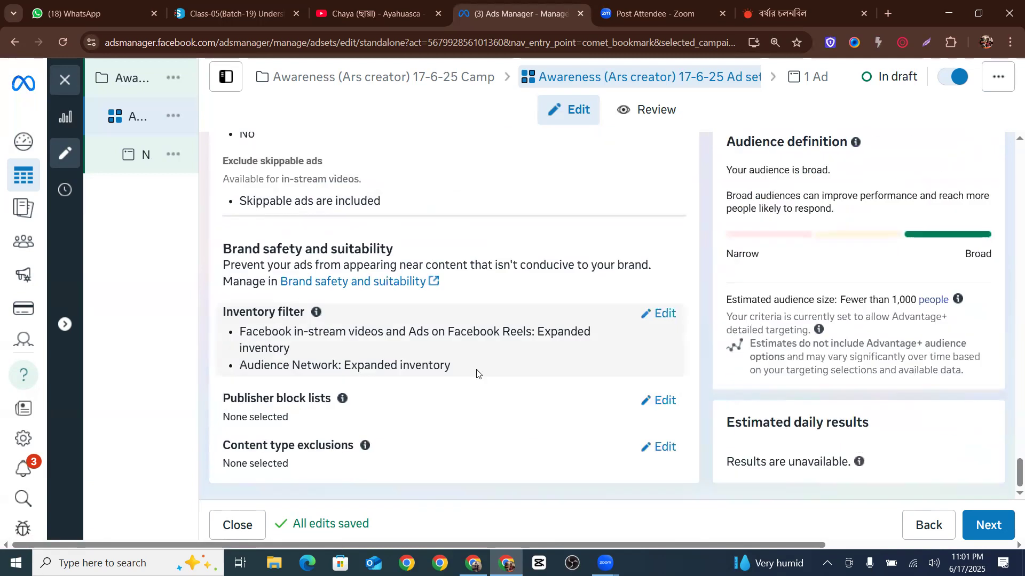
Scroll back through the ad set to review its schedule, audience and placement settings
scroll(608, 377, "up", 15)
scroll(444, 384, "up", 20)
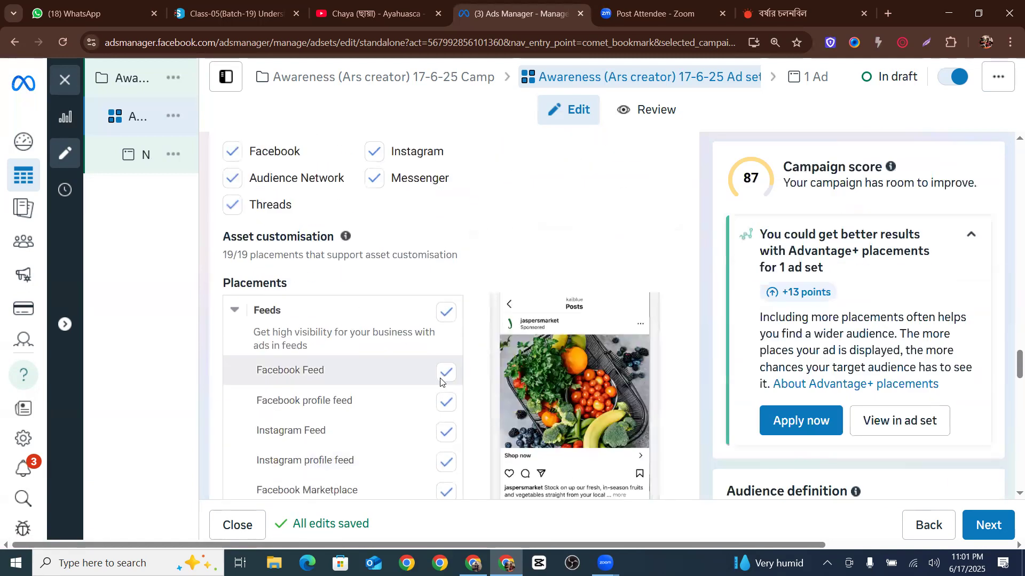
scroll(440, 377, "up", 10)
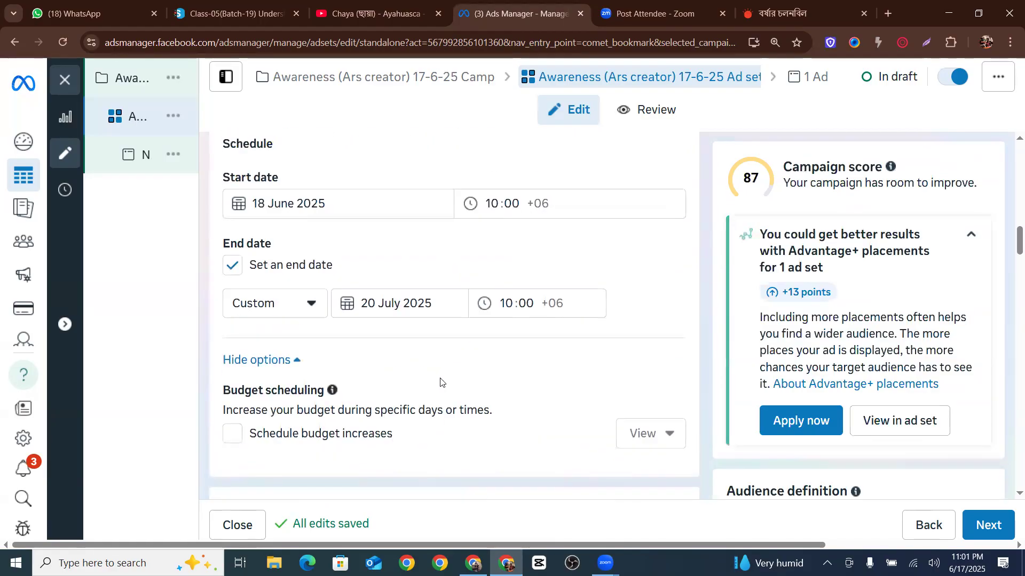
scroll(439, 382, "up", 4)
scroll(441, 382, "down", 10)
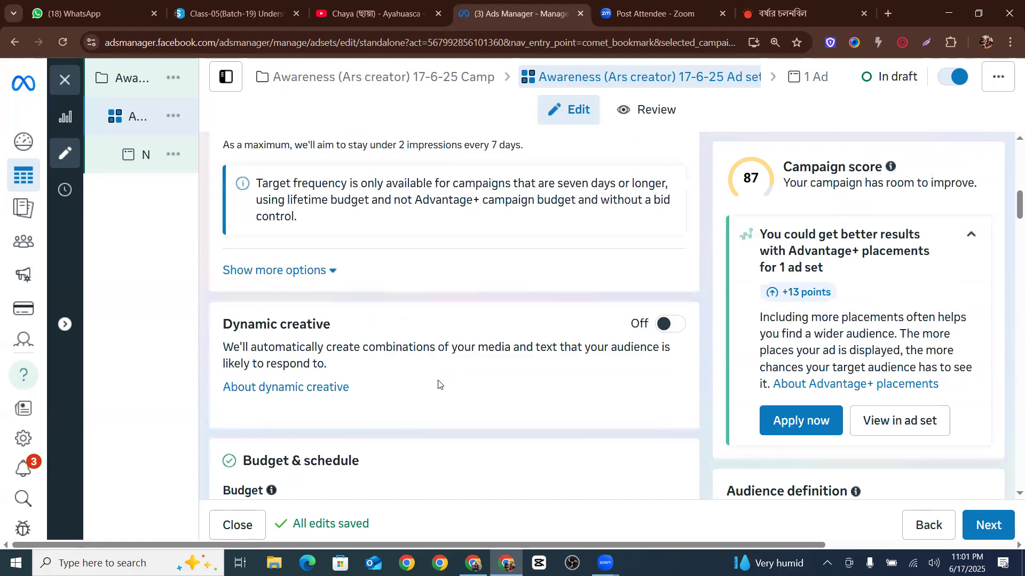
scroll(439, 384, "down", 6)
scroll(440, 384, "down", 12)
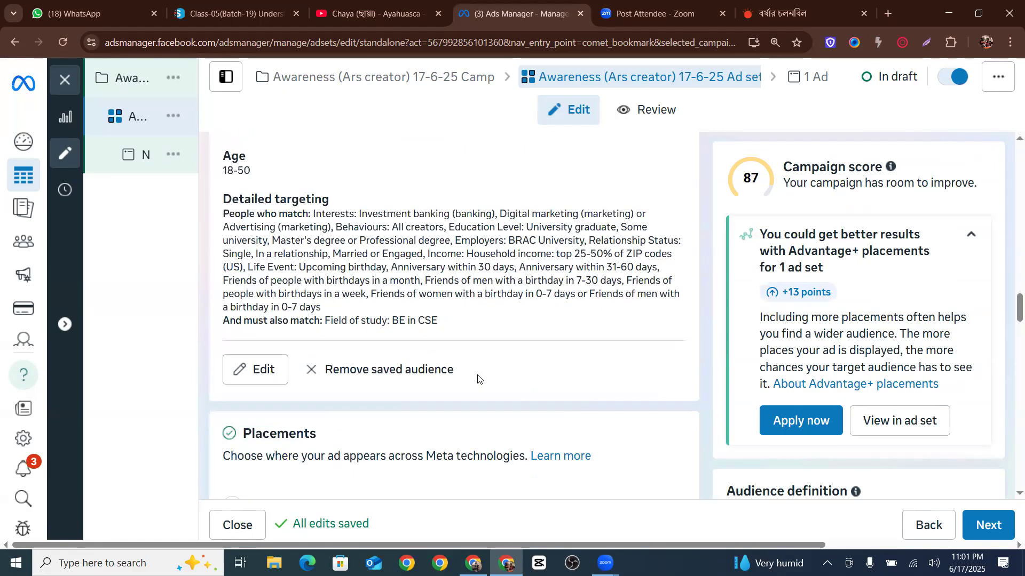
scroll(477, 378, "down", 10)
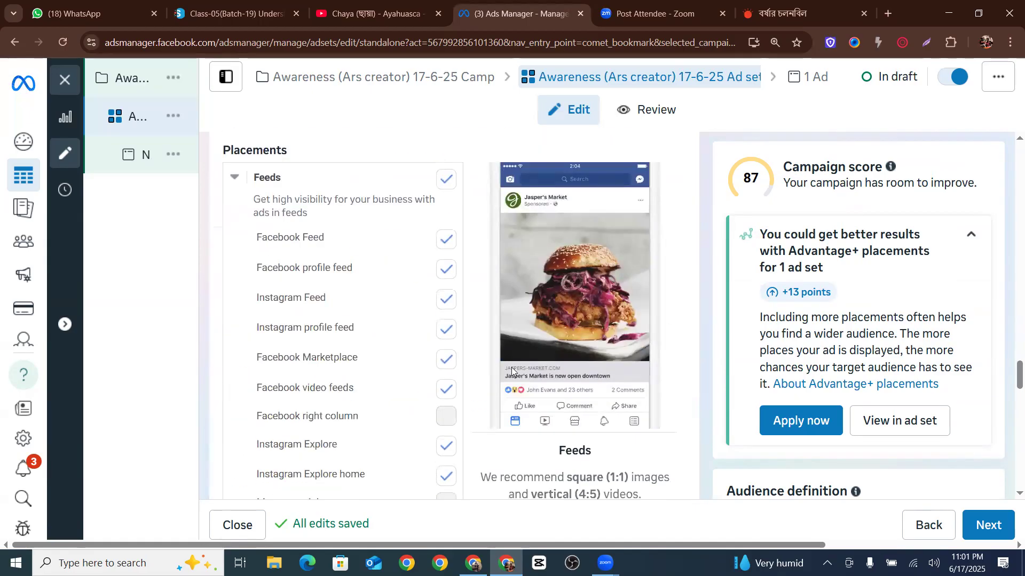
scroll(512, 370, "down", 6)
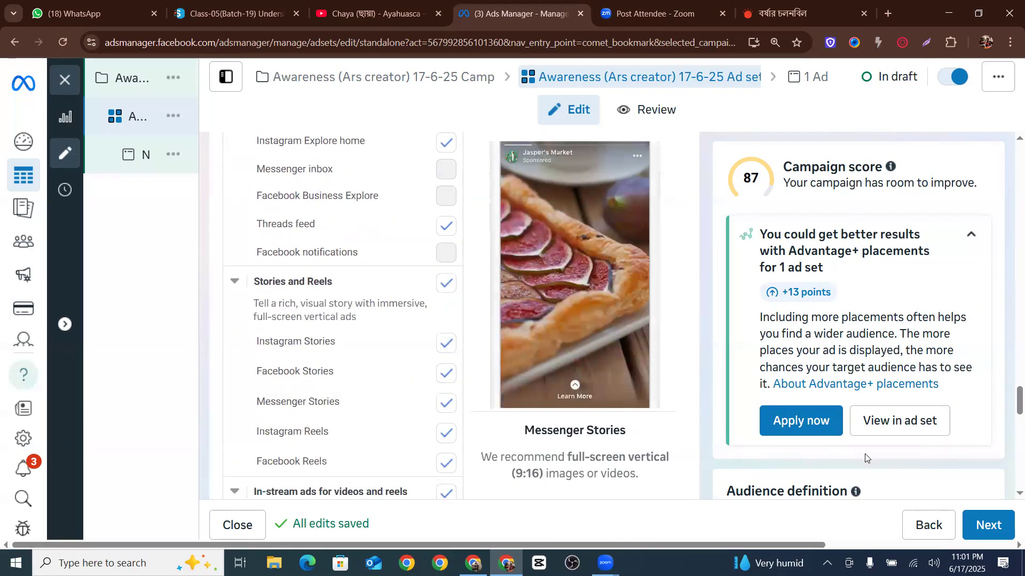
Continue to the ad level and dismiss the add payment method notice
left_click(986, 525)
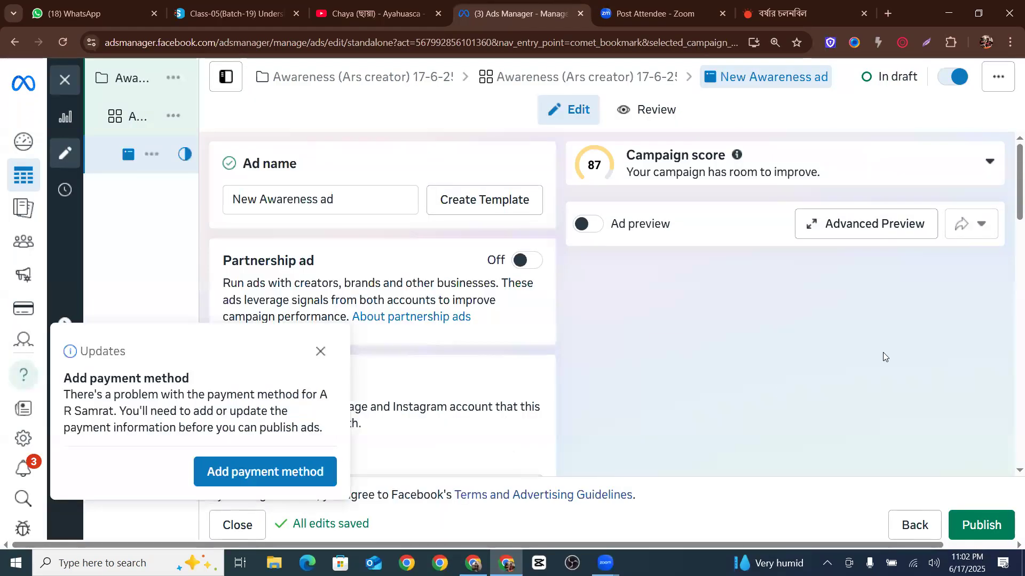
left_click(320, 351)
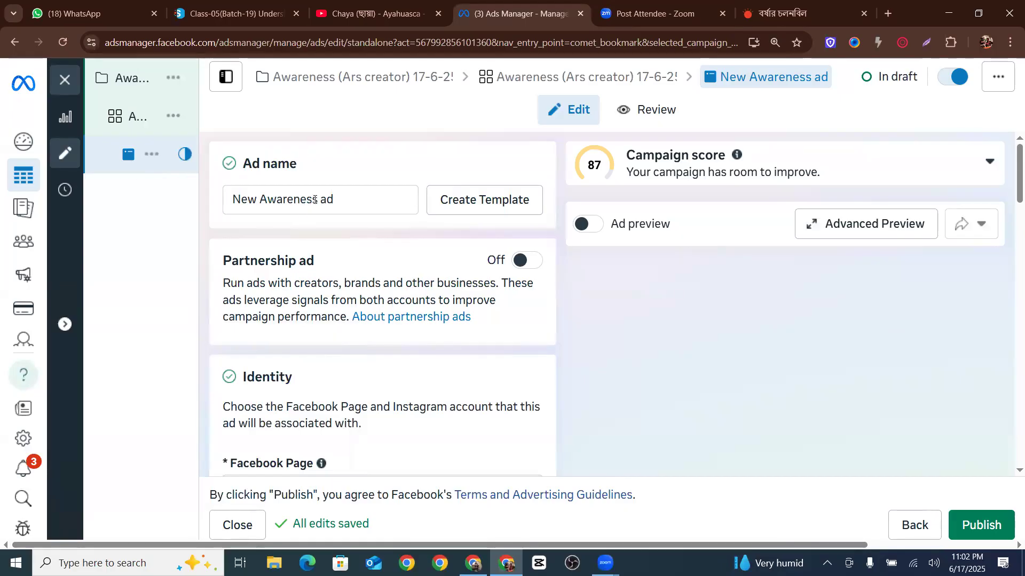
Rename the ad Awareness (Ars creator) 17-6-25 ad by pasting the campaign name into the ad name
left_click_drag(314, 200, 131, 229)
key("ctrl+v")
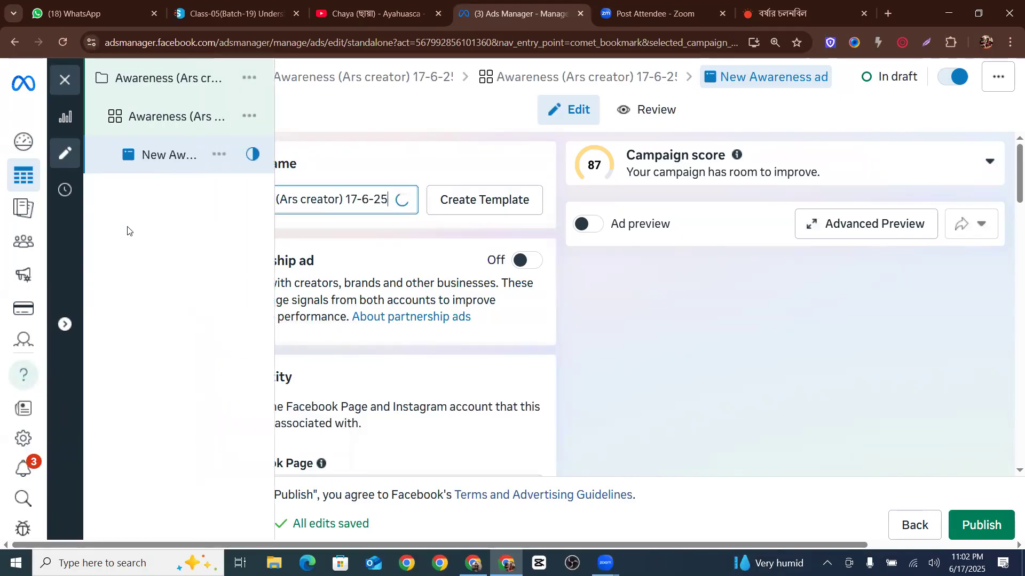
left_click(273, 220)
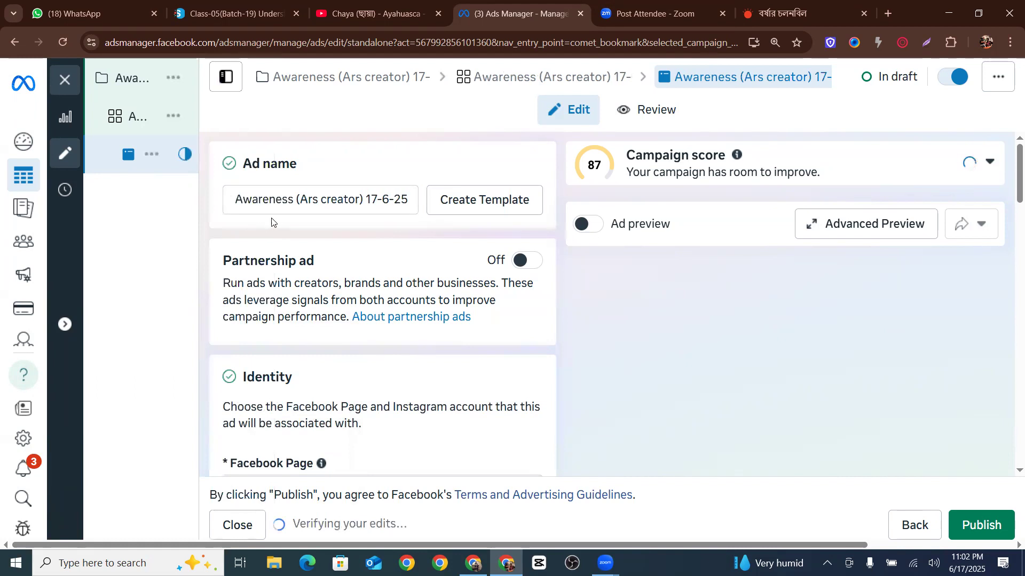
left_click_drag(364, 200, 426, 212)
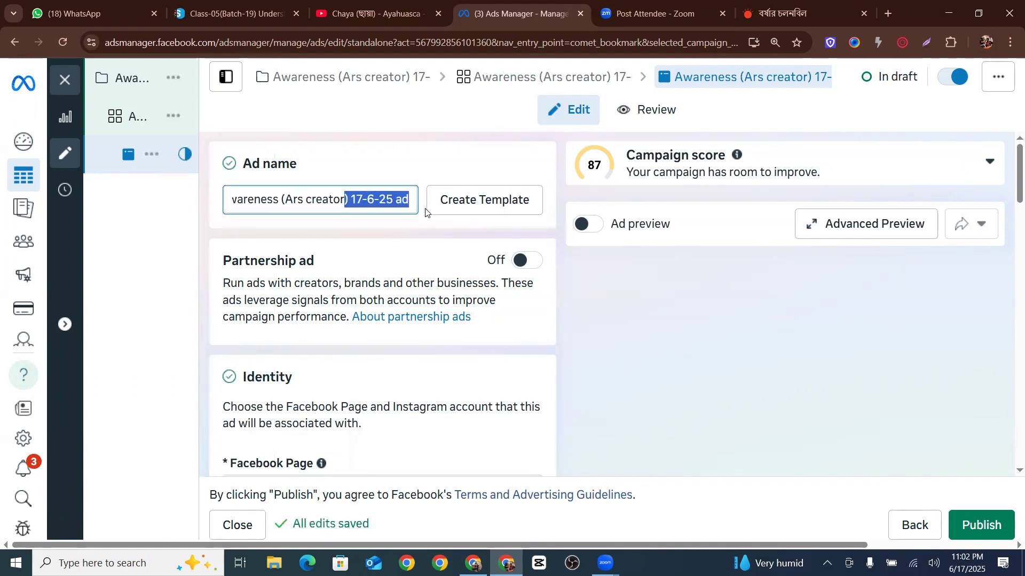
left_click(401, 224)
Choose Use Facebook Page as the ad's Instagram account identity
scroll(293, 257, "down", 1)
scroll(293, 257, "down", 4)
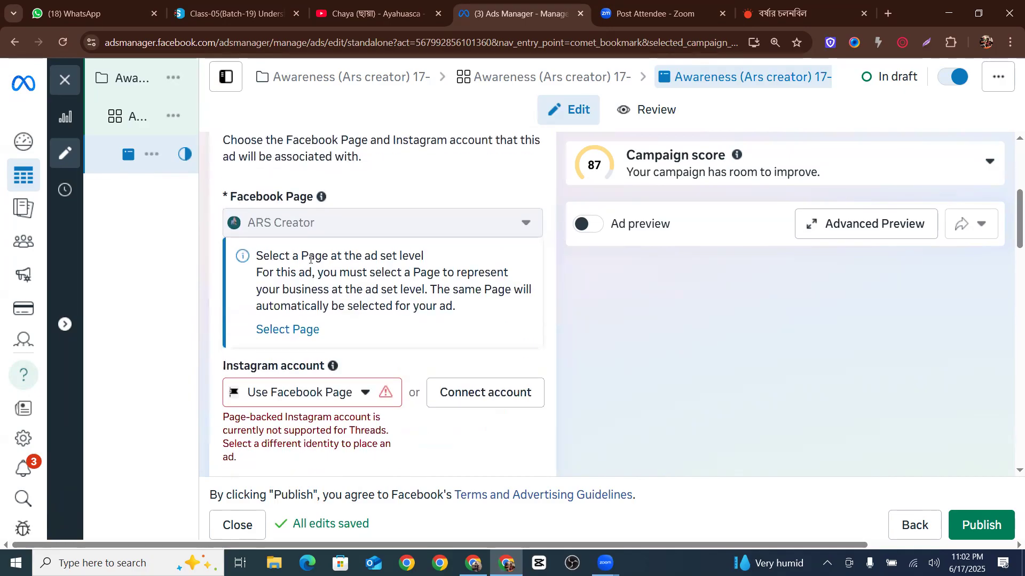
scroll(311, 259, "down", 2)
left_click(300, 261)
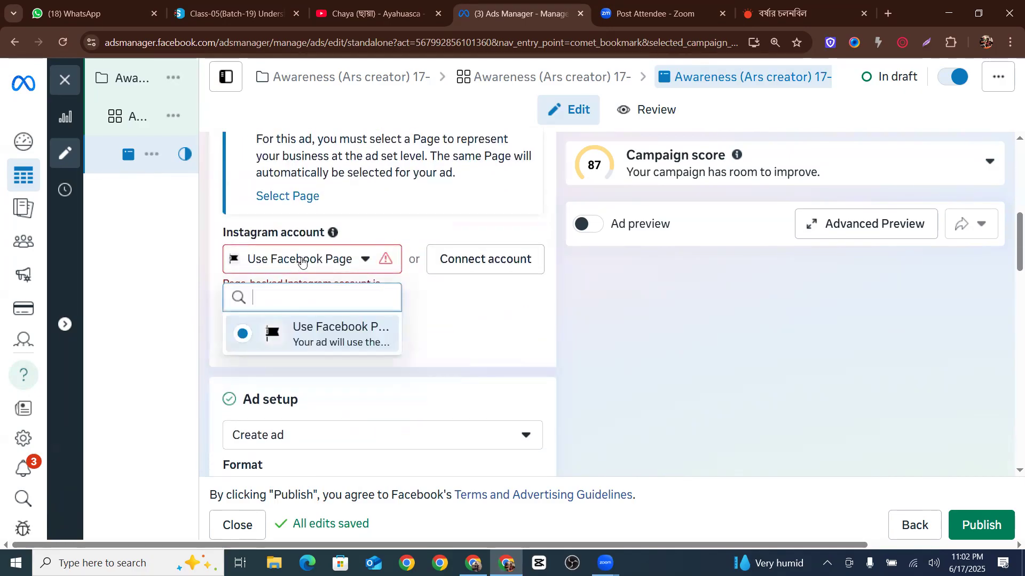
left_click(337, 306)
Set the ad setup to Create ad and view the format options
scroll(421, 298, "down", 3)
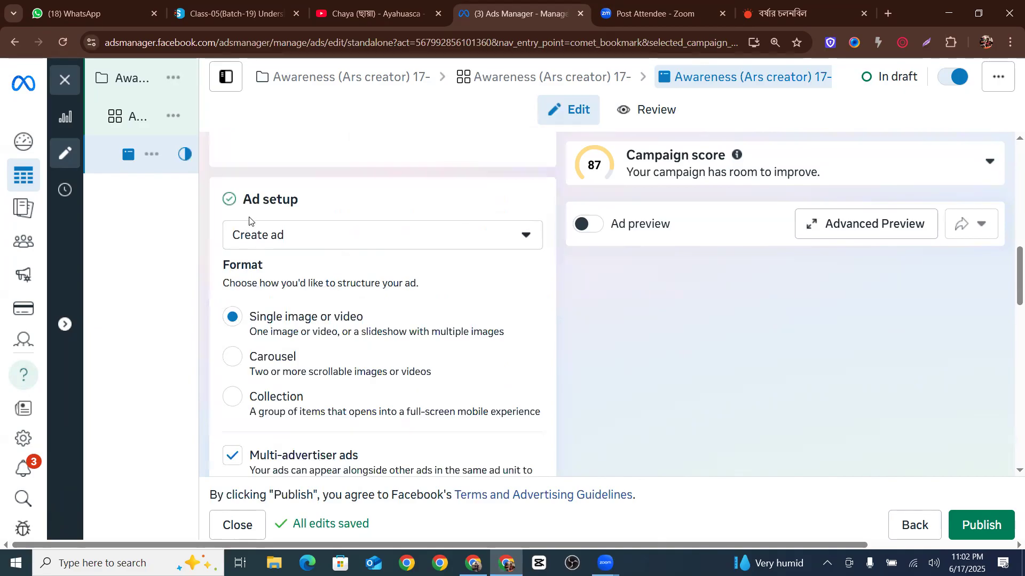
left_click(276, 234)
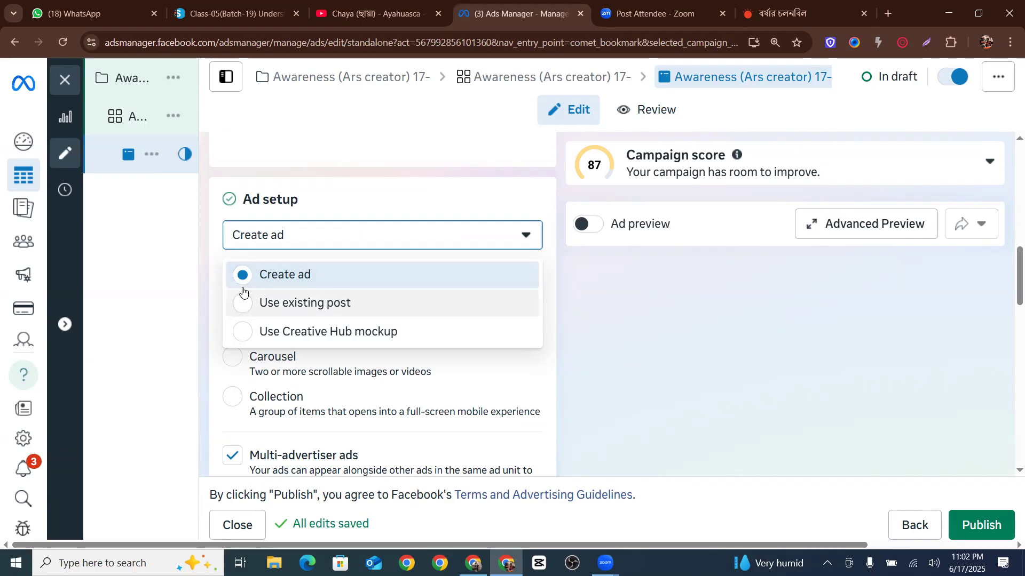
left_click(273, 275)
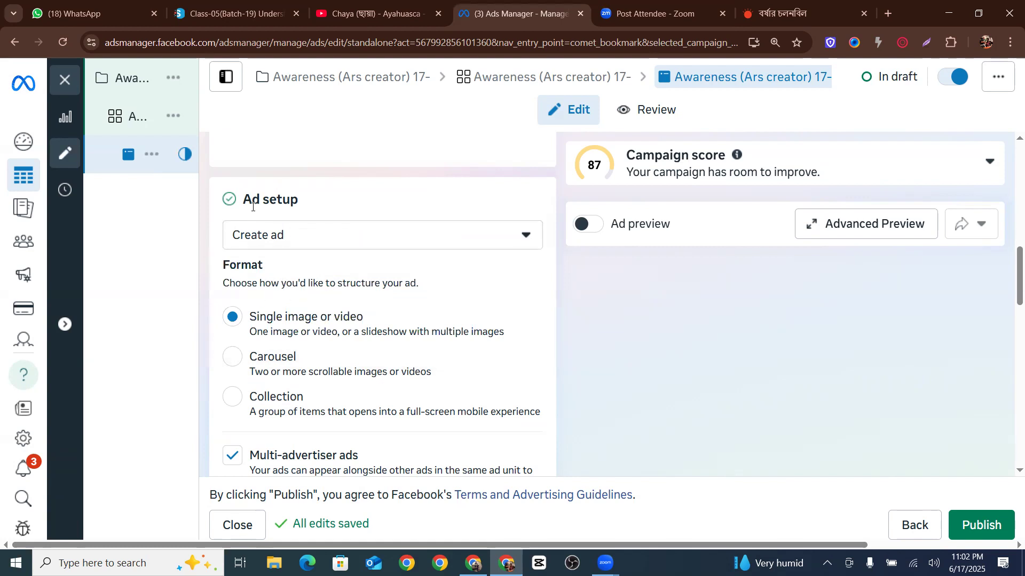
scroll(336, 312, "down", 1)
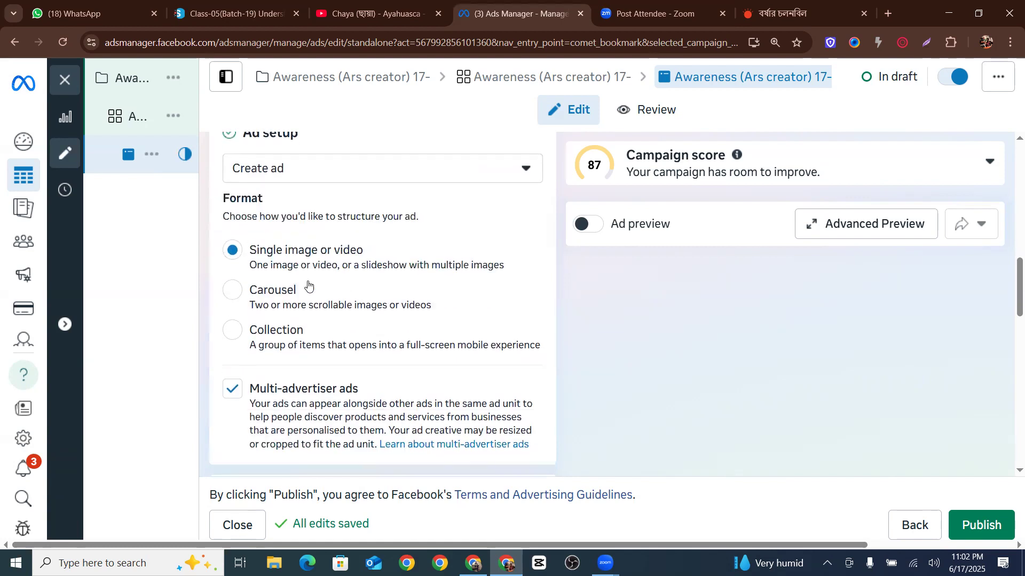
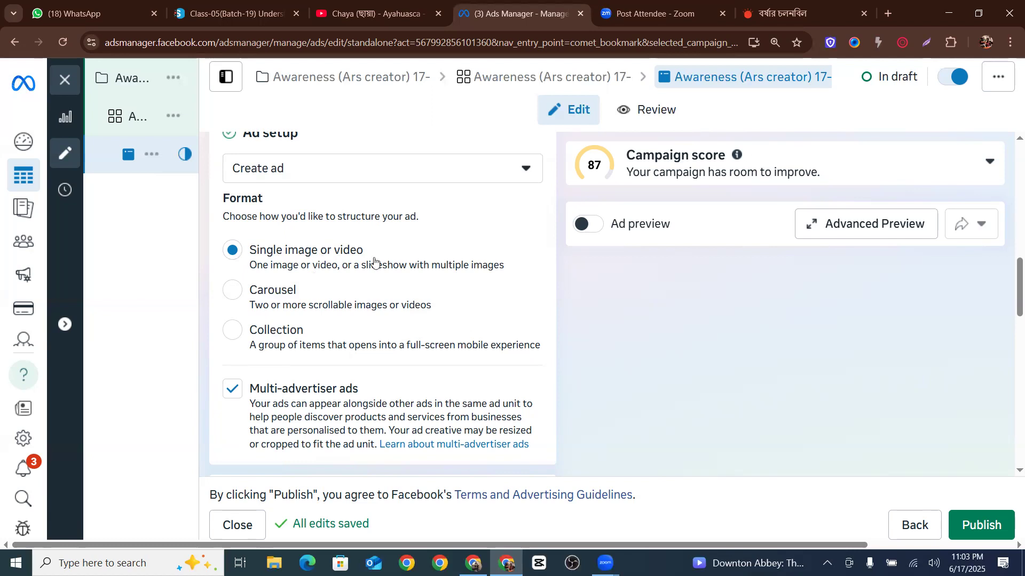
Start setting up the ad creative as an image ad
scroll(337, 261, "down", 2)
scroll(337, 262, "down", 2)
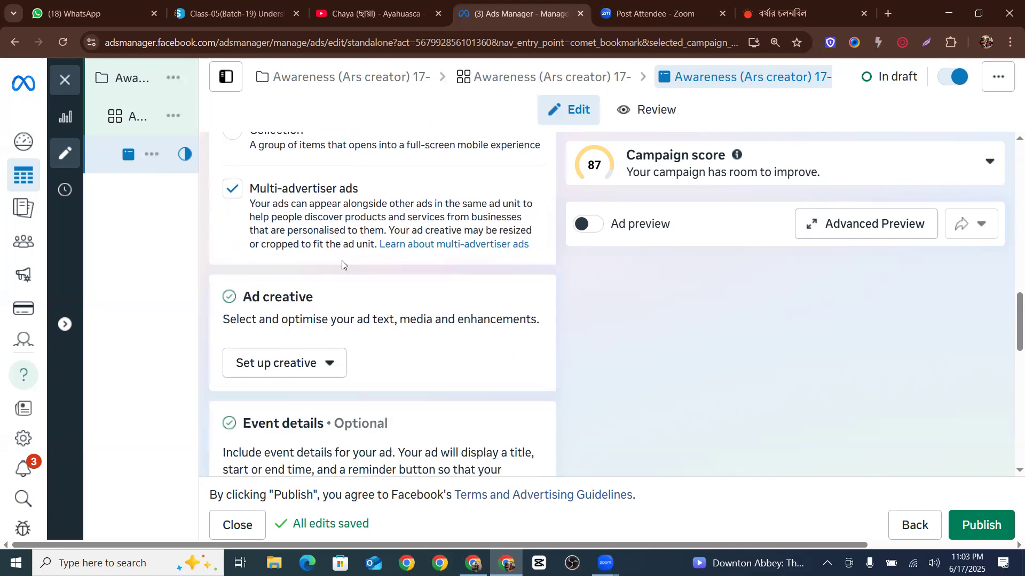
scroll(339, 265, "down", 1)
scroll(315, 246, "up", 4)
scroll(289, 231, "down", 3)
scroll(336, 192, "up", 4)
scroll(310, 267, "down", 4)
left_click_drag(247, 296, 323, 300)
left_click(353, 303)
left_click(301, 371)
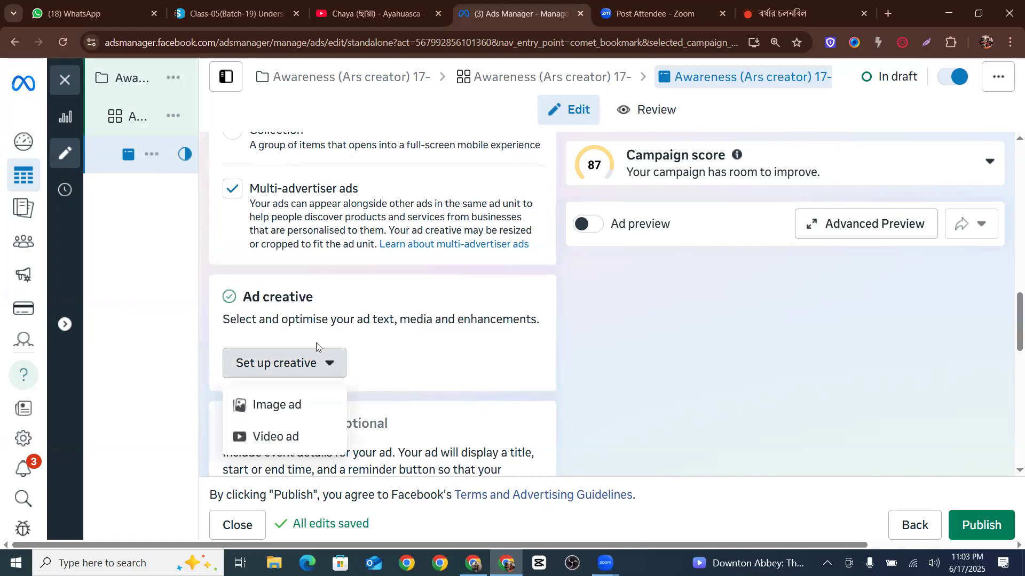
left_click(275, 404)
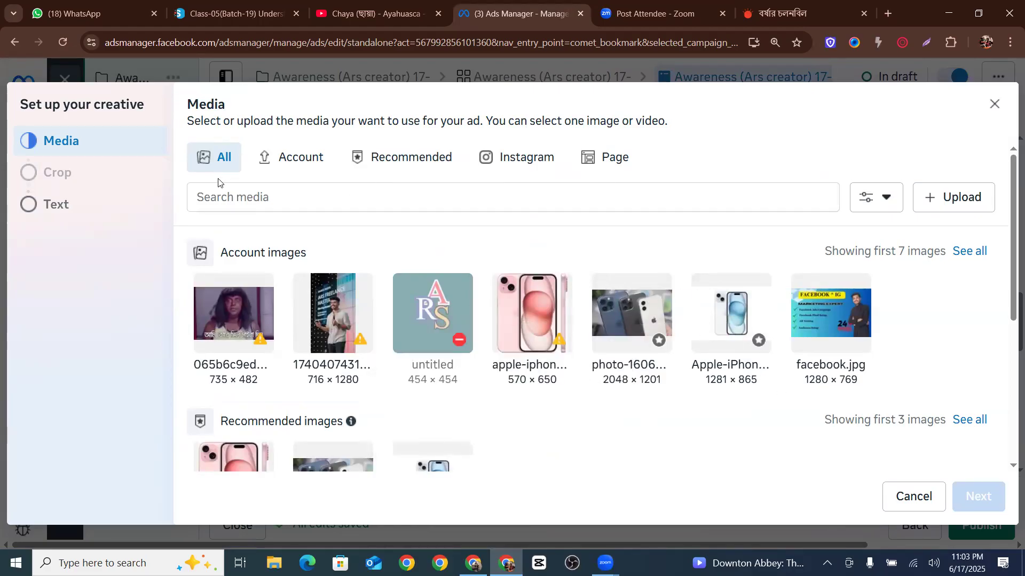
left_click(947, 199)
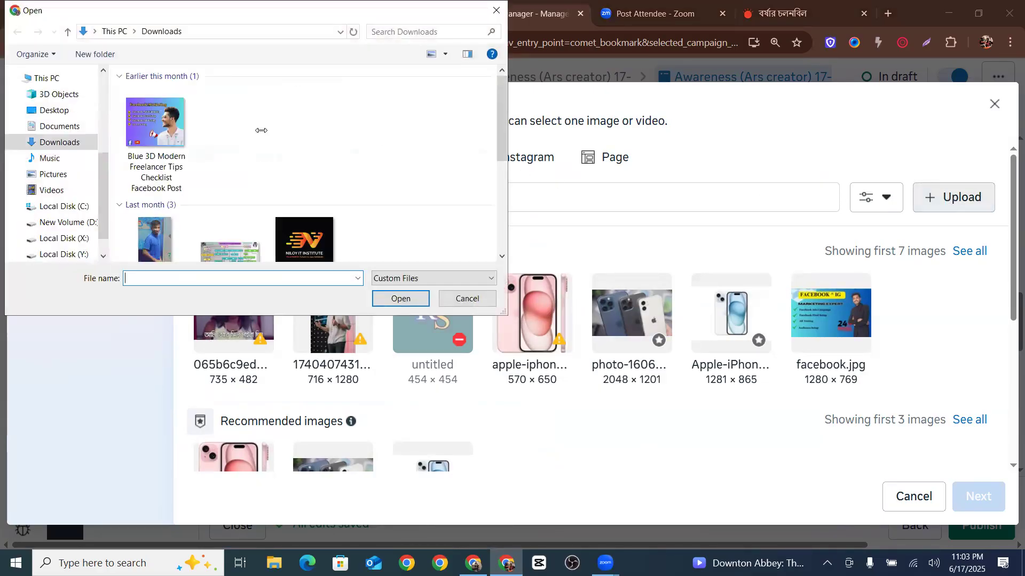
scroll(278, 141, "down", 5)
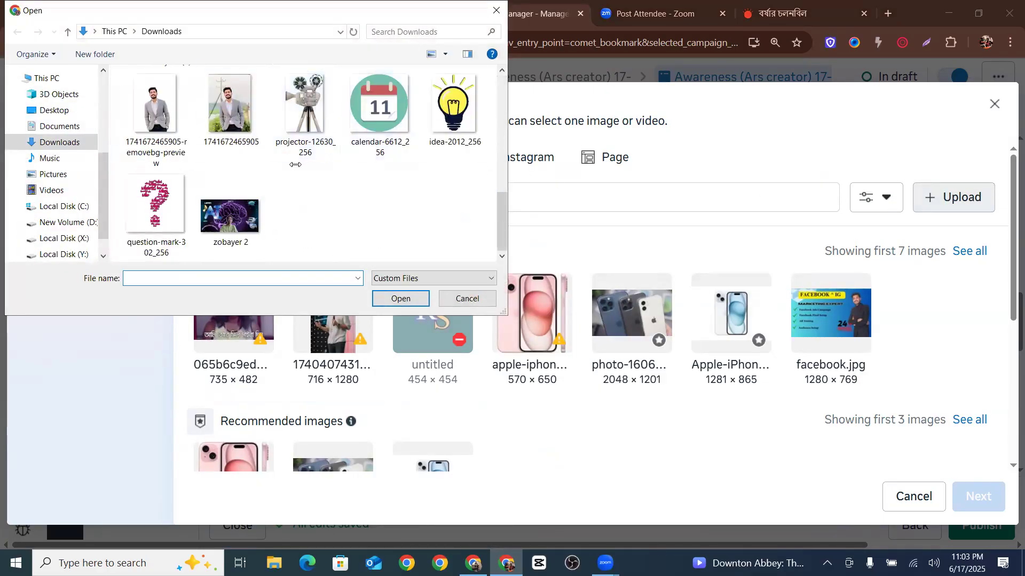
scroll(295, 164, "up", 5)
scroll(257, 192, "down", 3)
left_click(241, 218)
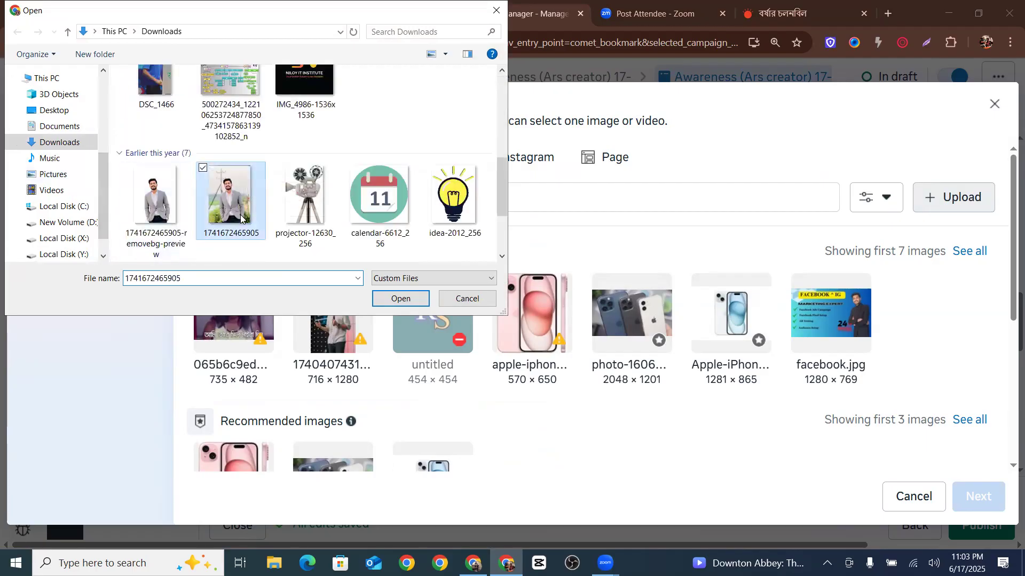
left_click(397, 300)
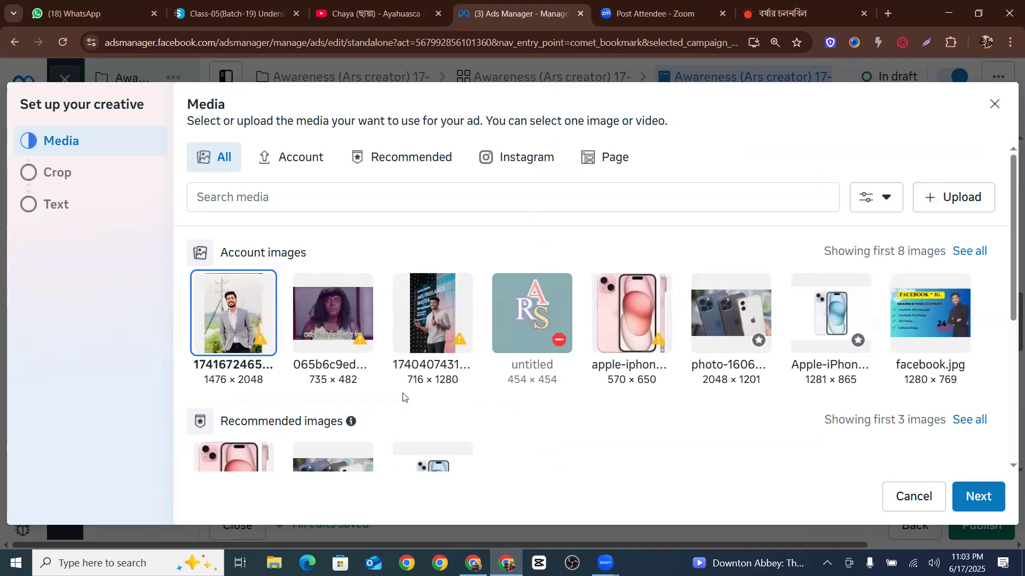
Select the recommended photo-1606 iPhone image as the ad media and continue to cropping
mouse_move(263, 344)
scroll(477, 391, "down", 2)
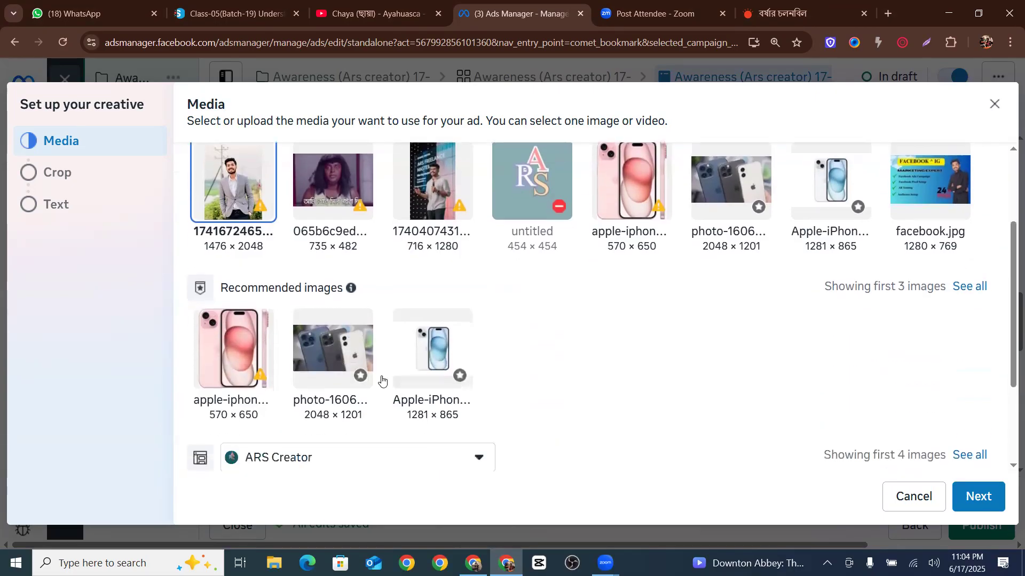
mouse_move(260, 375)
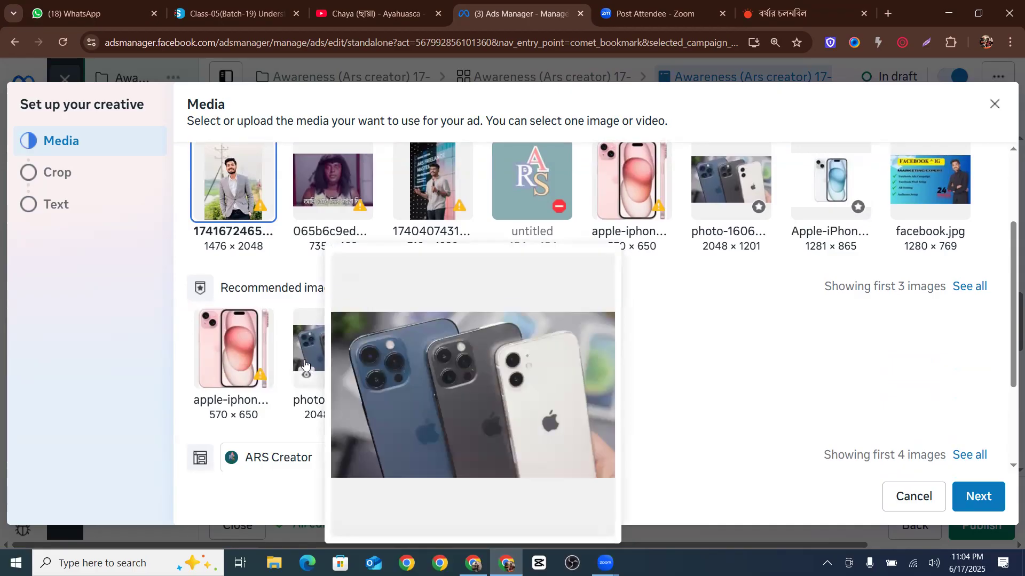
left_click(304, 364)
left_click(1001, 488)
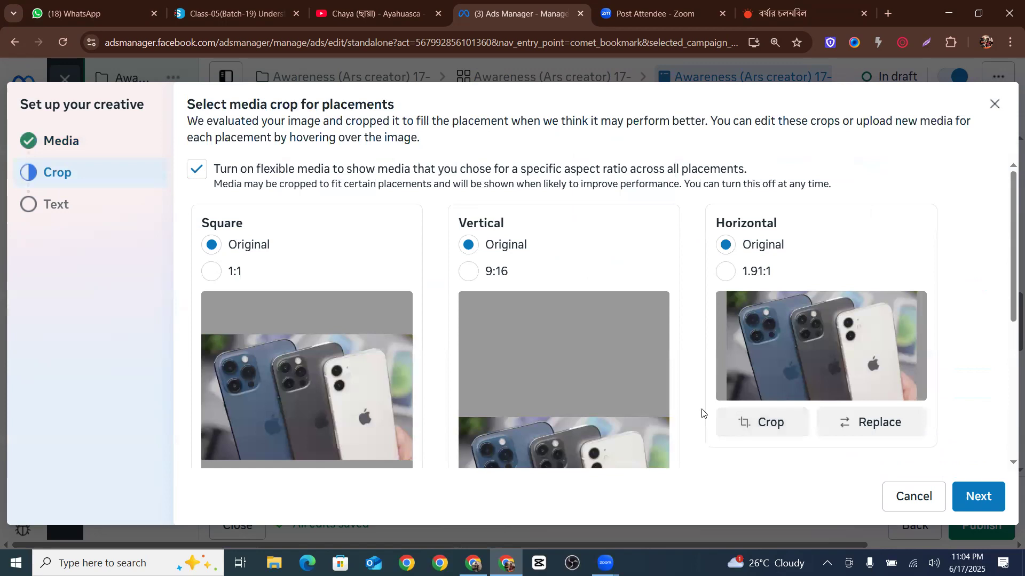
Set the placement crops to Square 1:1, Vertical Original and Horizontal 1.91:1, then continue to the text
left_click(213, 273)
left_click_drag(314, 359, 364, 351)
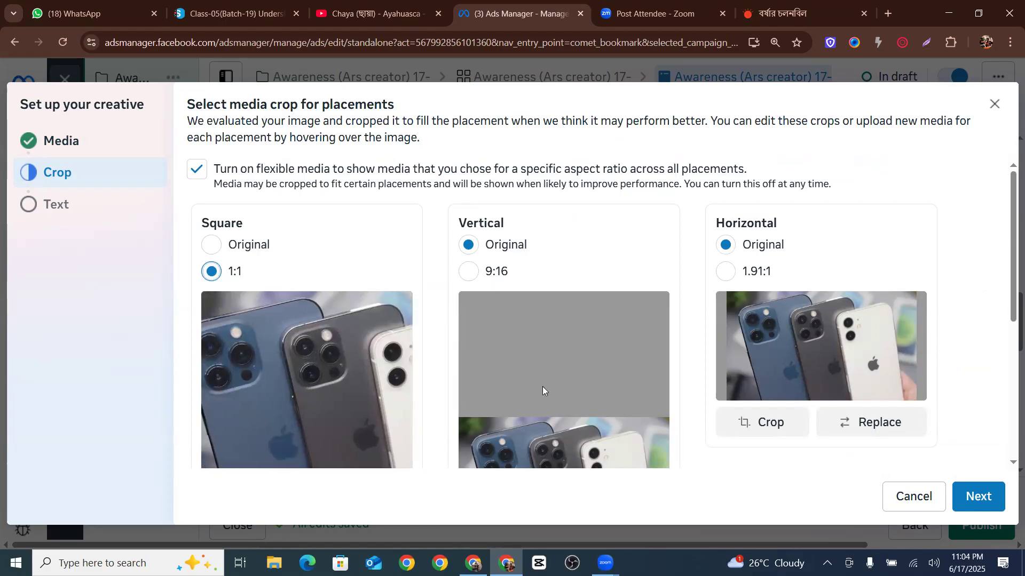
left_click(471, 273)
scroll(567, 392, "down", 2)
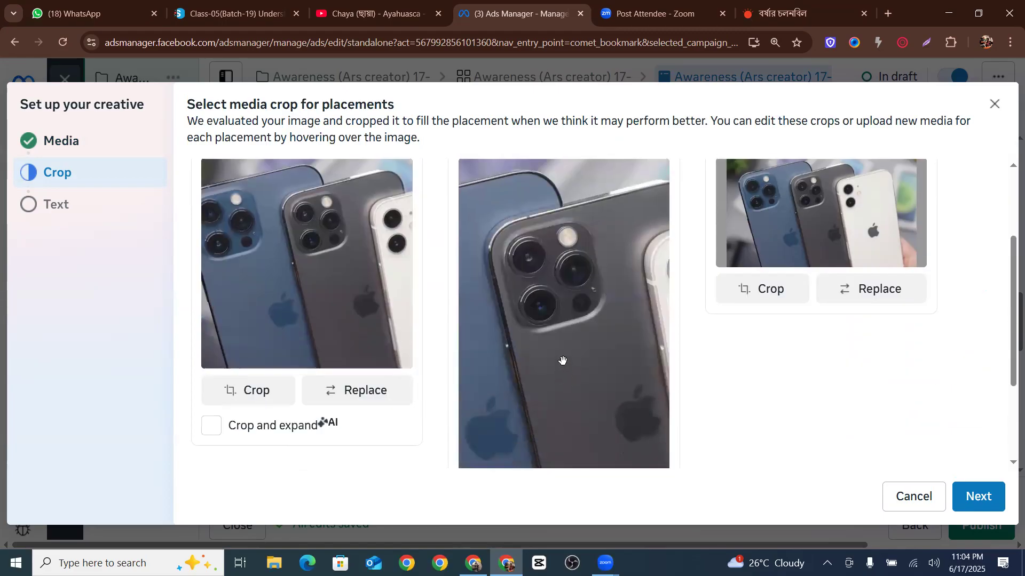
scroll(560, 359, "up", 3)
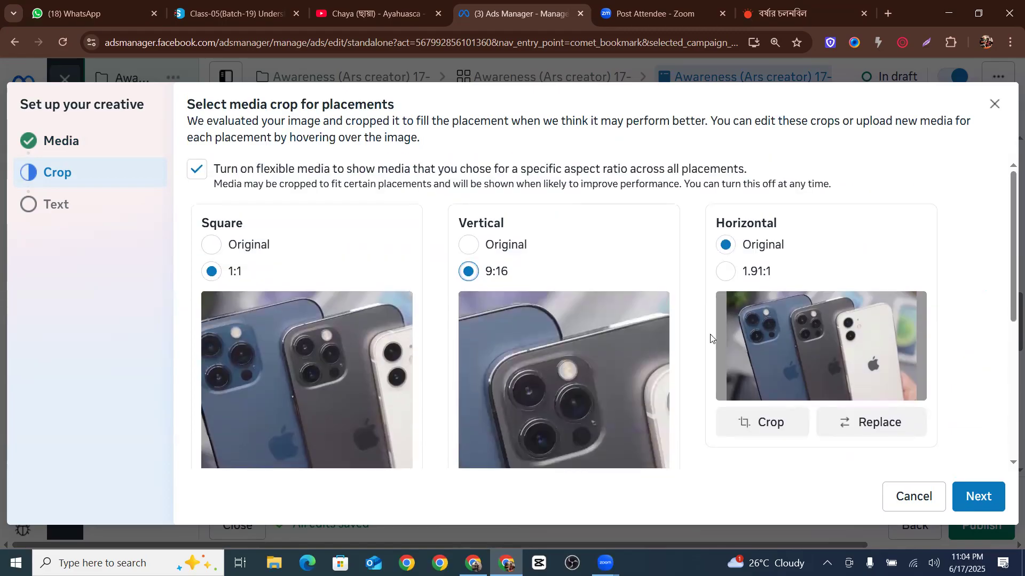
left_click(727, 275)
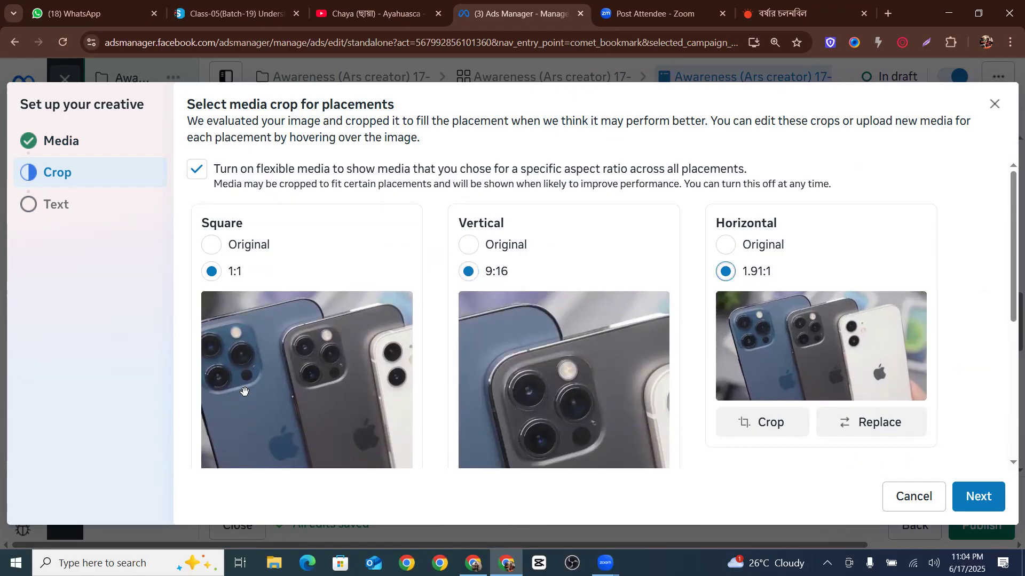
scroll(540, 327, "down", 5)
scroll(540, 334, "up", 4)
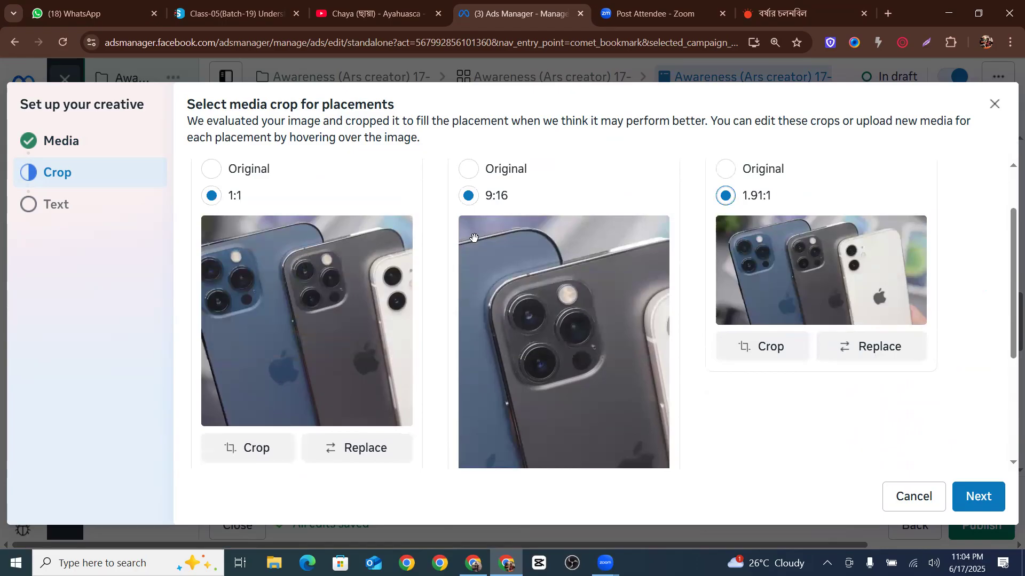
left_click(466, 175)
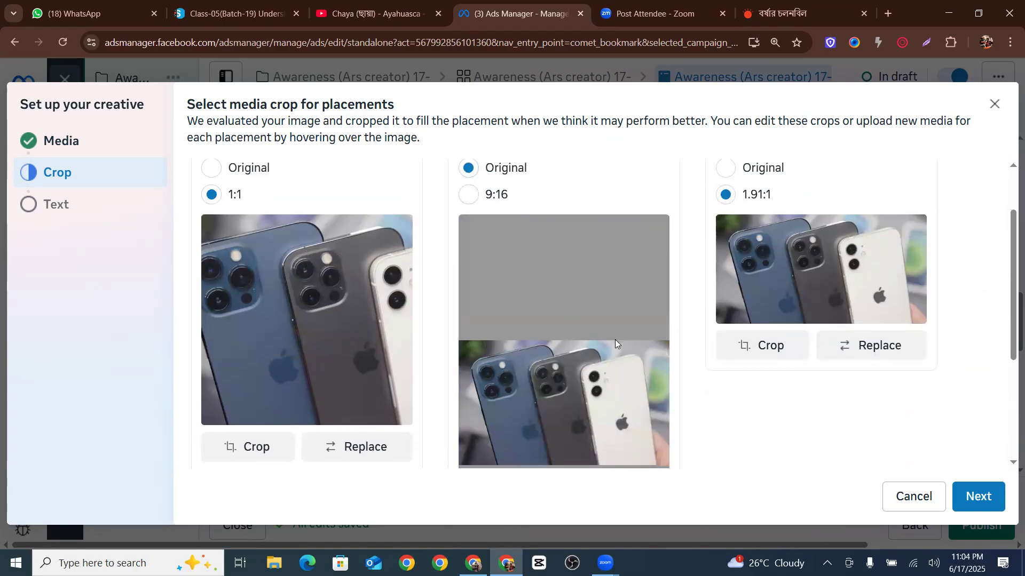
scroll(613, 342, "down", 2)
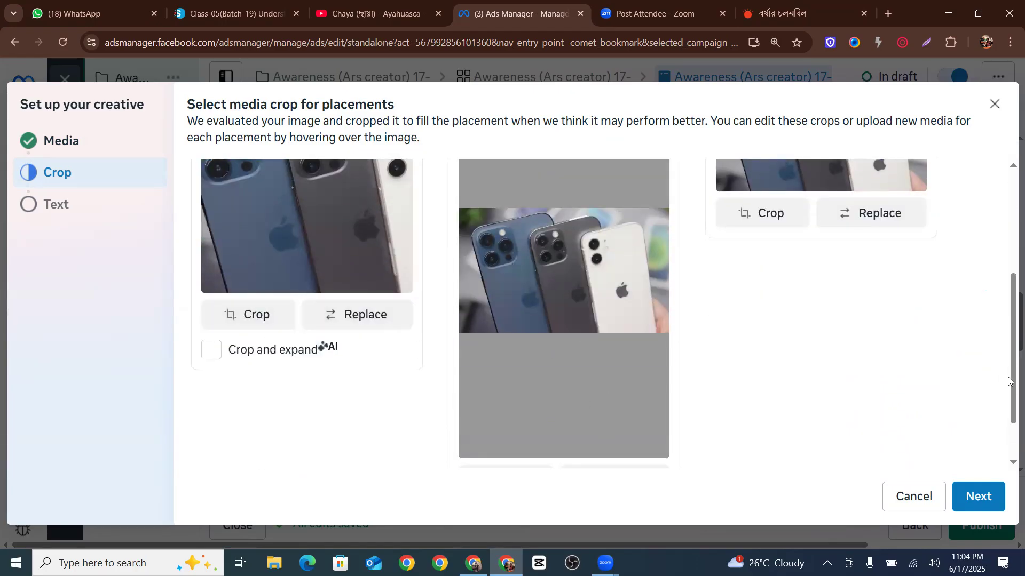
scroll(329, 274, "up", 3)
left_click(979, 498)
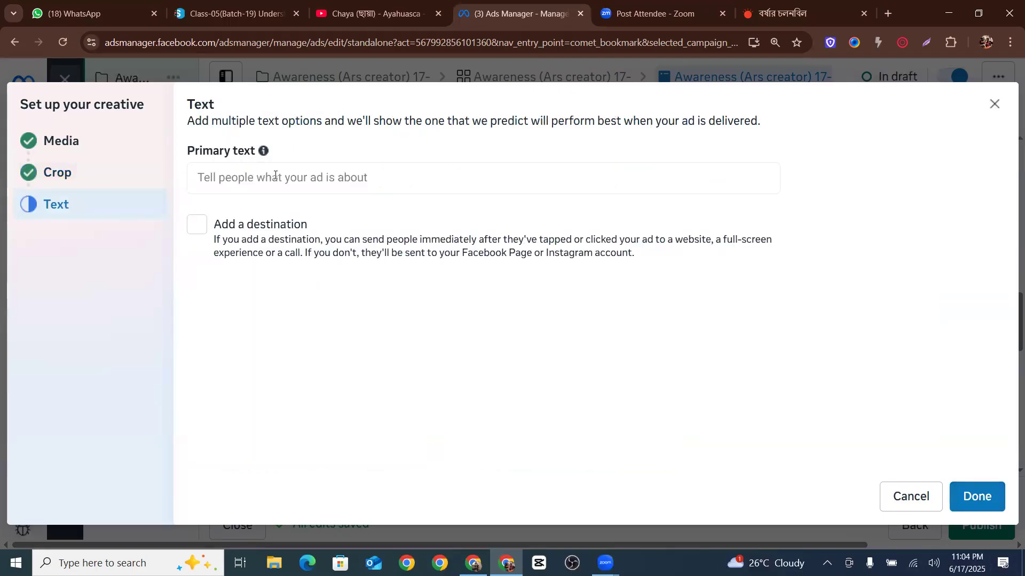
Open a new browser tab and search Google for i phone sell describe
left_click(275, 176)
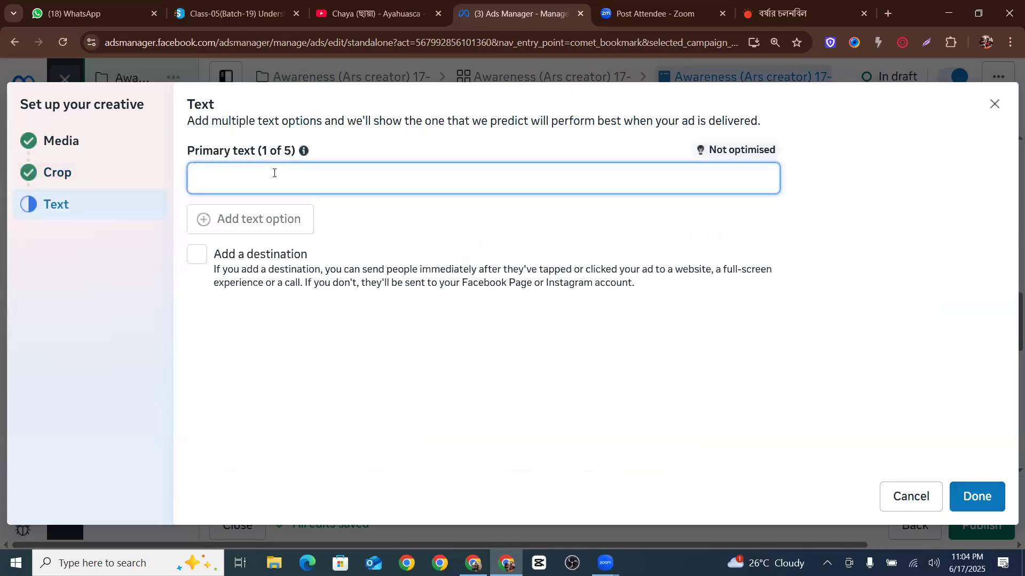
left_click(886, 13)
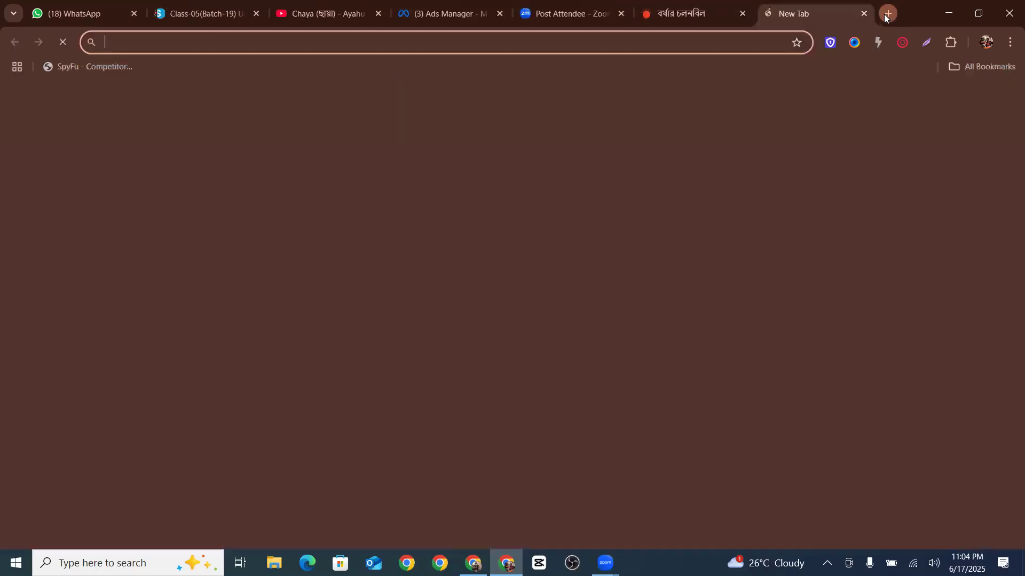
type("i p")
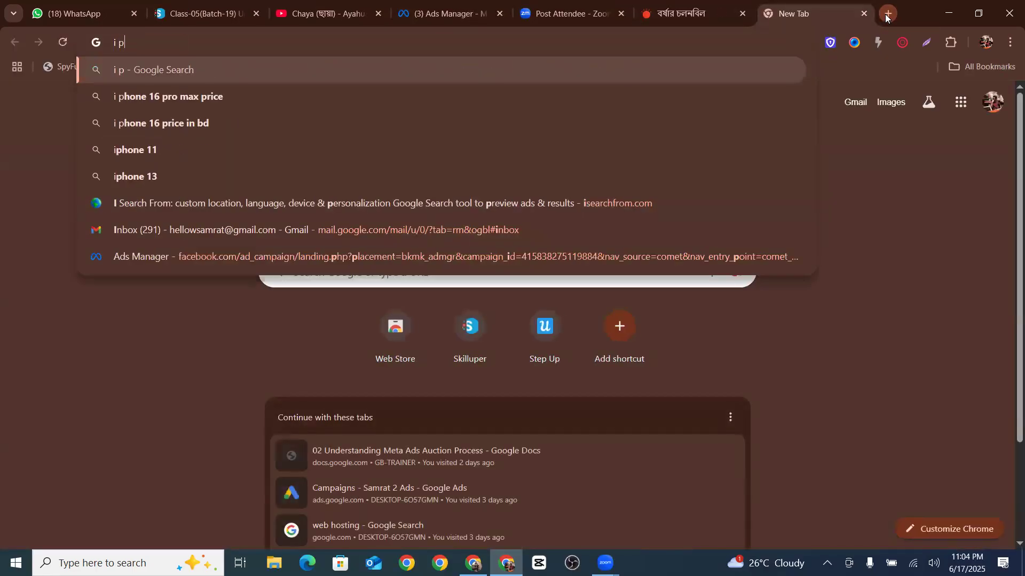
type("hone sell des")
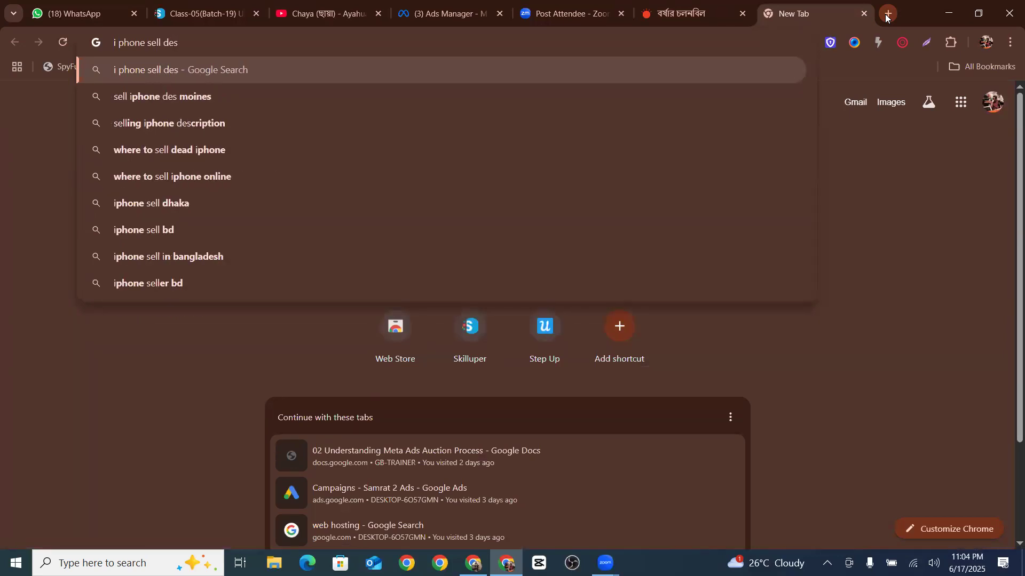
type("cribe")
key("Return")
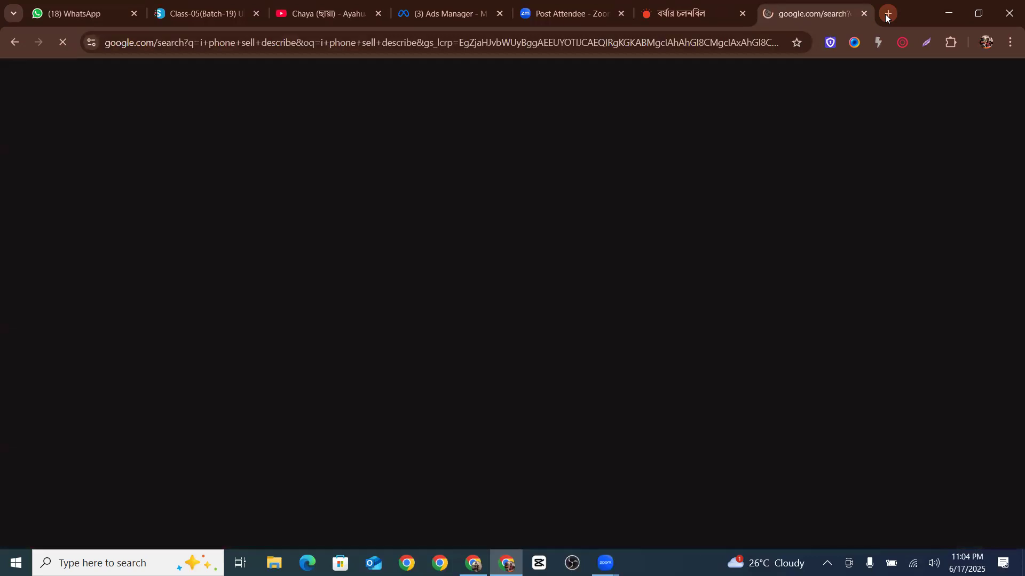
Copy the AI overview's opening sentence about iPhones and paste it as the ad's primary text
scroll(297, 288, "down", 3)
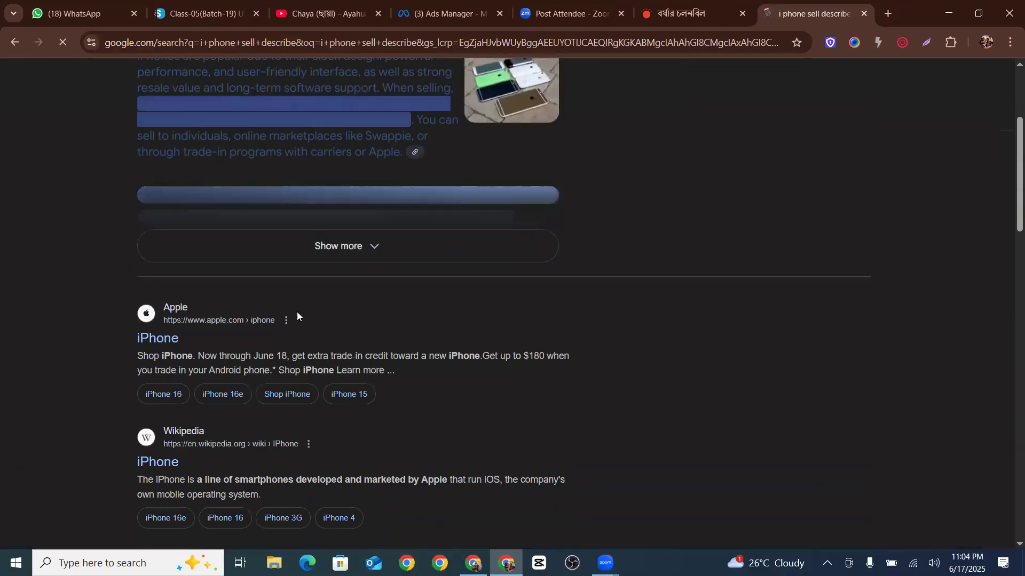
scroll(180, 285, "up", 3)
left_click_drag(133, 256, 352, 270)
right_click(331, 269)
left_click(355, 282)
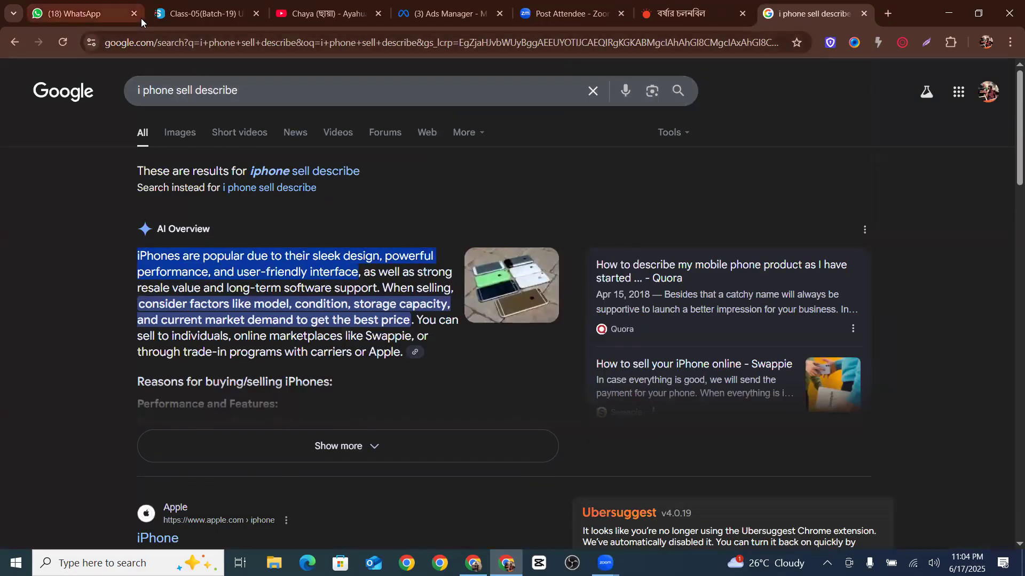
left_click(443, 13)
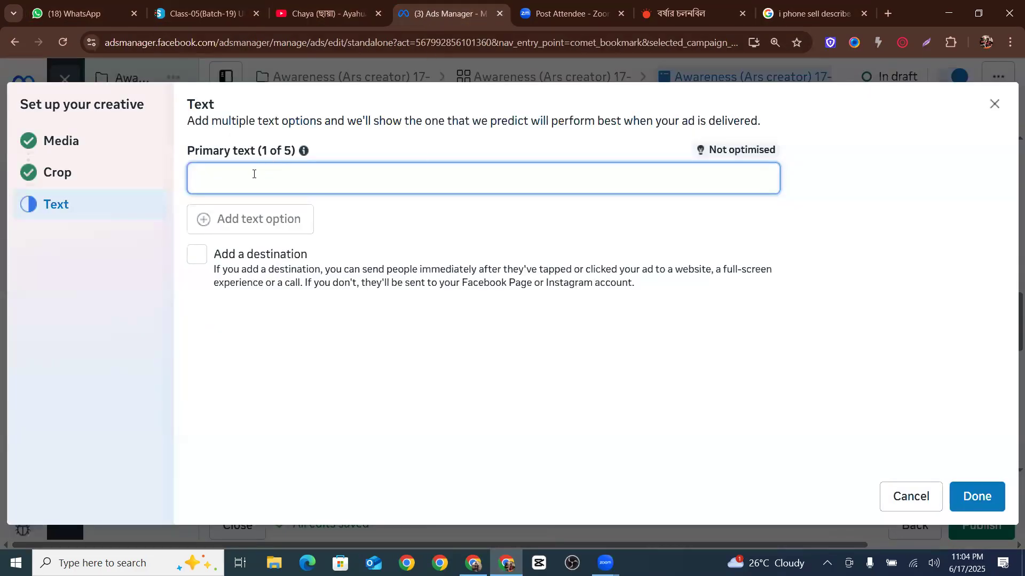
key("ctrl+v")
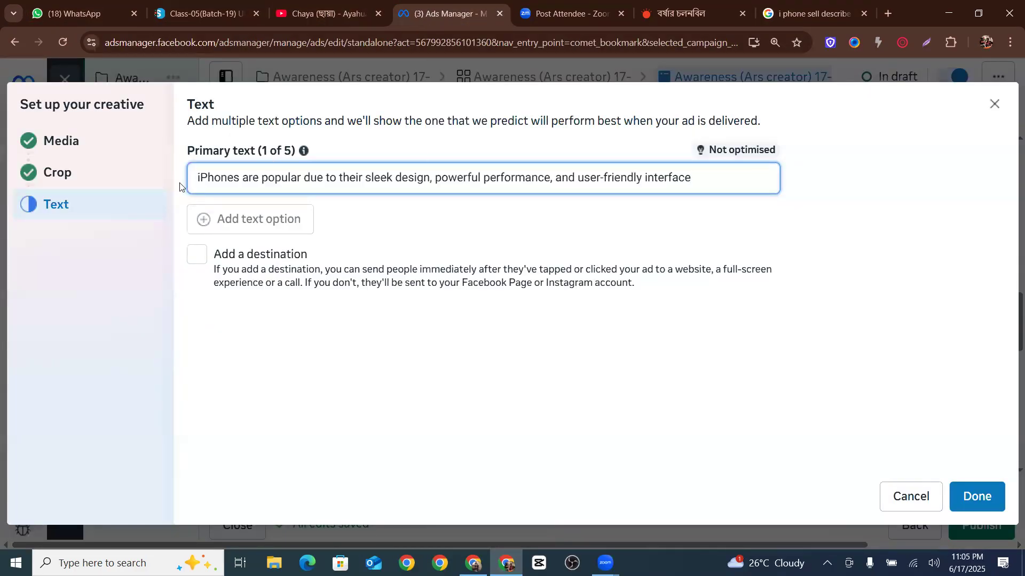
Append three crossed-fingers emojis to the end of the primary text using the emoji picker
right_click(705, 178)
left_click(755, 195)
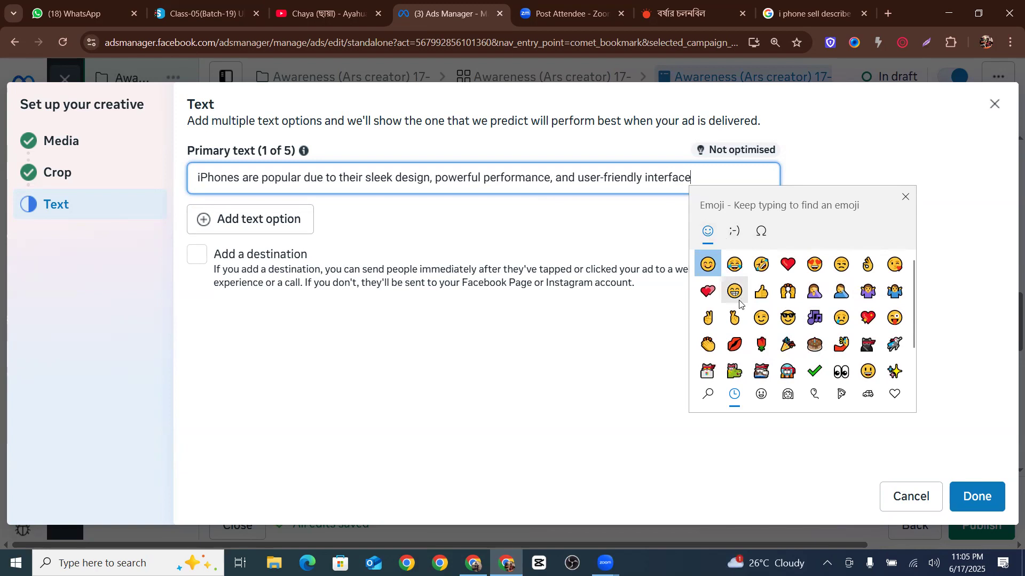
scroll(736, 315, "down", 1)
left_click(762, 394)
scroll(789, 304, "down", 2)
scroll(789, 304, "down", 10)
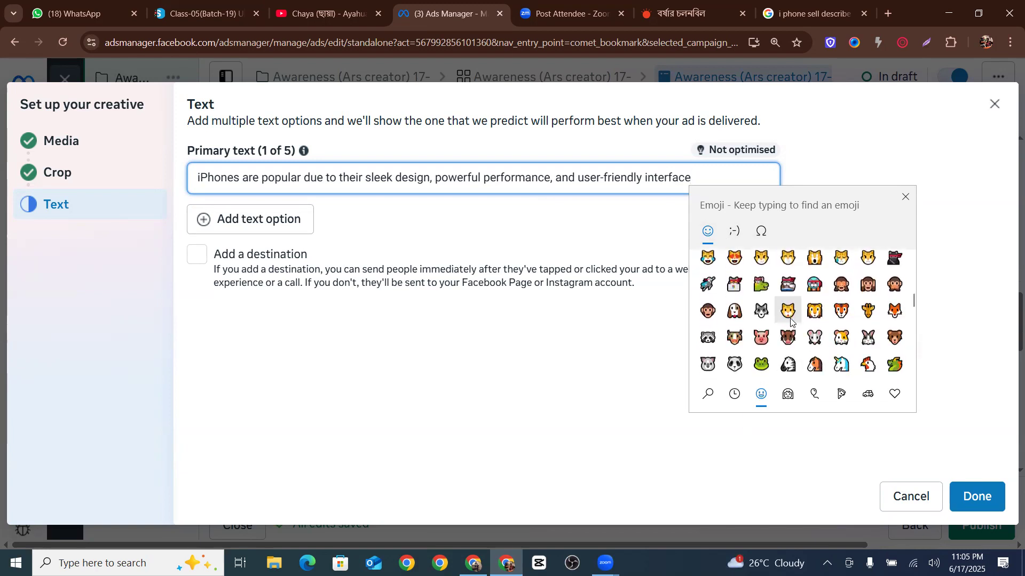
scroll(791, 319, "down", 8)
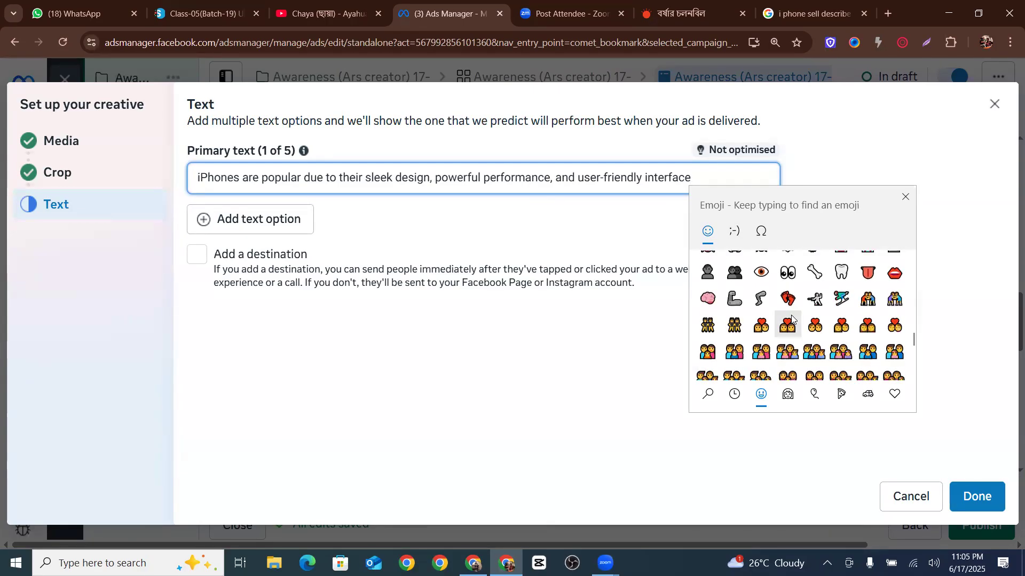
scroll(793, 316, "up", 5)
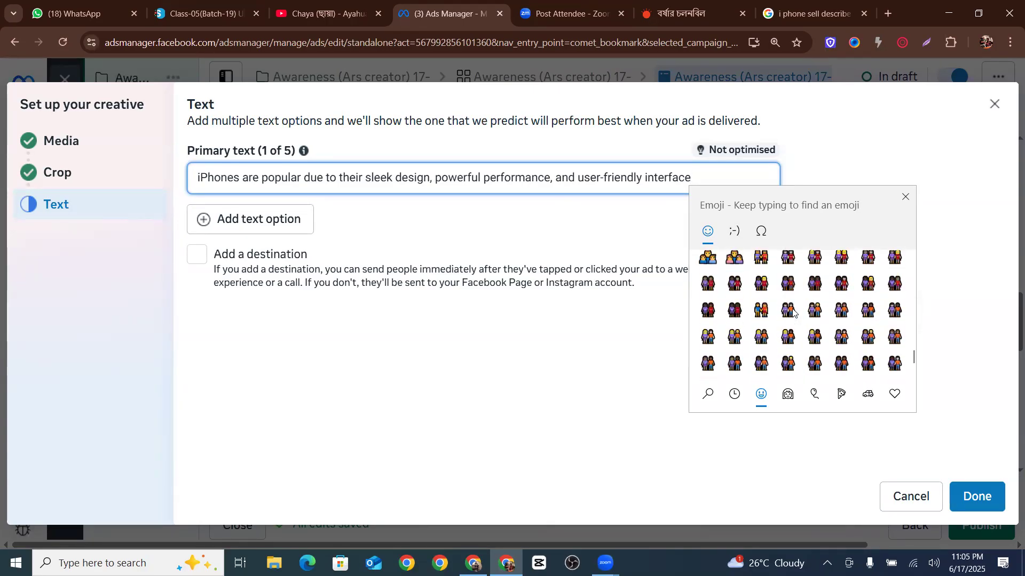
scroll(793, 314, "up", 6)
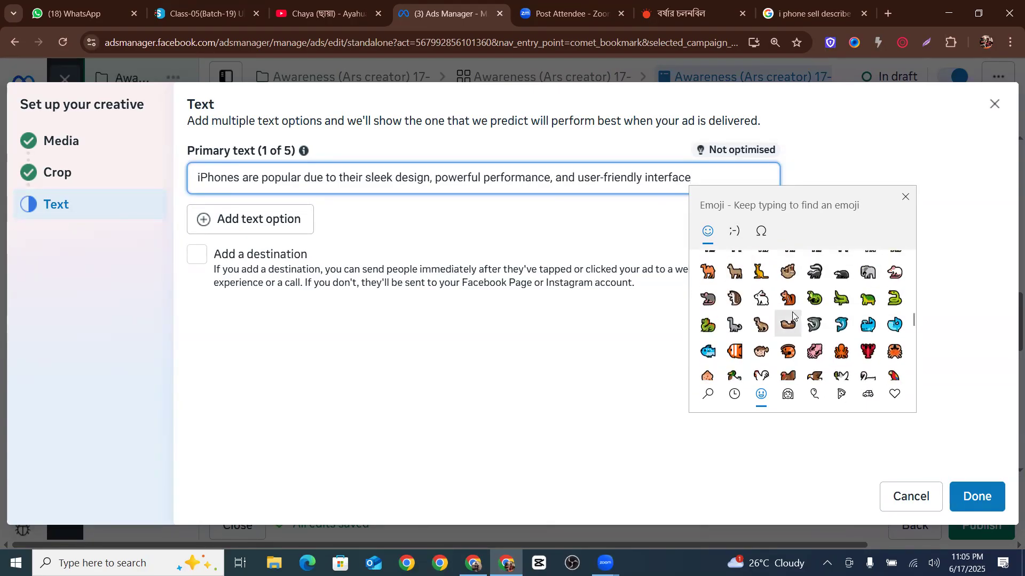
scroll(792, 316, "up", 5)
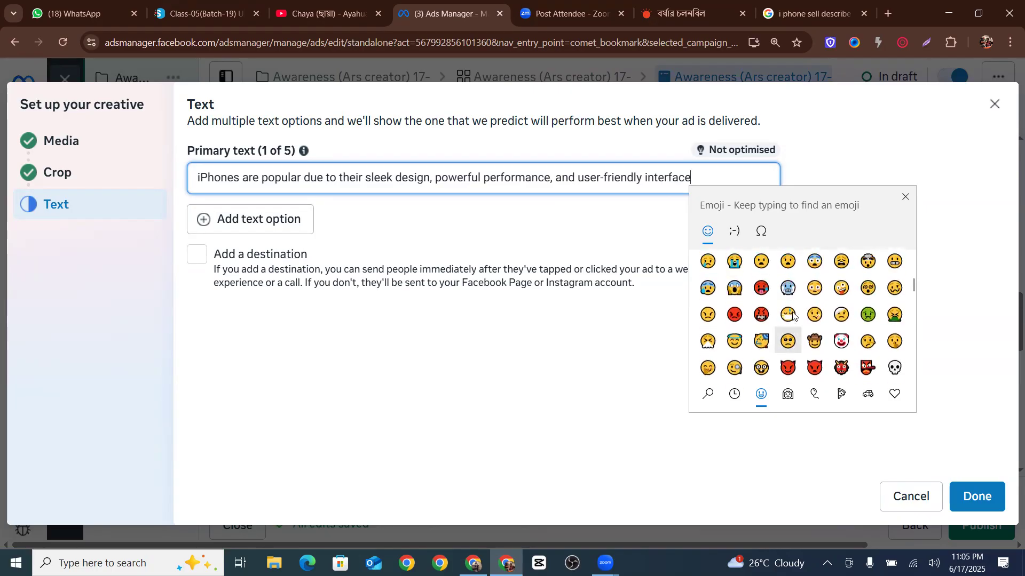
left_click(707, 394)
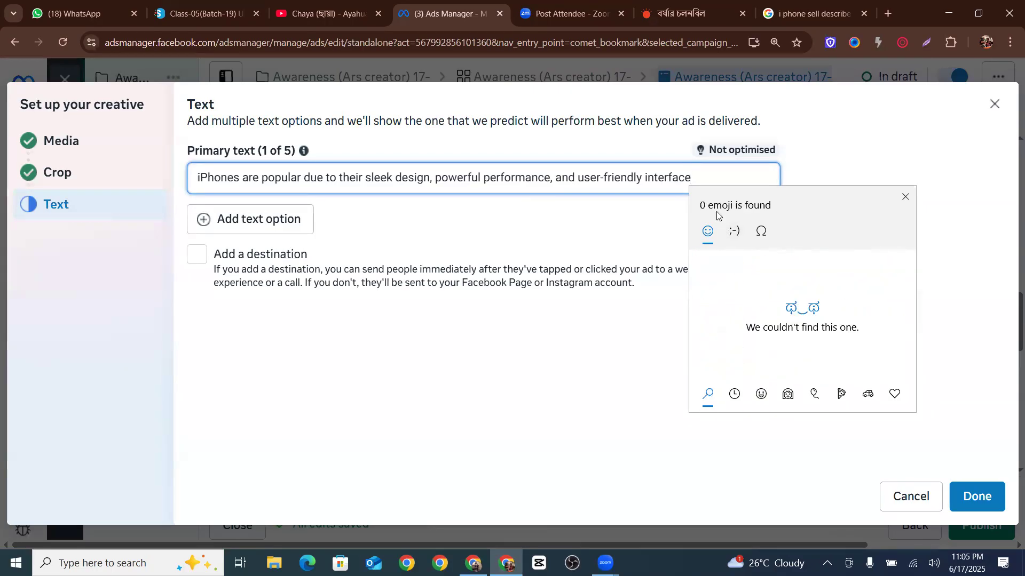
left_click(735, 396)
scroll(762, 352, "down", 1)
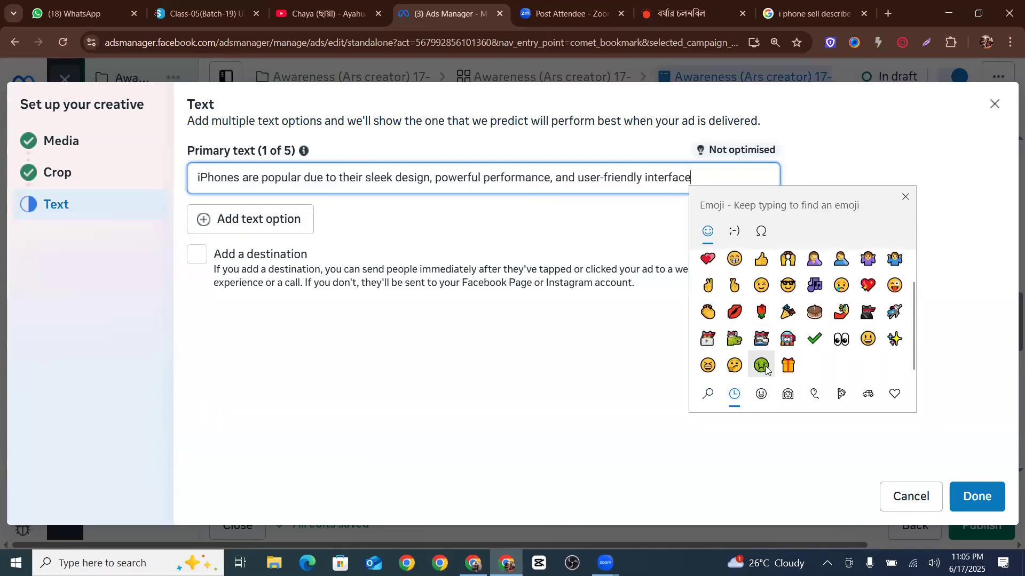
left_click(735, 287)
left_click(735, 287)
left_click(735, 286)
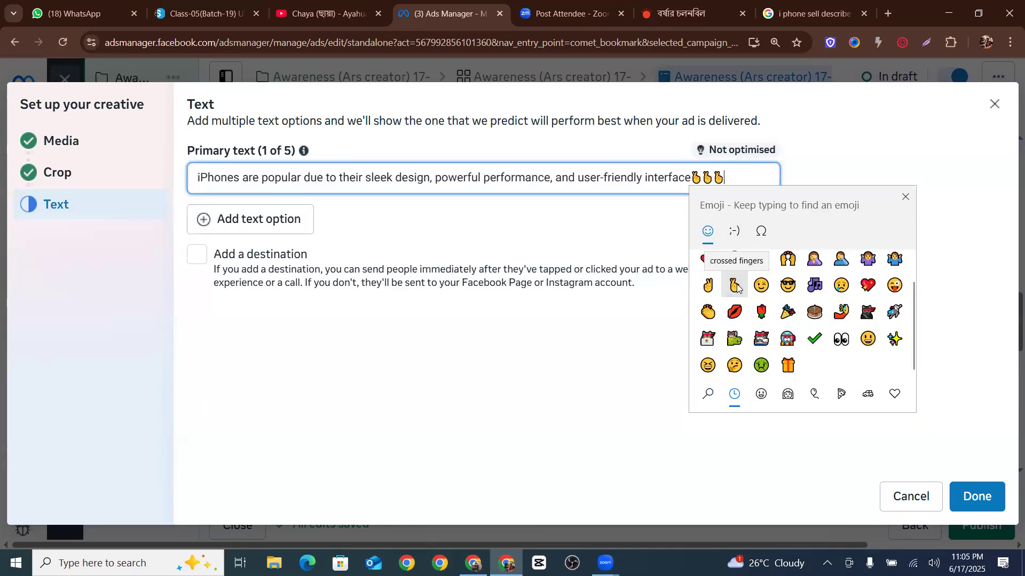
left_click(733, 180)
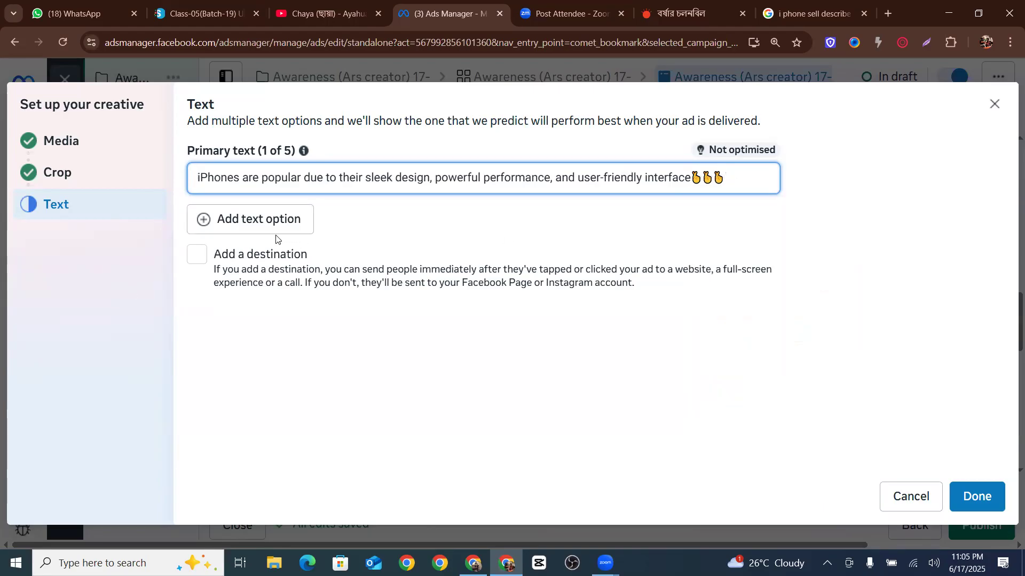
Try to add a destination to the ad and cancel the dialog that opens
left_click(208, 260)
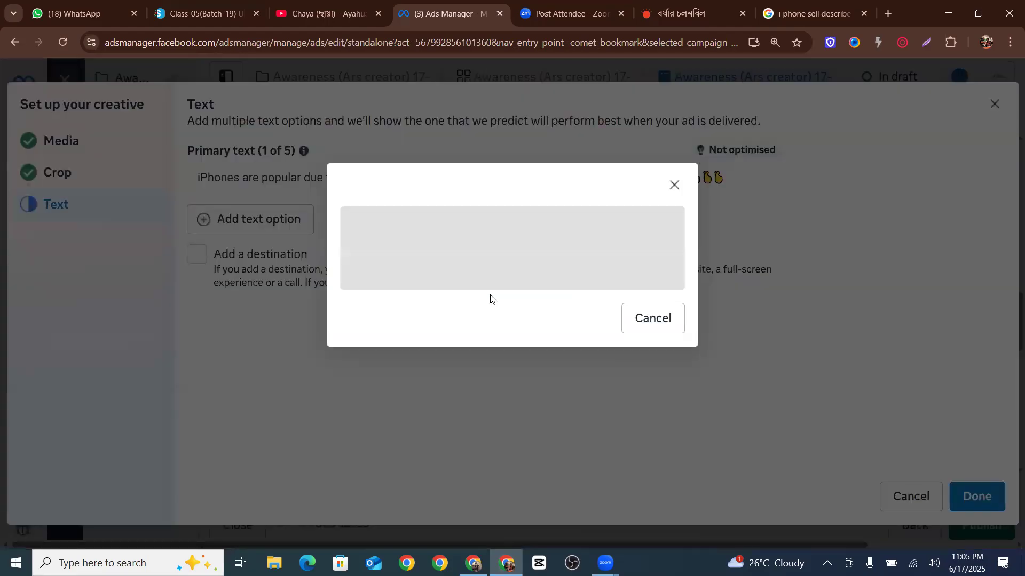
left_click(475, 323)
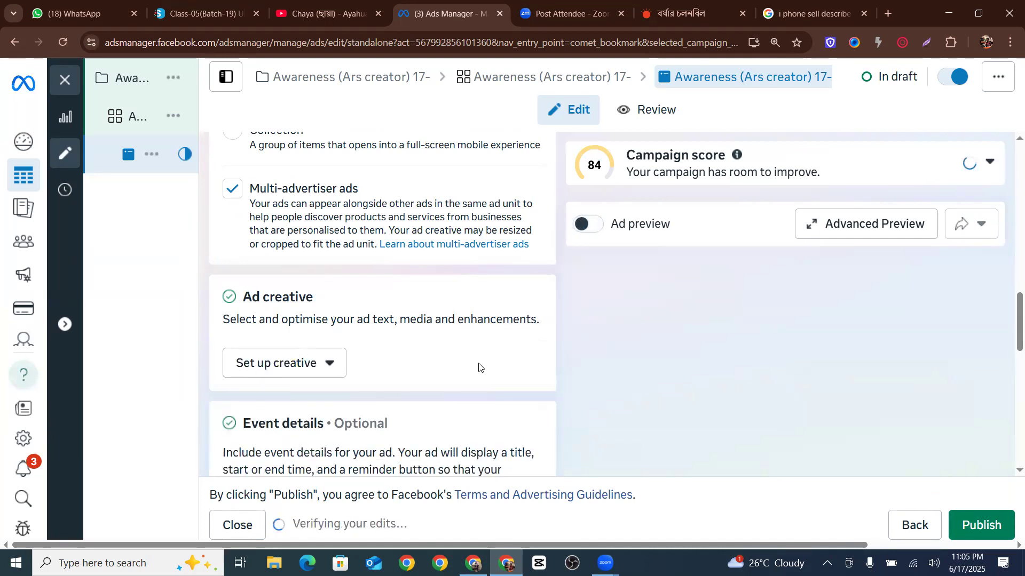
Turn on the ad preview and open Advanced Preview to check the list of placements the ad won't deliver to
scroll(427, 313, "down", 5)
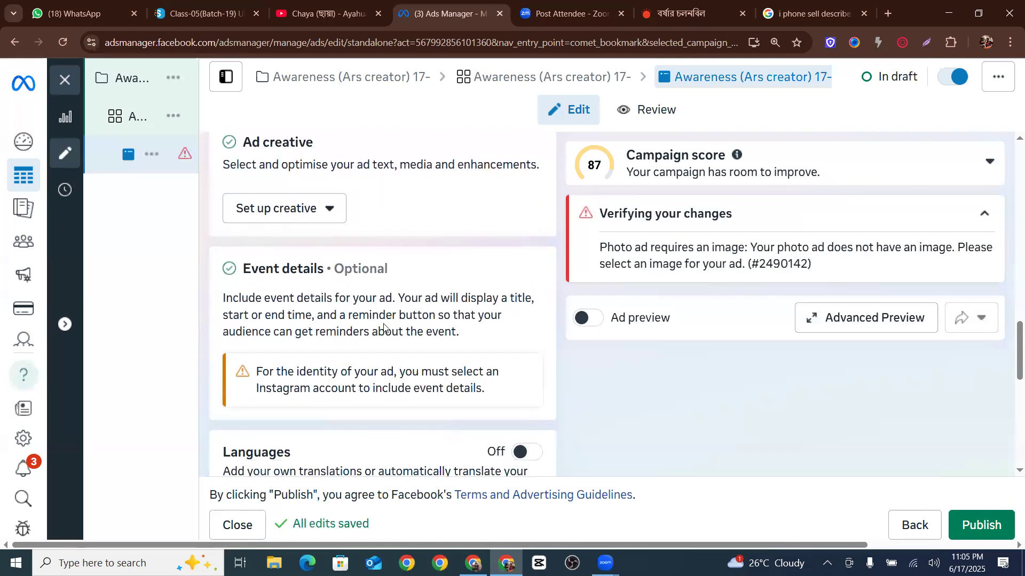
scroll(401, 323, "up", 1)
left_click(582, 320)
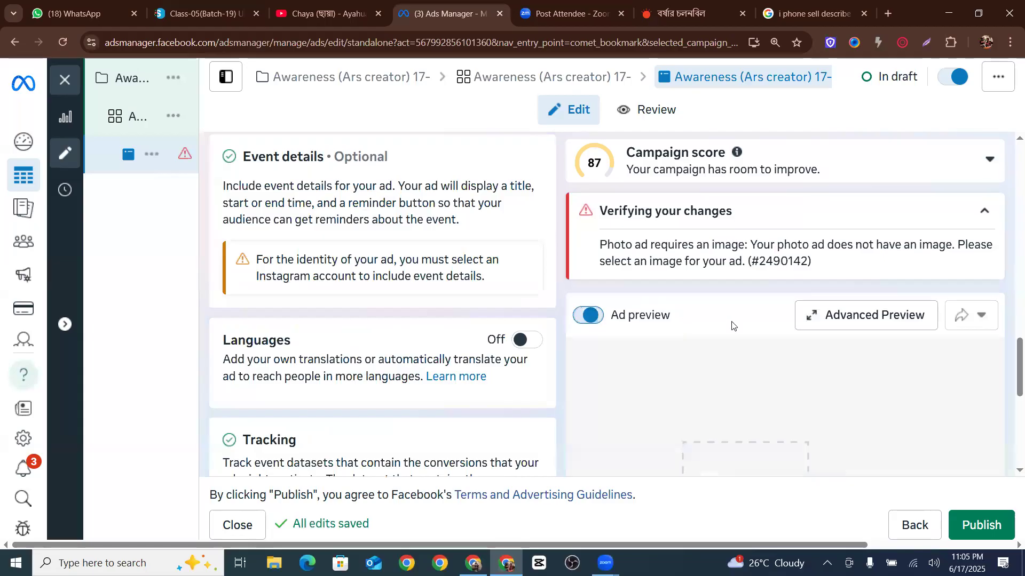
left_click(875, 317)
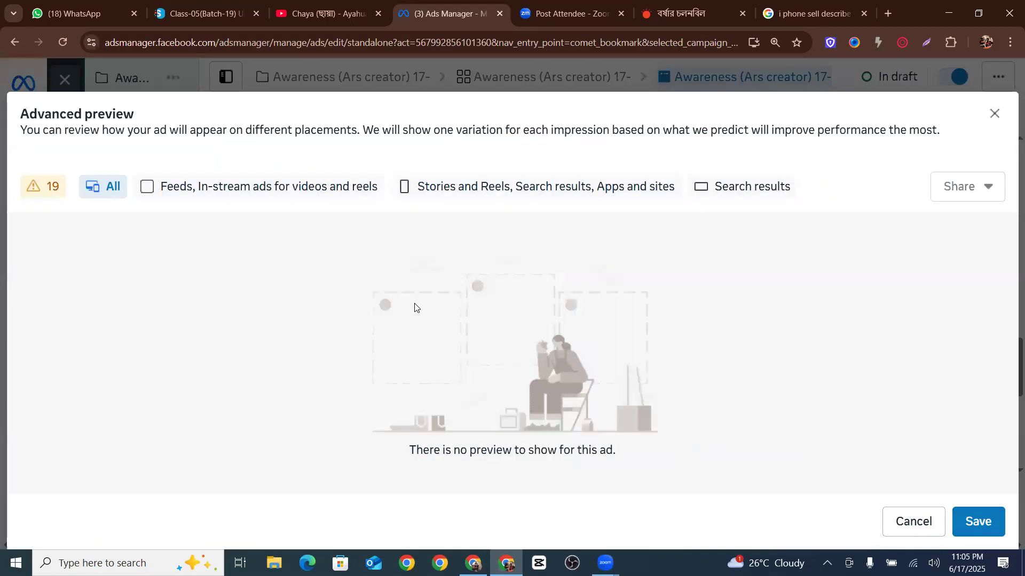
left_click(54, 187)
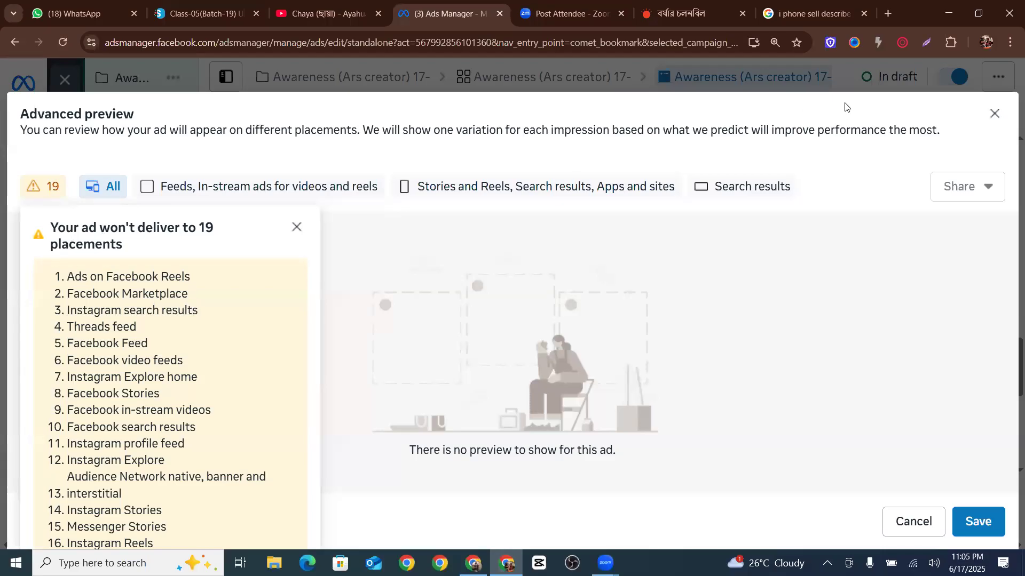
left_click(994, 113)
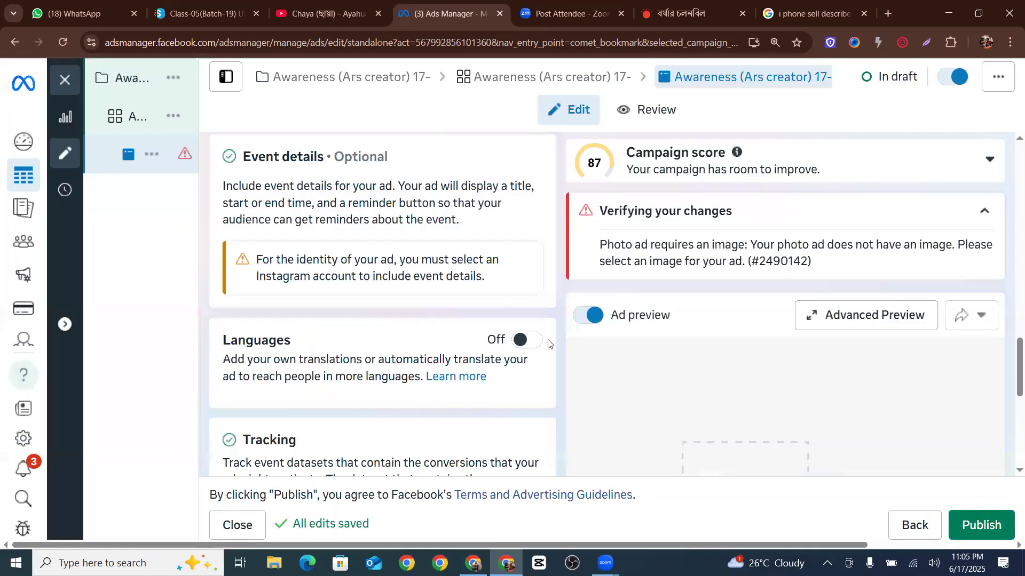
Set up the creative again with the recommended pink apple-iphone 570 × 650 image and finish with the existing primary text
scroll(266, 363, "up", 5)
left_click(259, 373)
left_click(277, 405)
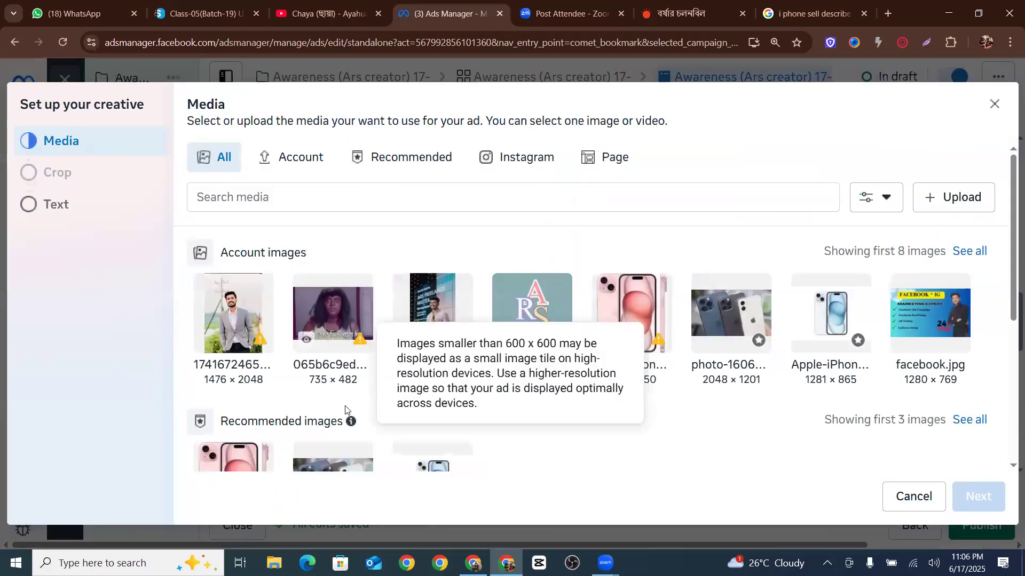
scroll(330, 321, "down", 3)
left_click(233, 355)
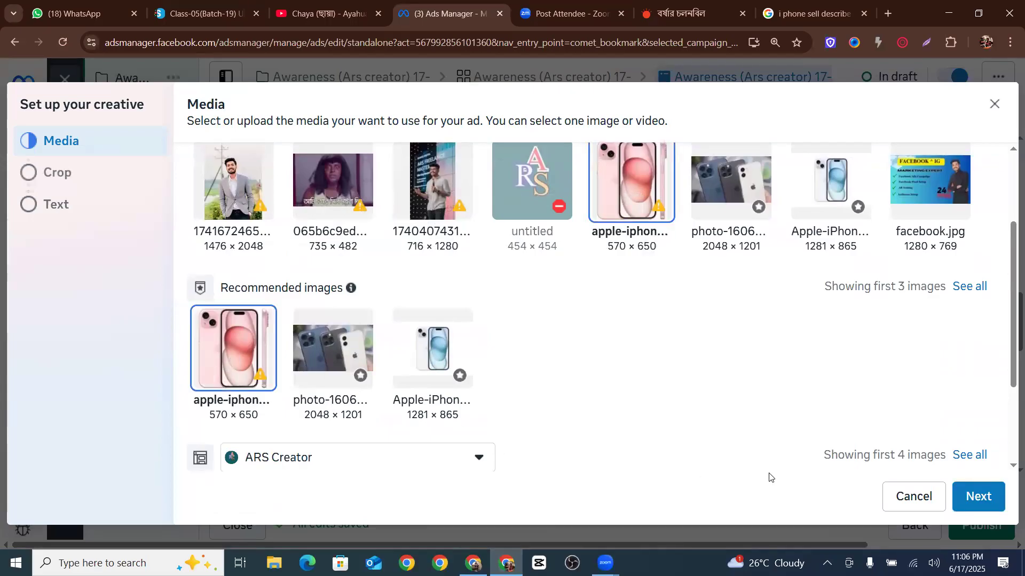
left_click(985, 494)
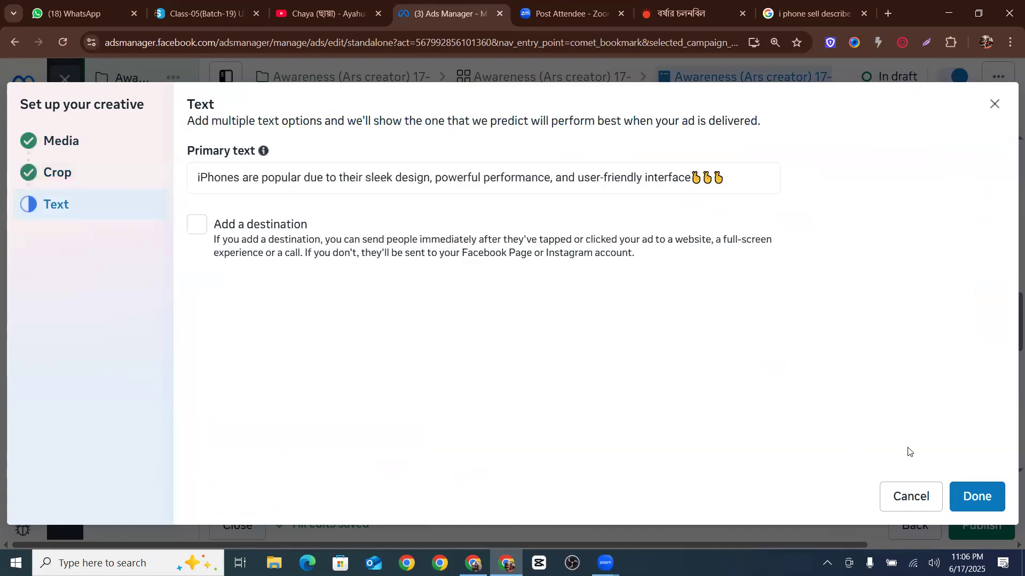
left_click(976, 496)
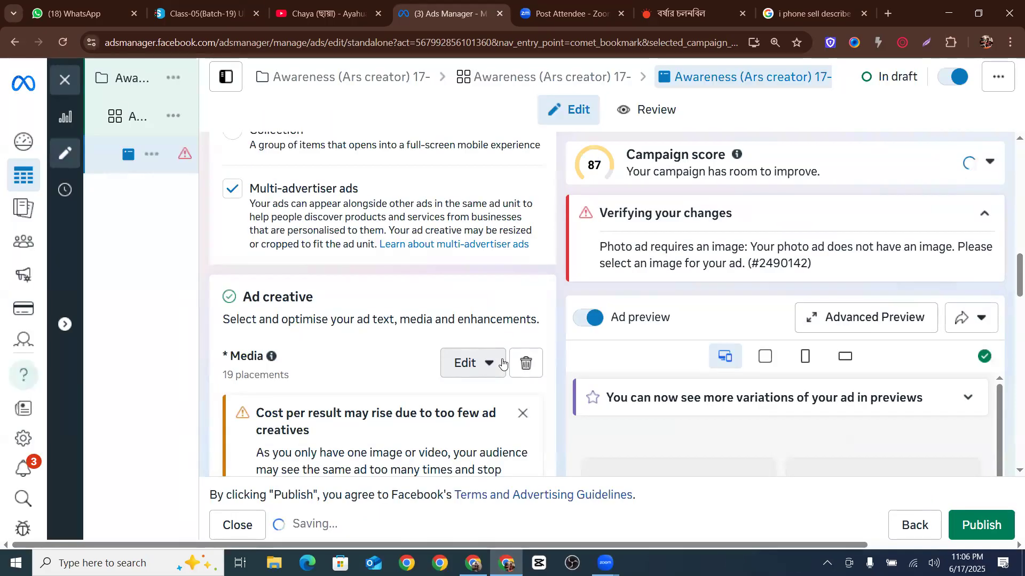
Review how the ad appears across the different placements in Advanced Preview
scroll(502, 363, "down", 9)
scroll(772, 362, "down", 8)
scroll(803, 273, "down", 5)
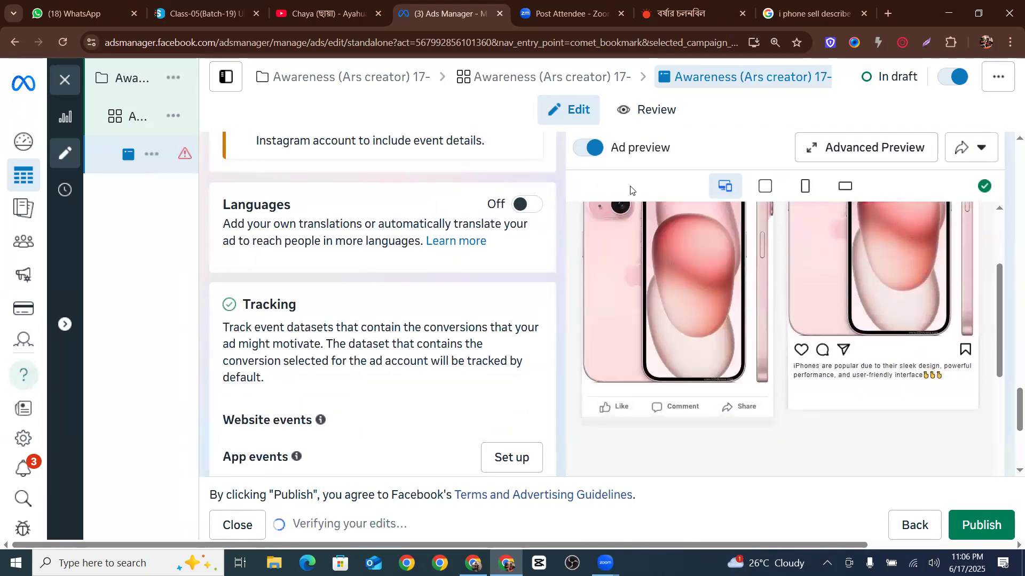
left_click(799, 156)
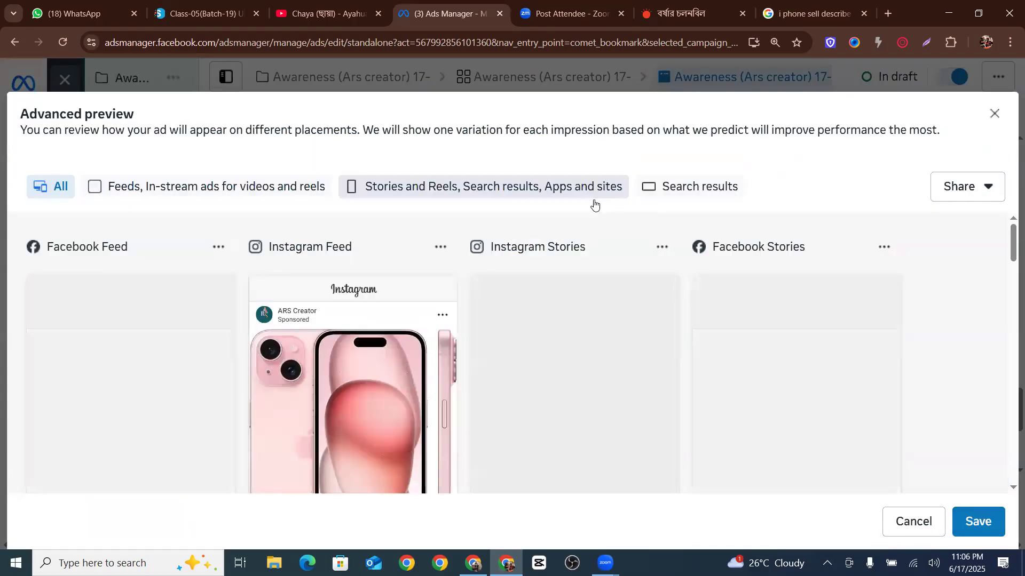
scroll(264, 293, "down", 3)
scroll(264, 292, "up", 3)
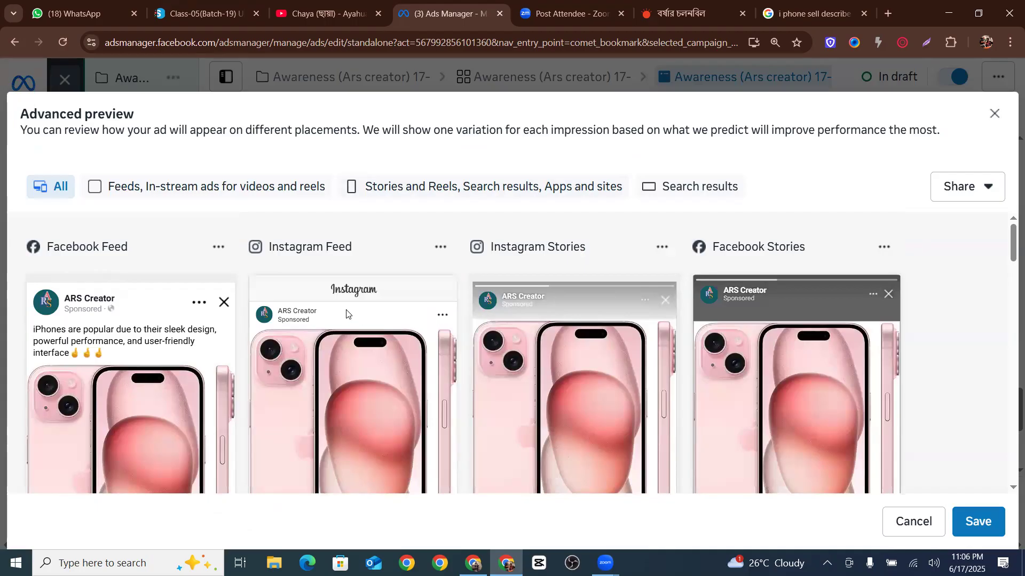
scroll(347, 314, "down", 1)
scroll(739, 298, "up", 2)
scroll(563, 336, "down", 5)
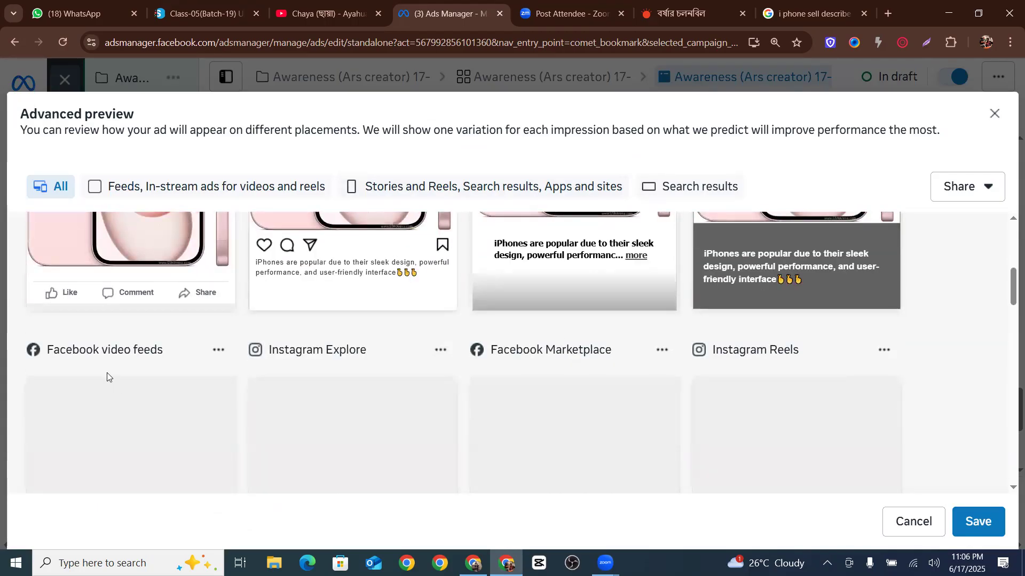
scroll(129, 366, "down", 2)
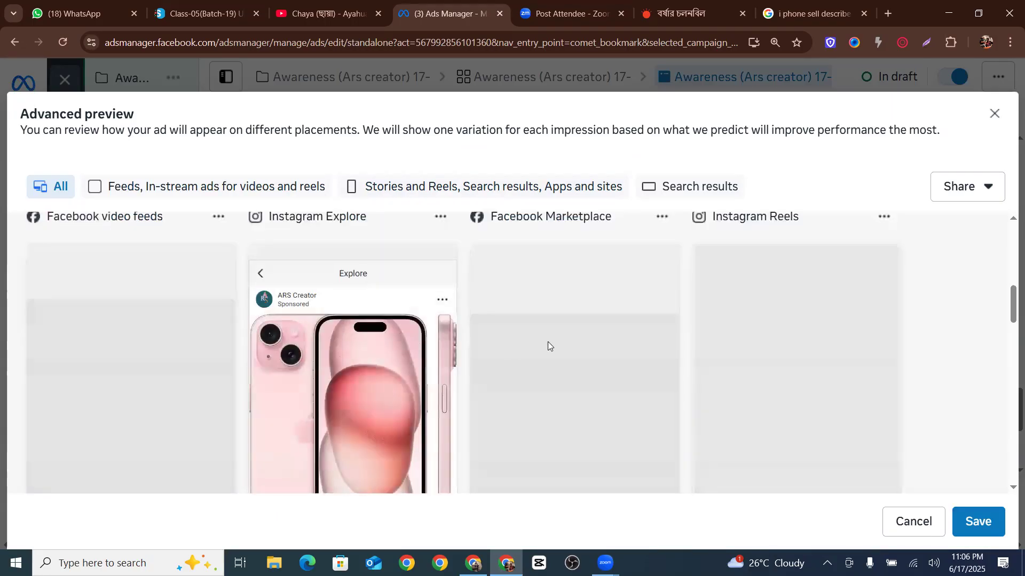
scroll(637, 306, "down", 5)
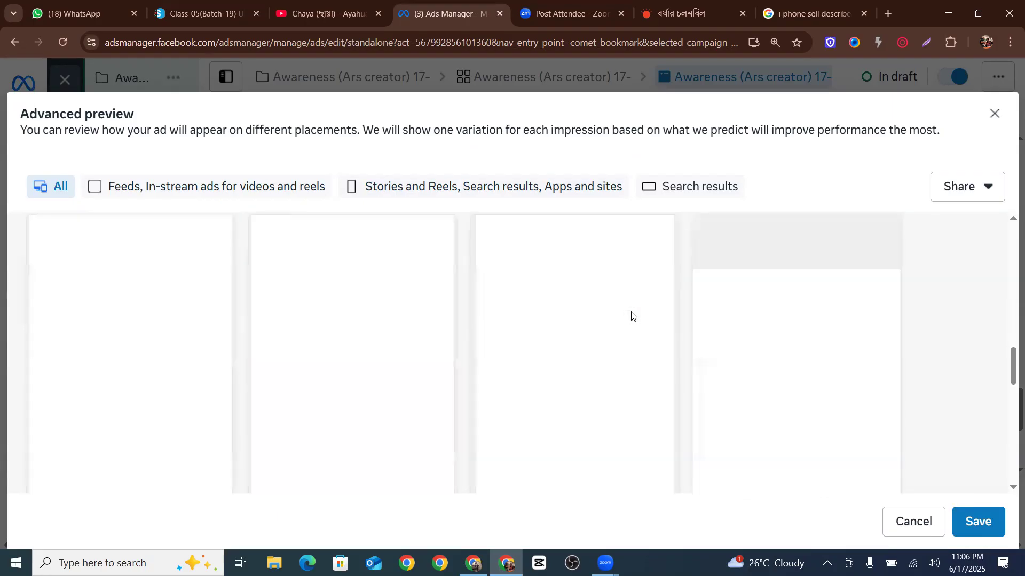
scroll(629, 312, "up", 3)
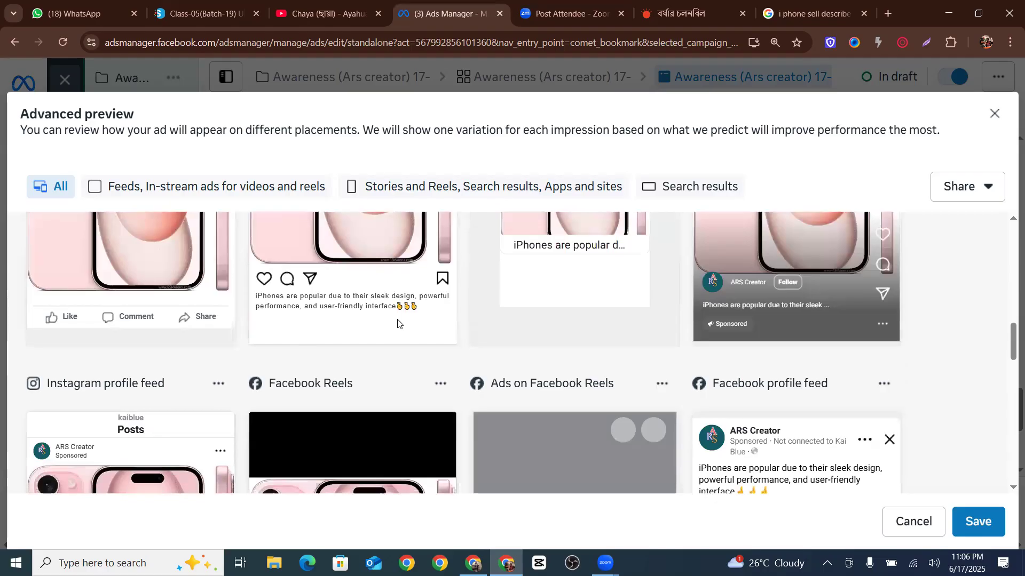
scroll(398, 322, "down", 2)
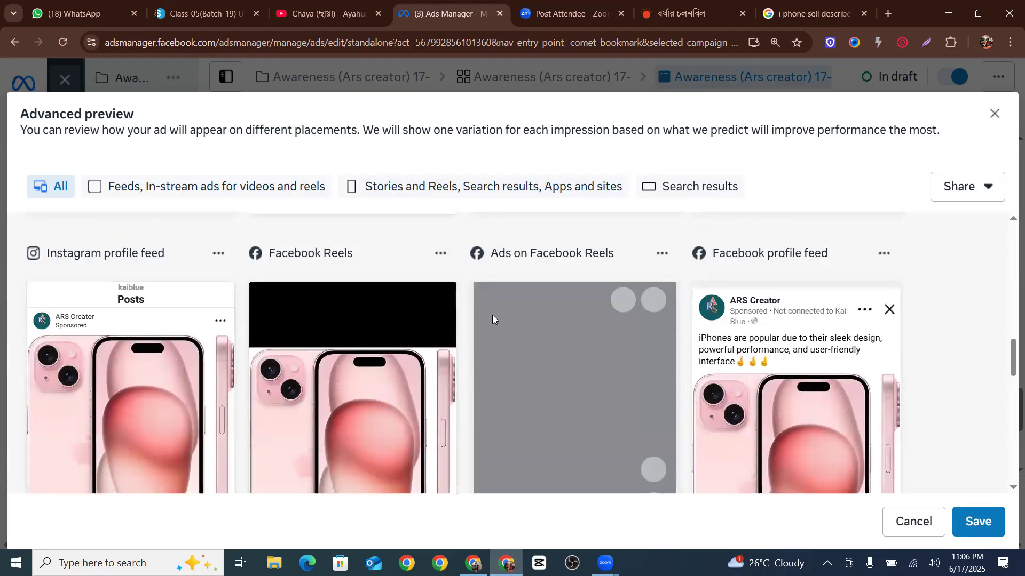
key("Escape")
Turn on Add a destination for the ad, accepting removal of the customised placement assets
scroll(354, 327, "up", 10)
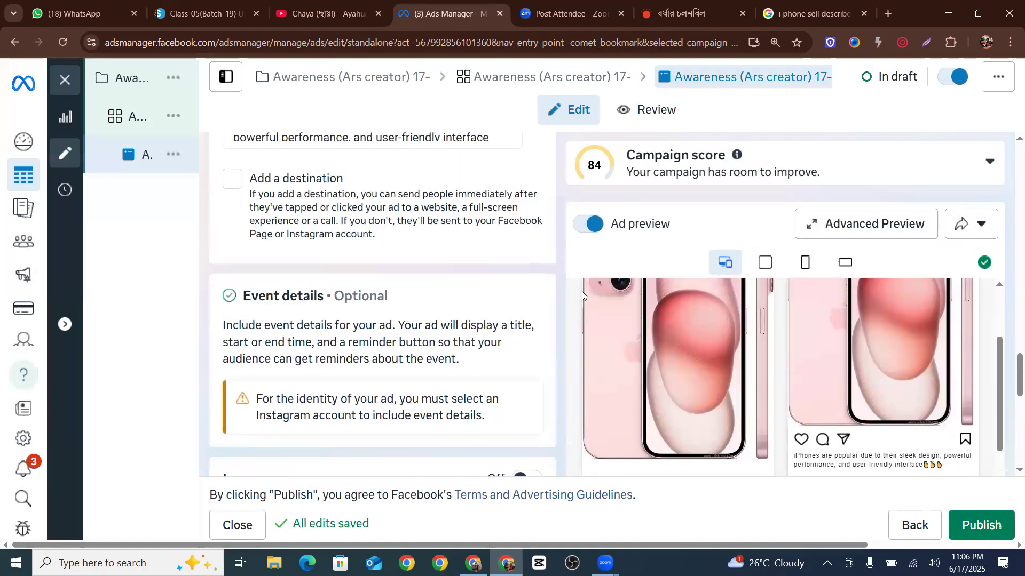
scroll(404, 293, "up", 6)
scroll(403, 292, "down", 2)
left_click(248, 238)
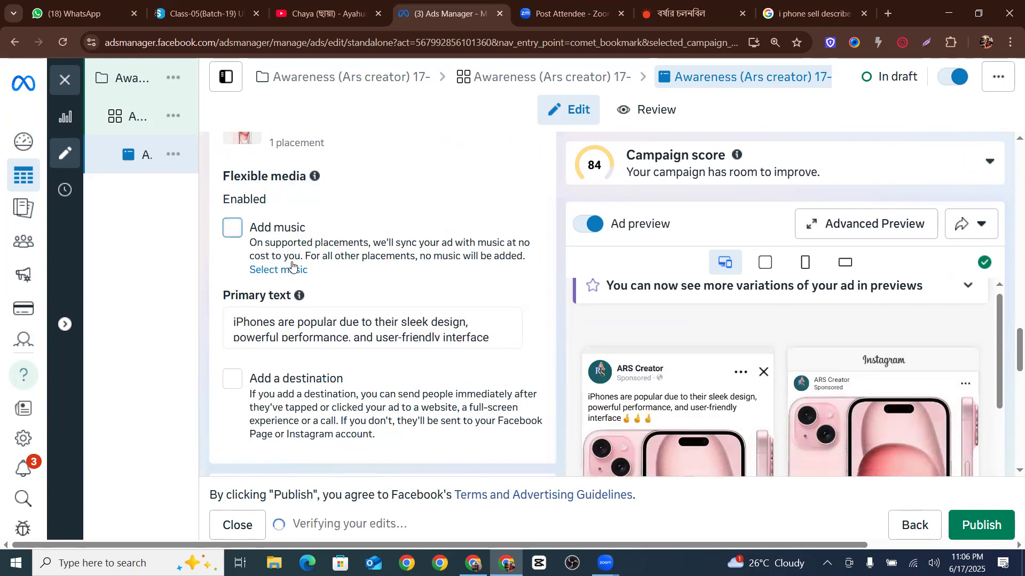
scroll(293, 265, "down", 2)
left_click(323, 249)
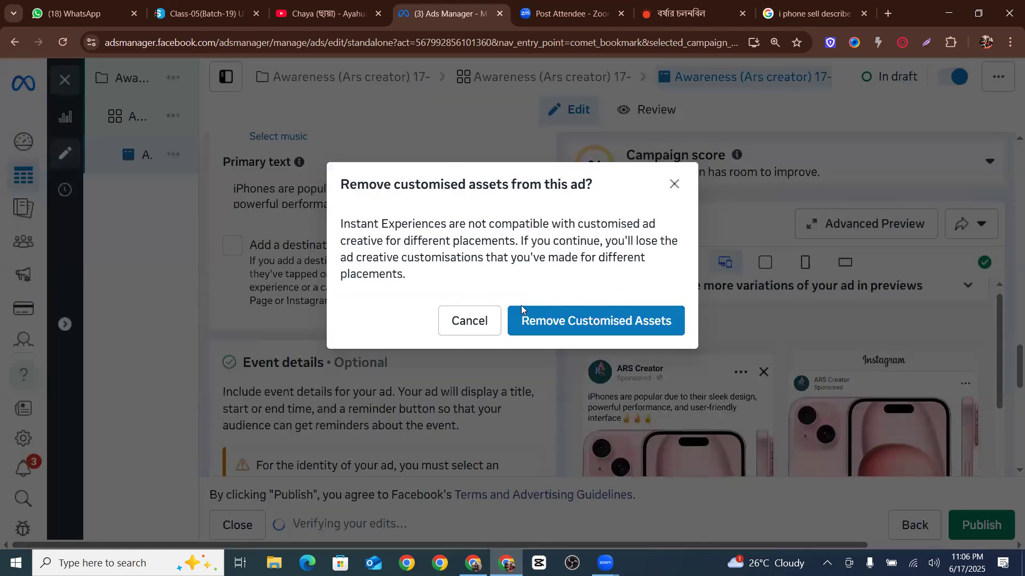
left_click(613, 320)
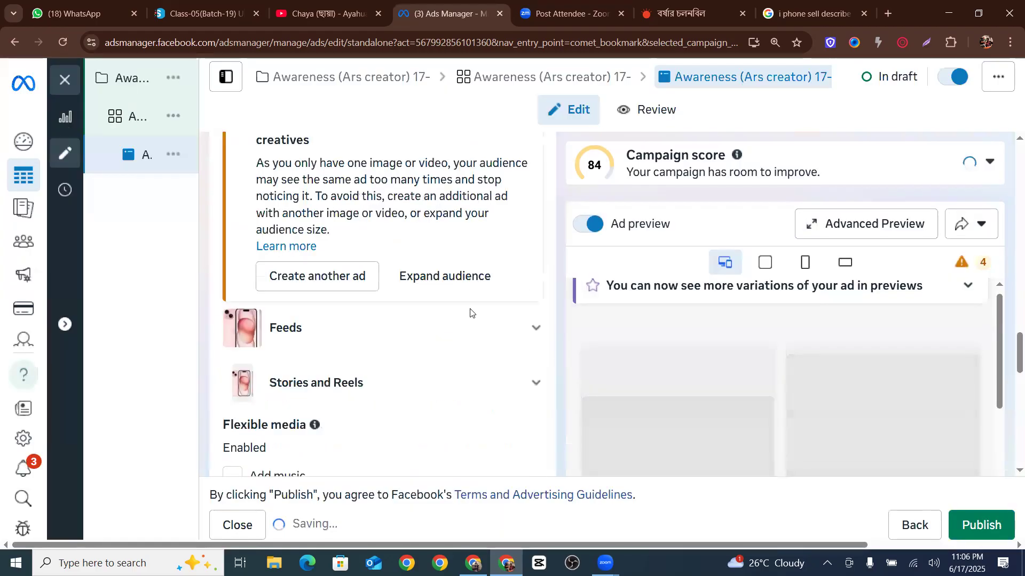
Open the ad preview's warning about placements the ad won't deliver to
scroll(499, 306, "down", 2)
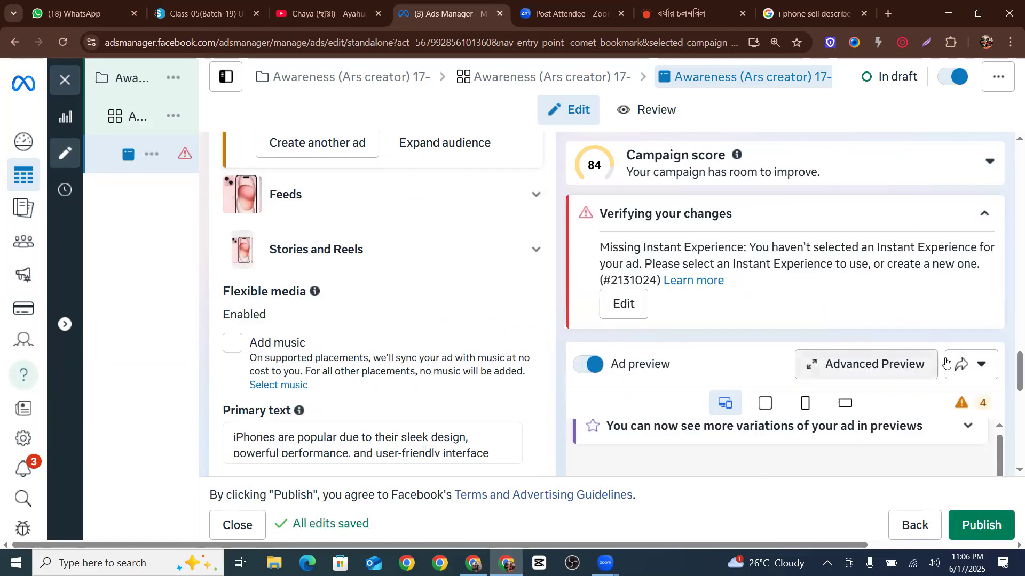
left_click(966, 397)
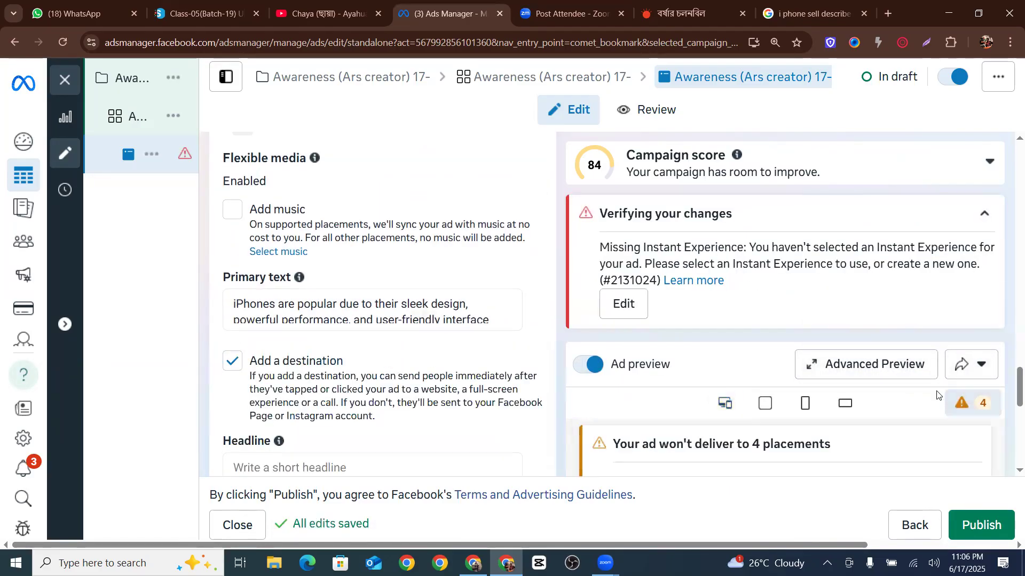
Open the ad set and deselect Audience Network from its manual placement platforms
scroll(738, 413, "down", 2)
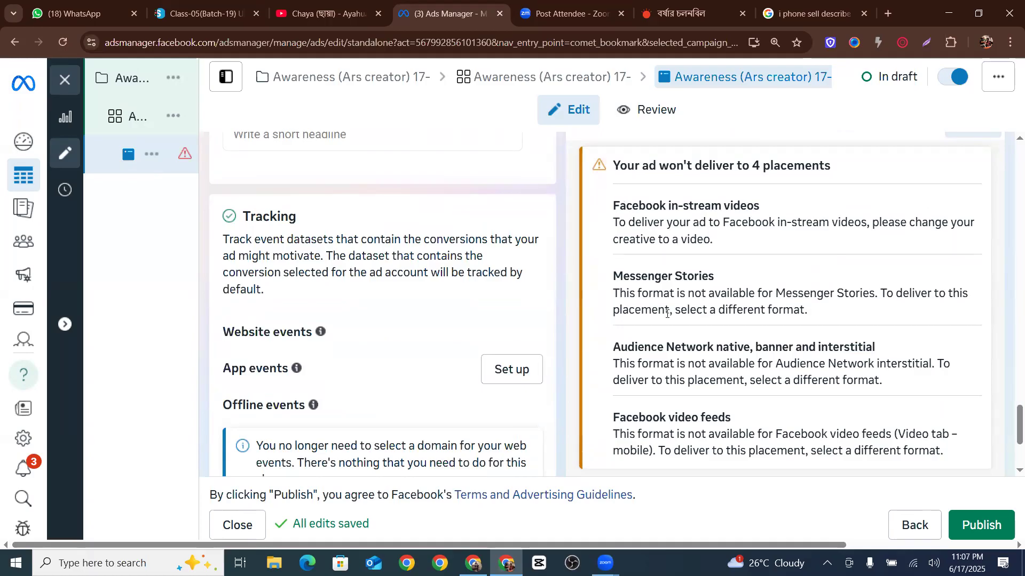
left_click(153, 115)
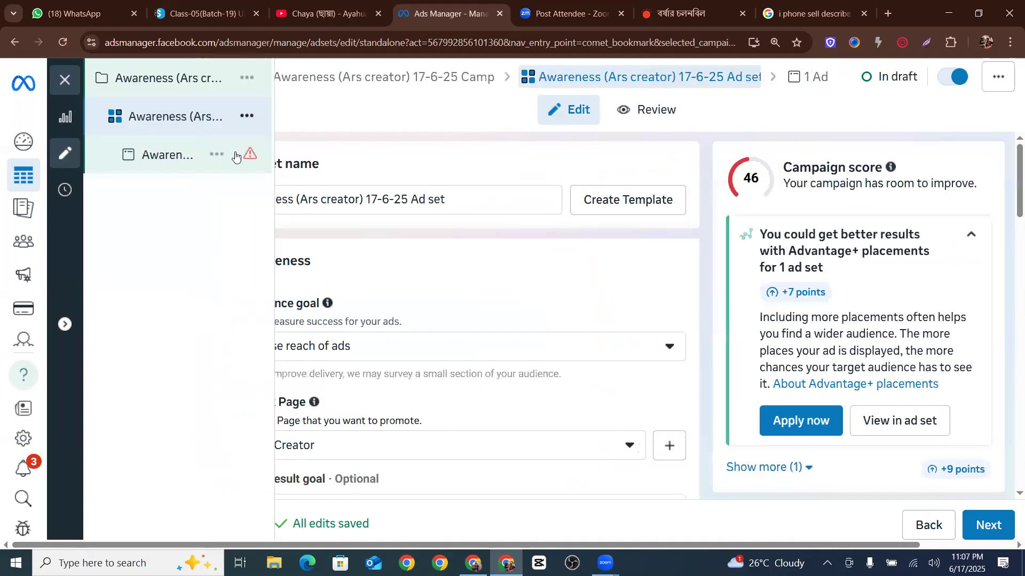
scroll(418, 286, "down", 8)
scroll(313, 321, "down", 20)
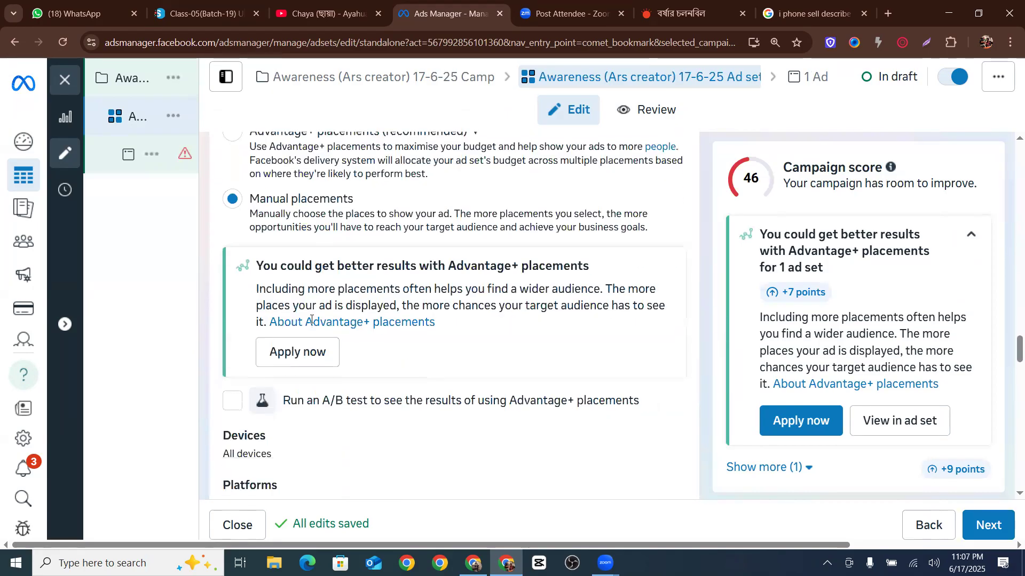
scroll(311, 320, "down", 10)
scroll(341, 214, "up", 3)
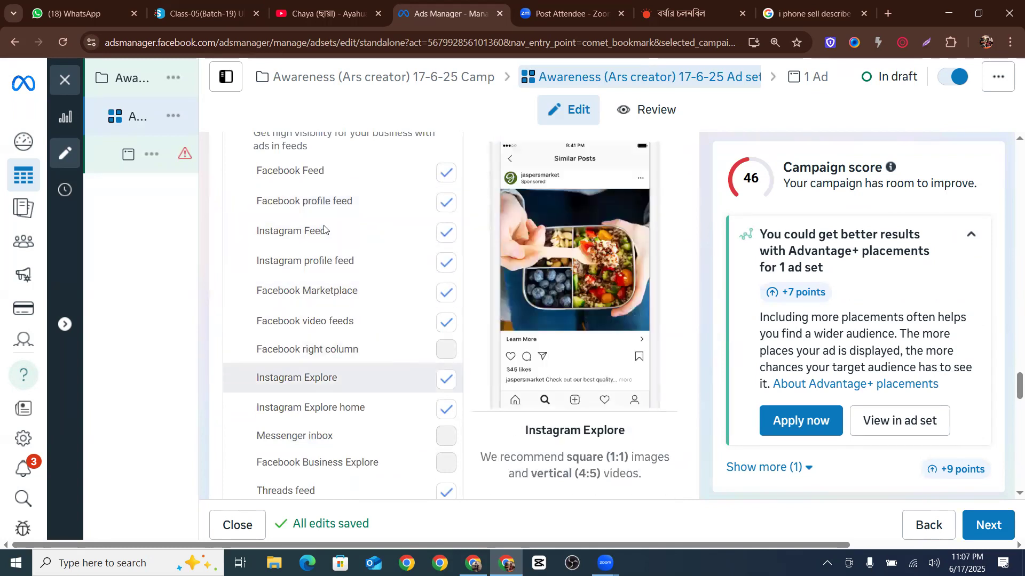
scroll(278, 315, "up", 5)
left_click(233, 313)
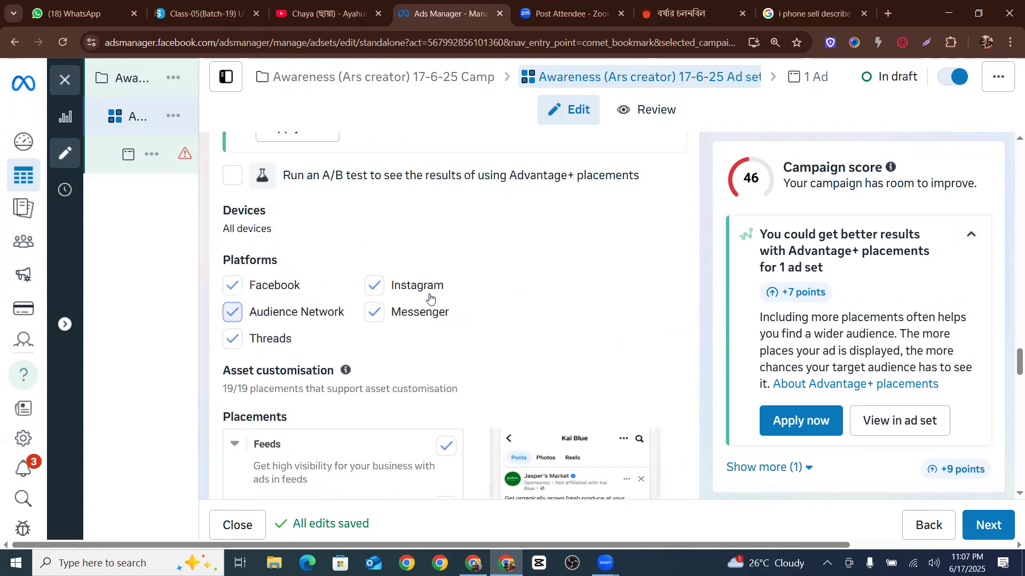
Return to the ad, review its placements in Advanced Preview and save the preview
left_click(143, 156)
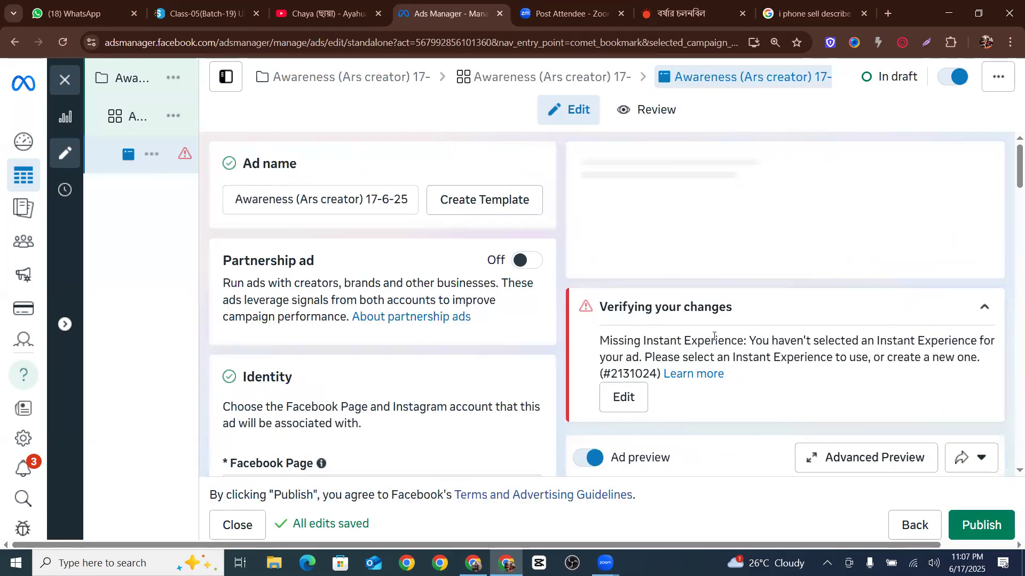
scroll(715, 430, "down", 6)
scroll(781, 416, "down", 10)
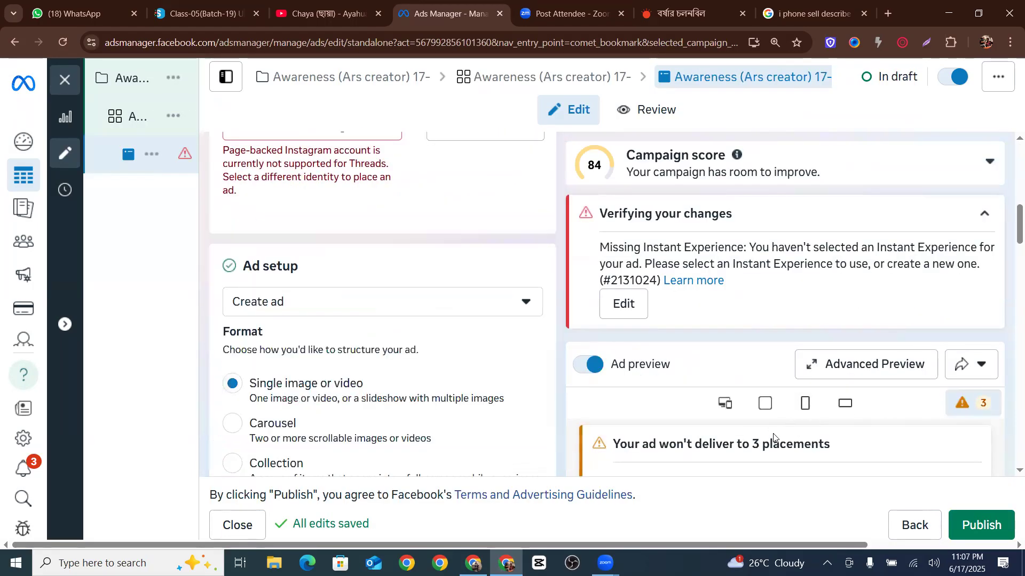
left_click(886, 372)
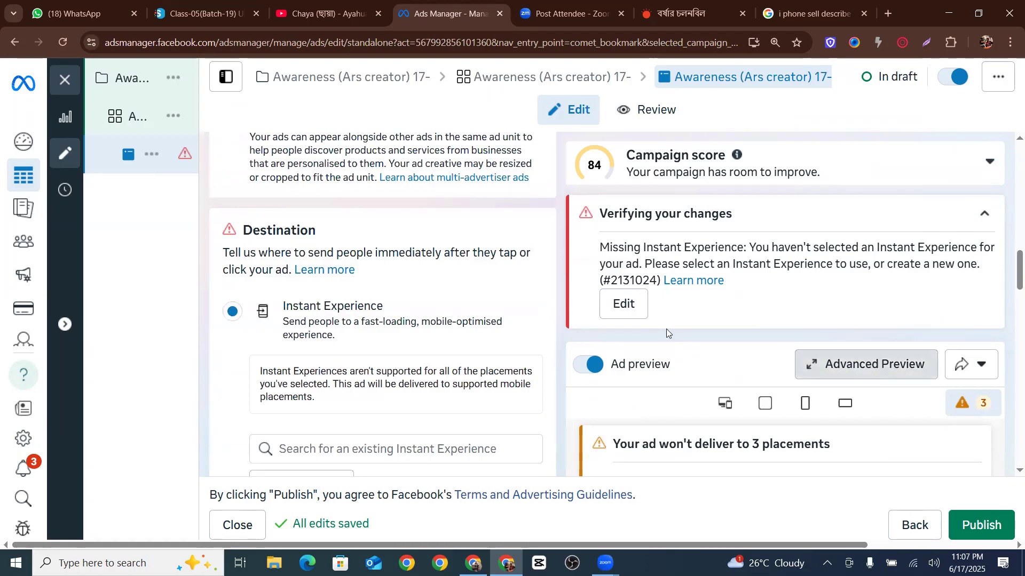
scroll(439, 296, "down", 3)
scroll(440, 291, "down", 3)
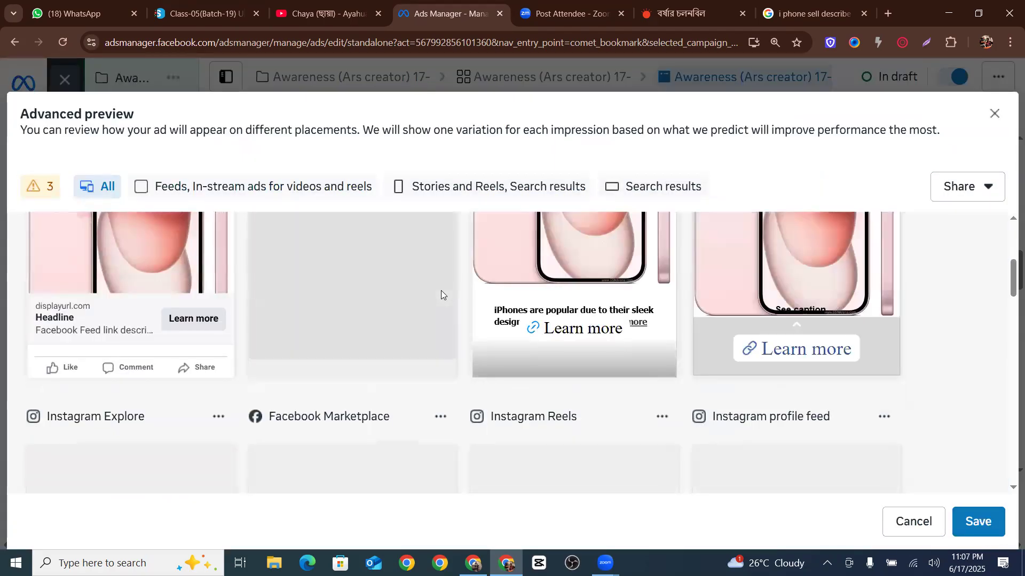
scroll(442, 295, "down", 3)
left_click(977, 521)
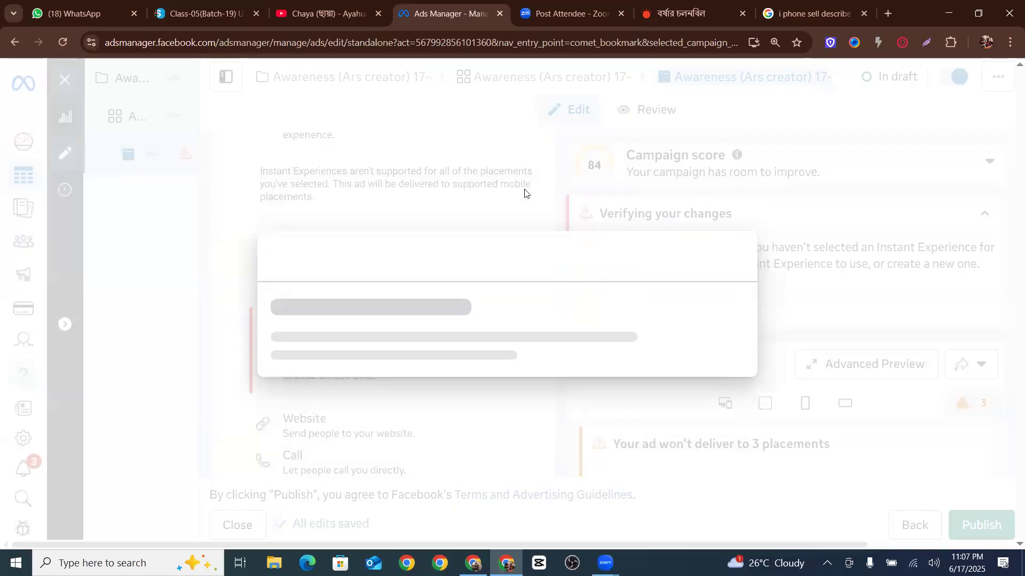
Close the ad editor and go back to the ads list
left_click(734, 127)
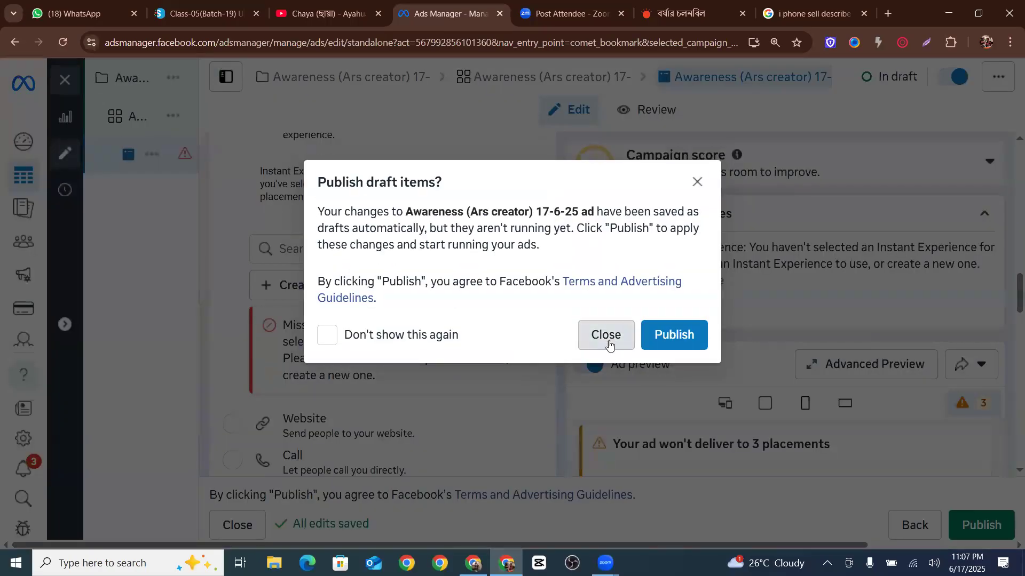
left_click(608, 345)
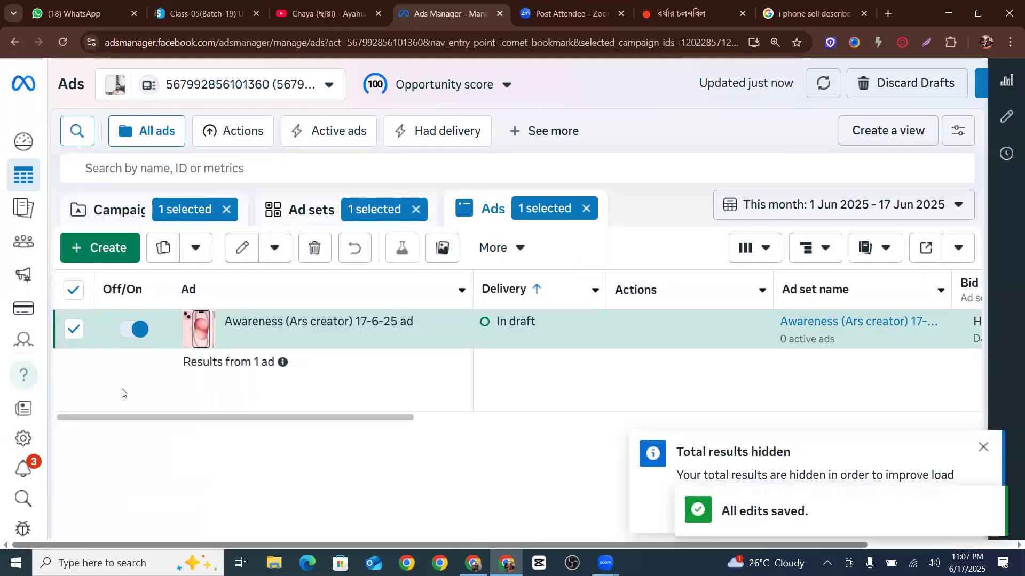
Deselect the ad and clear the ad set and campaign selection filters
left_click(73, 329)
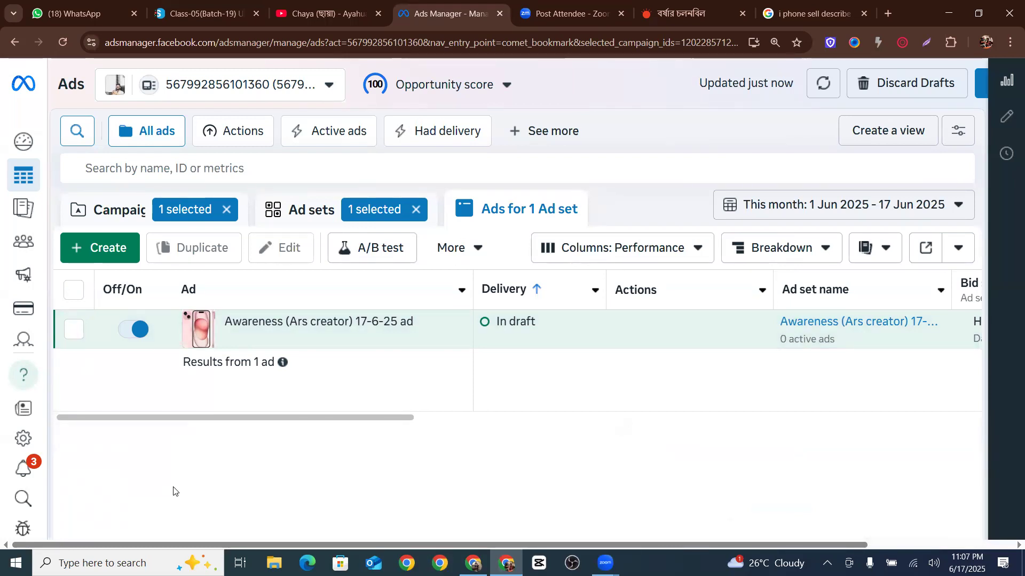
left_click(416, 209)
left_click(237, 209)
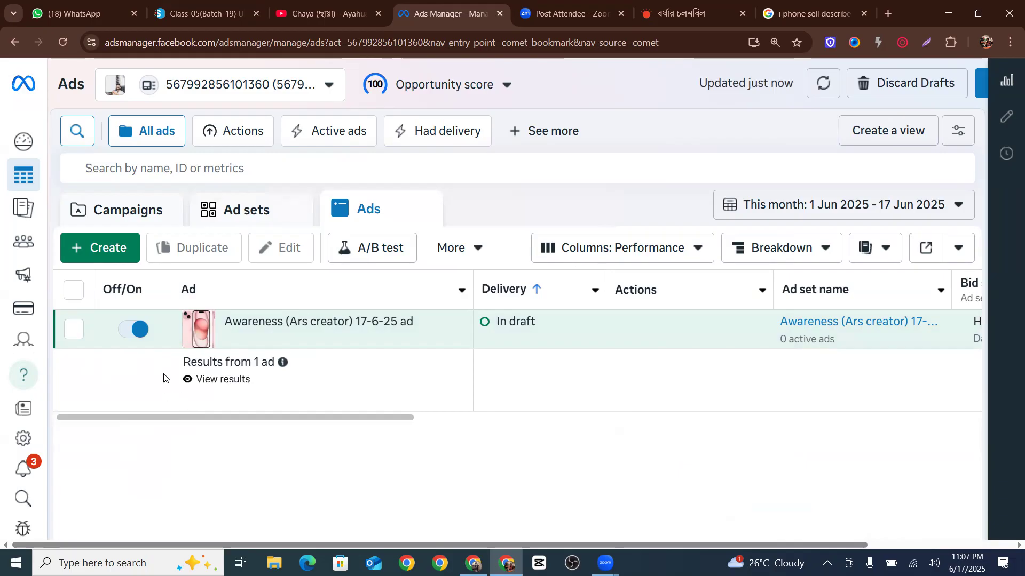
Switch the ad off and back on with its Off/On toggle
left_click(141, 337)
left_click(140, 335)
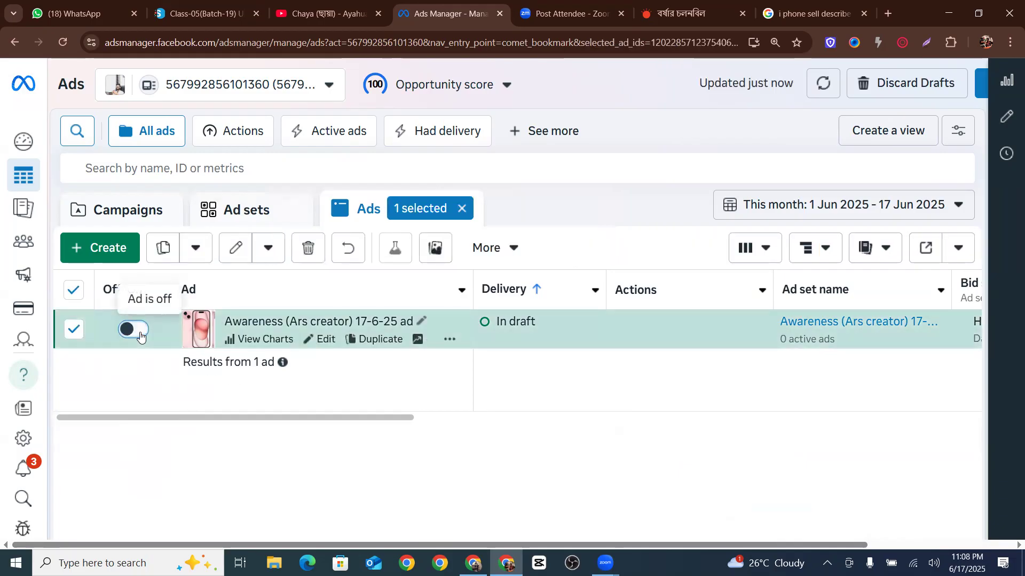
left_click(141, 336)
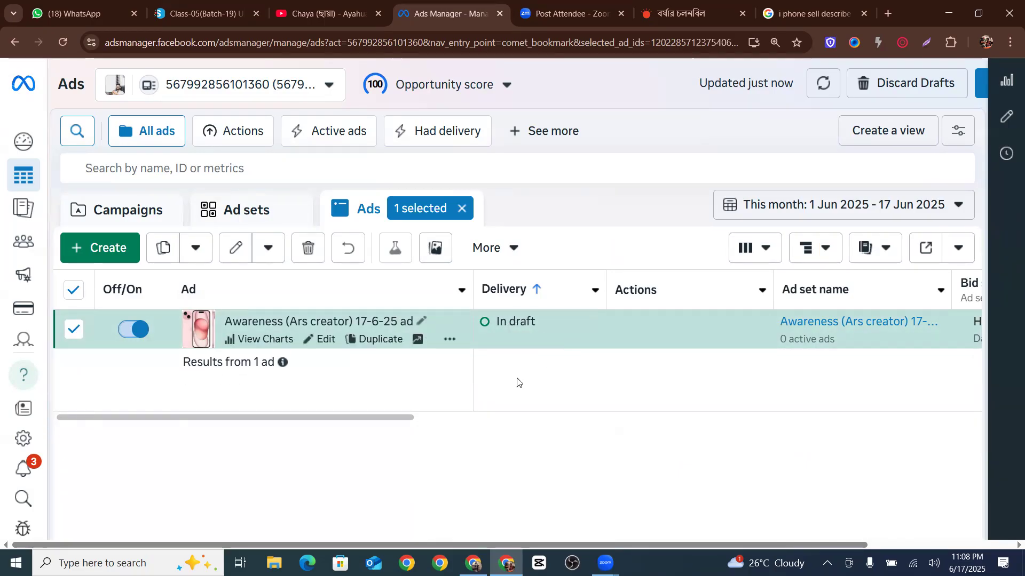
Scroll across the ads table's columns to examine the ad's metrics, then deselect the ad
left_click_drag(411, 417, 679, 400)
left_click_drag(600, 420, 828, 423)
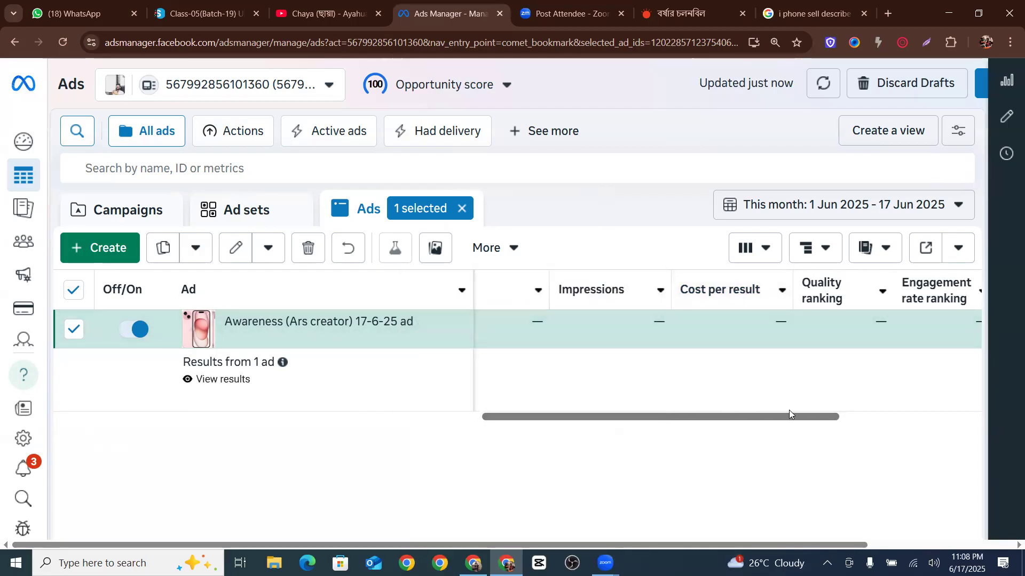
left_click_drag(793, 421, 1008, 424)
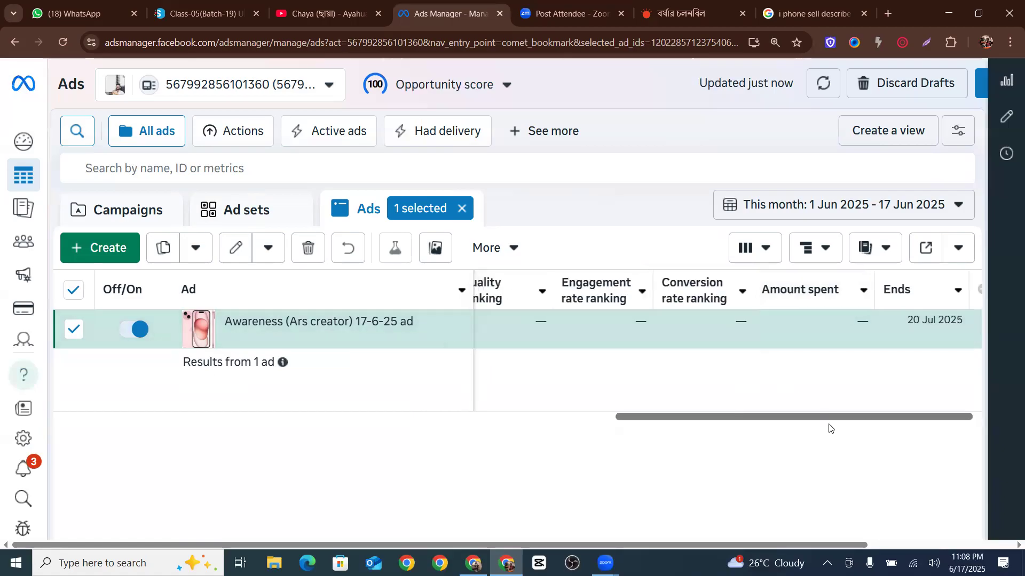
left_click_drag(828, 426, 69, 430)
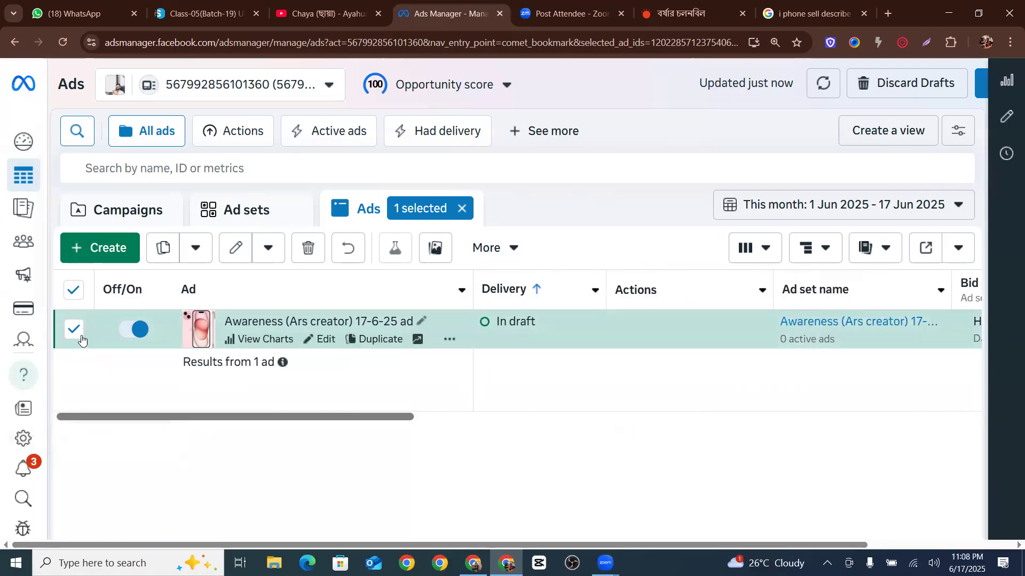
left_click(75, 329)
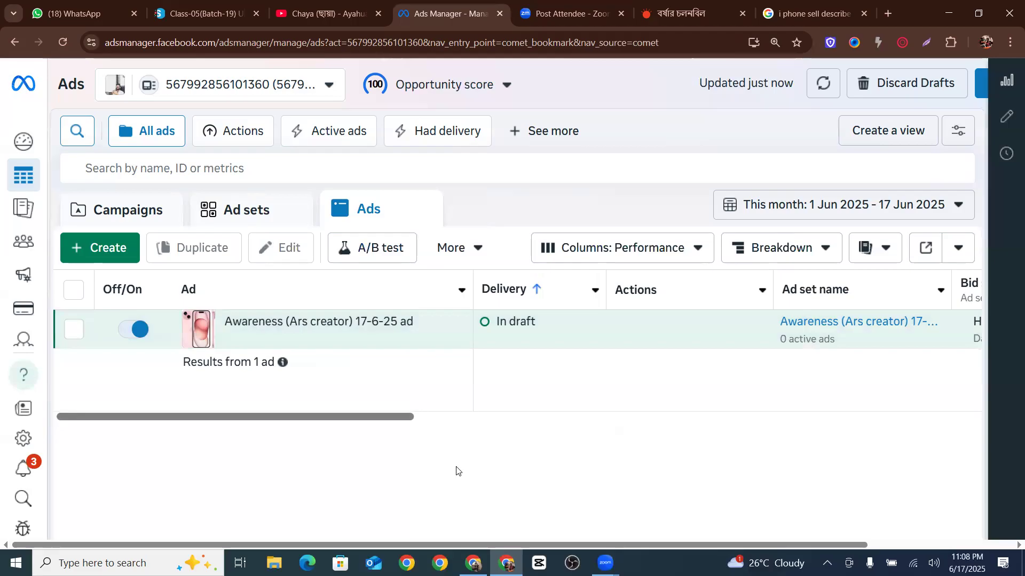